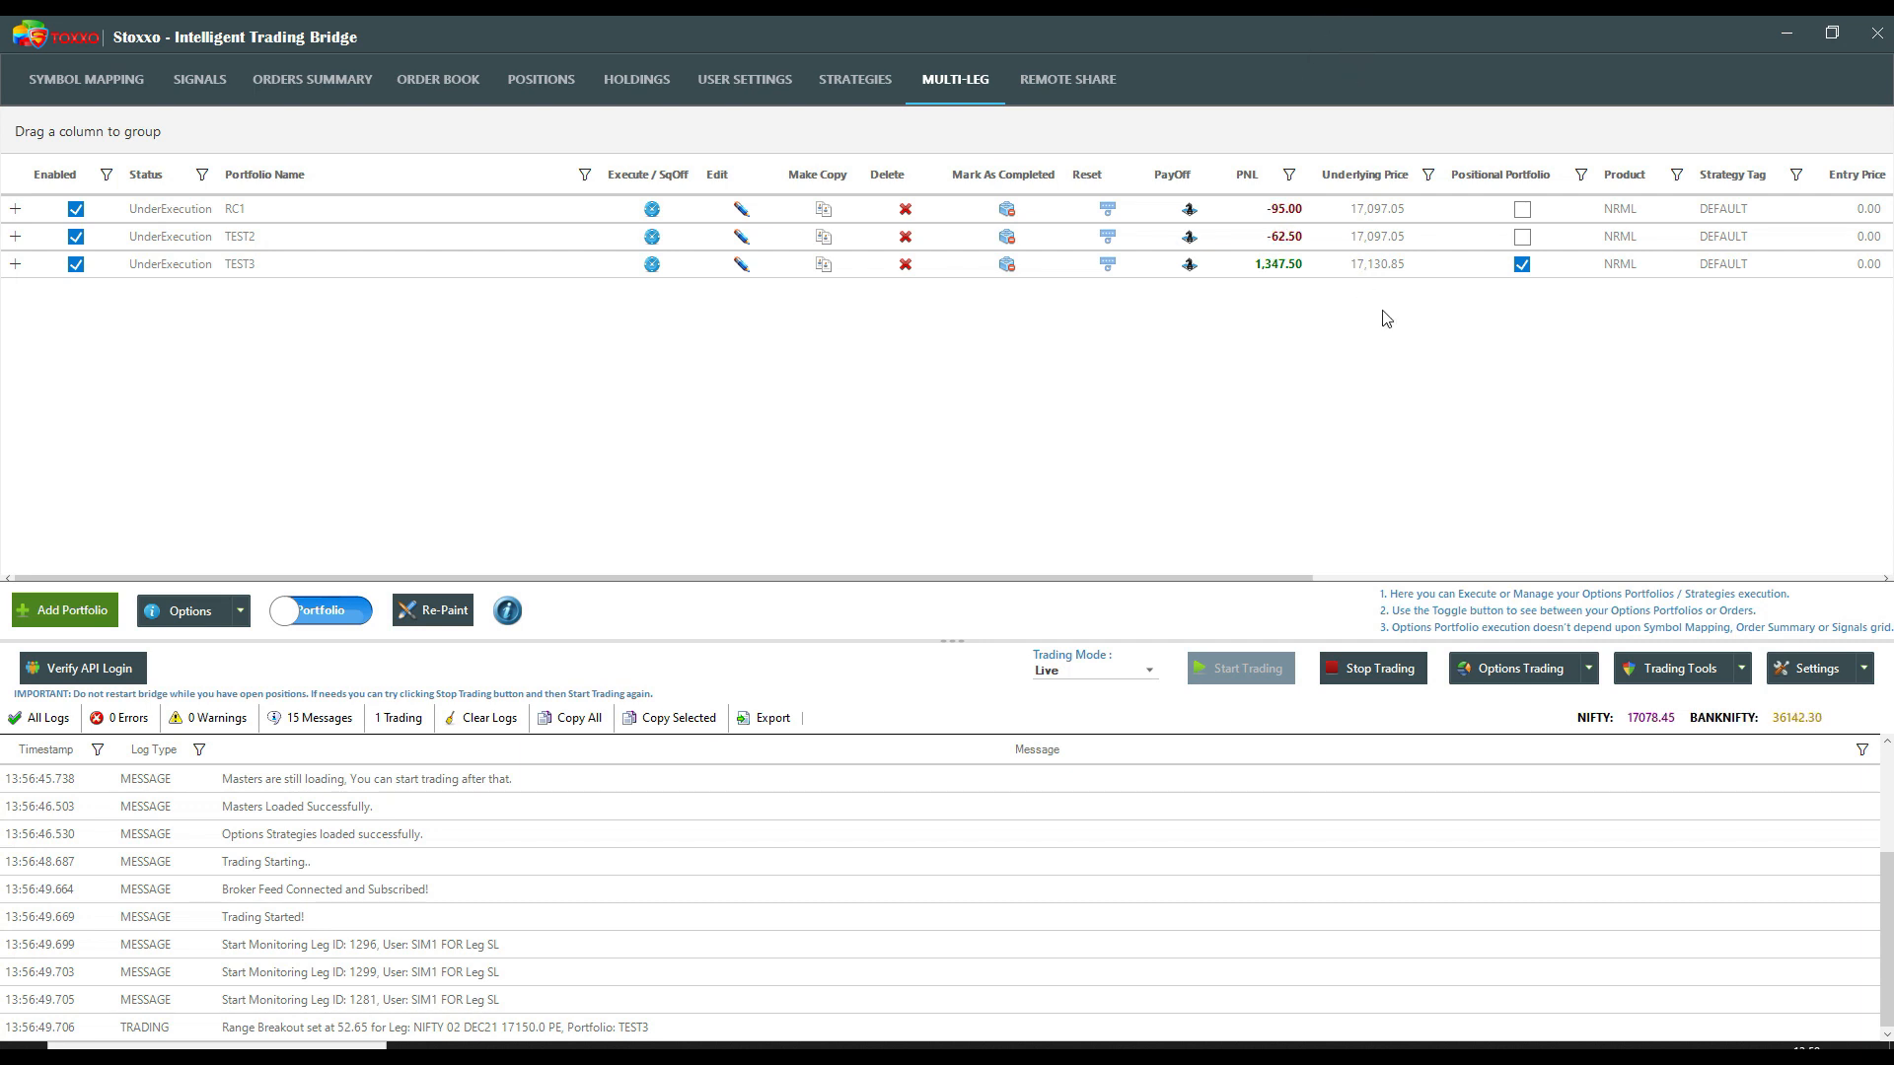
- Check in the Bridge Settings' Appearance section that Allow Positional Multi-Leg is enabled, and save the settings
click(1815, 669)
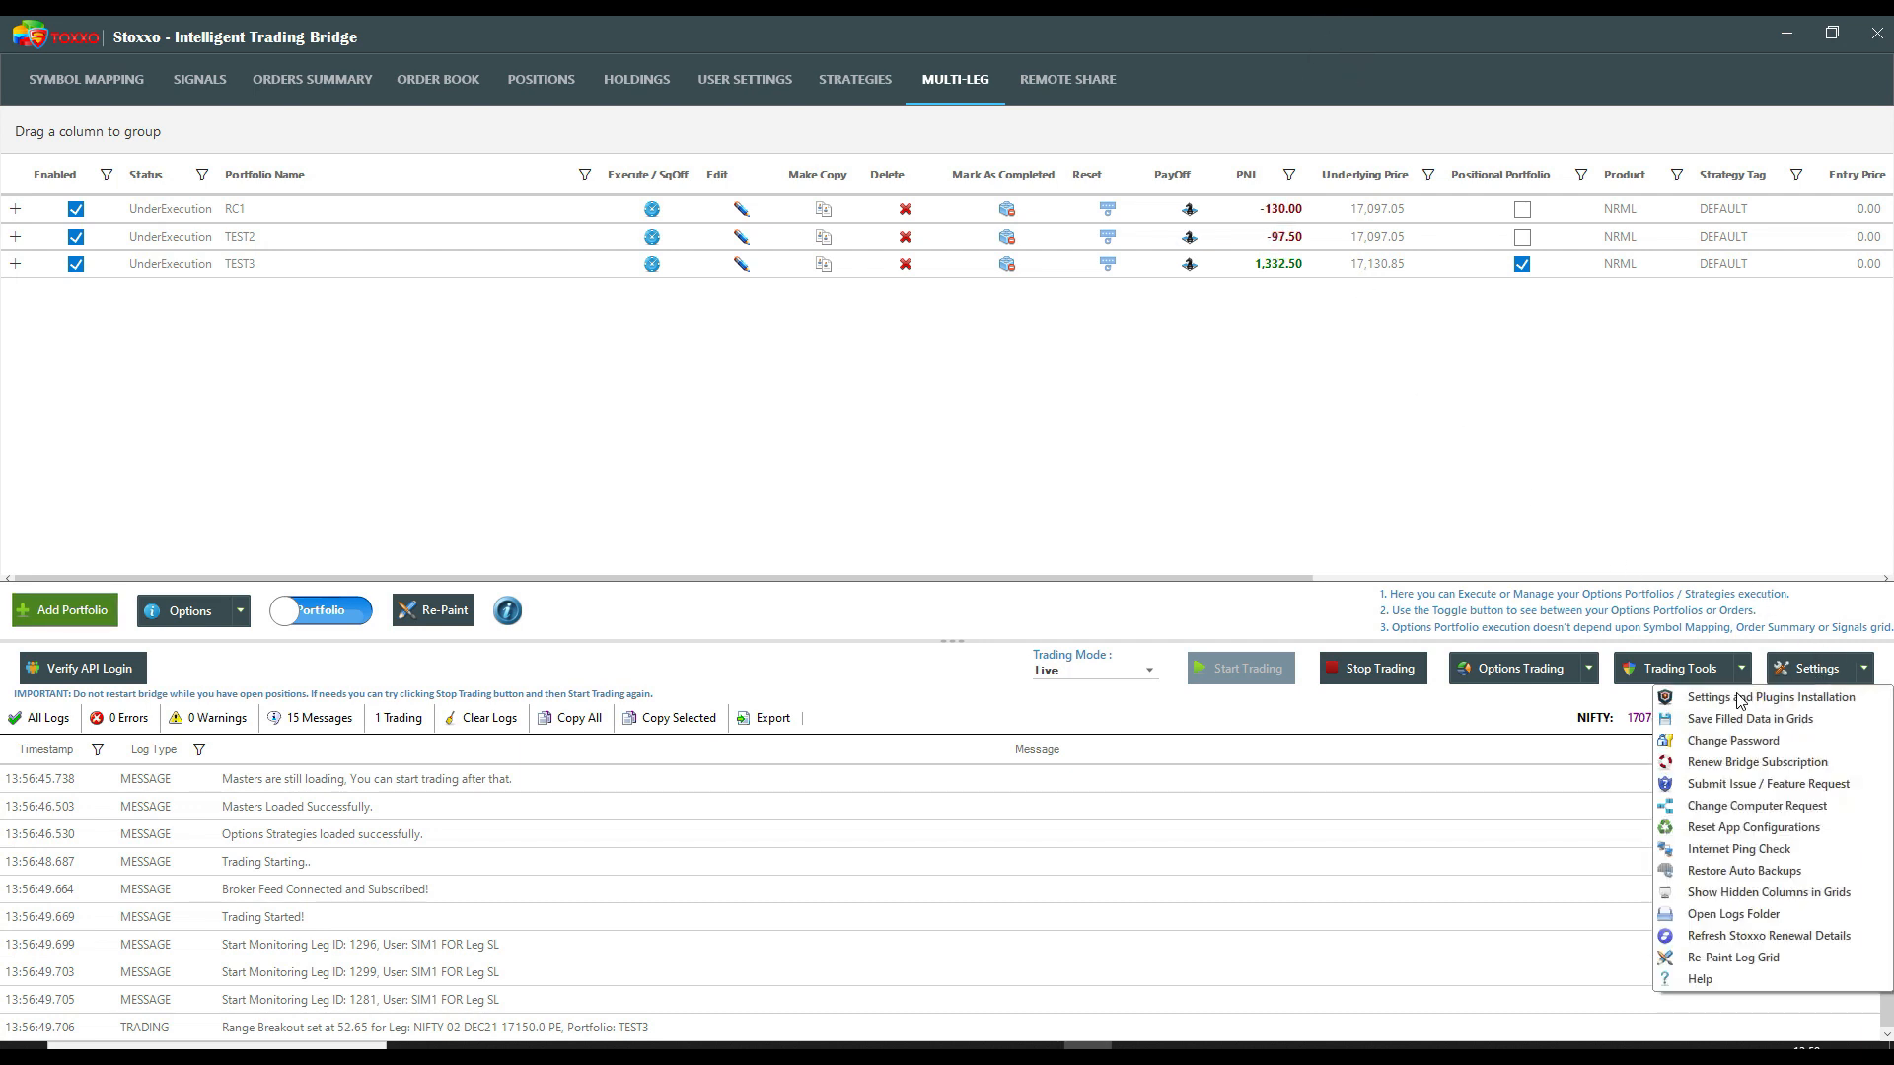
click(1728, 706)
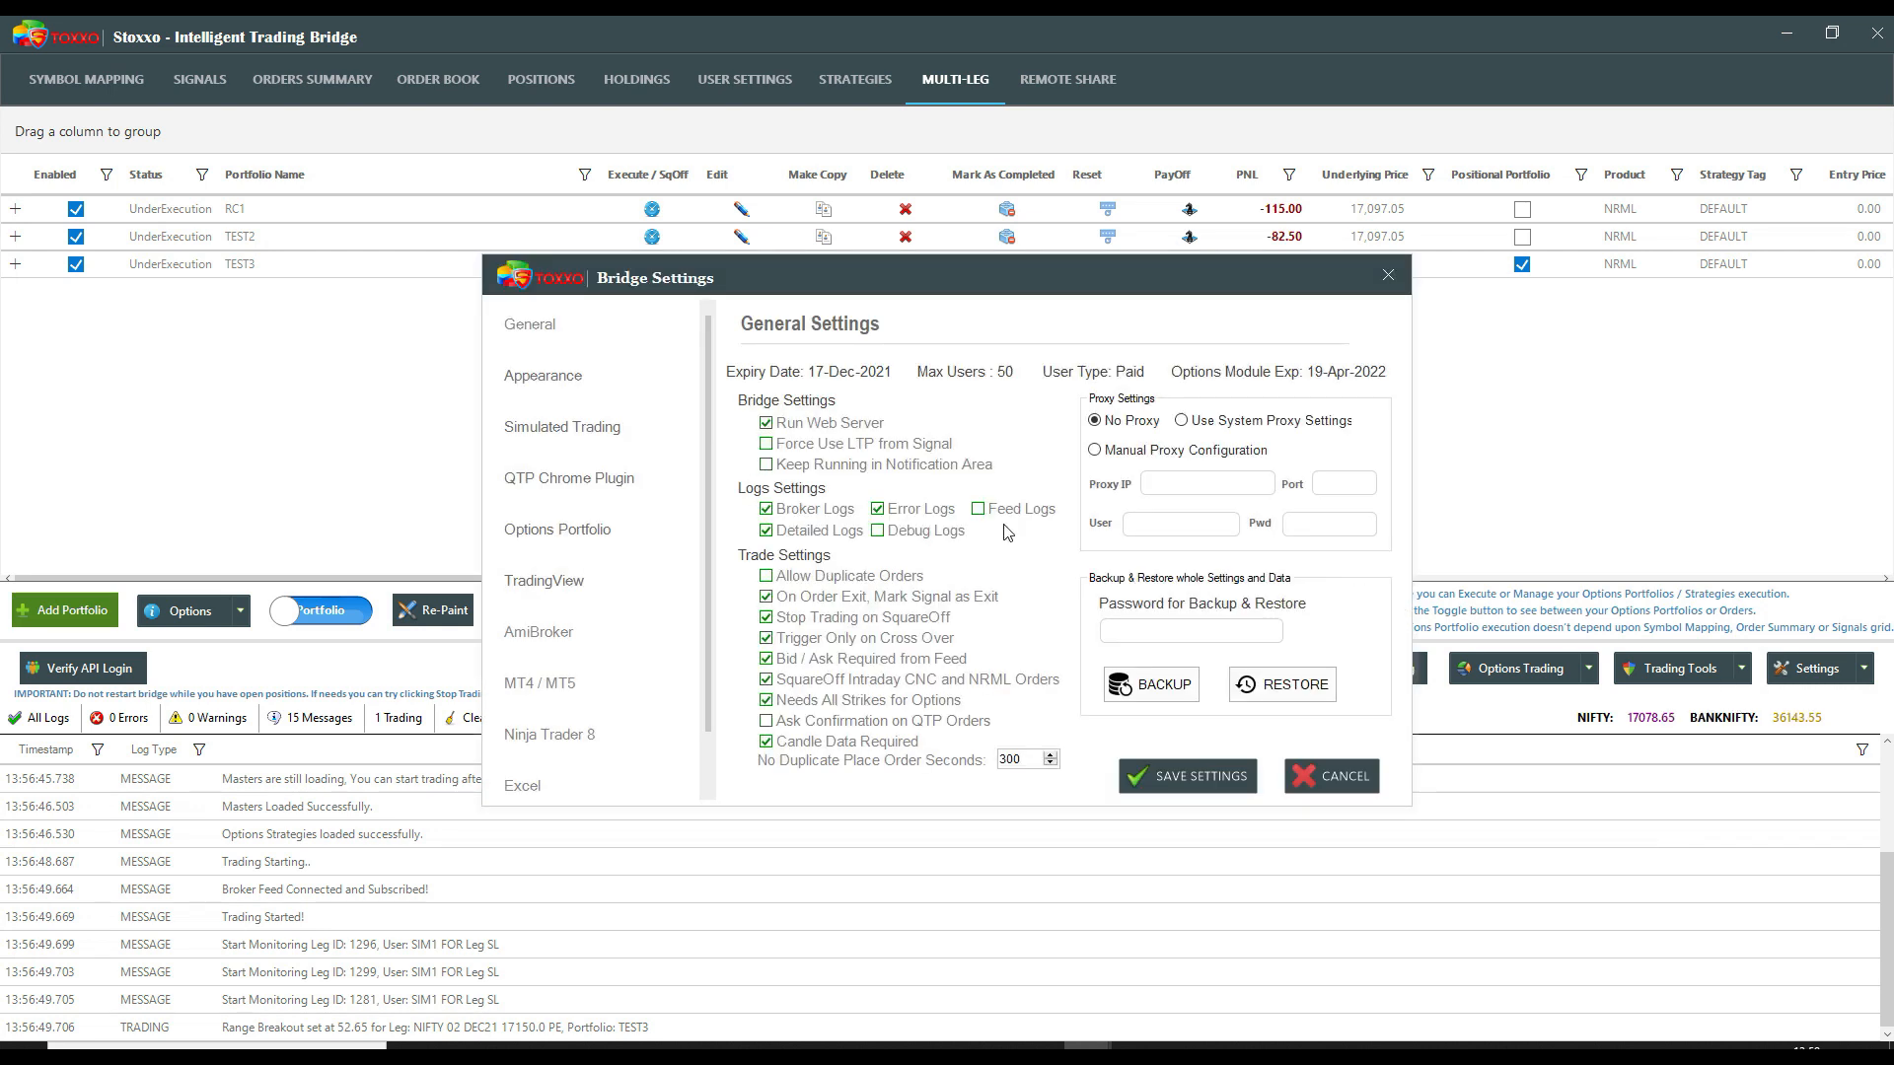
click(573, 384)
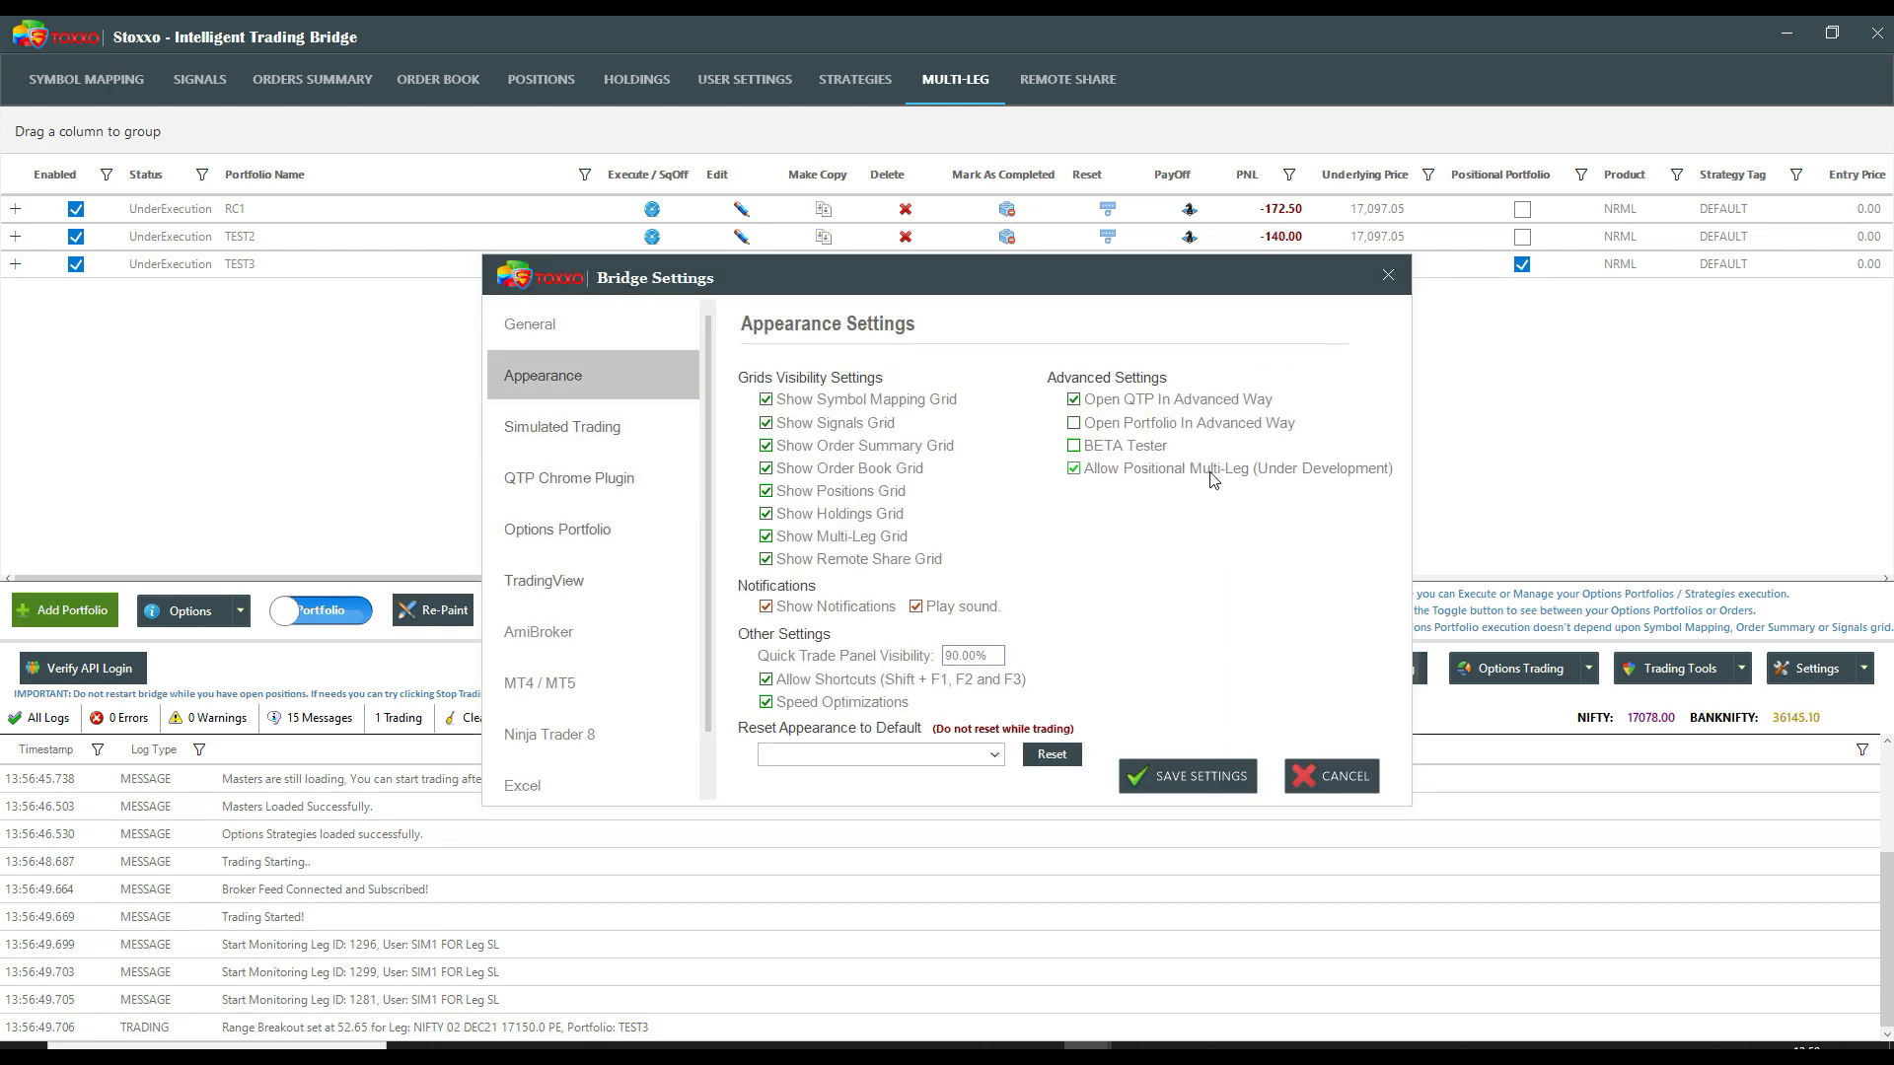
click(1199, 786)
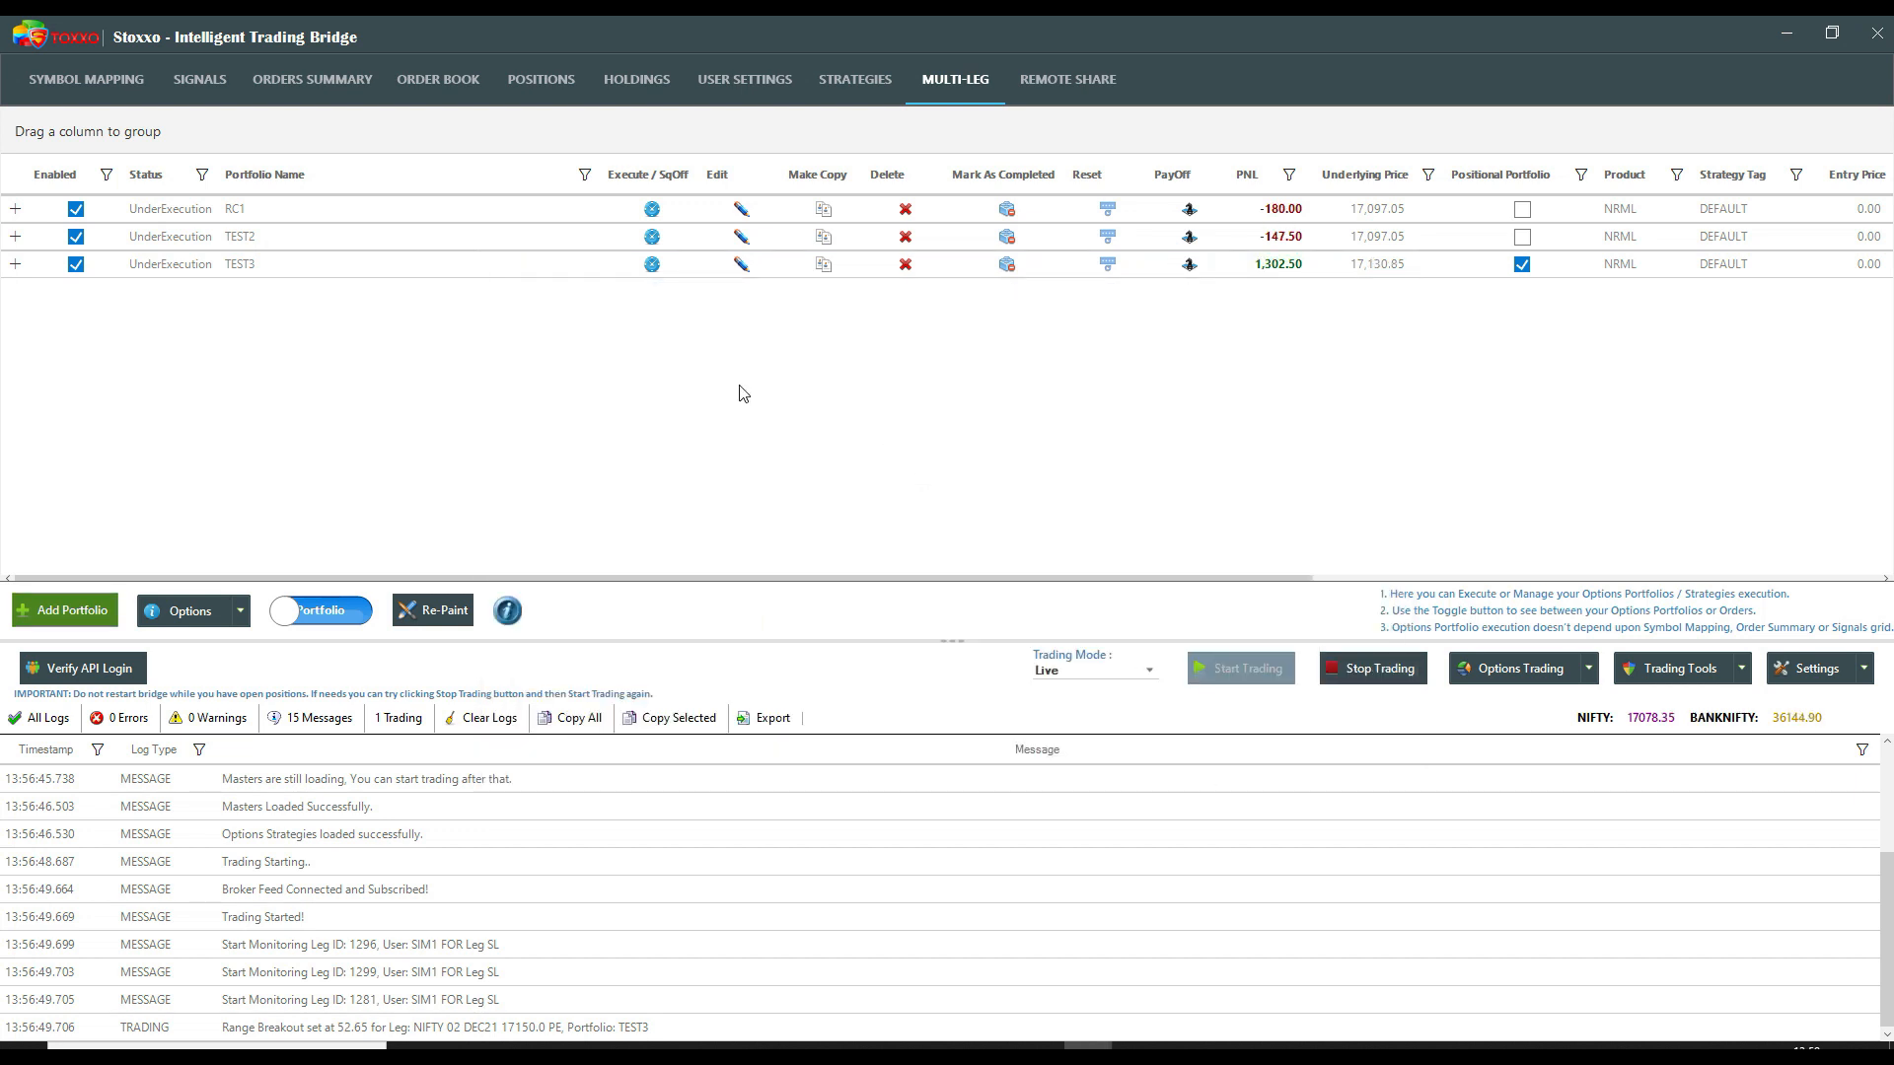
- Close and relaunch Stoxxo, log in with the filled-in user ID, and maximize the main window
click(1878, 40)
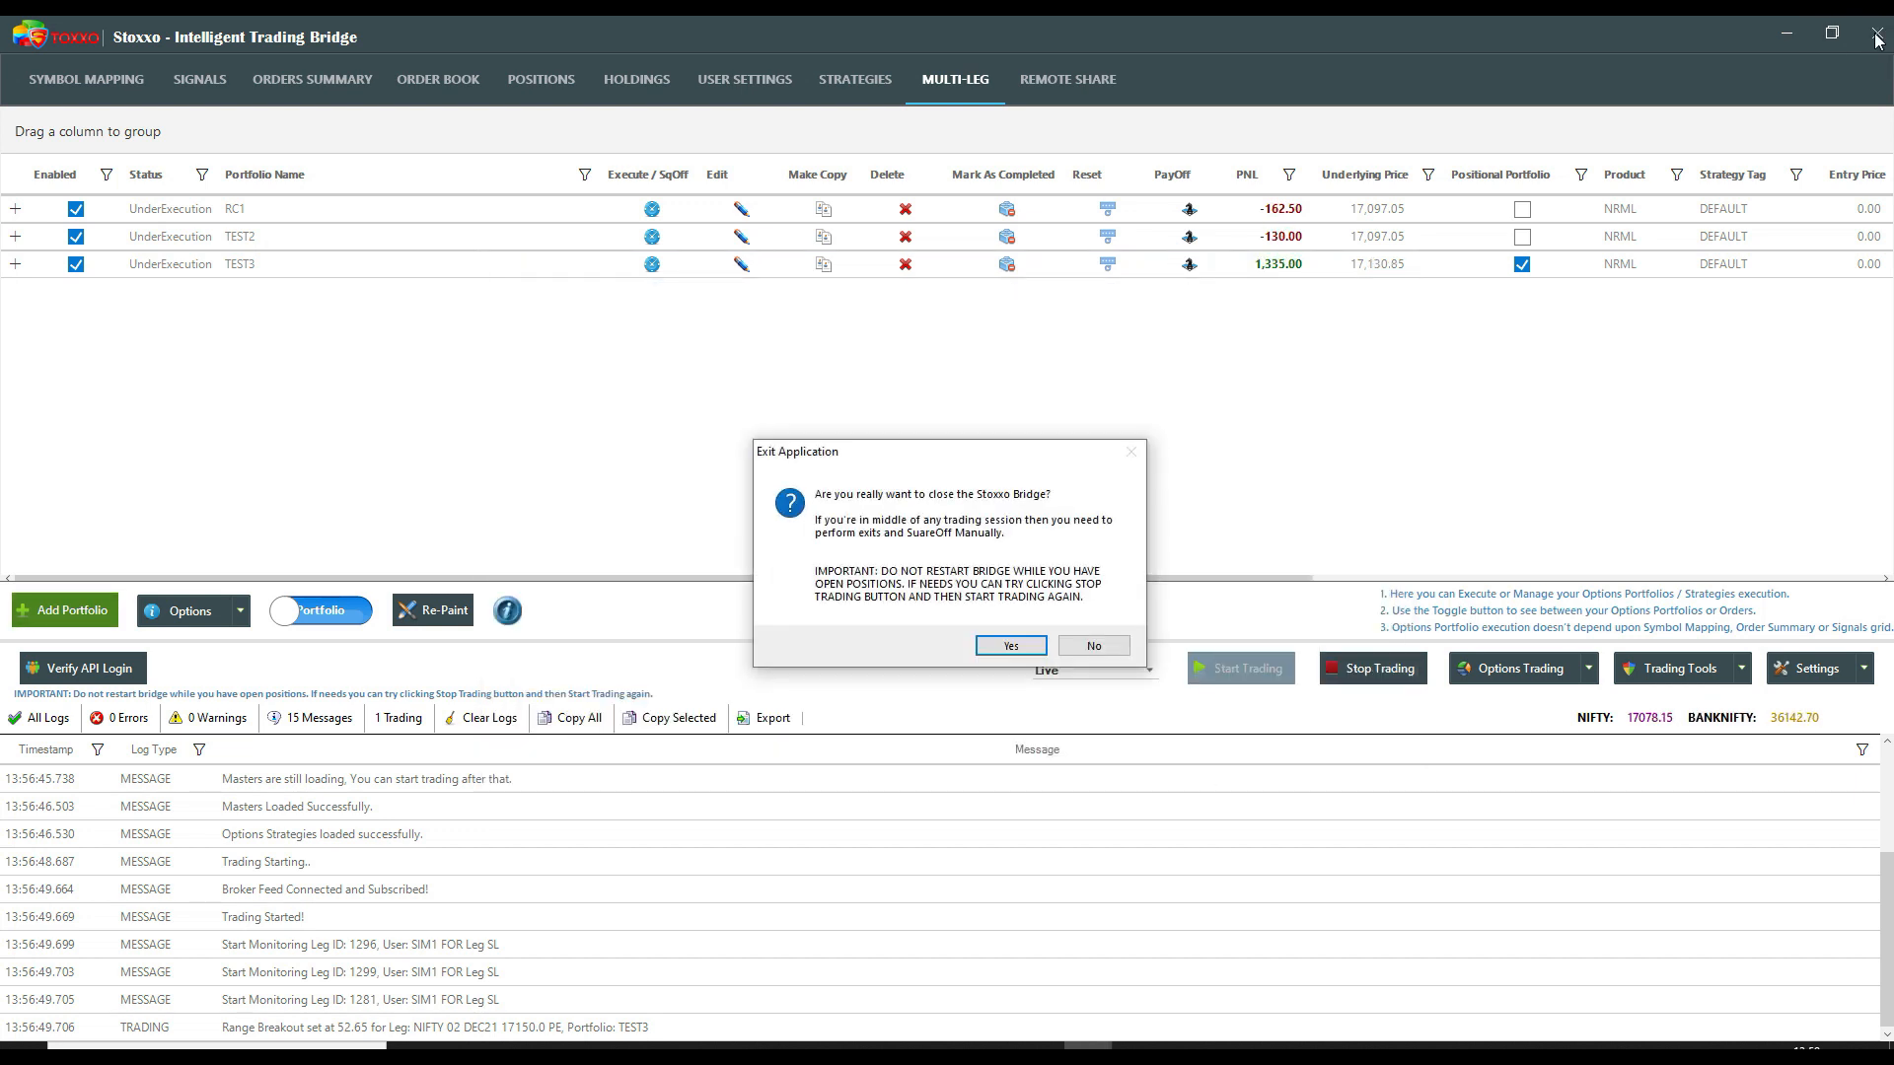
key(Return)
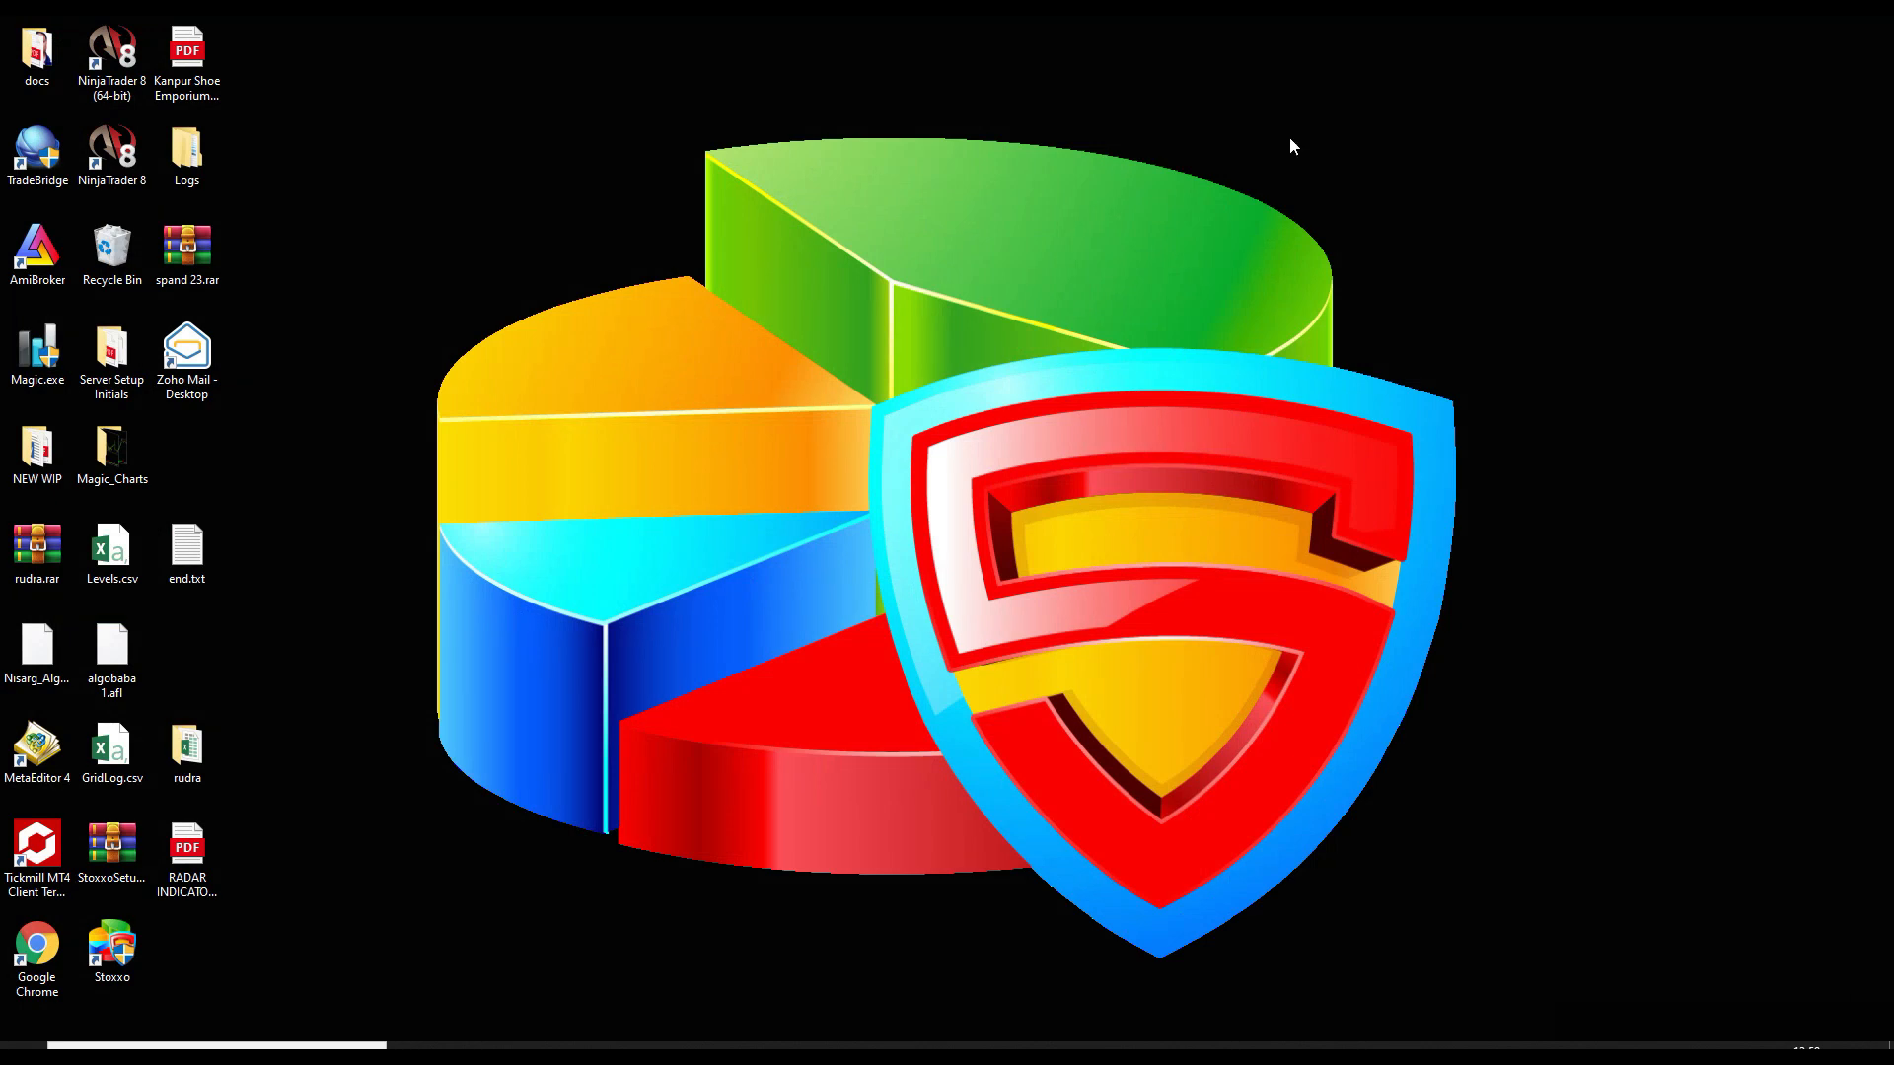
double_click(118, 937)
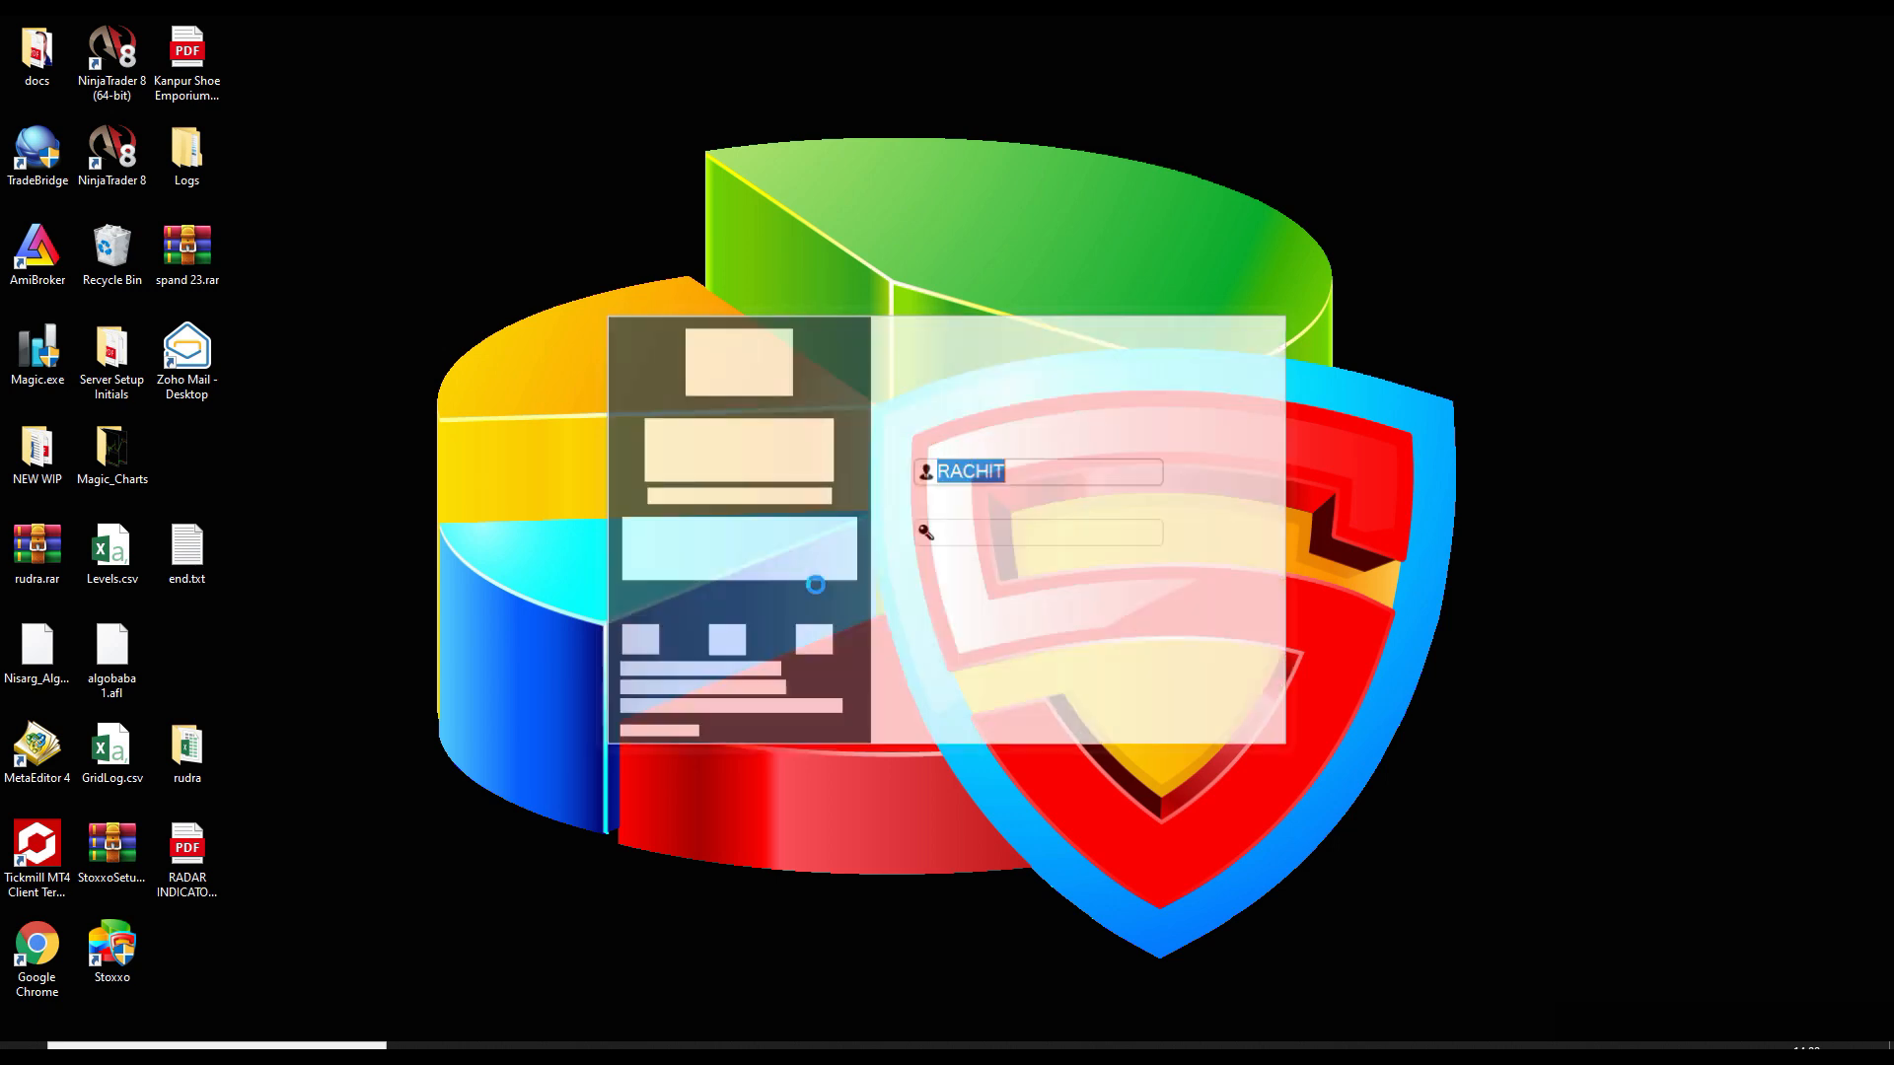
click(1146, 651)
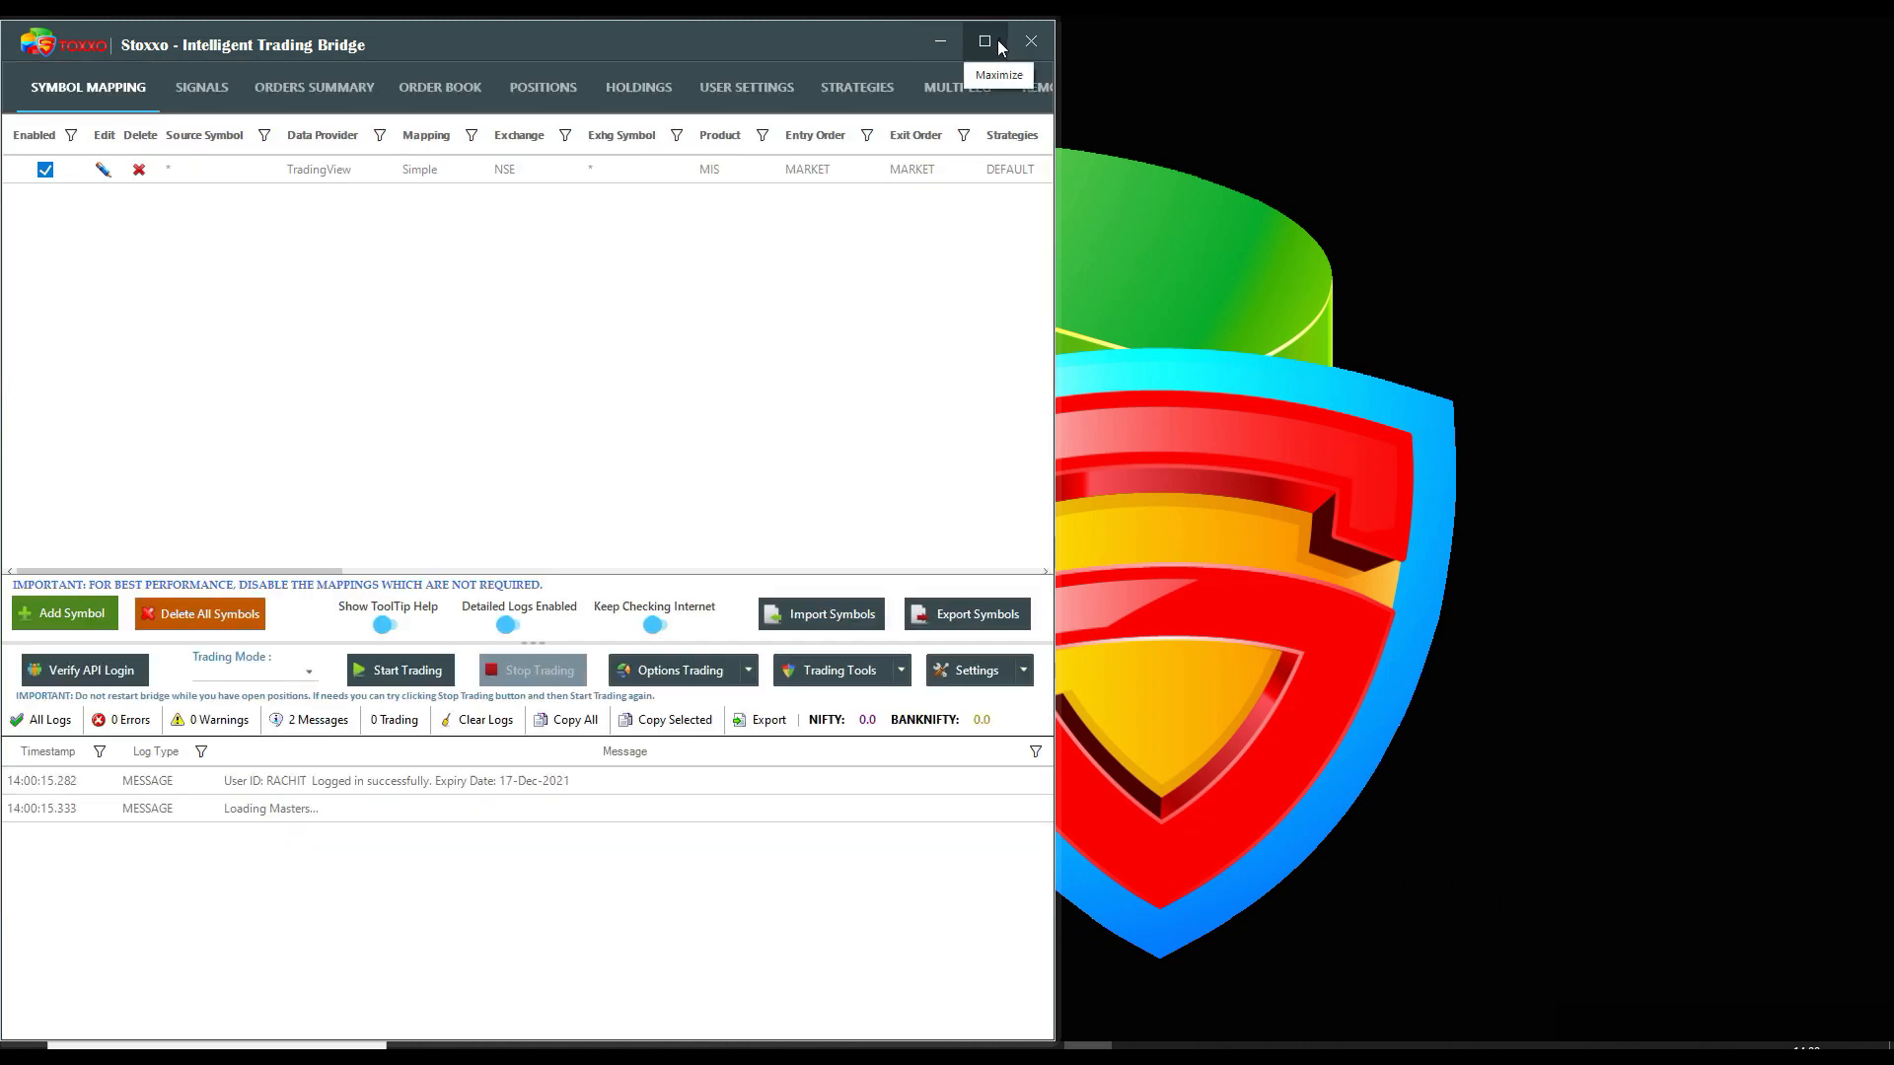
click(997, 45)
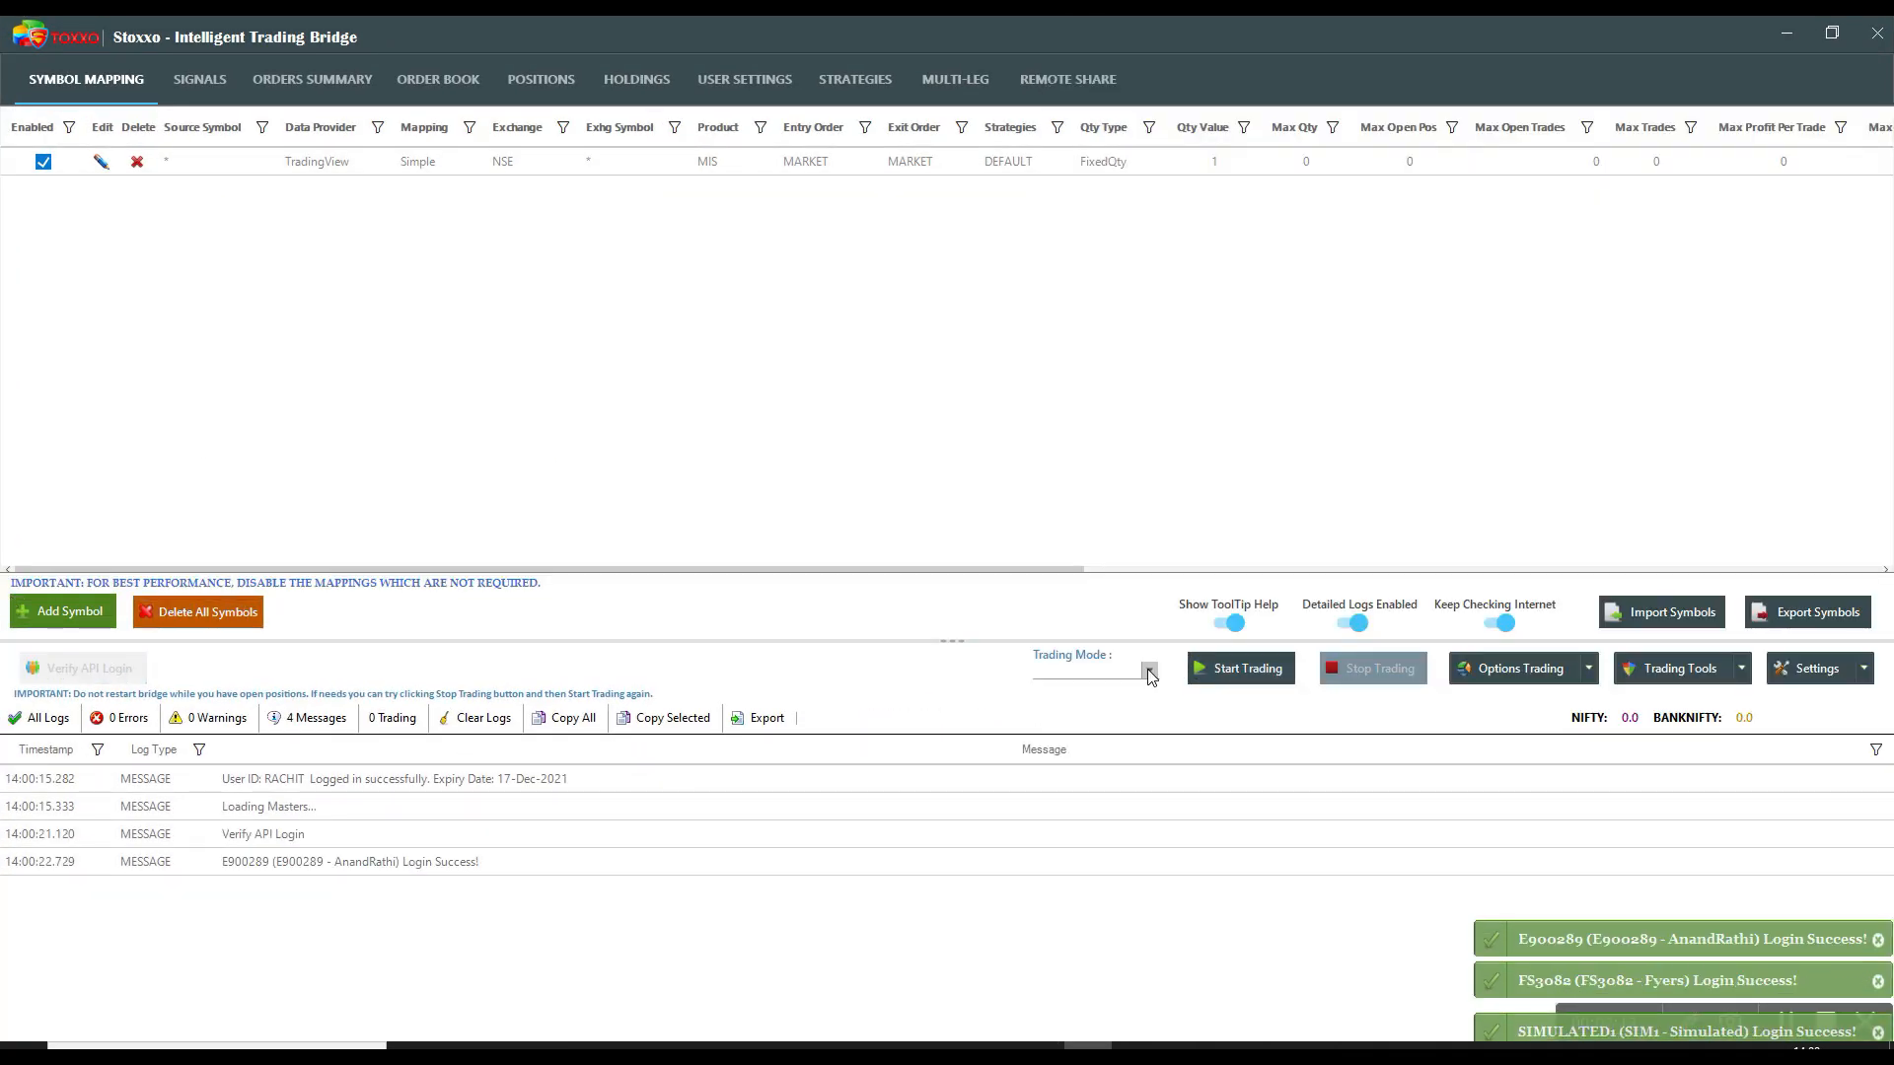
- Set the trading mode to Live and start trading
click(1150, 672)
click(1114, 687)
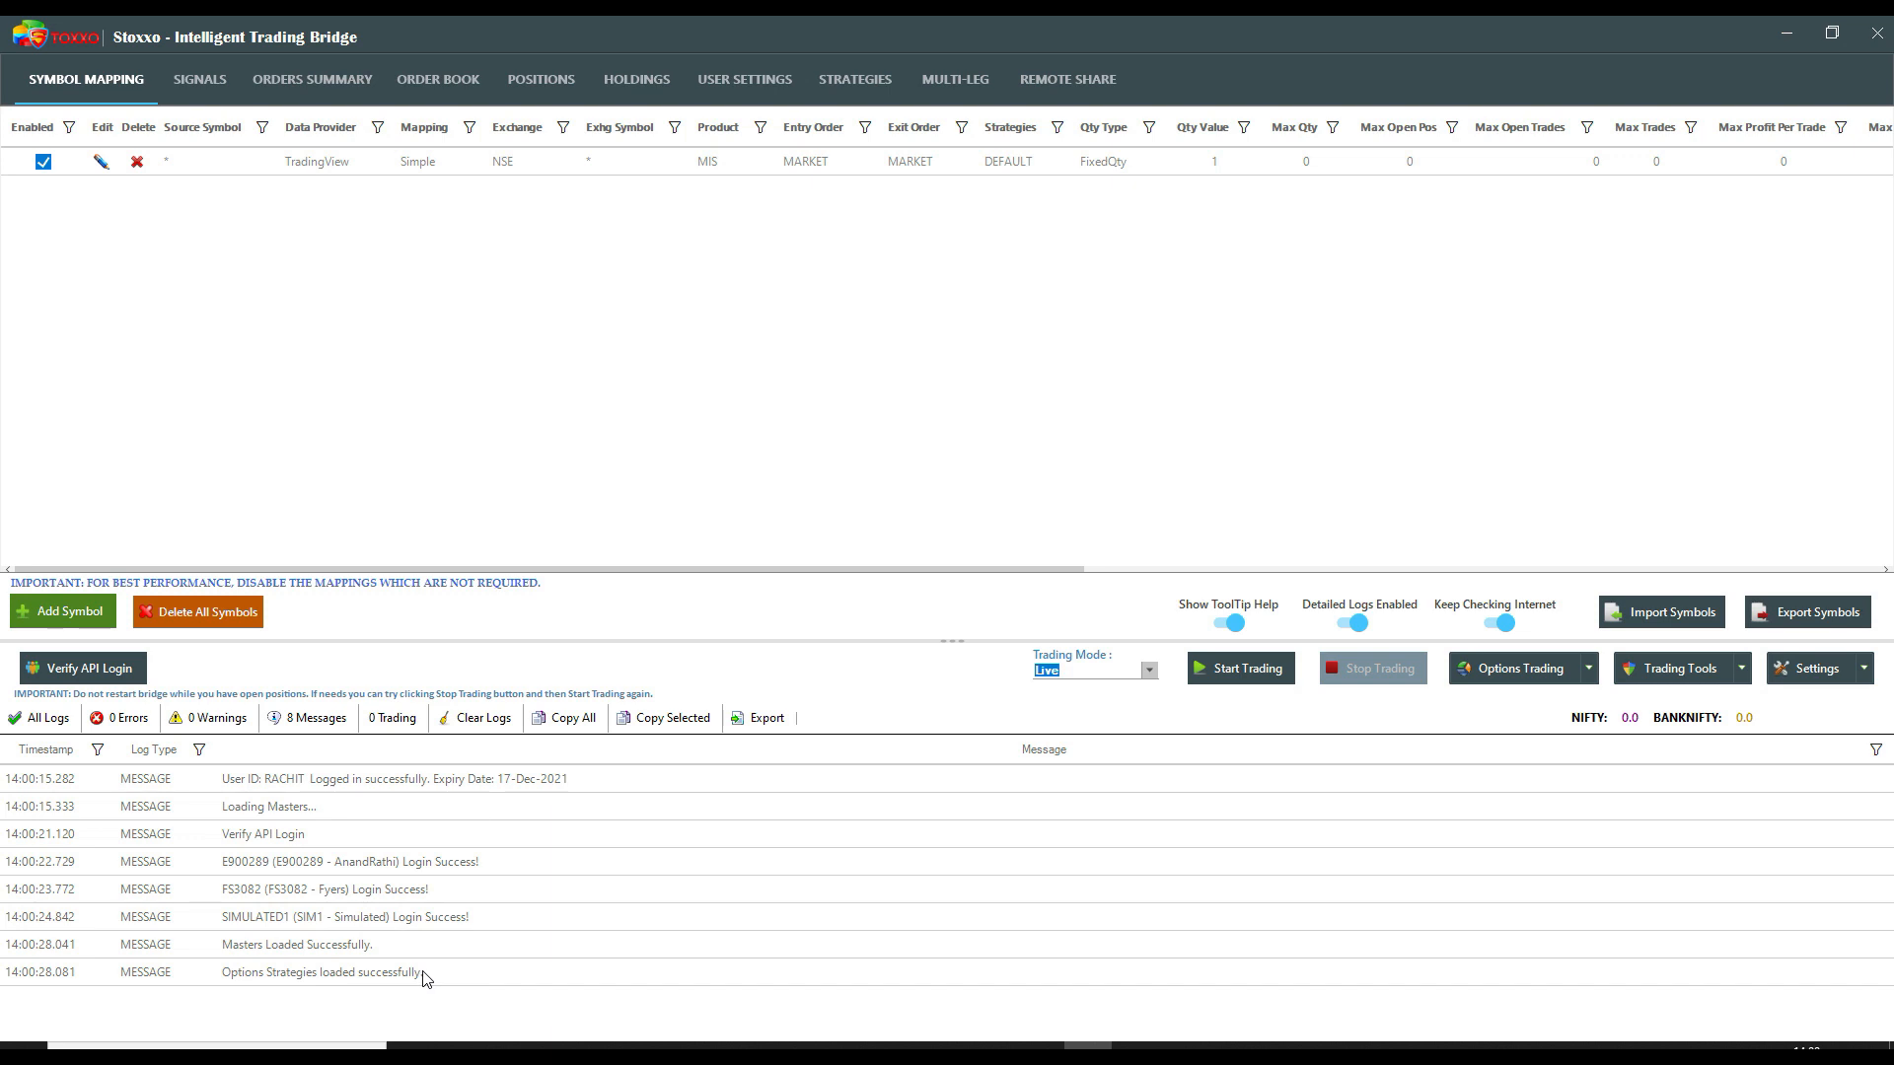
click(1275, 679)
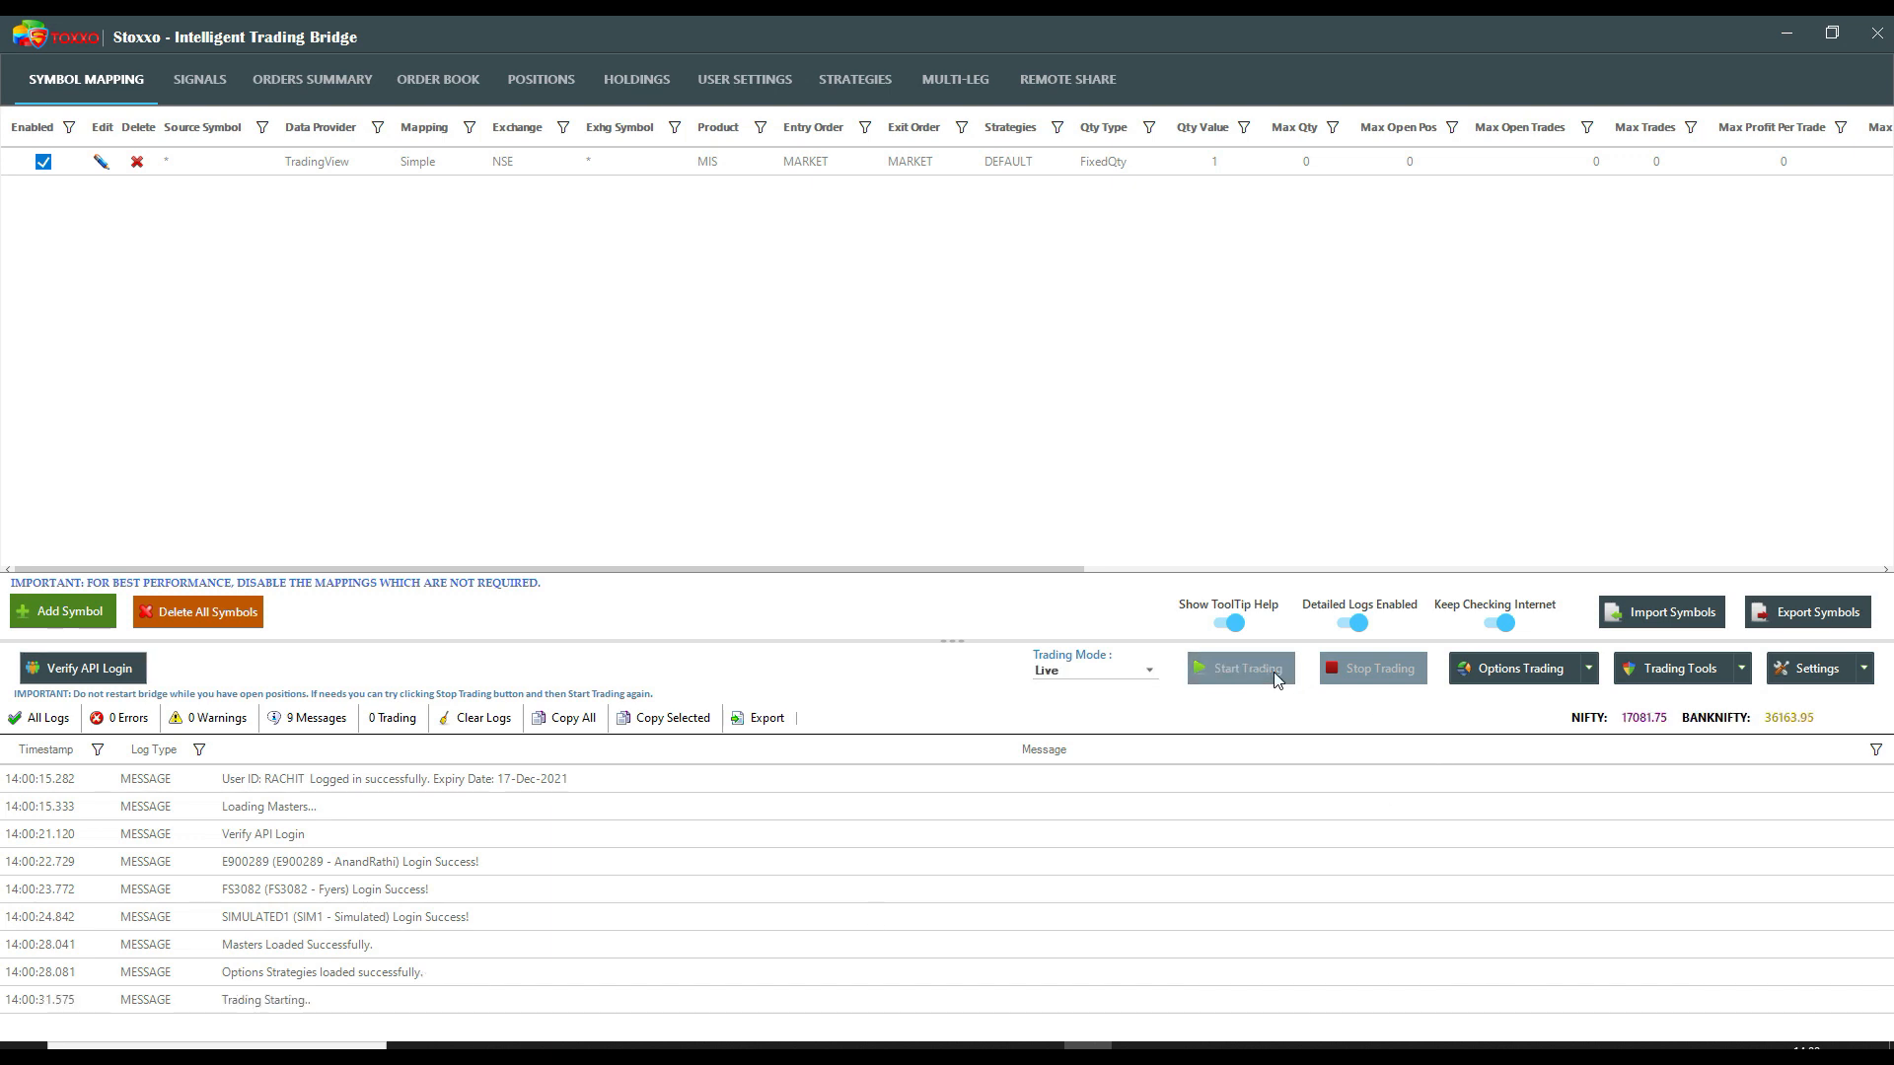
- View the execution parameters and target settings of the RC1 multi-leg portfolio, then close it unchanged
click(947, 81)
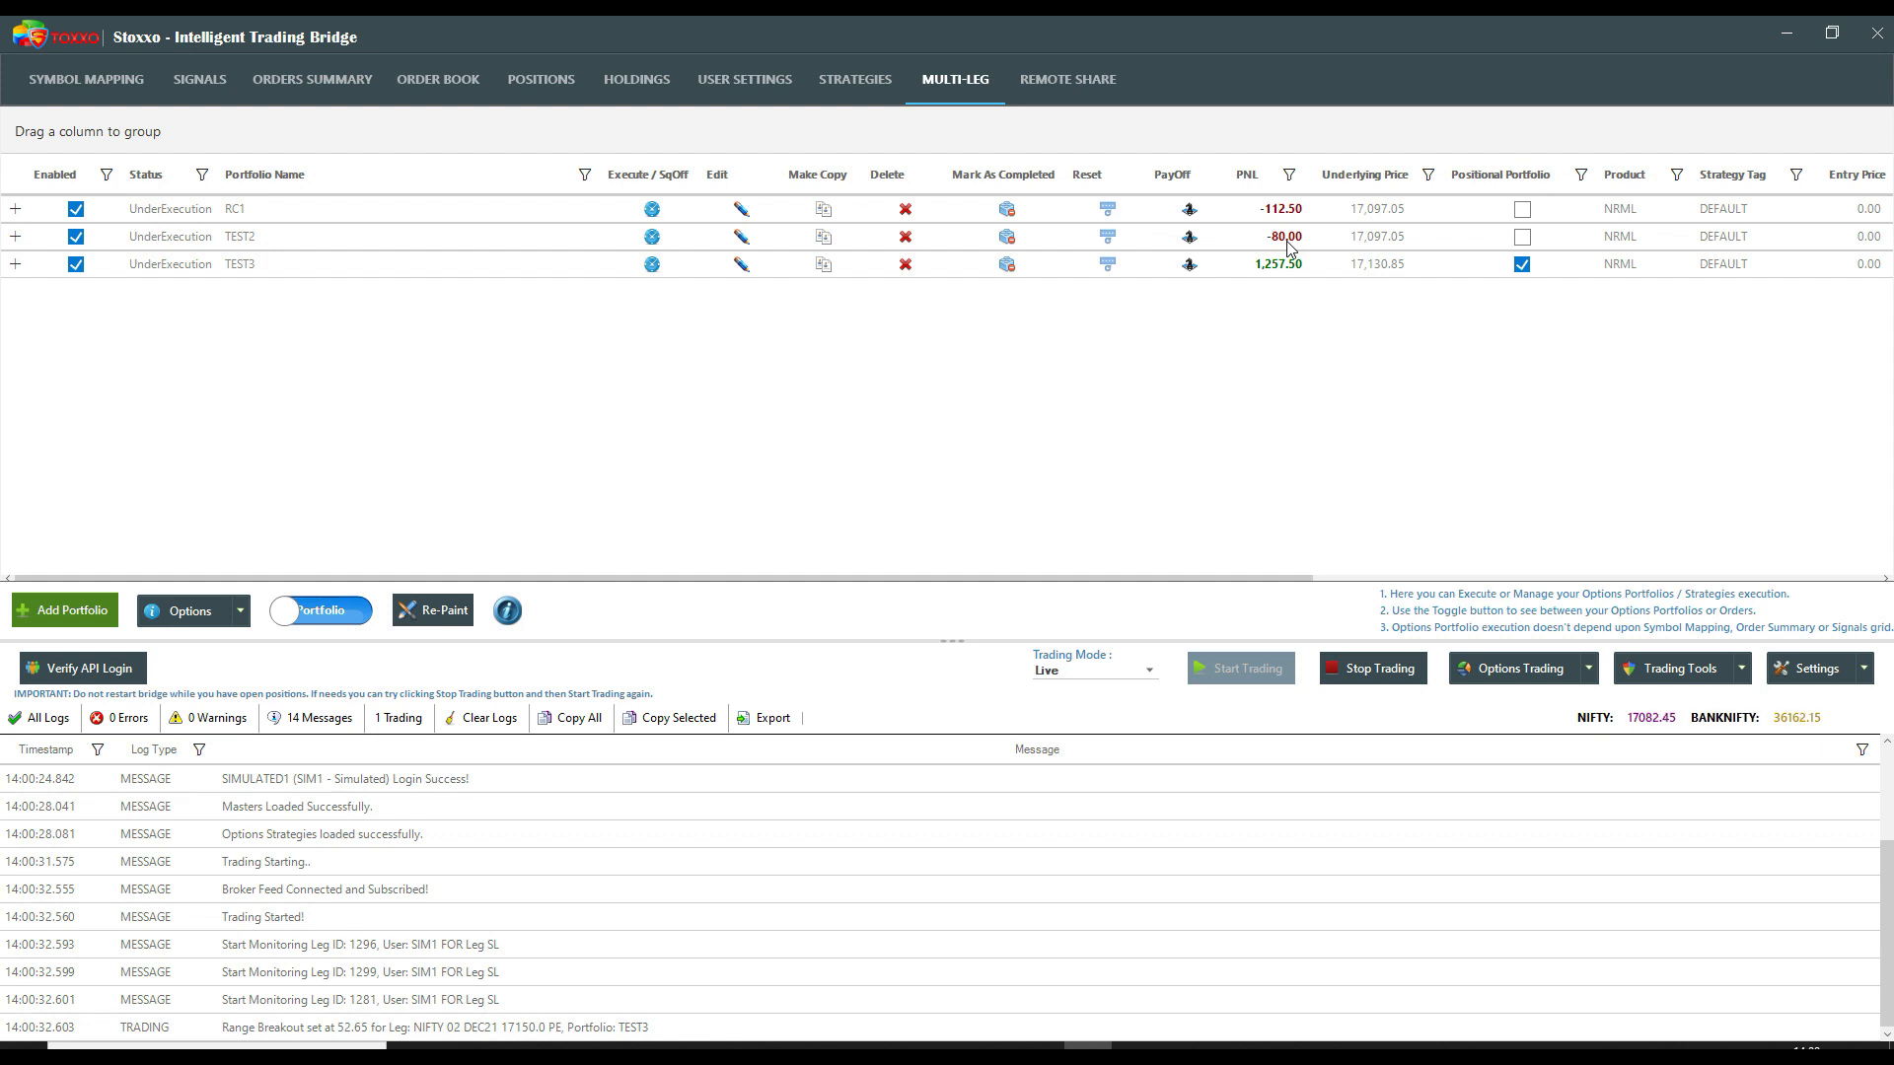
click(742, 210)
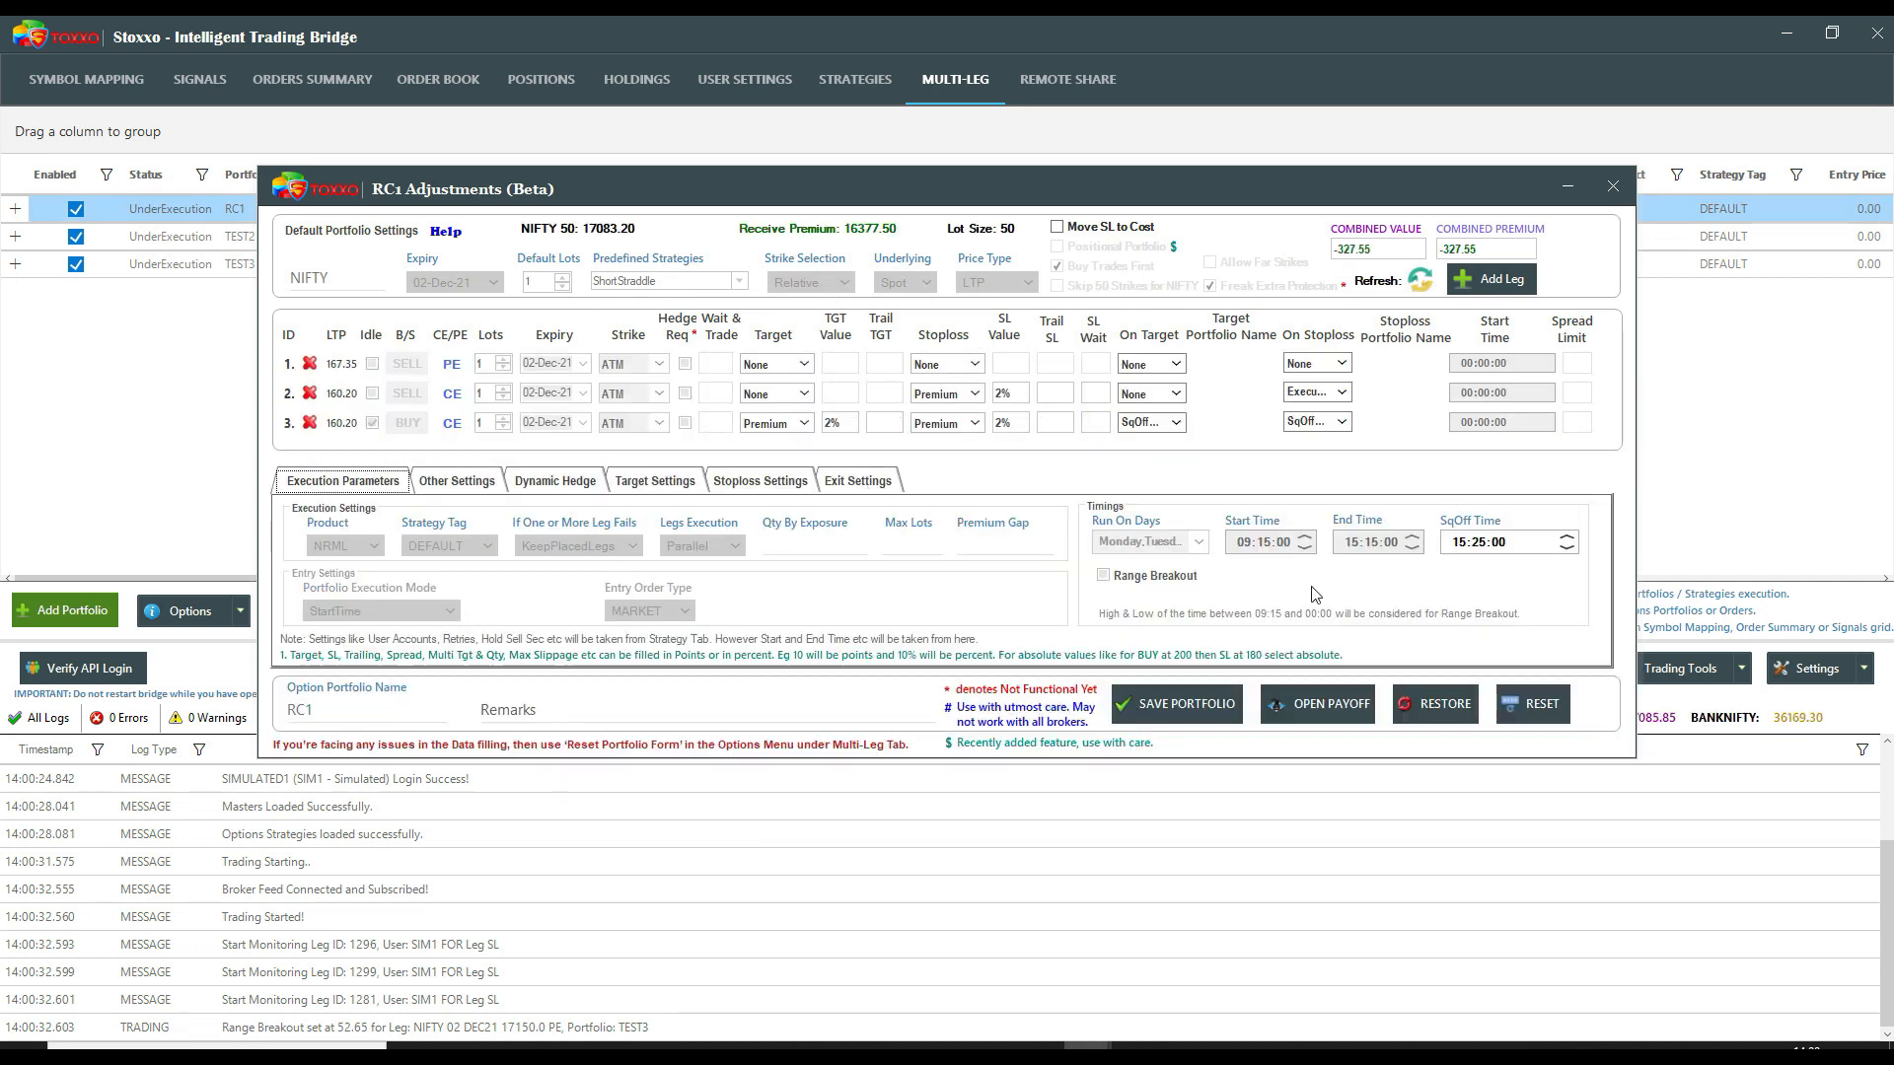
click(662, 488)
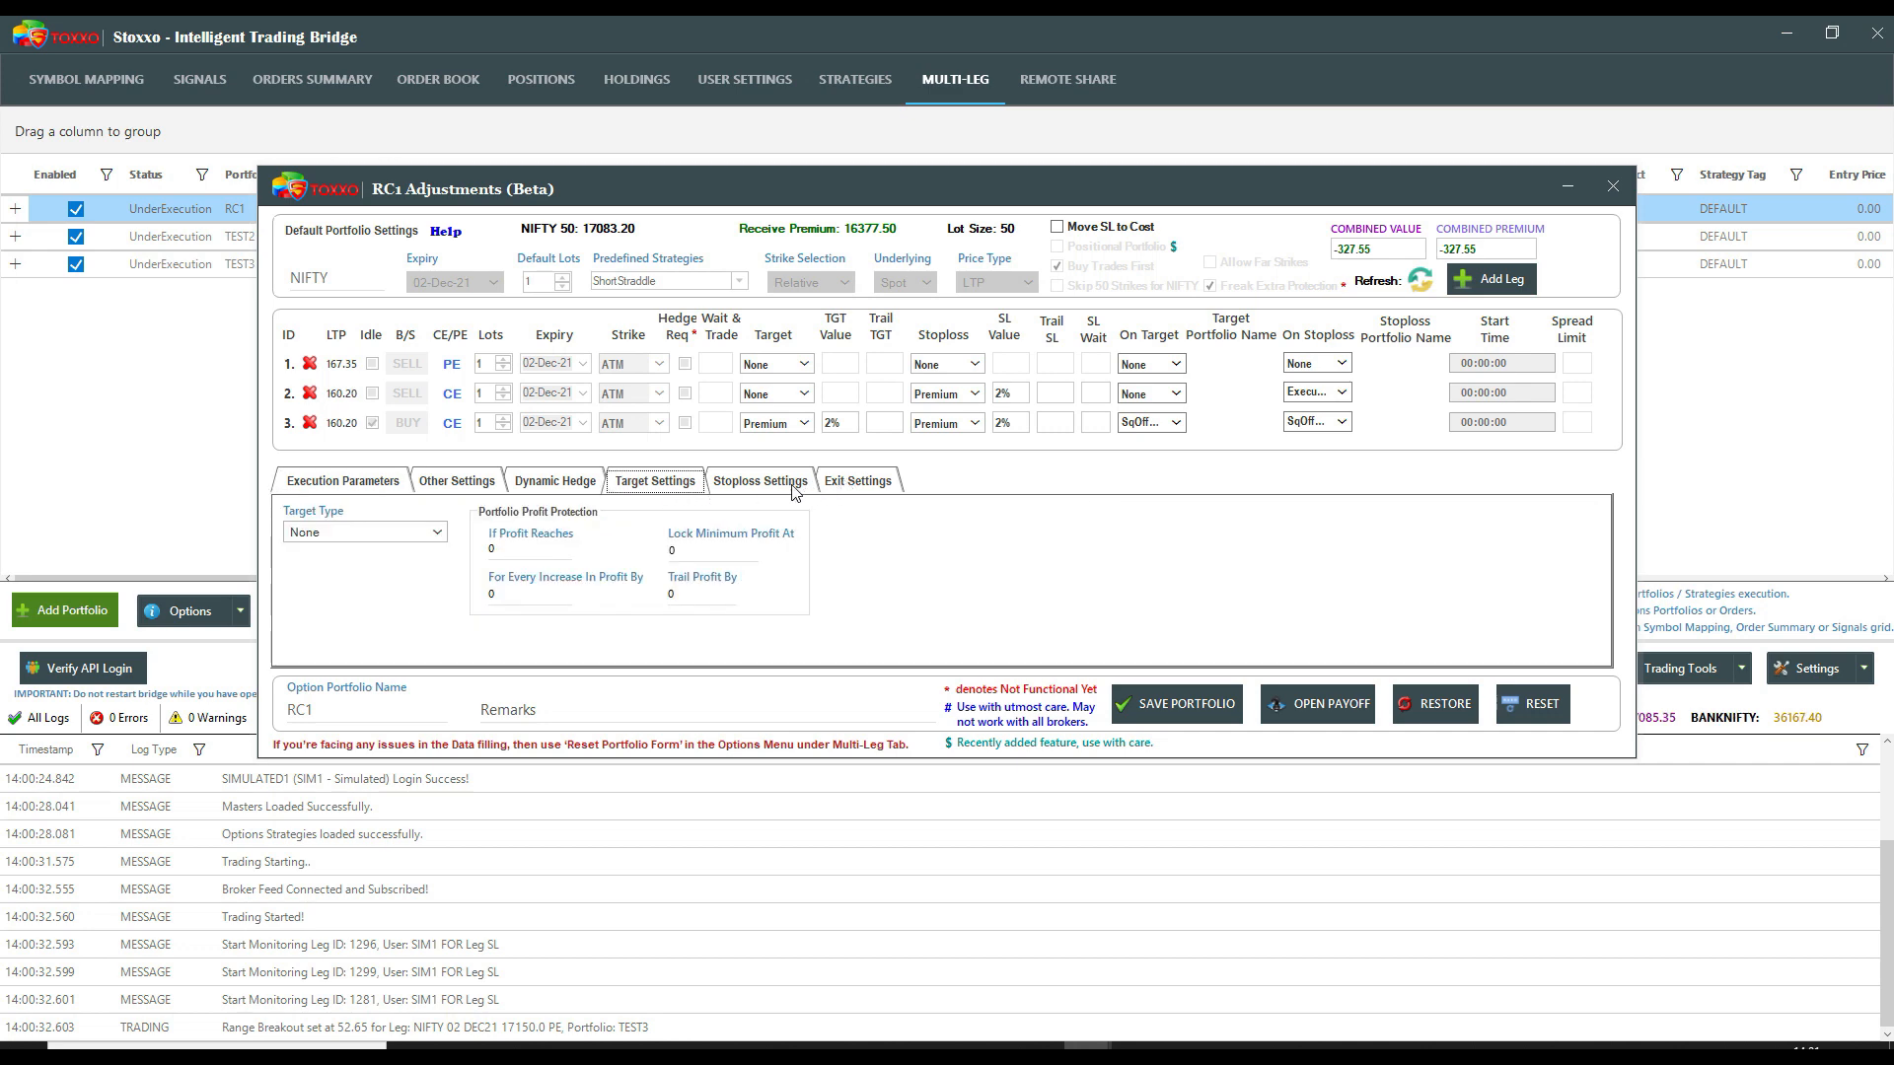
click(1613, 190)
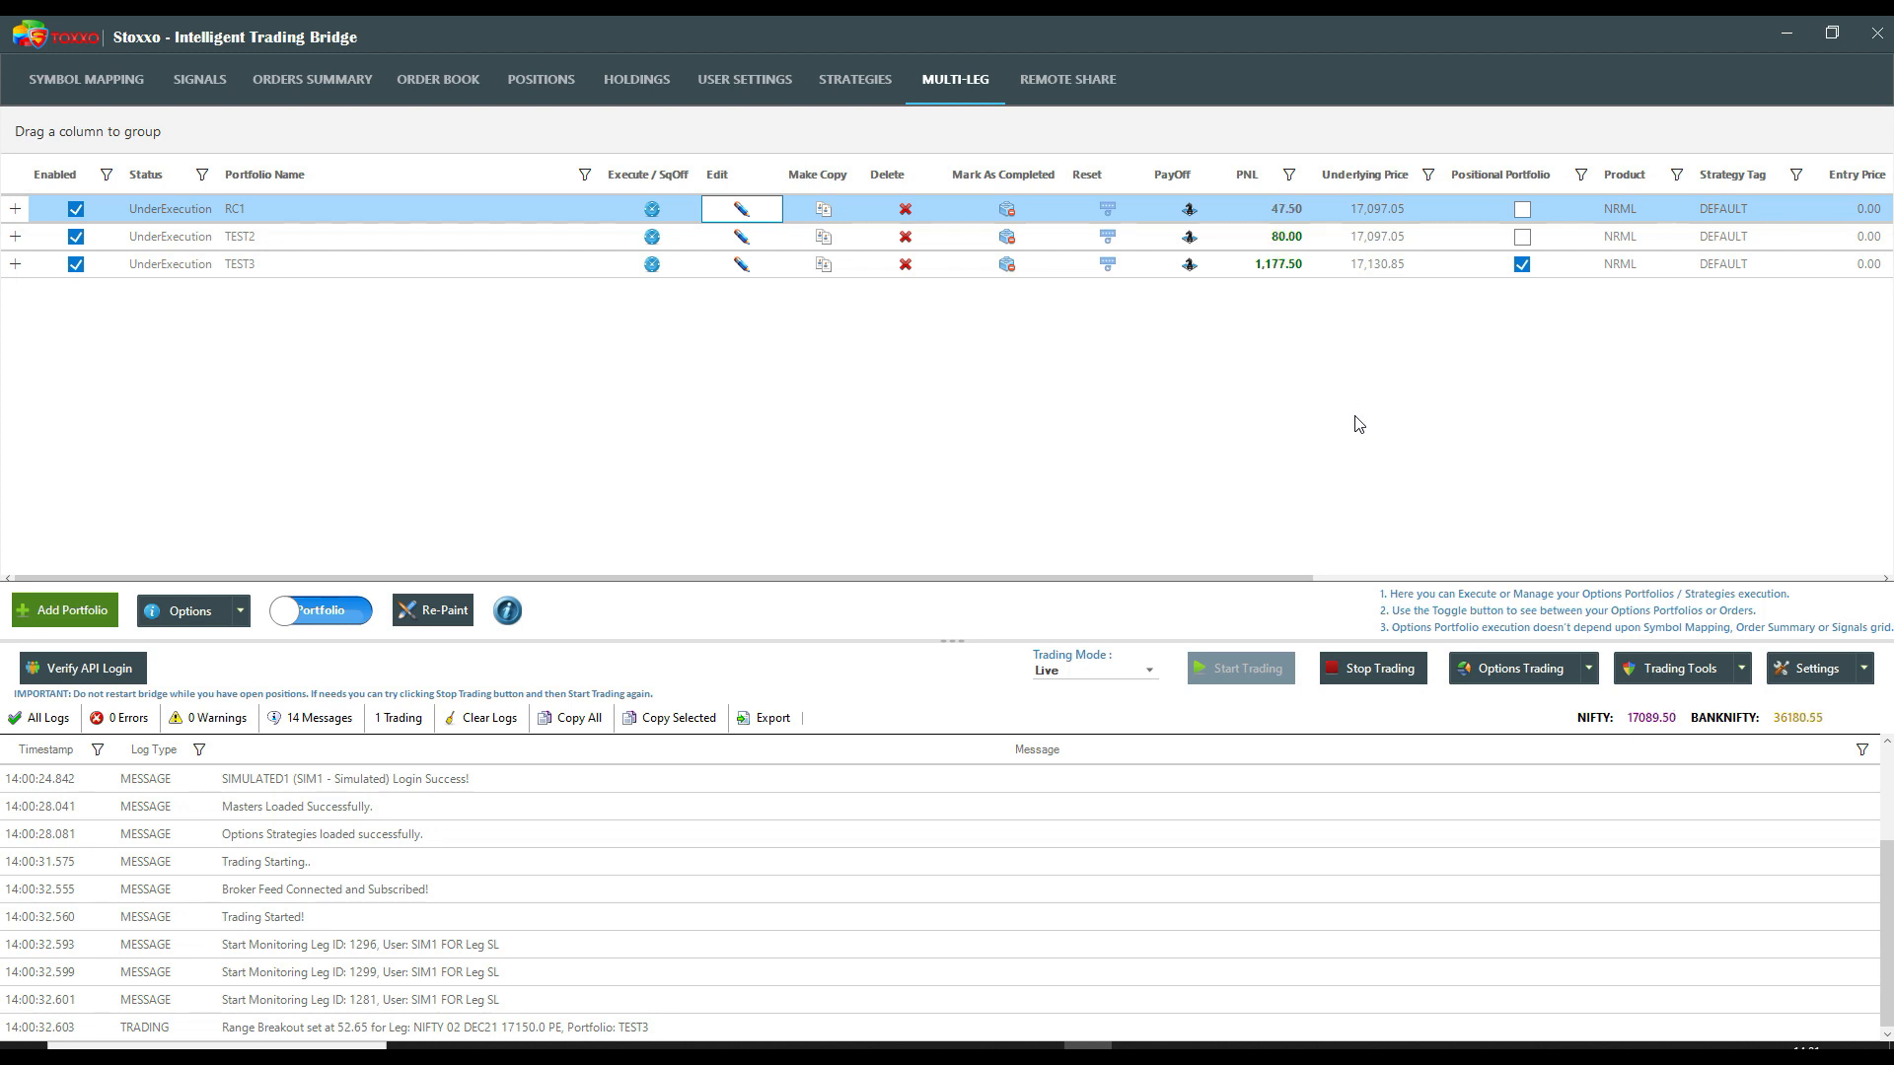
- Start a new options portfolio and set its symbol to BANKNIFTY
click(74, 612)
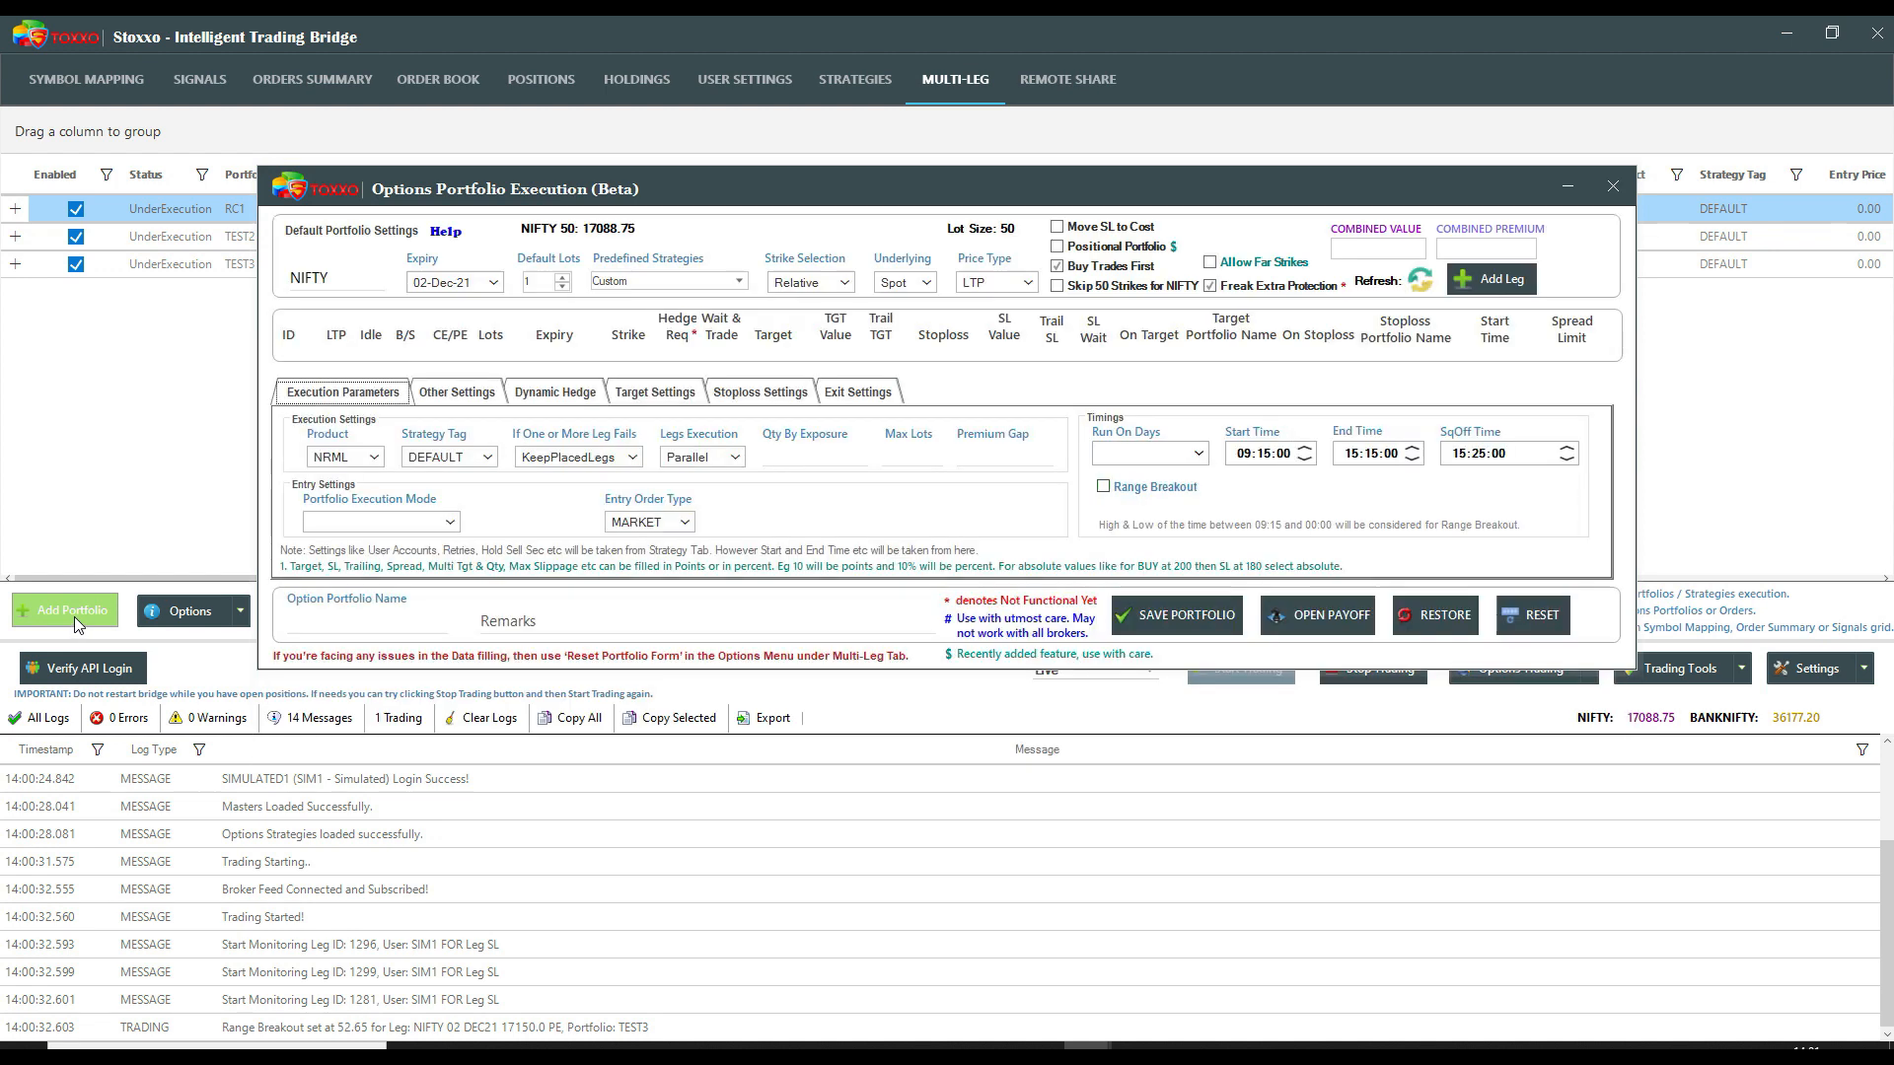
double_click(350, 286)
text(NAMLK)
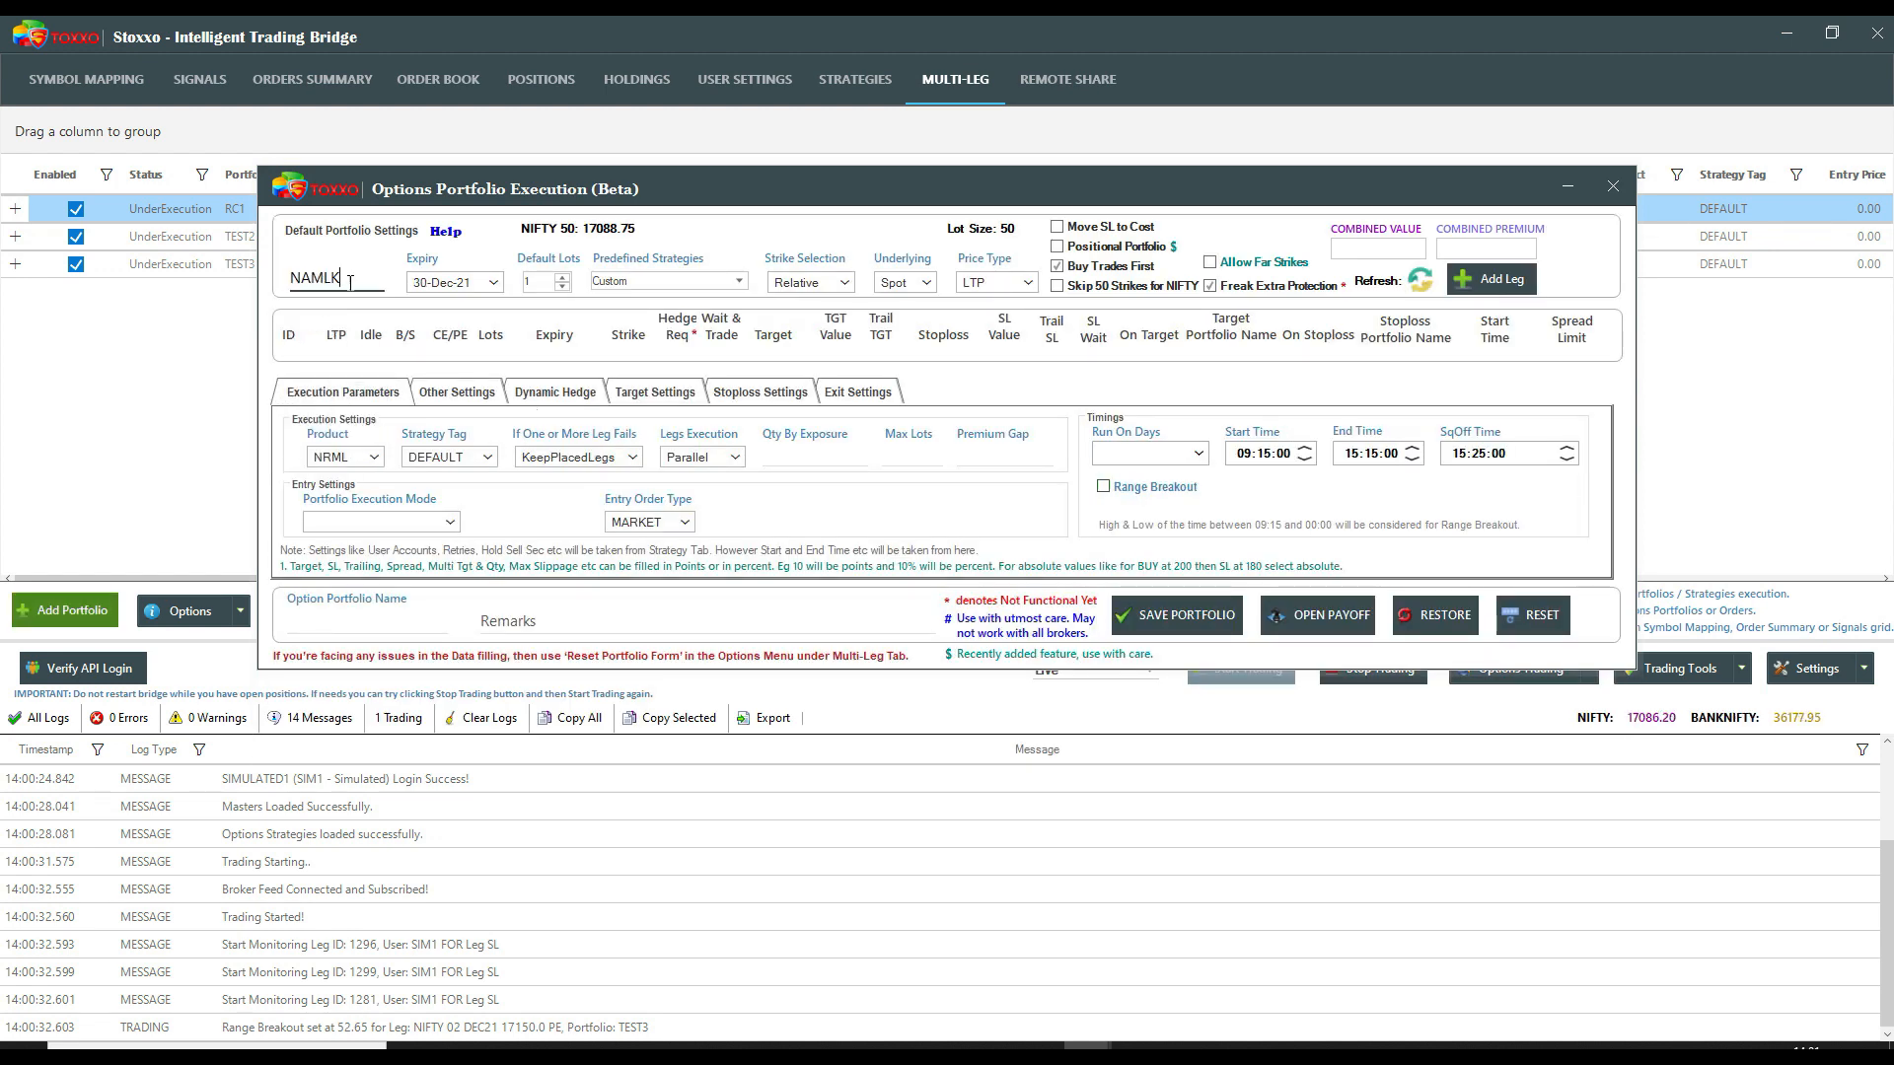
key(BackSpace)
key(BackSpace)
key(BackSpace)
text(BAJ)
key(BackSpace)
key(BackSpace)
text(ANK)
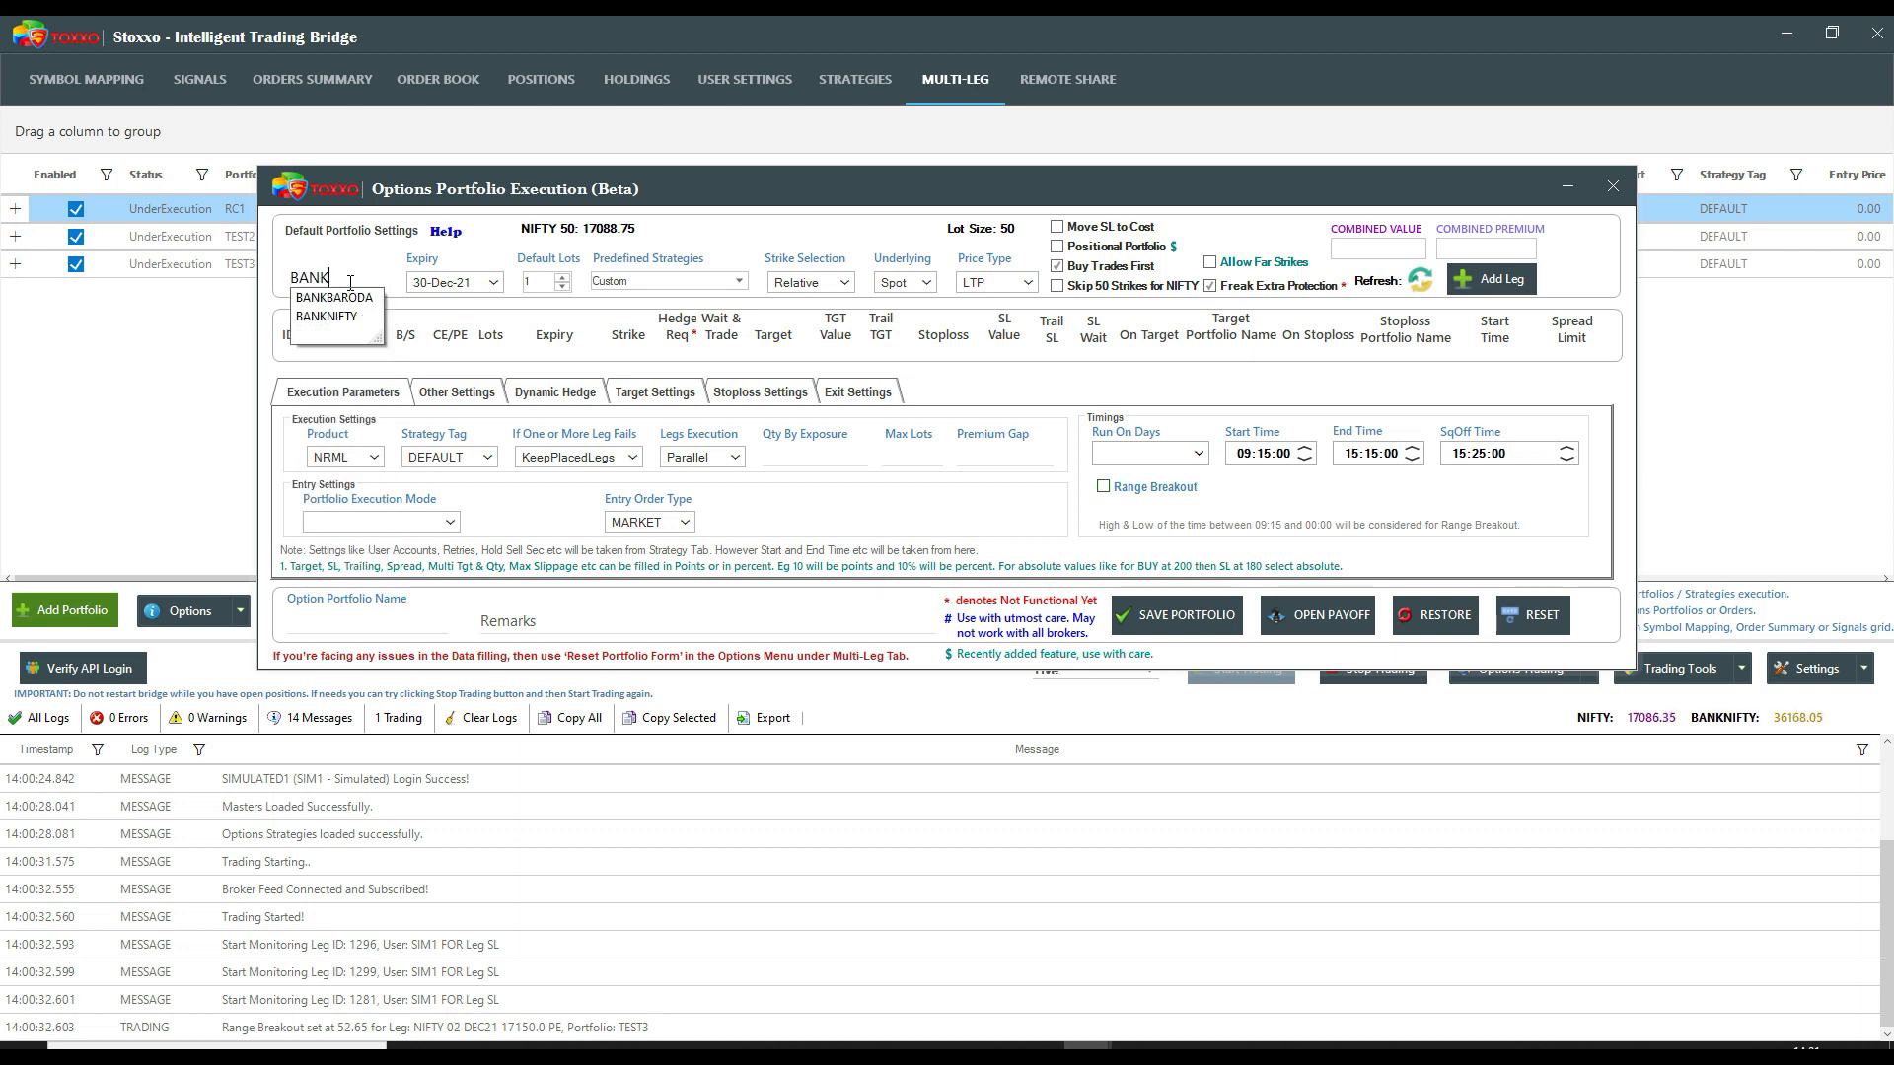
click(352, 316)
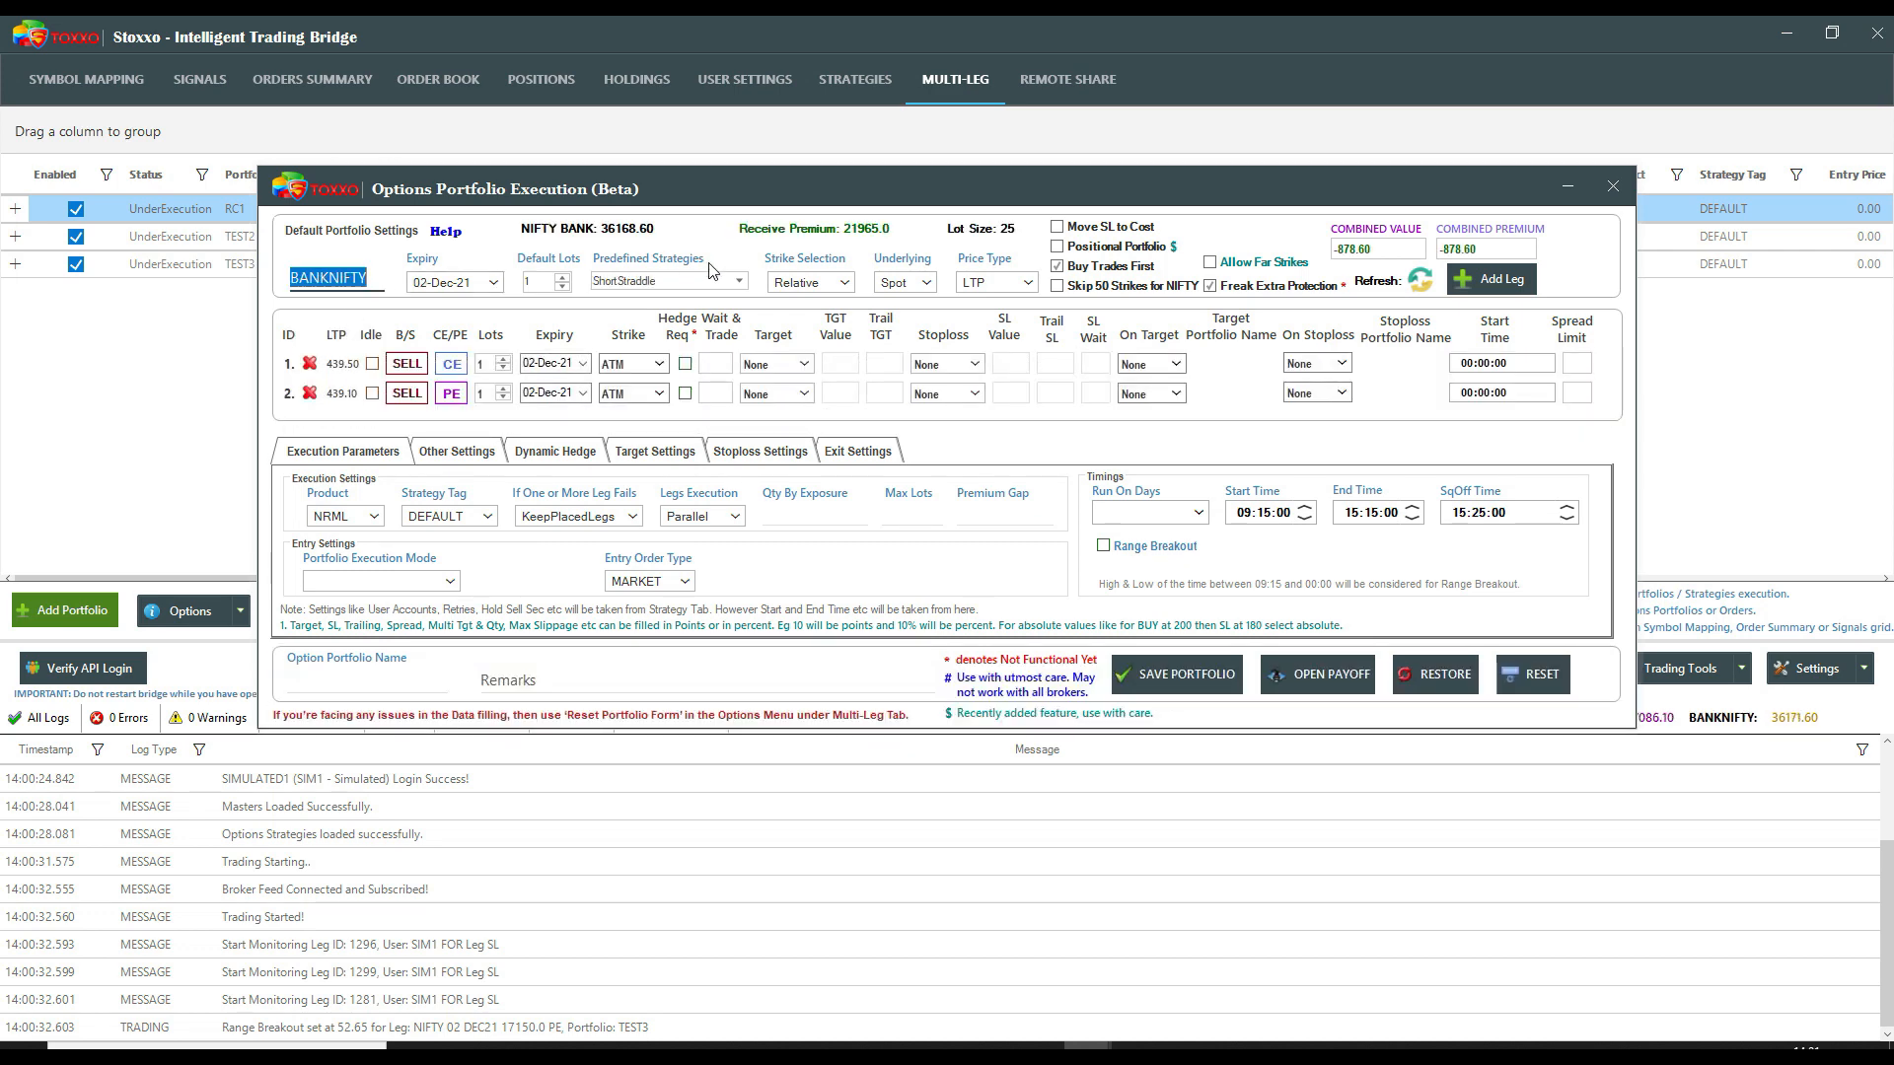
- Set the default lots to 10 and reapply the ShortStraddle predefined strategy so both legs use that lot size
key(Tab)
text(10)
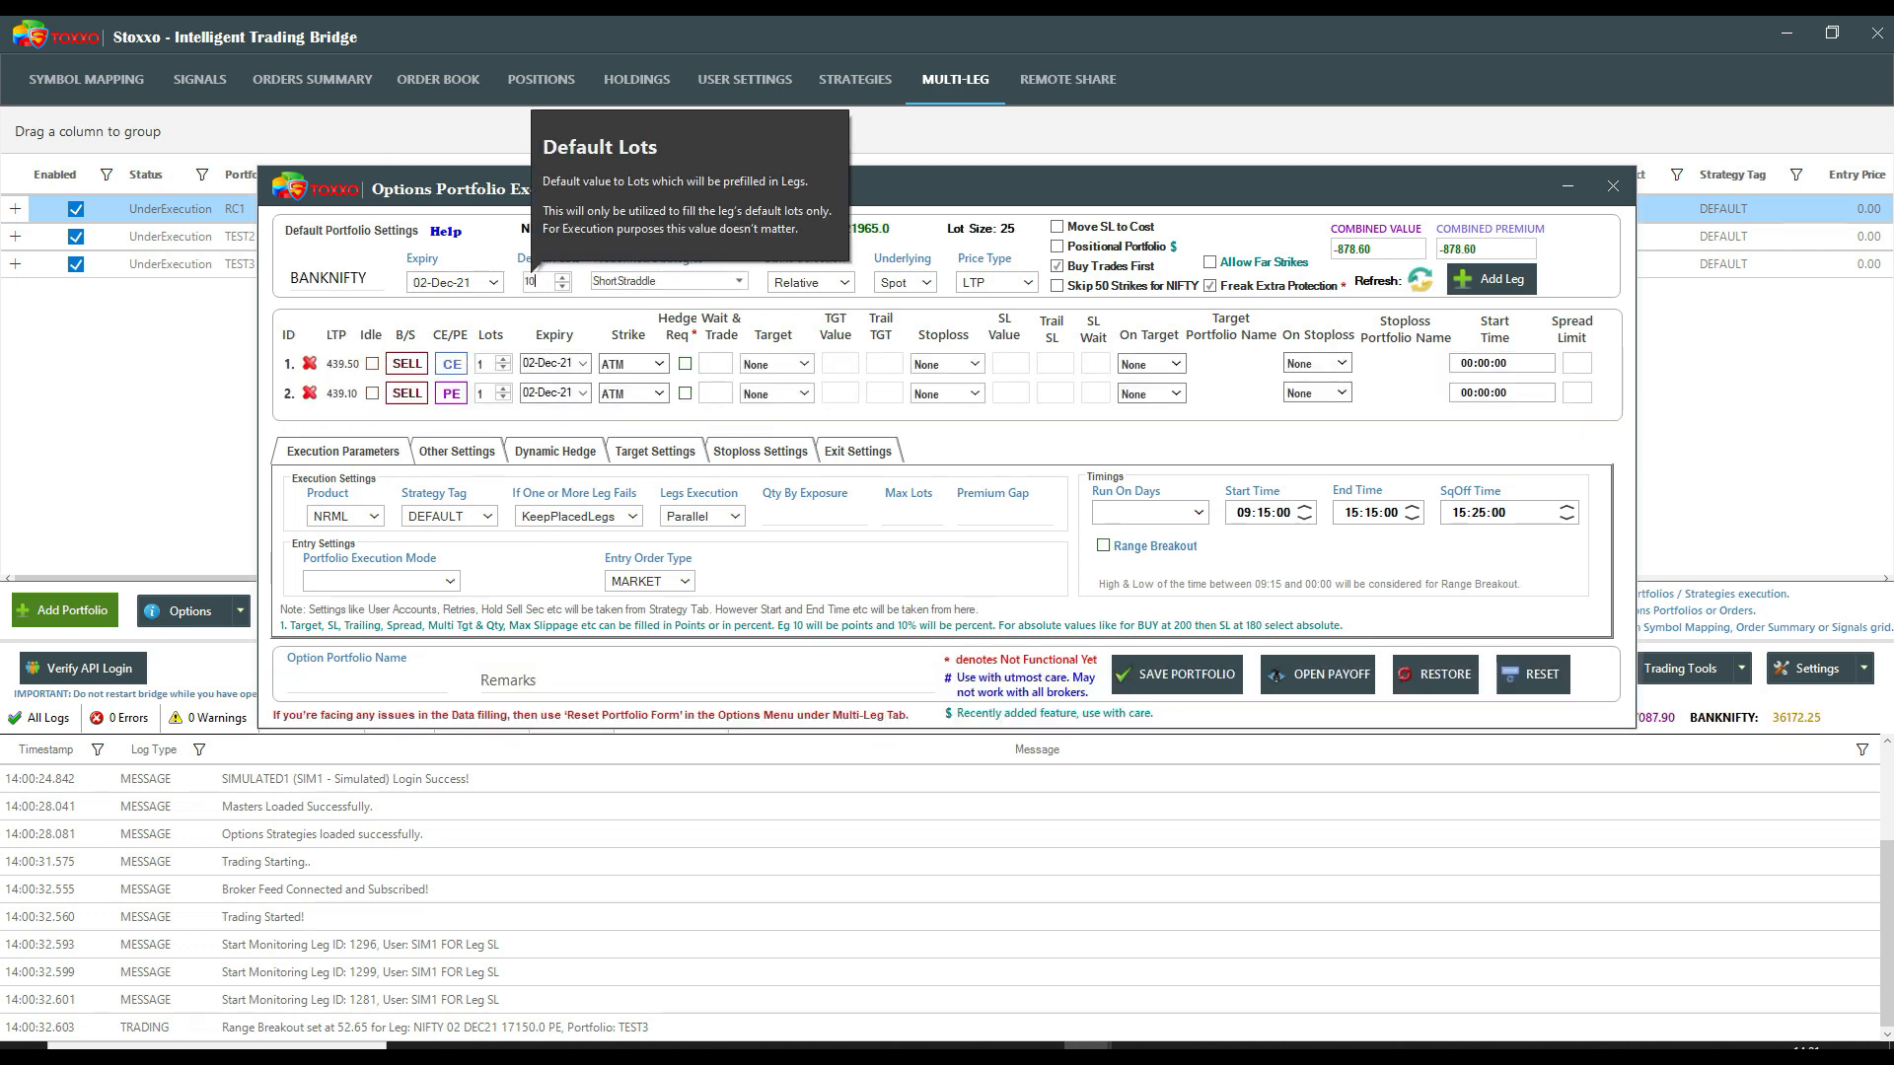
click(731, 284)
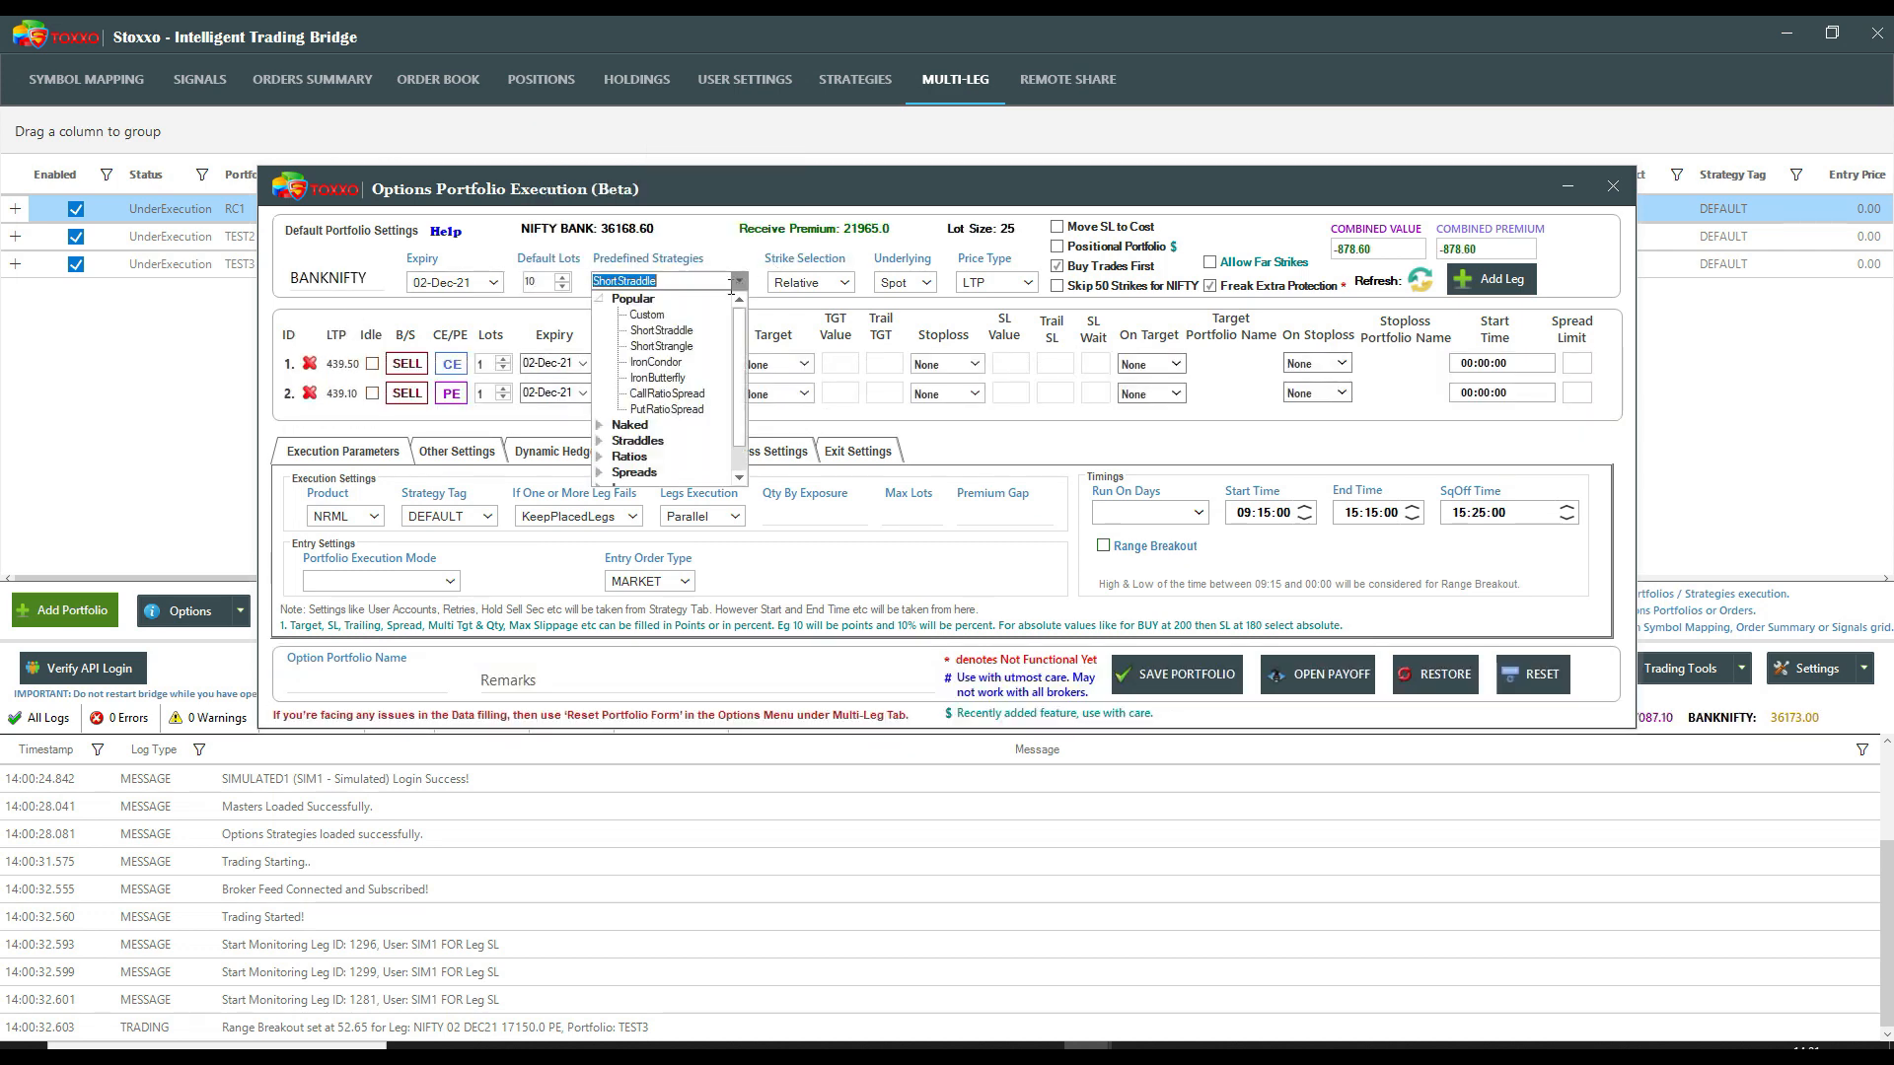
click(662, 346)
click(739, 281)
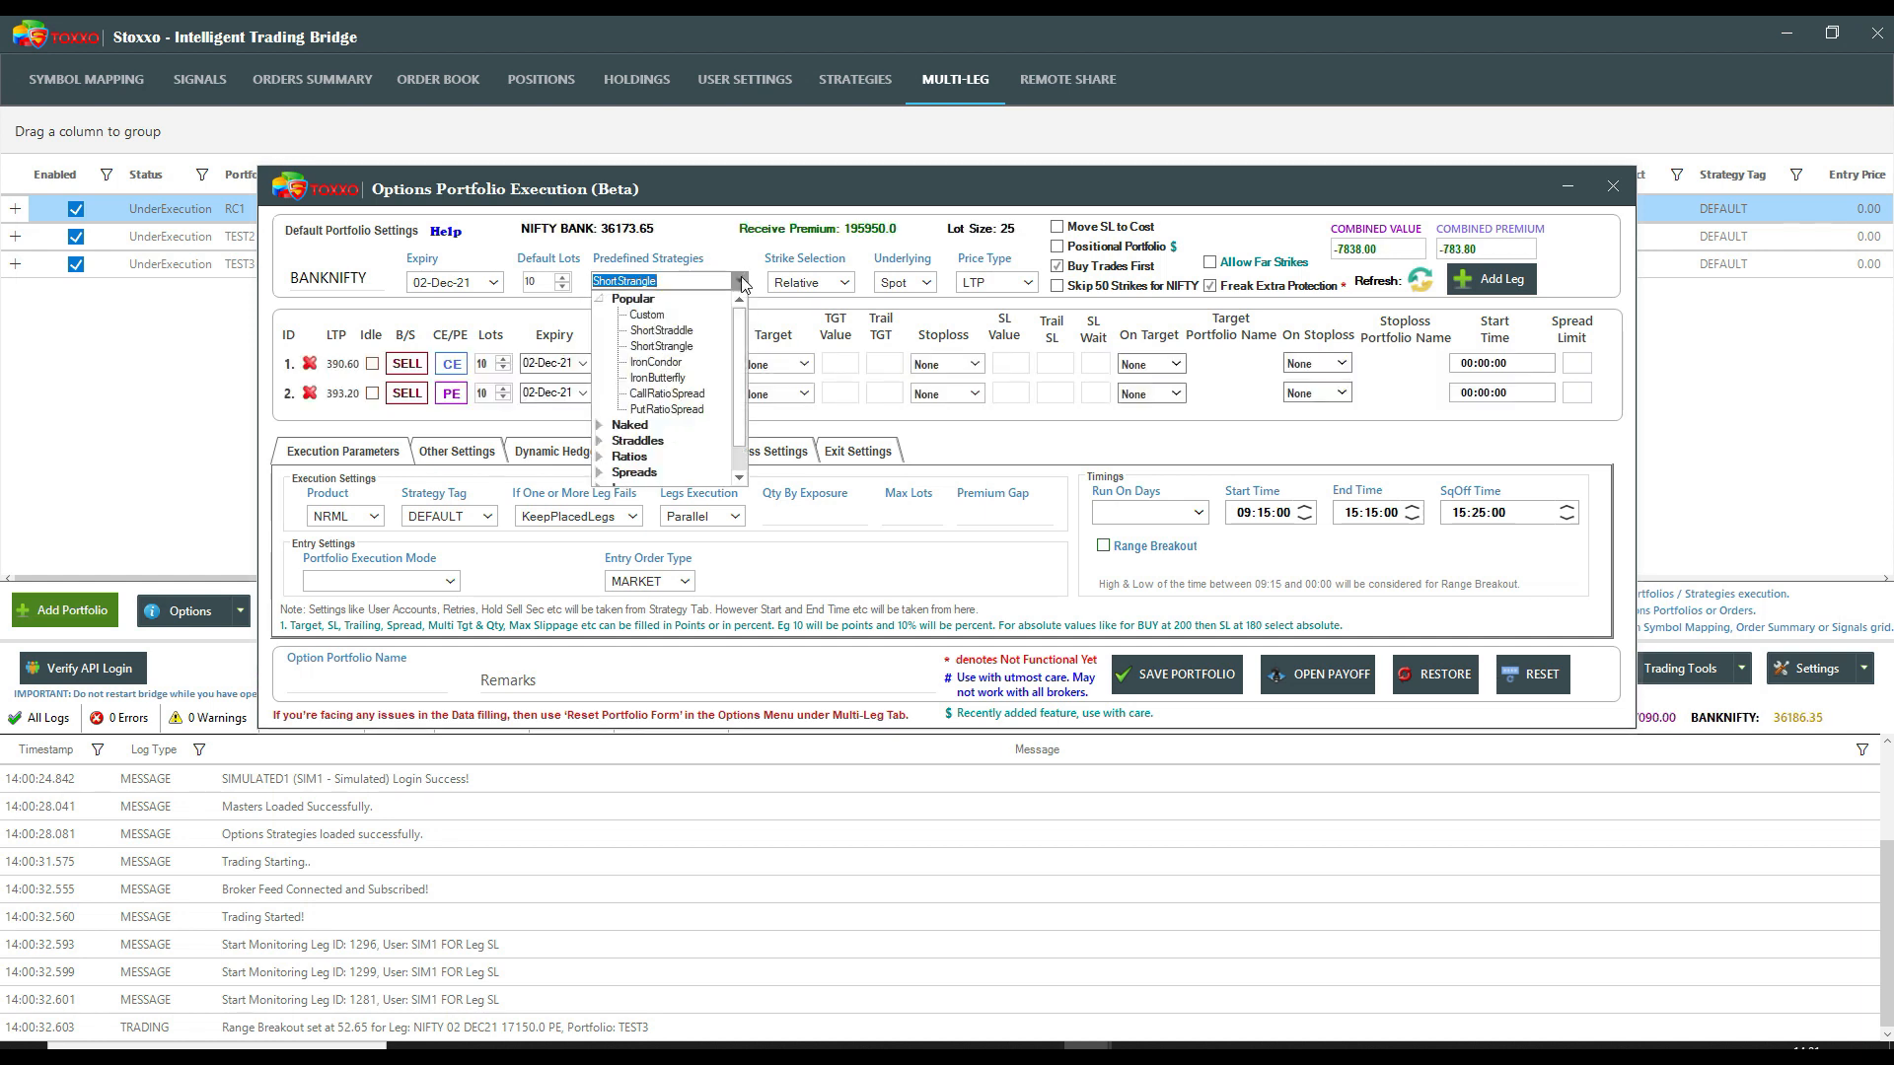
click(688, 332)
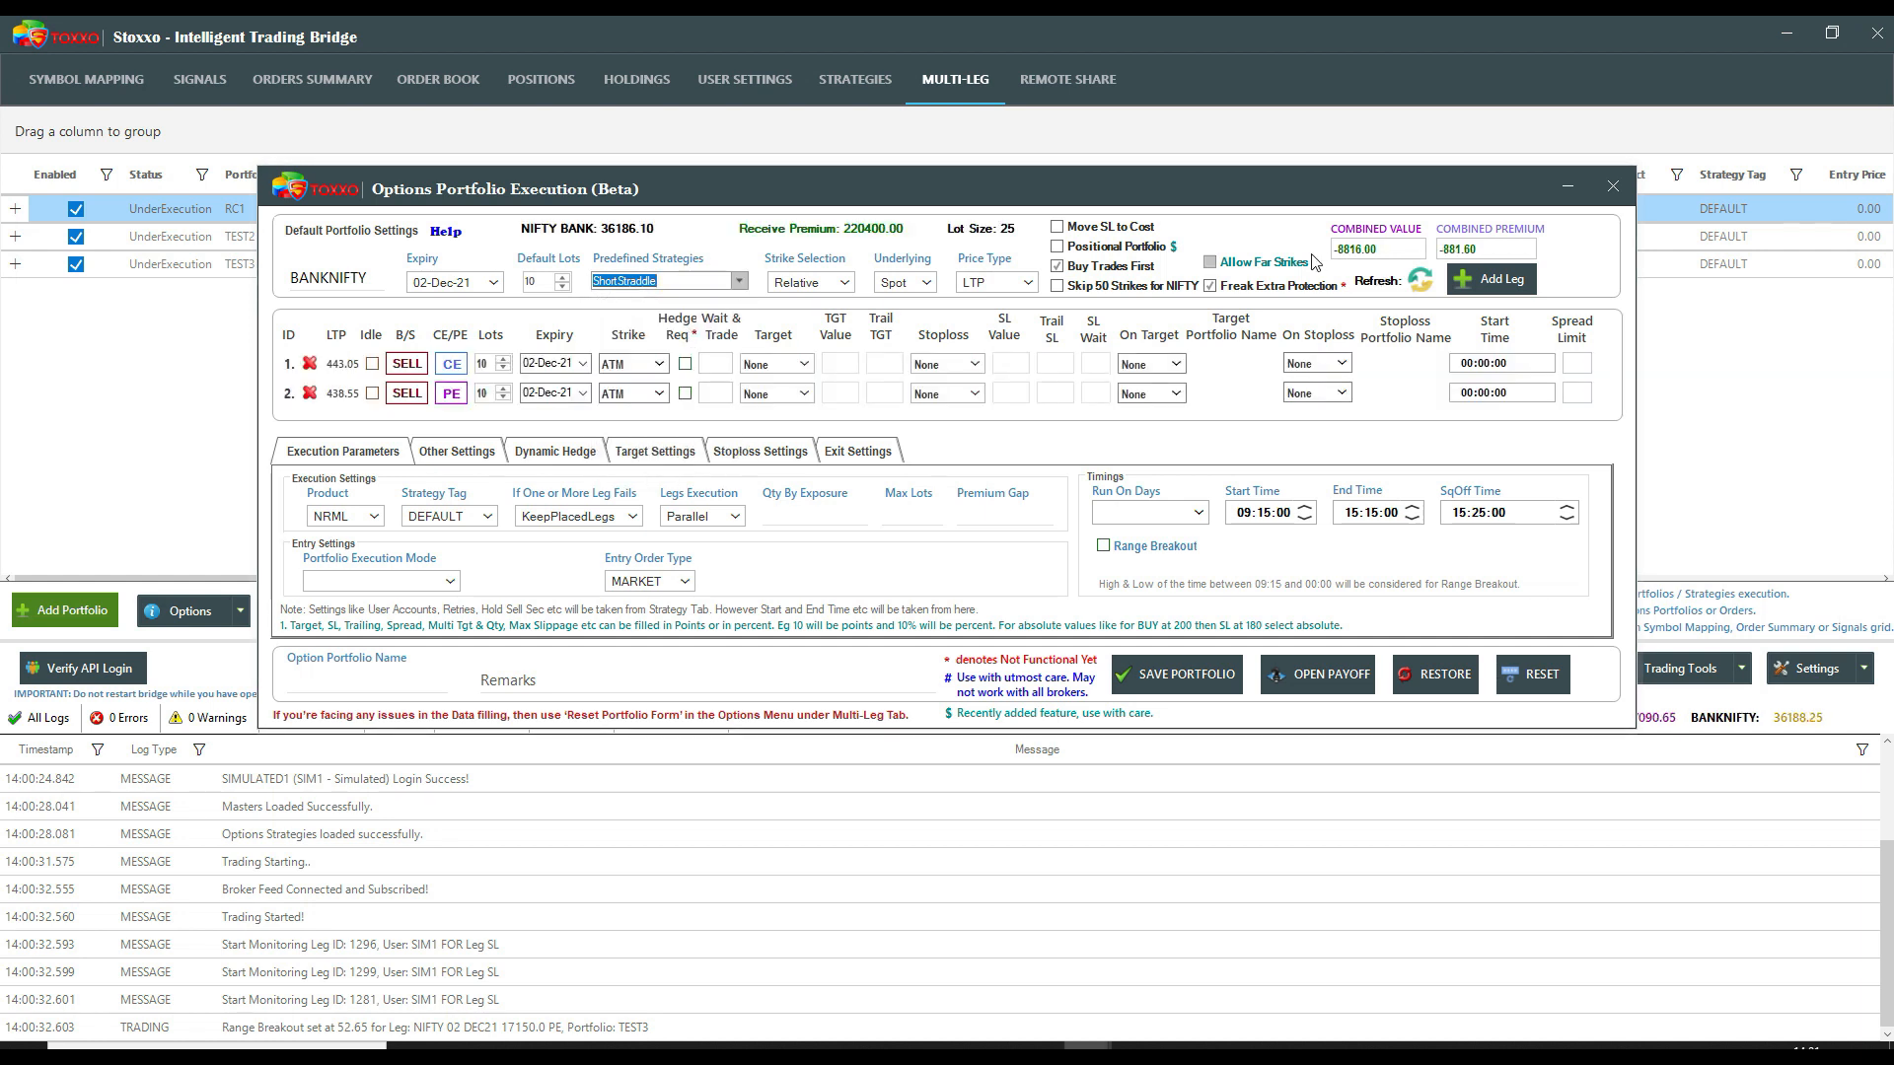
- Examine the combined value and combined premium of the BANKNIFTY straddle
click(1400, 247)
drag(1491, 242, 1451, 243)
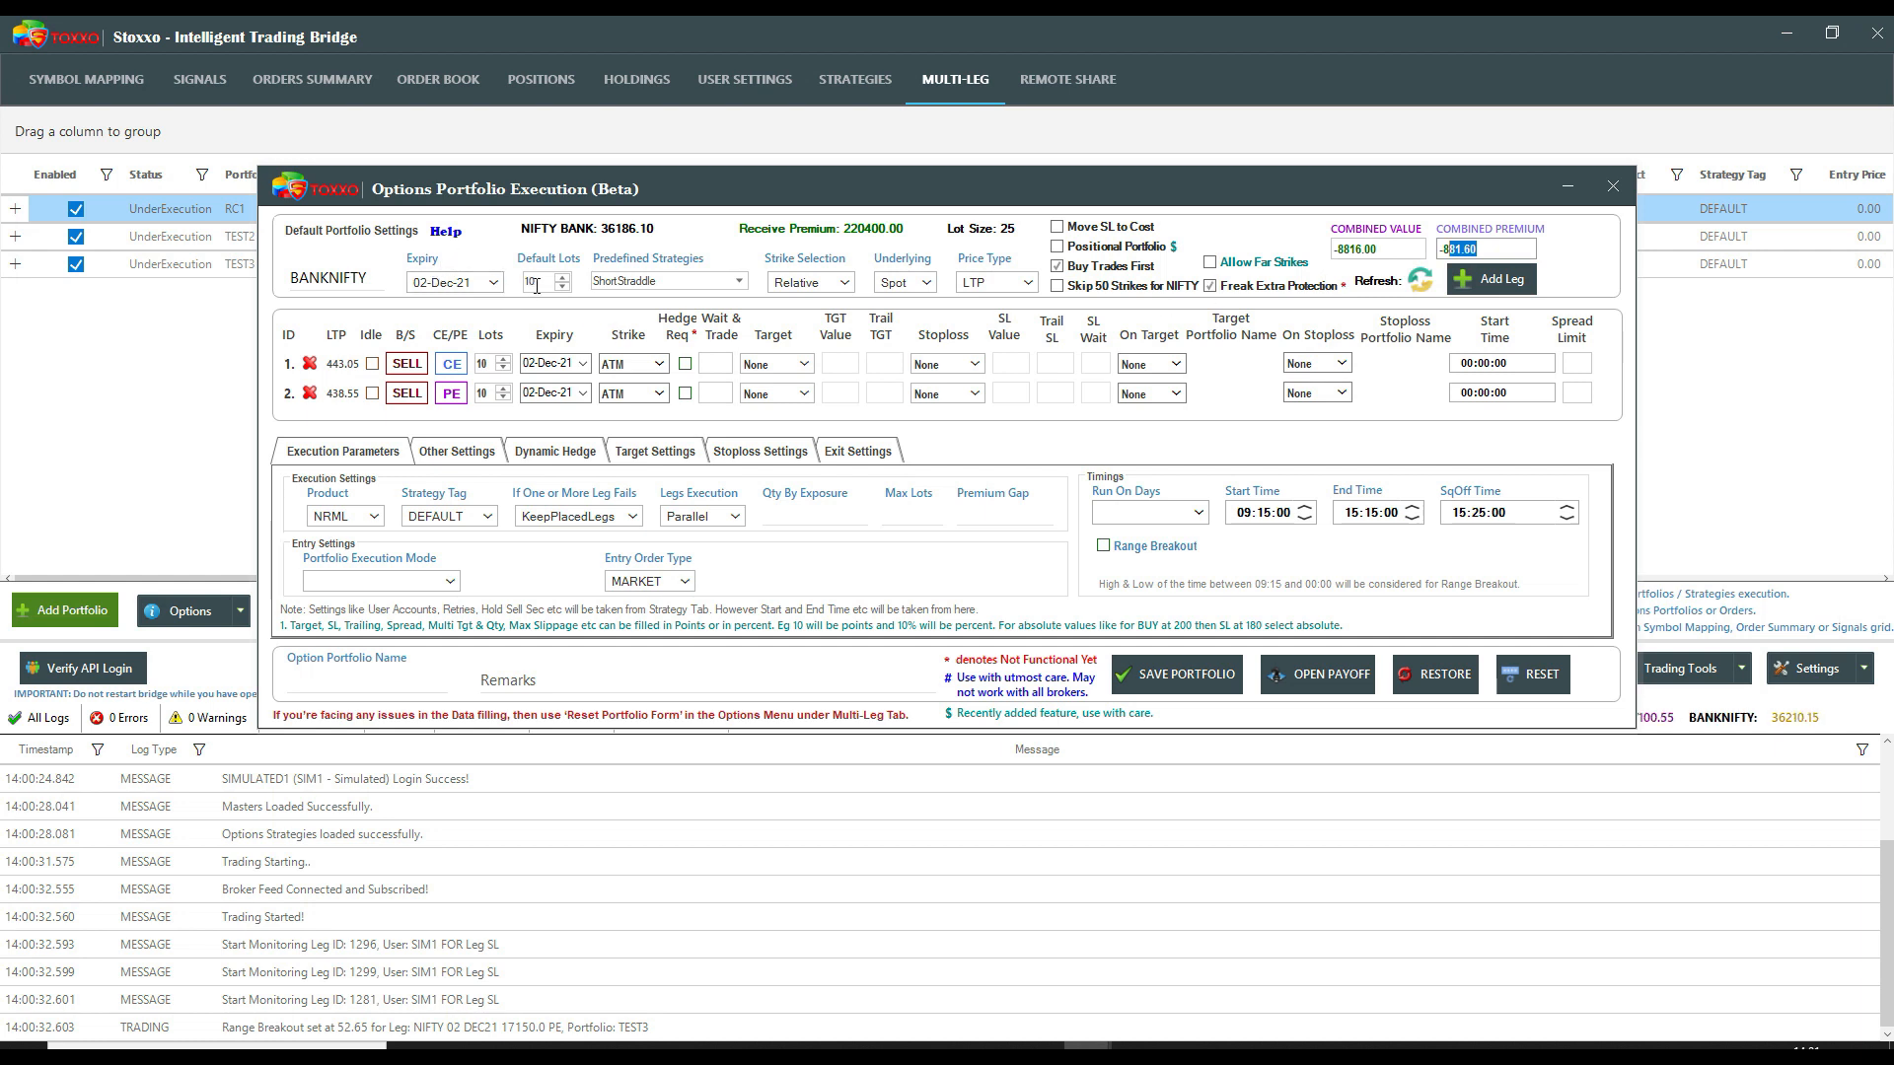
drag(1421, 249, 1272, 253)
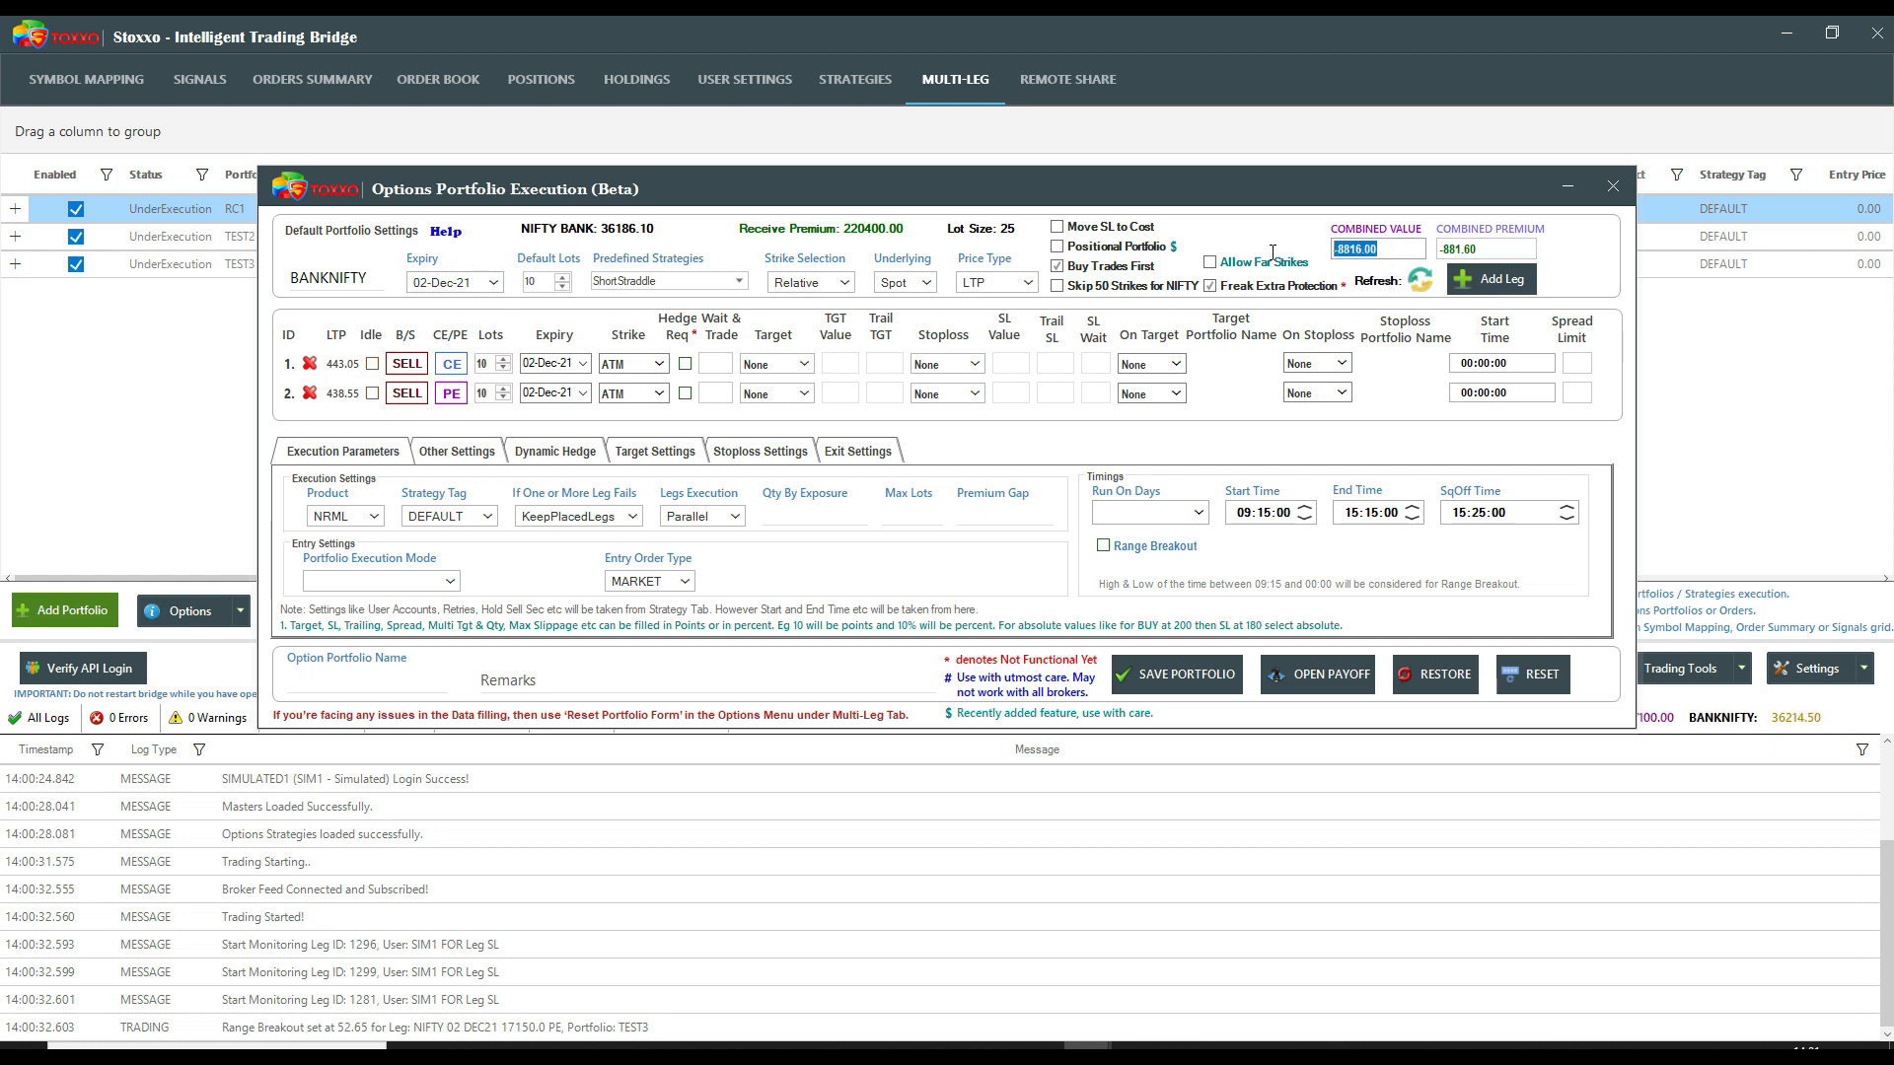
mouse_move(1390, 248)
click(1488, 246)
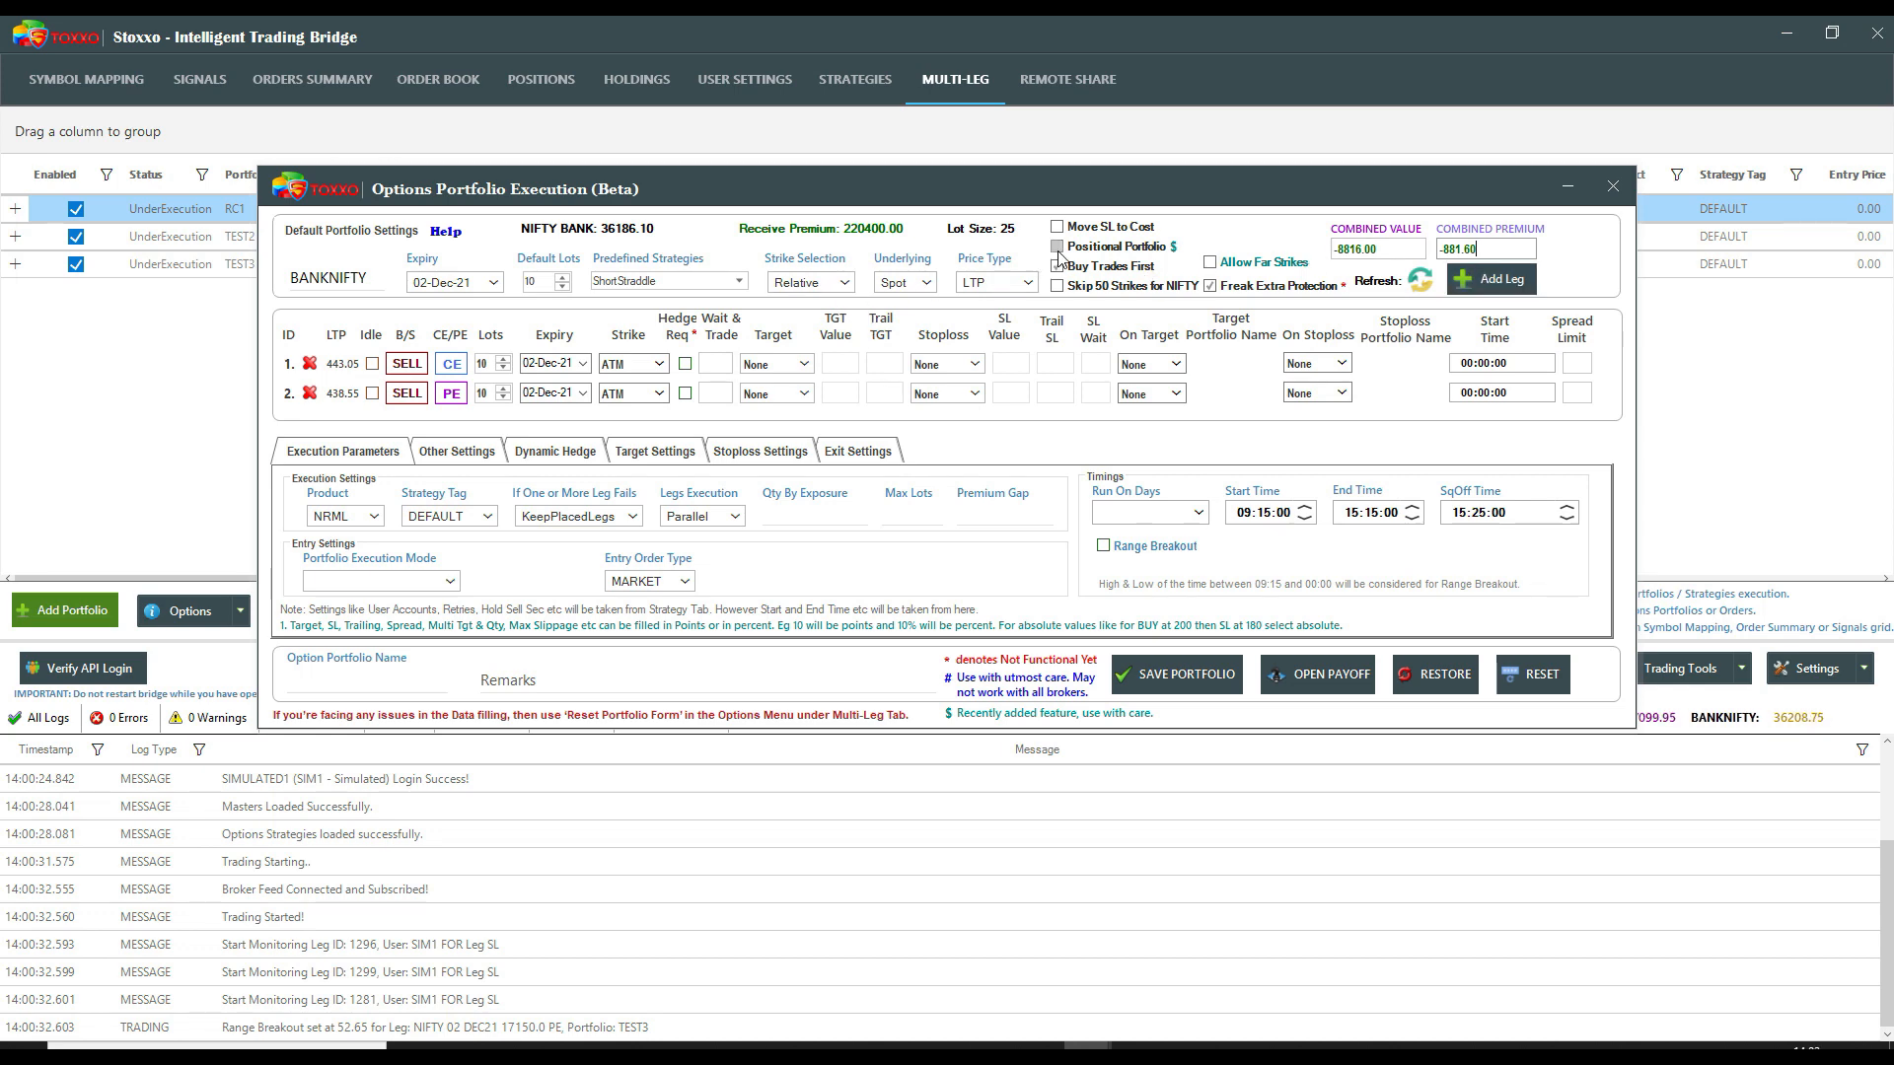
- Read the Positional Portfolio description and enable that option for the new portfolio
mouse_move(1059, 253)
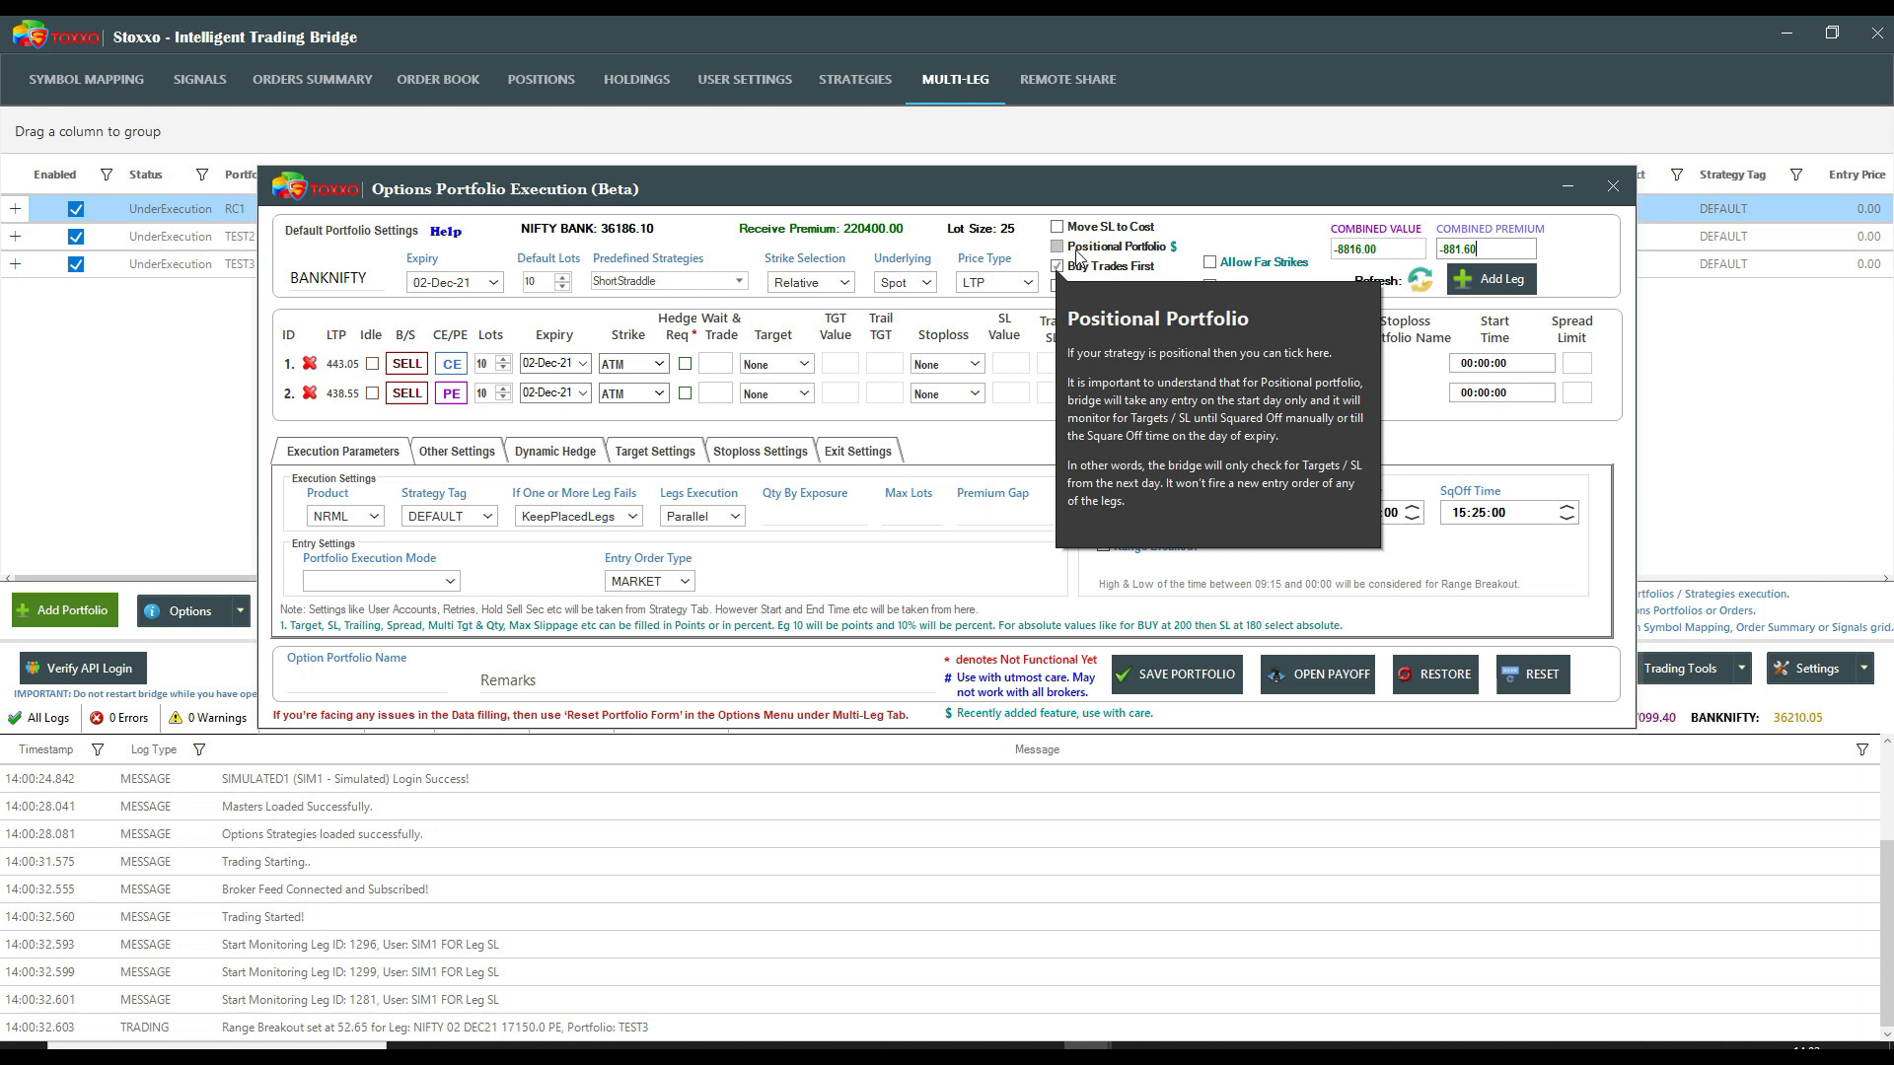
click(1063, 248)
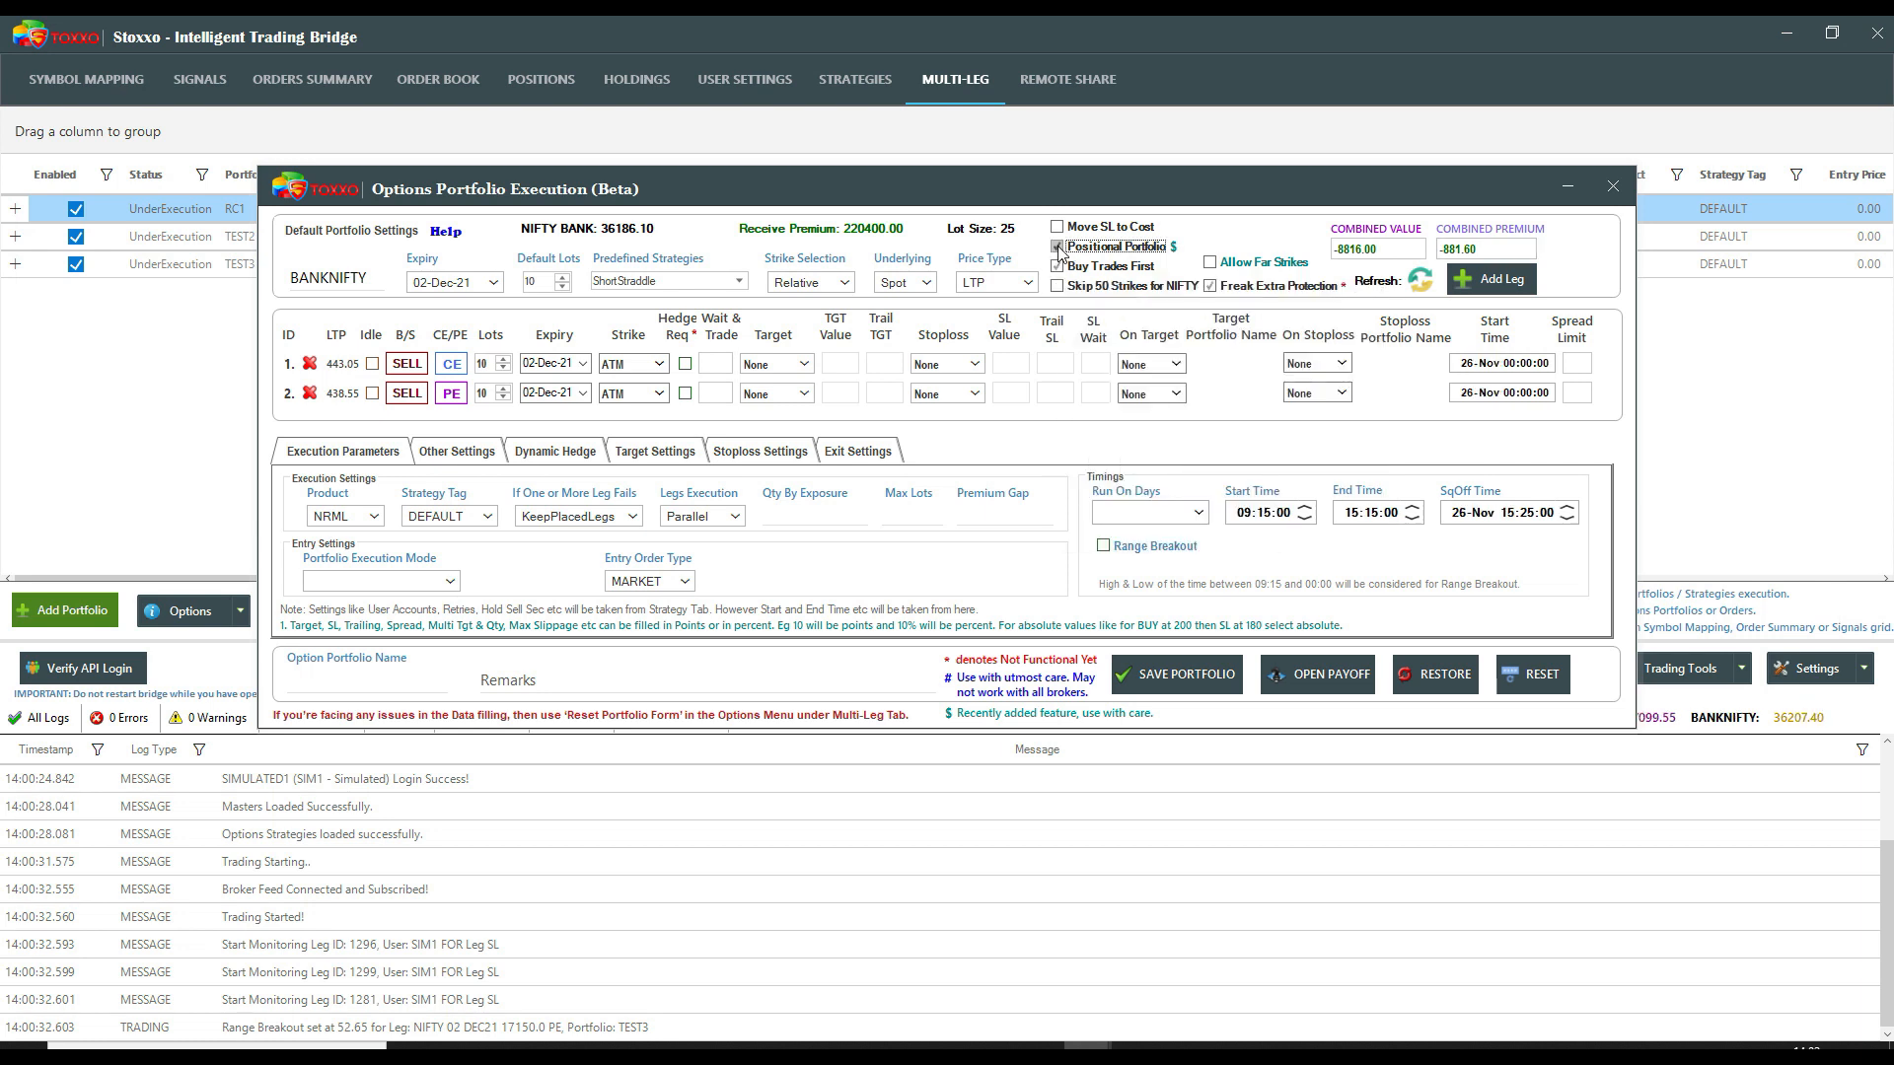
click(1058, 247)
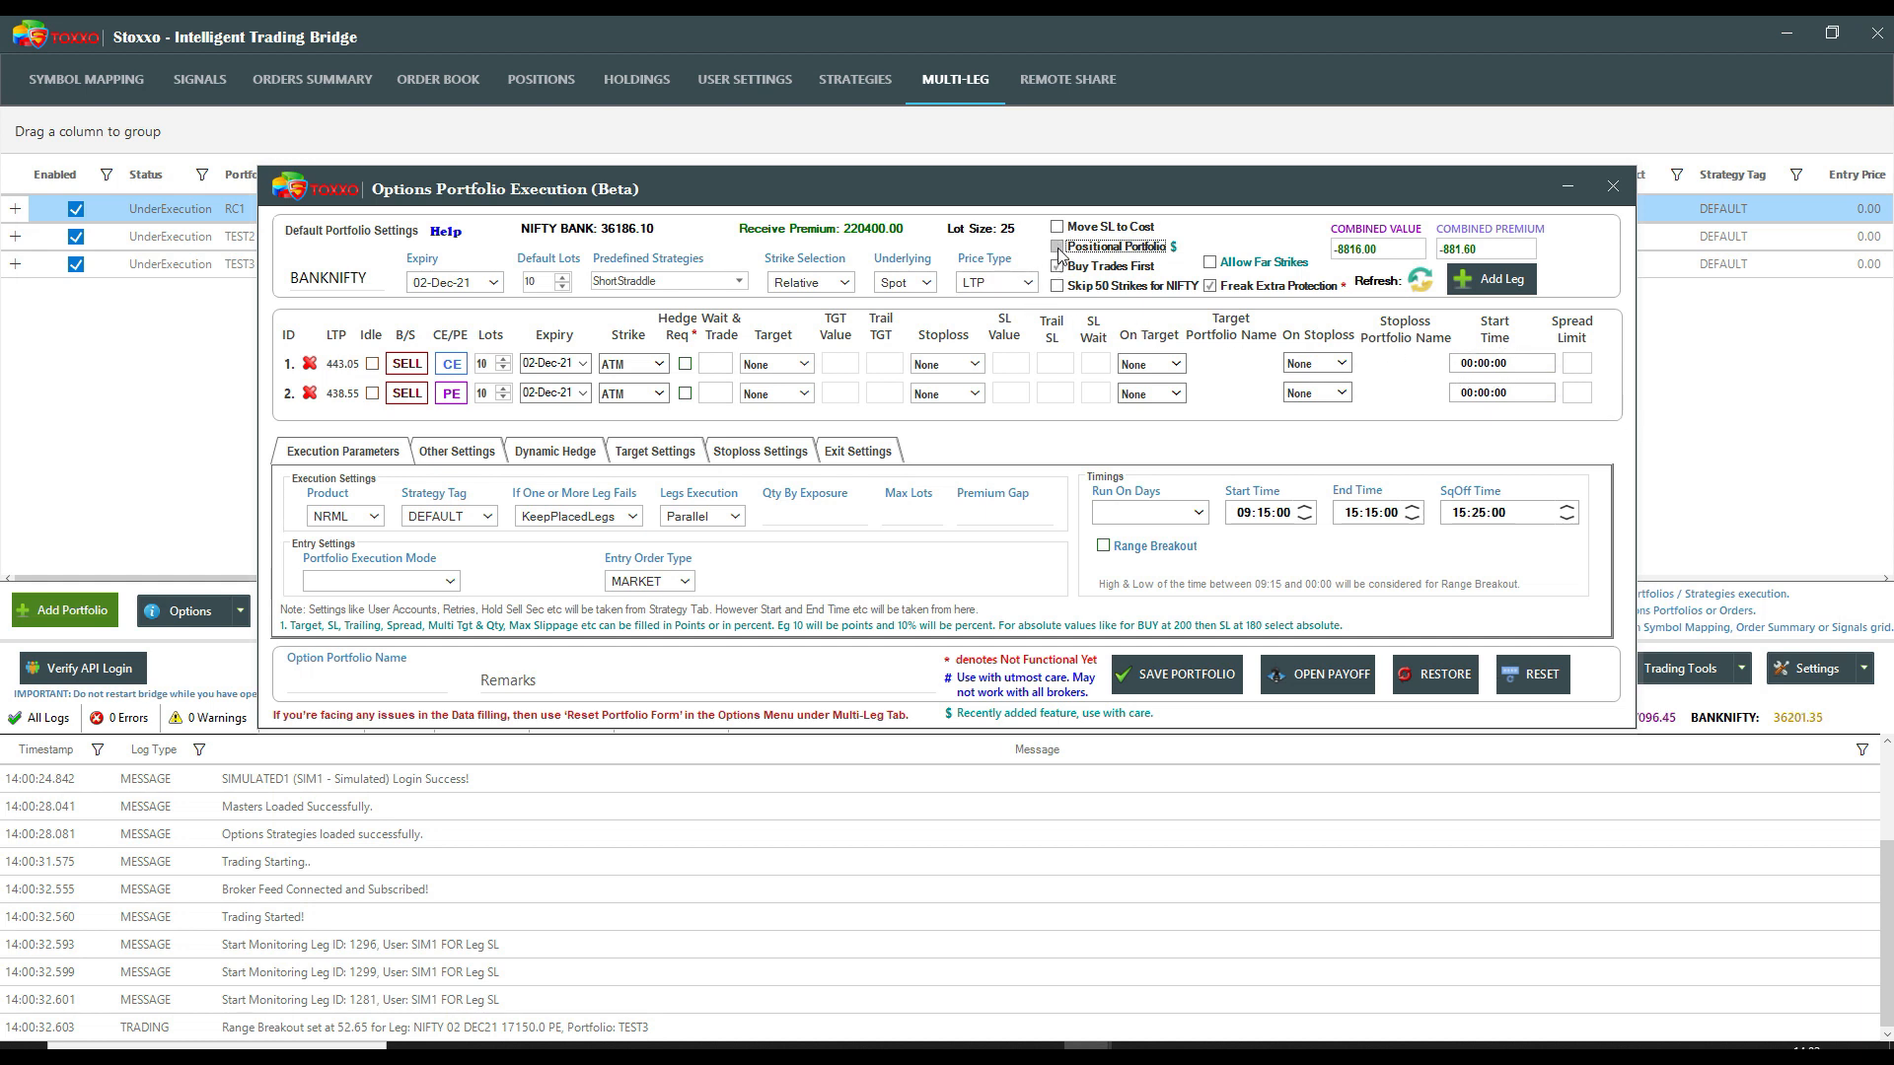
click(1058, 248)
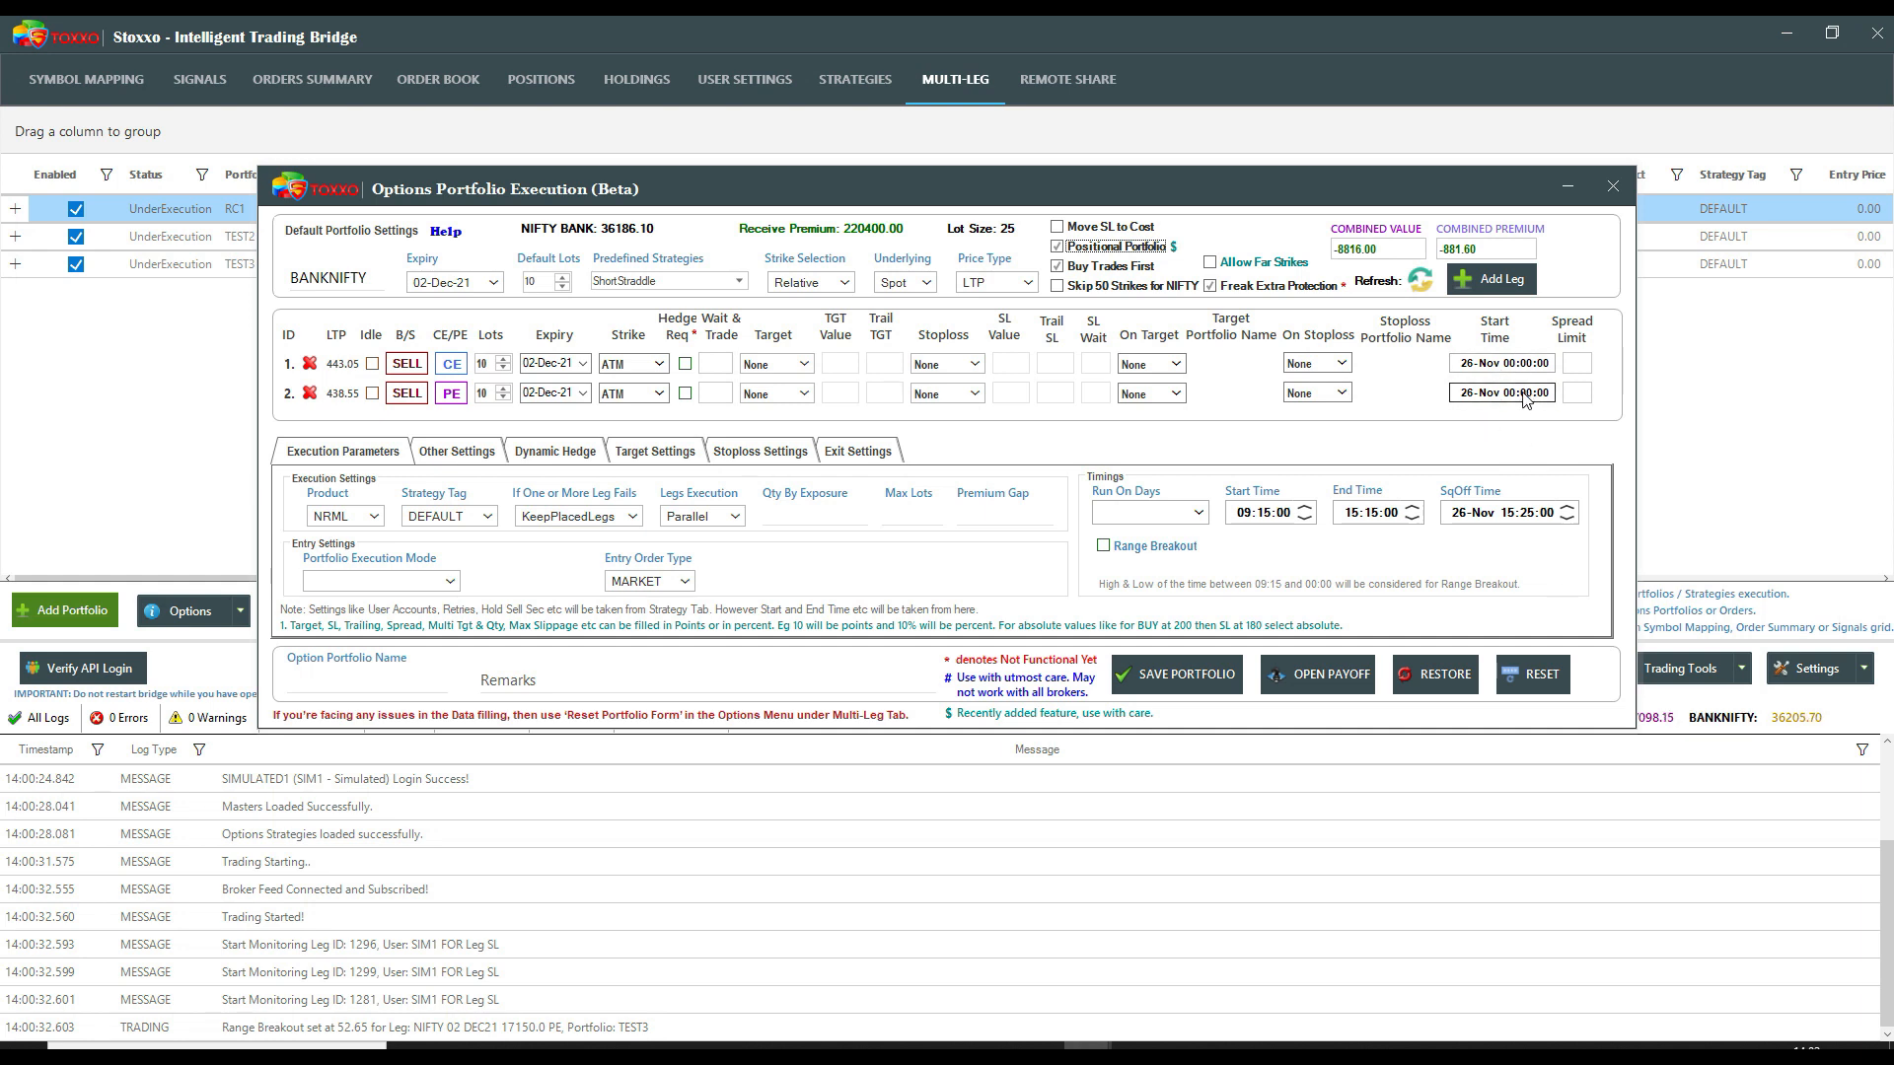
- Add six more legs to the portfolio and set the sixth leg's start date to 27-Nov
click(1527, 281)
click(1529, 282)
click(1529, 282)
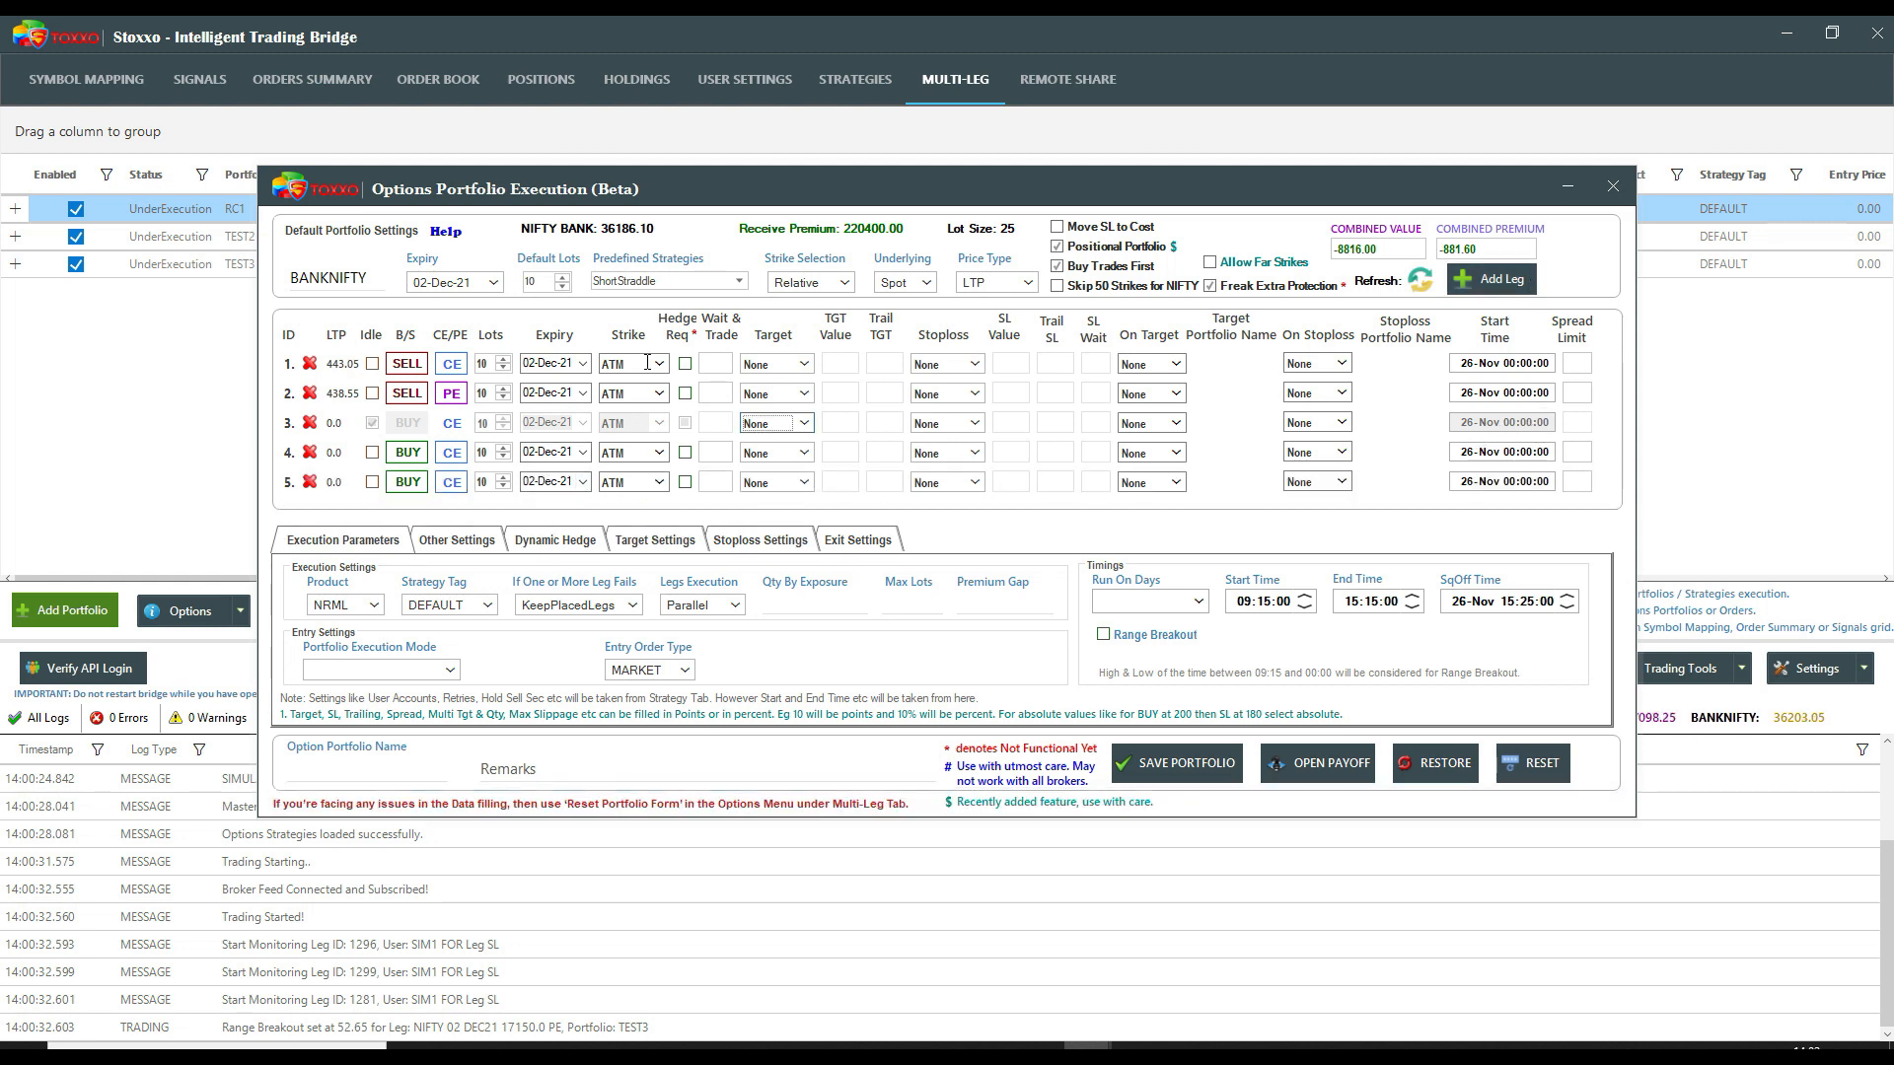
click(1519, 286)
click(1520, 286)
click(1519, 286)
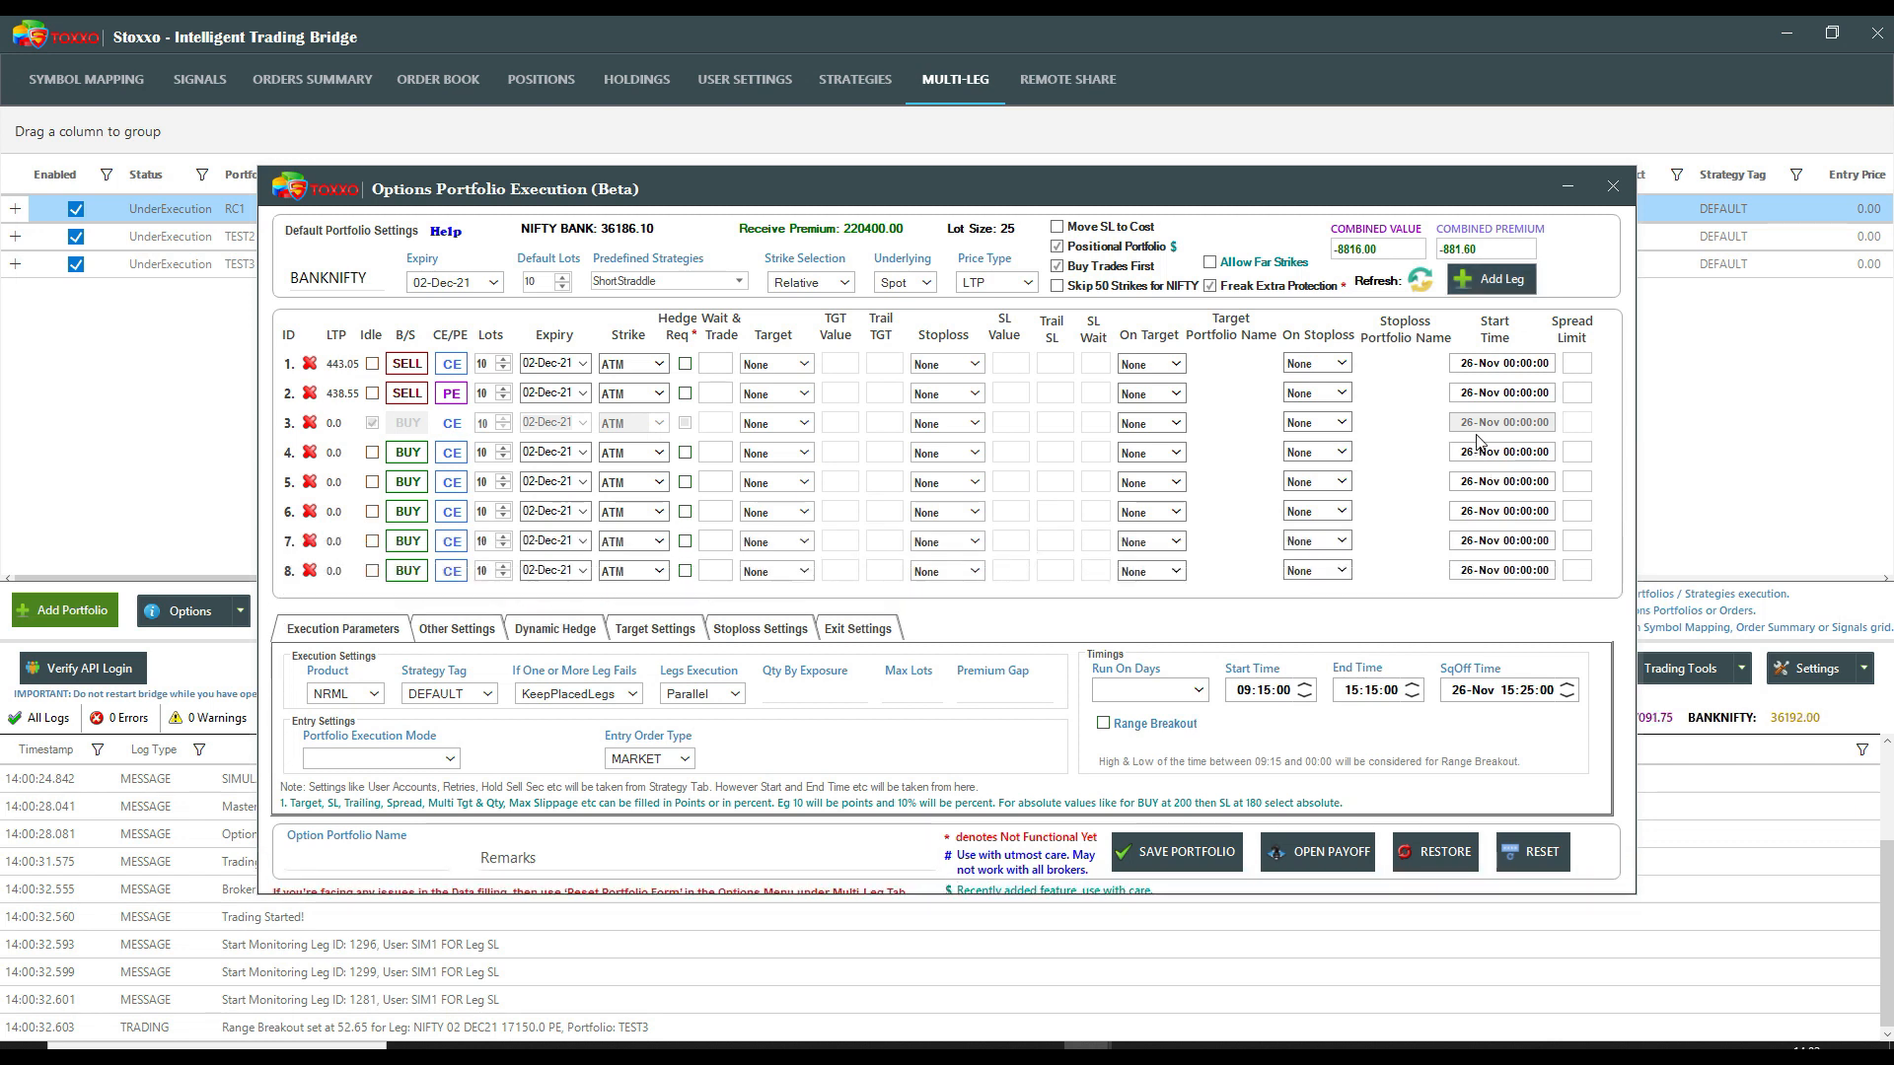
click(1474, 511)
text(27)
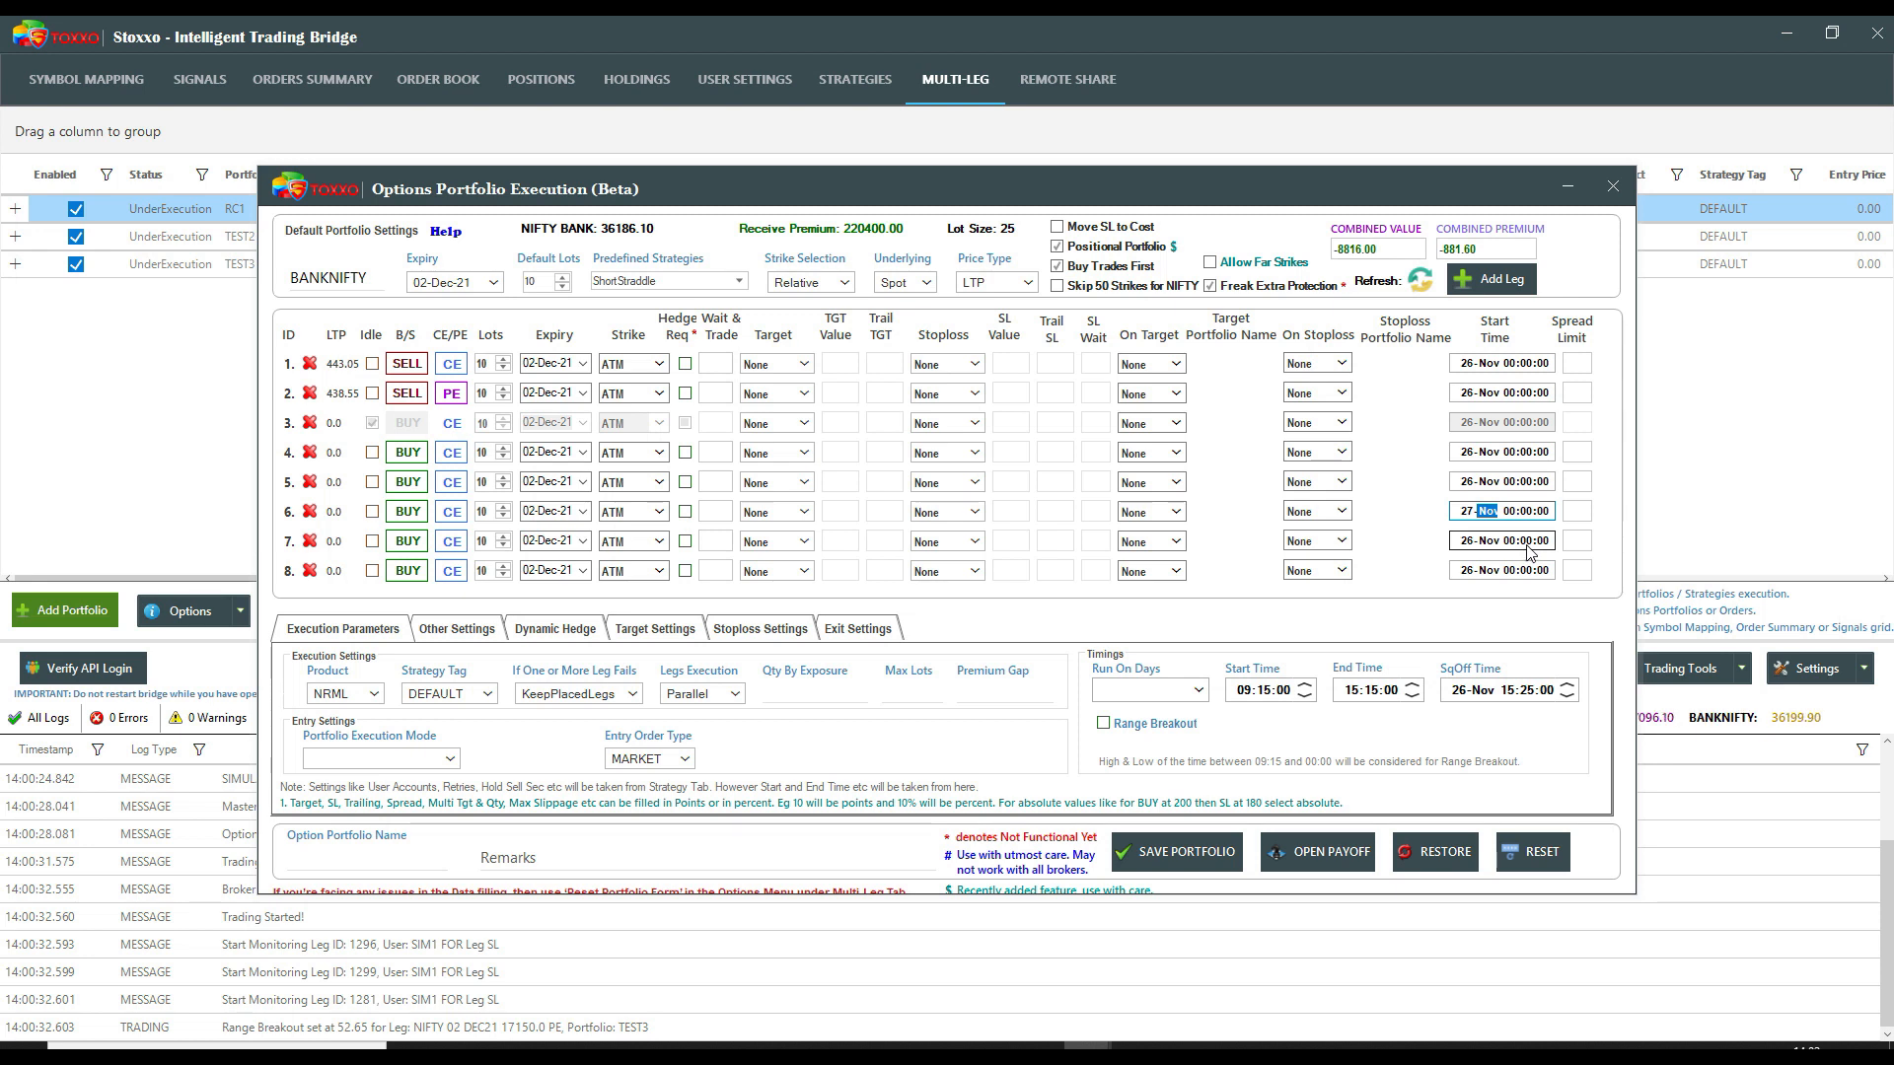
- Delete five of the added legs, beginning at the third leg
click(308, 431)
click(308, 431)
click(309, 432)
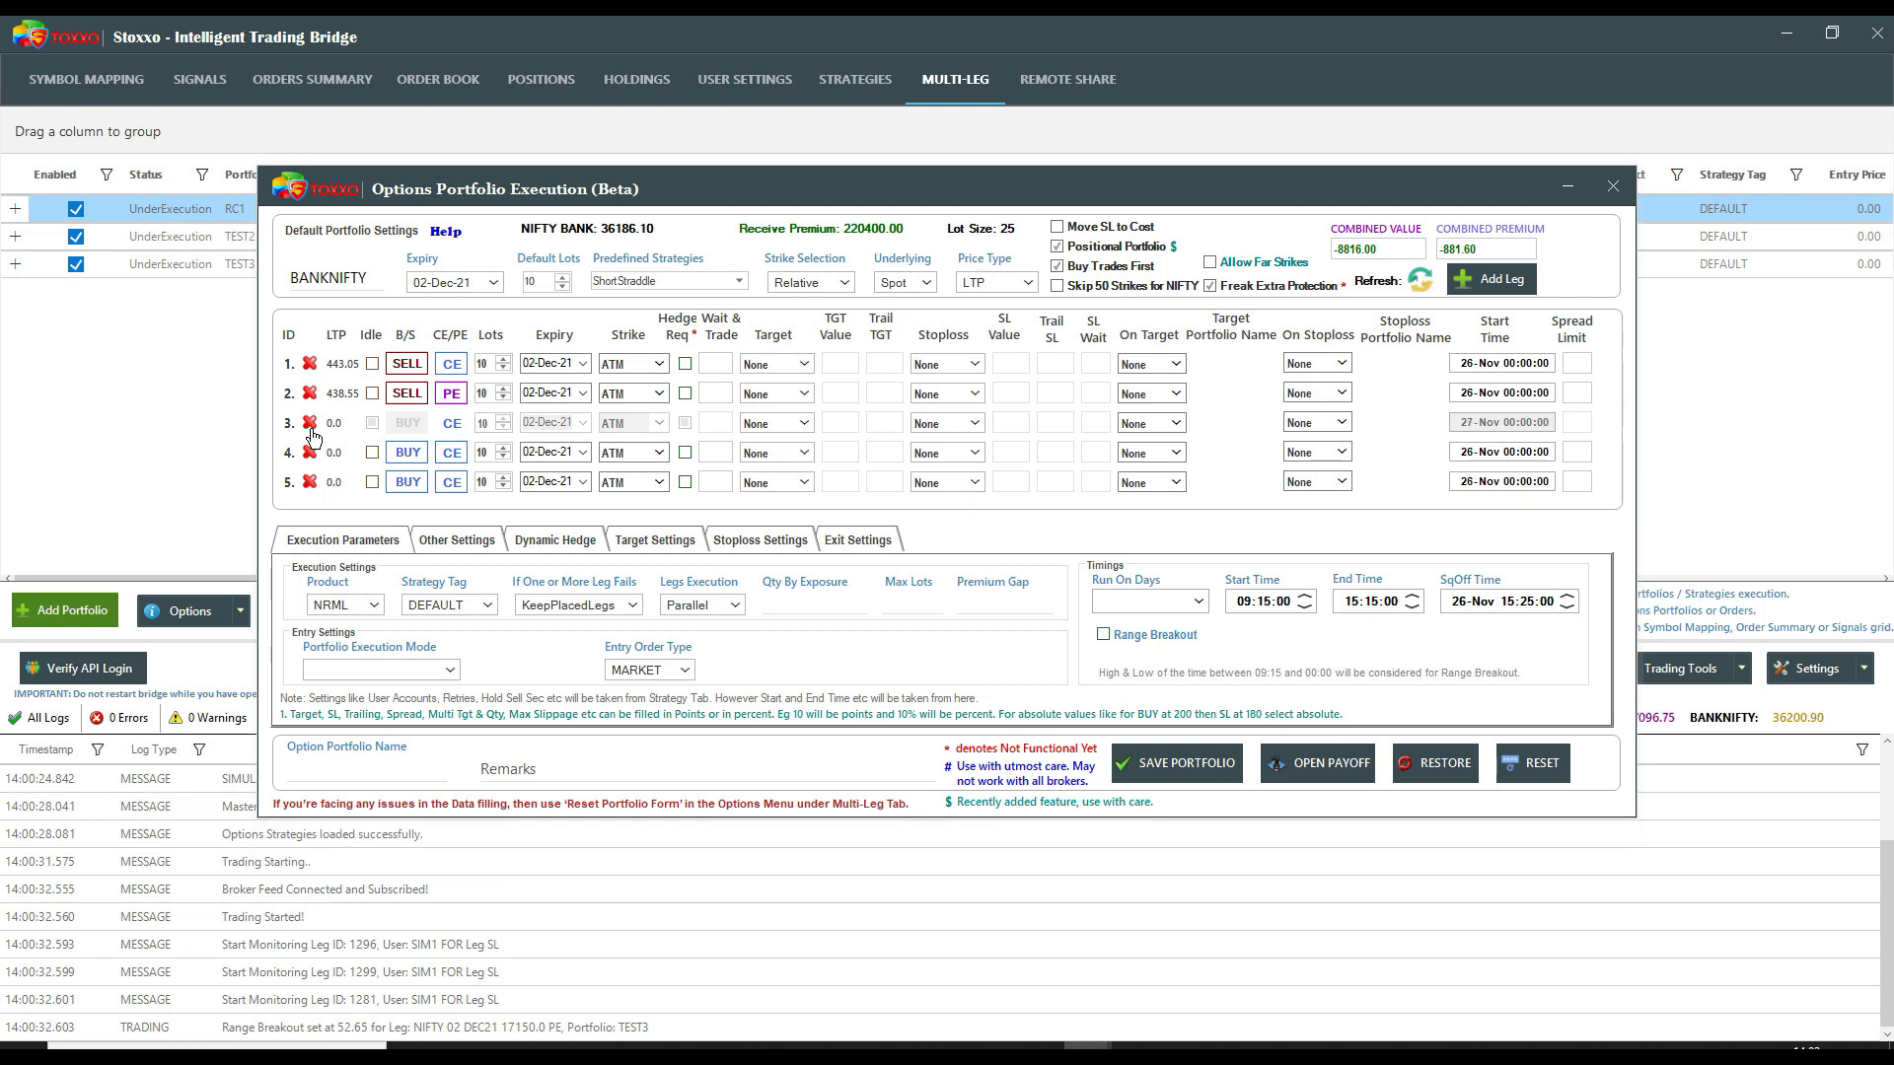
click(310, 431)
click(310, 431)
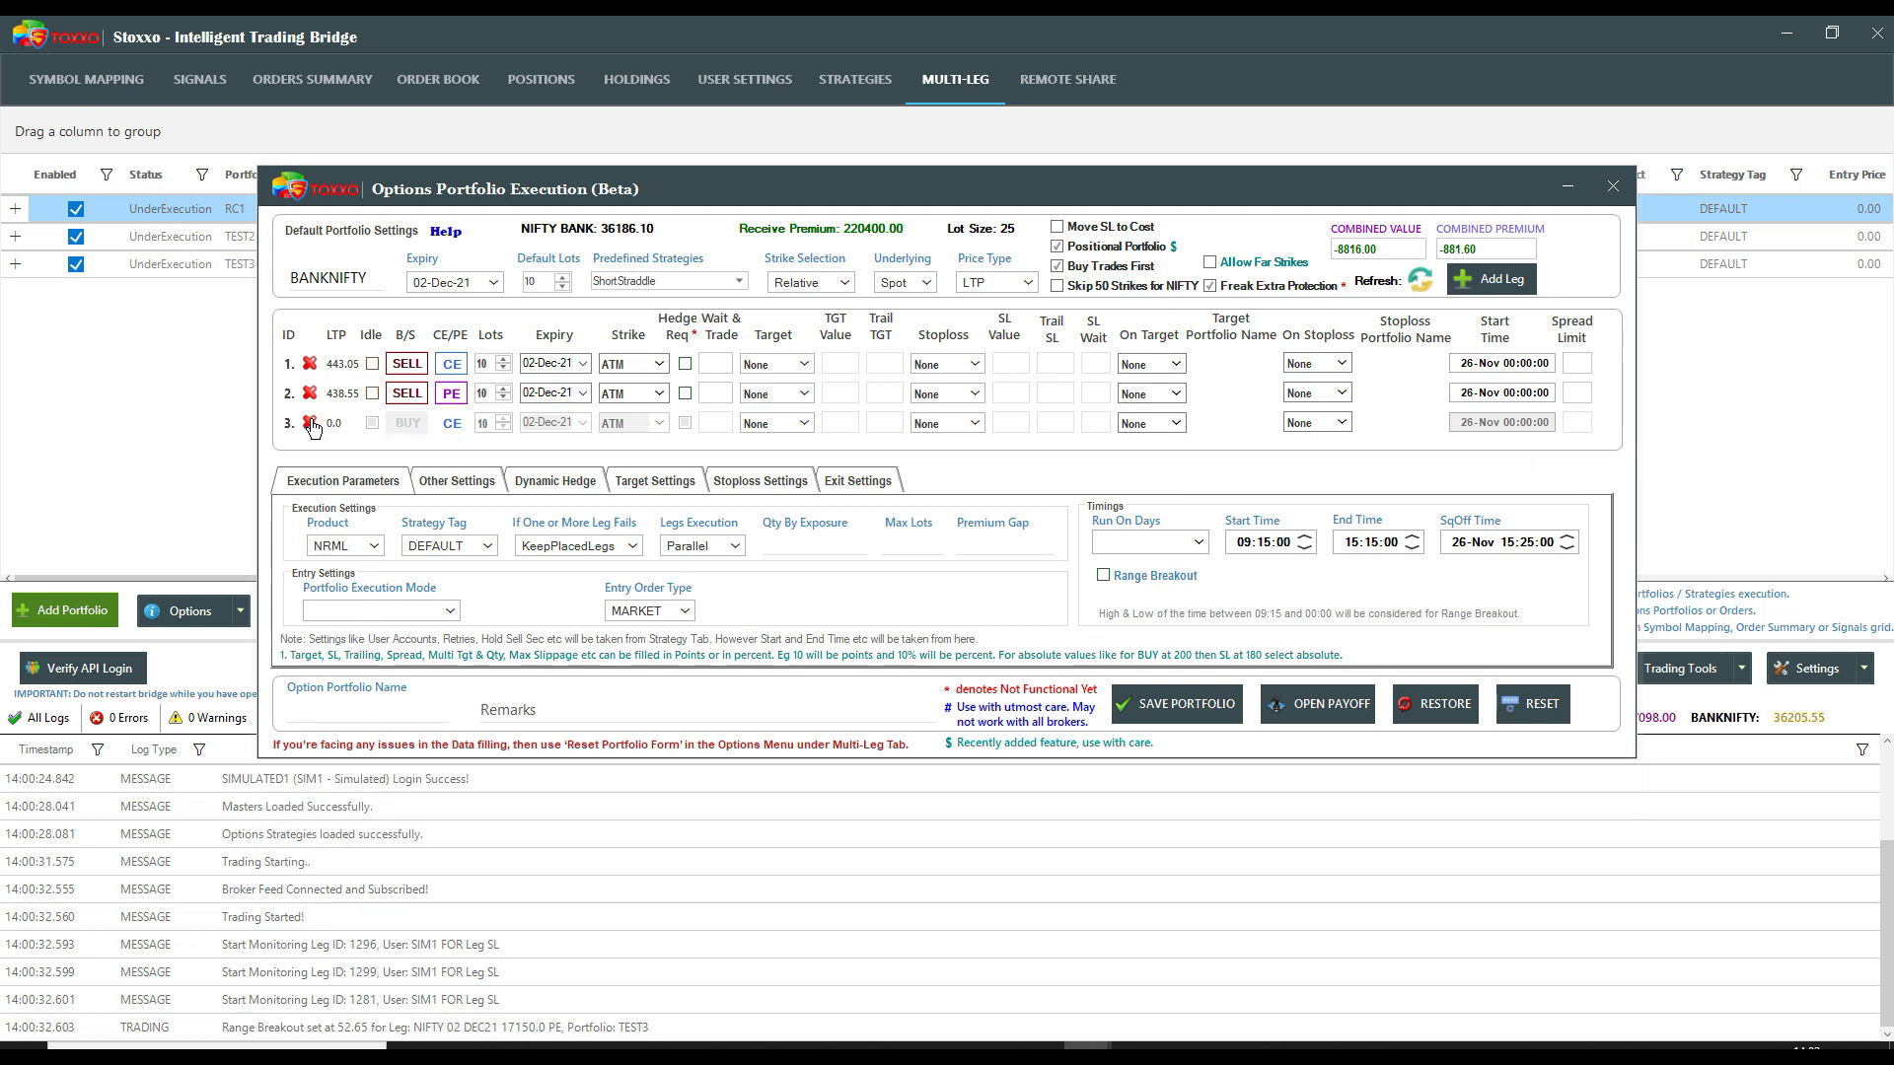
- Delete the empty third leg and set the portfolio execution mode to StartTime
click(310, 431)
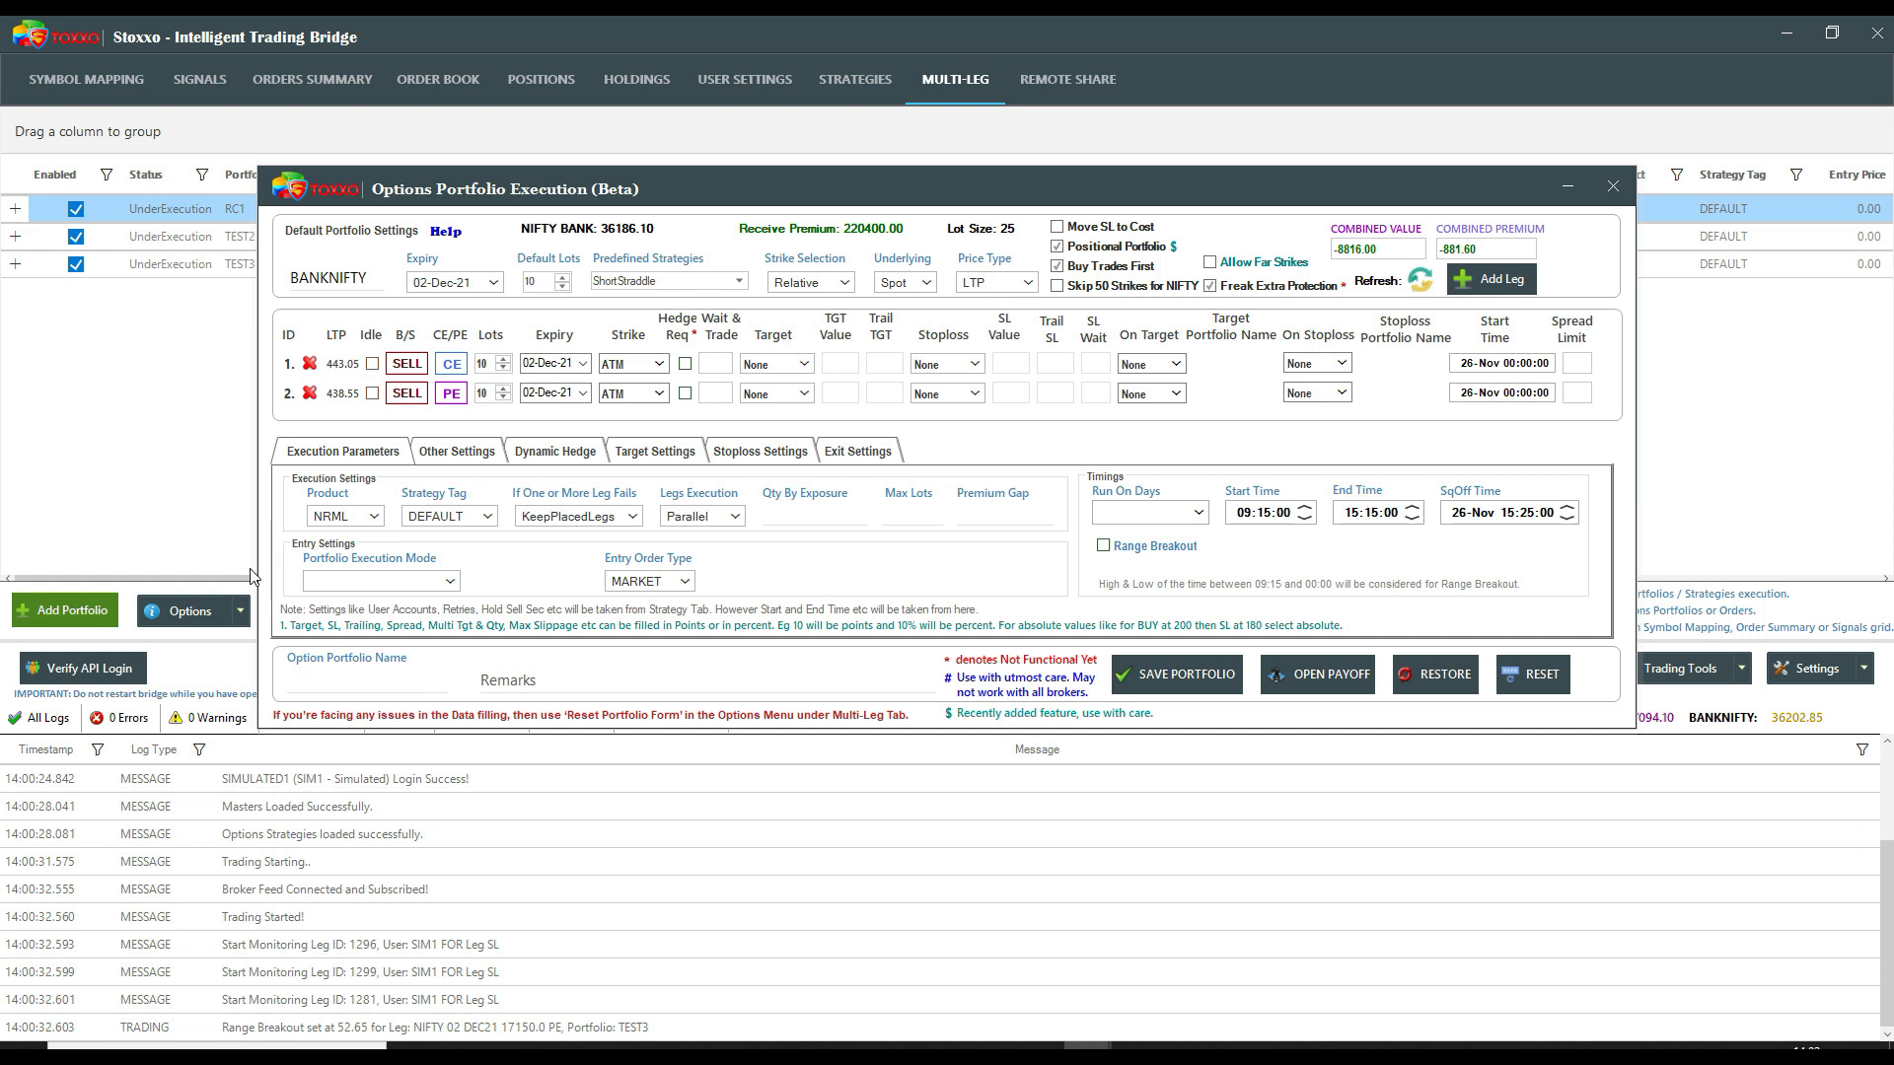
click(338, 581)
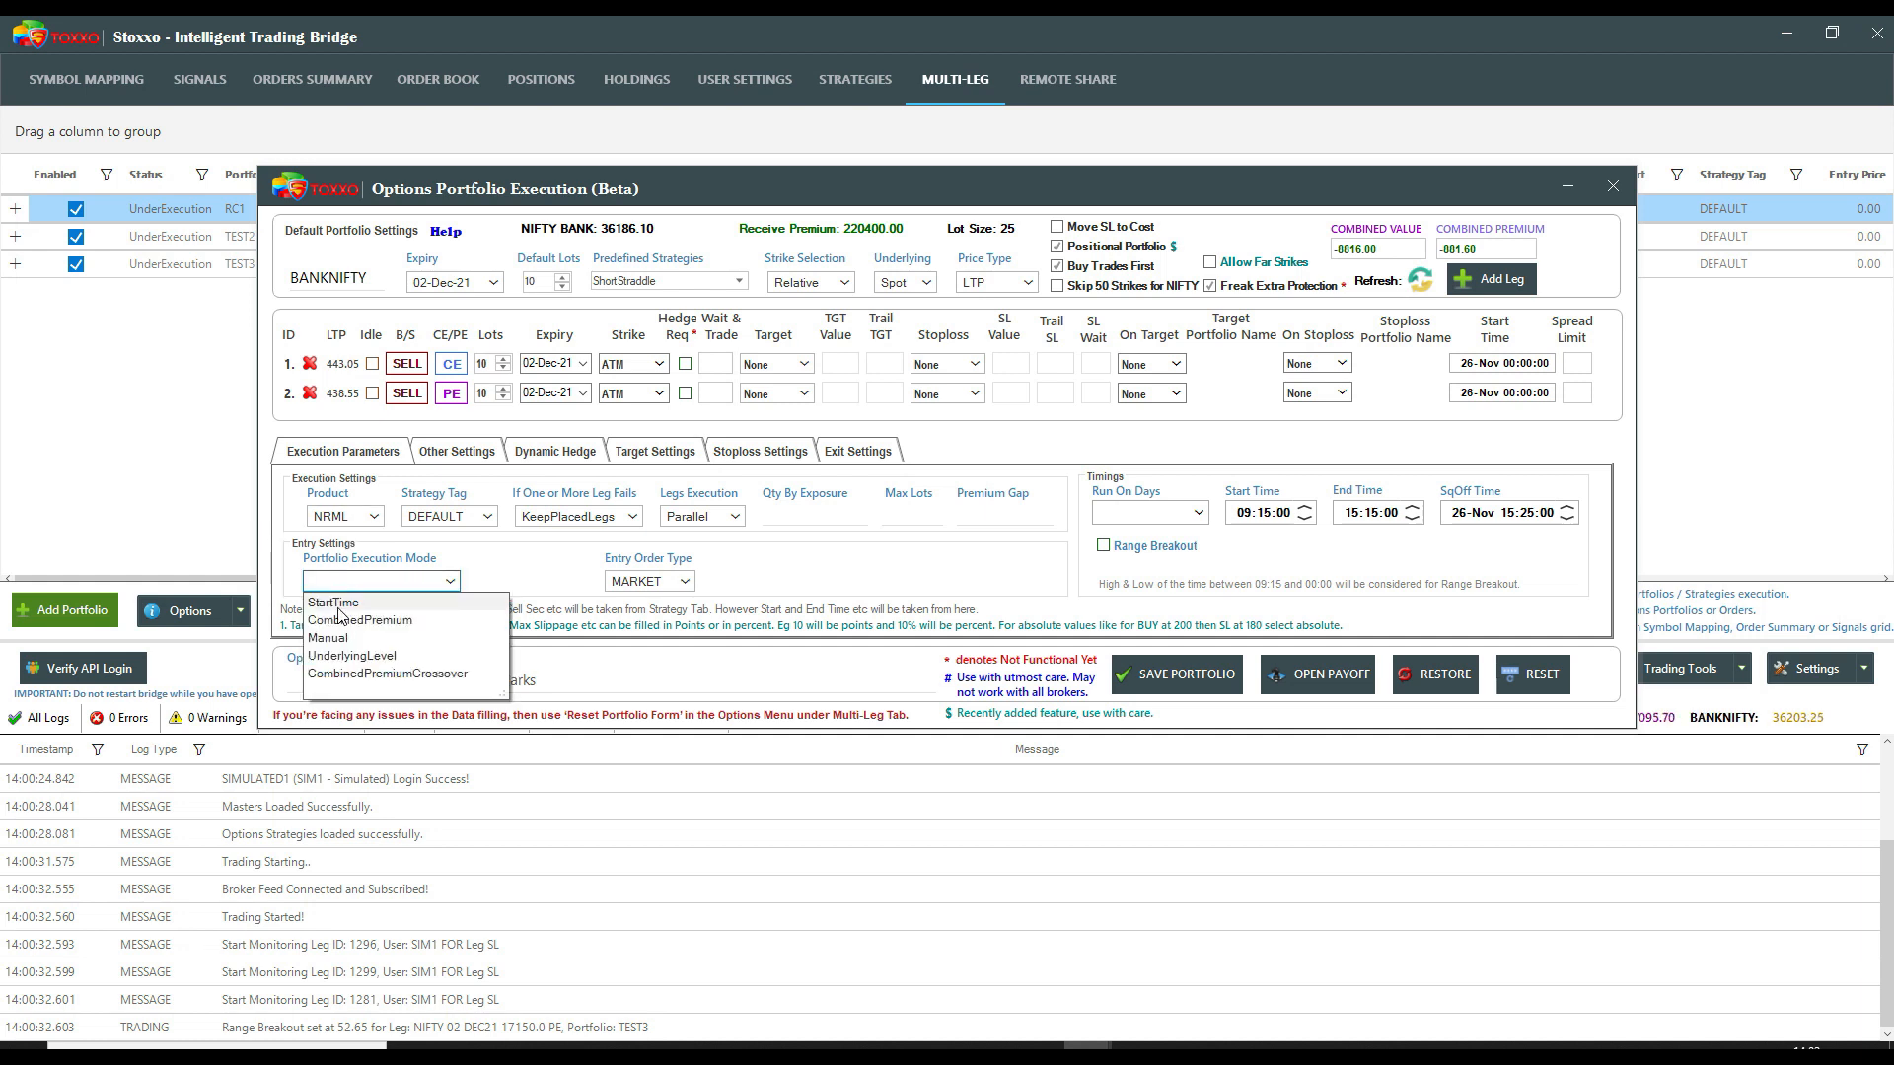
click(339, 602)
- Choose the portfolio's run days, including Monday and Tuesday
click(1103, 510)
click(1132, 537)
click(1131, 644)
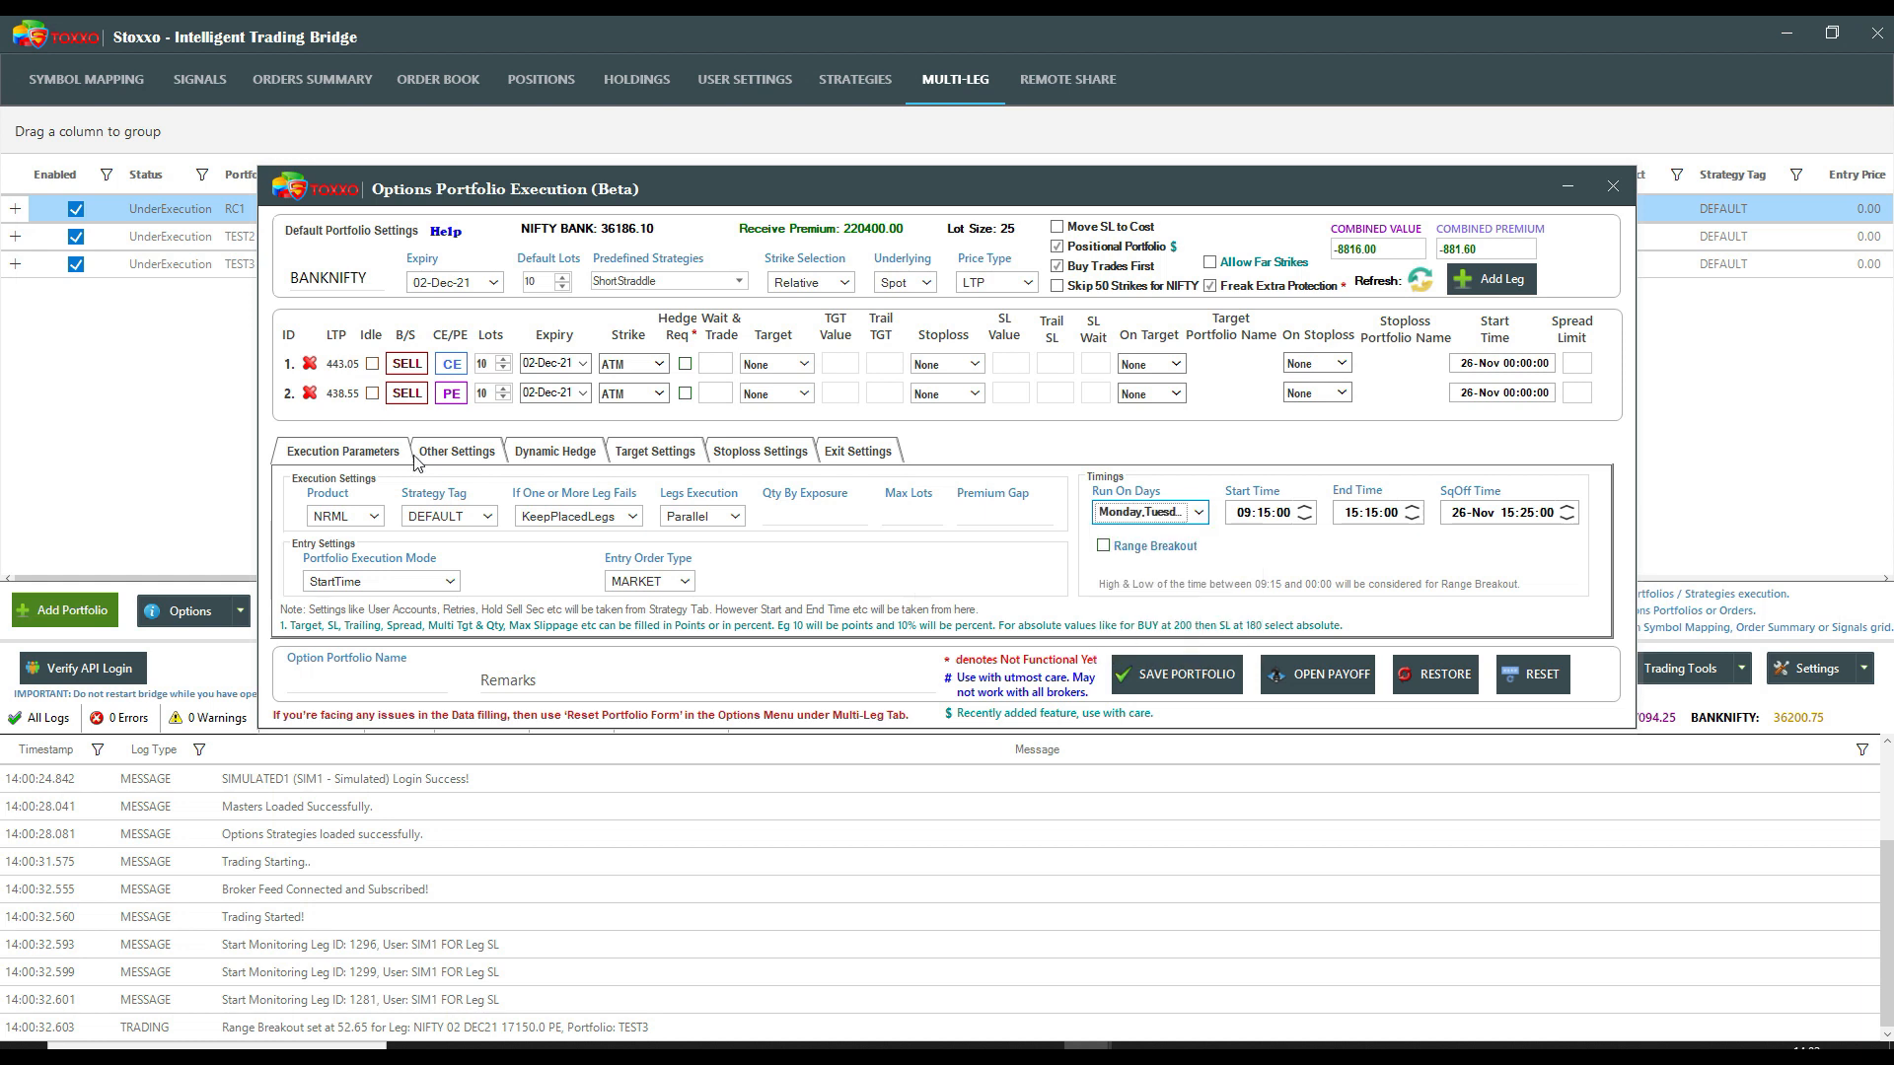
- Set the portfolio target type to CombinedProfit with a combined profit of 25000
click(663, 454)
click(391, 507)
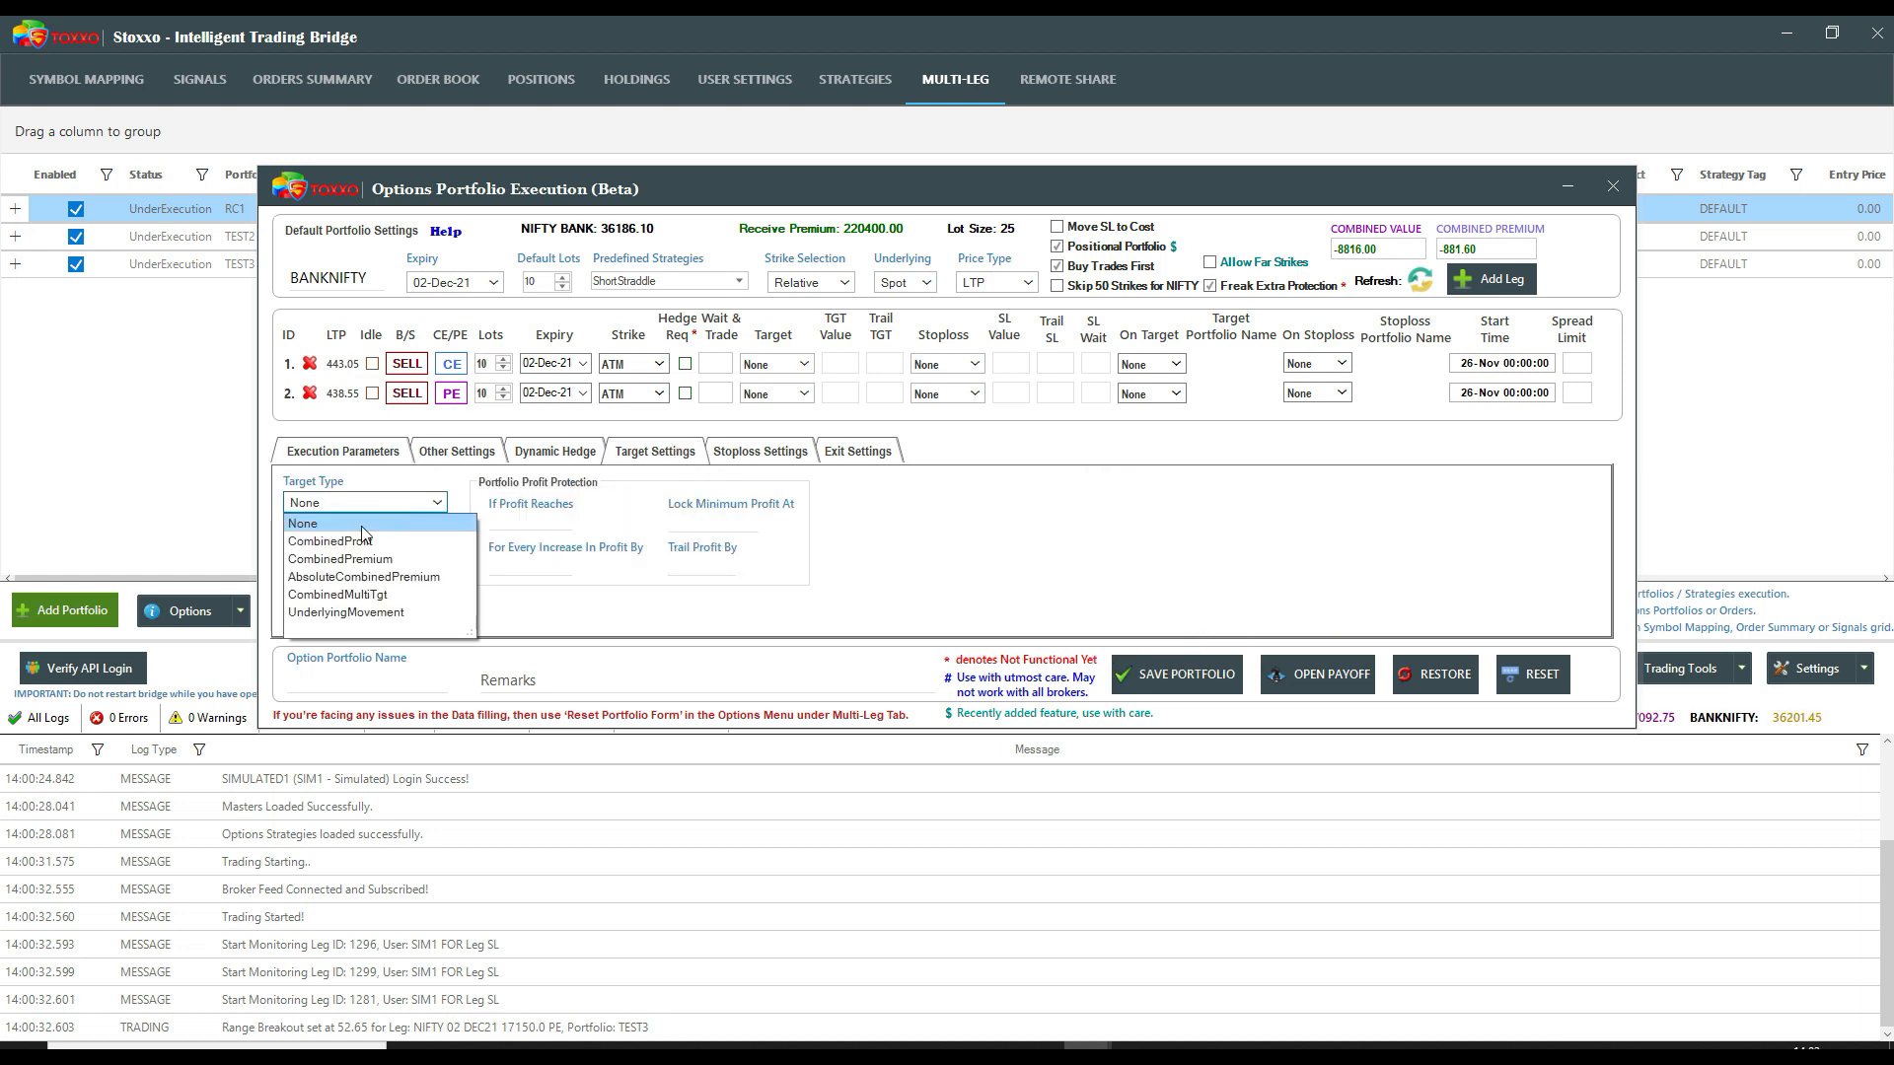
click(362, 543)
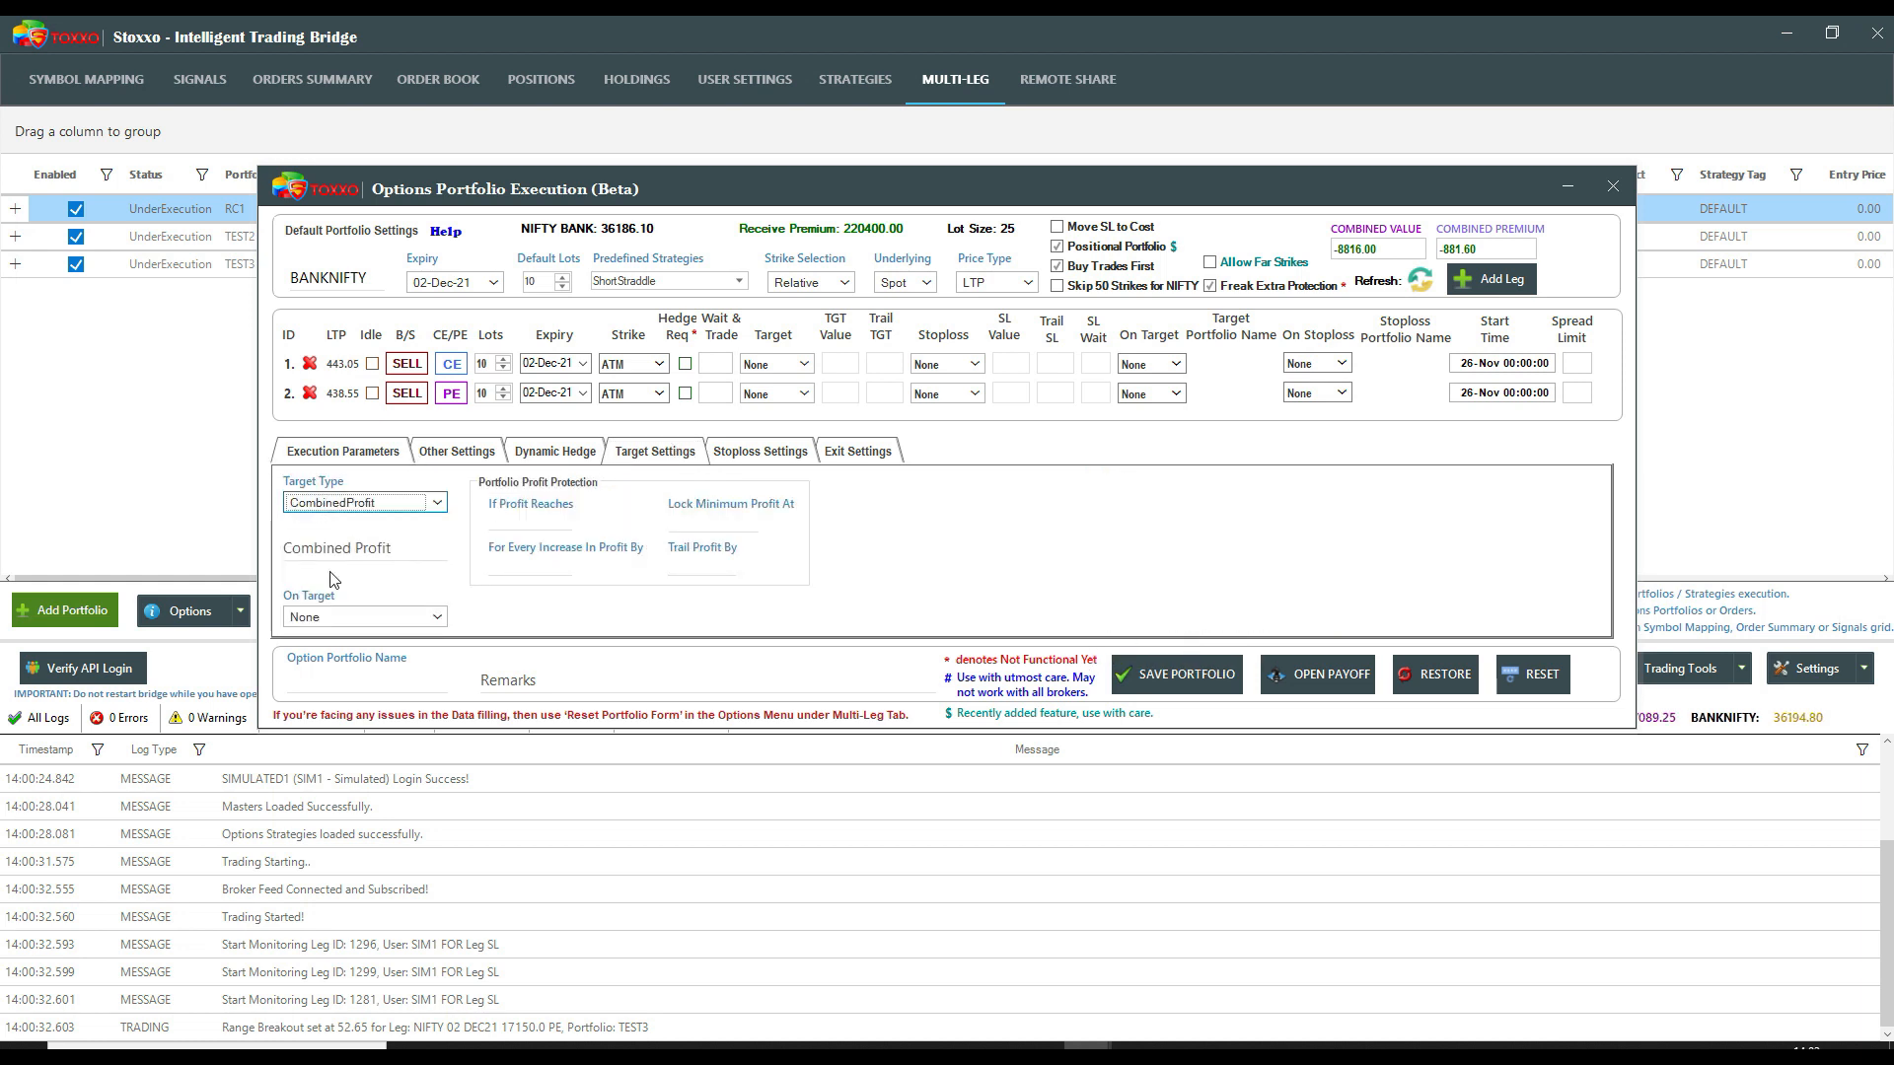
click(327, 547)
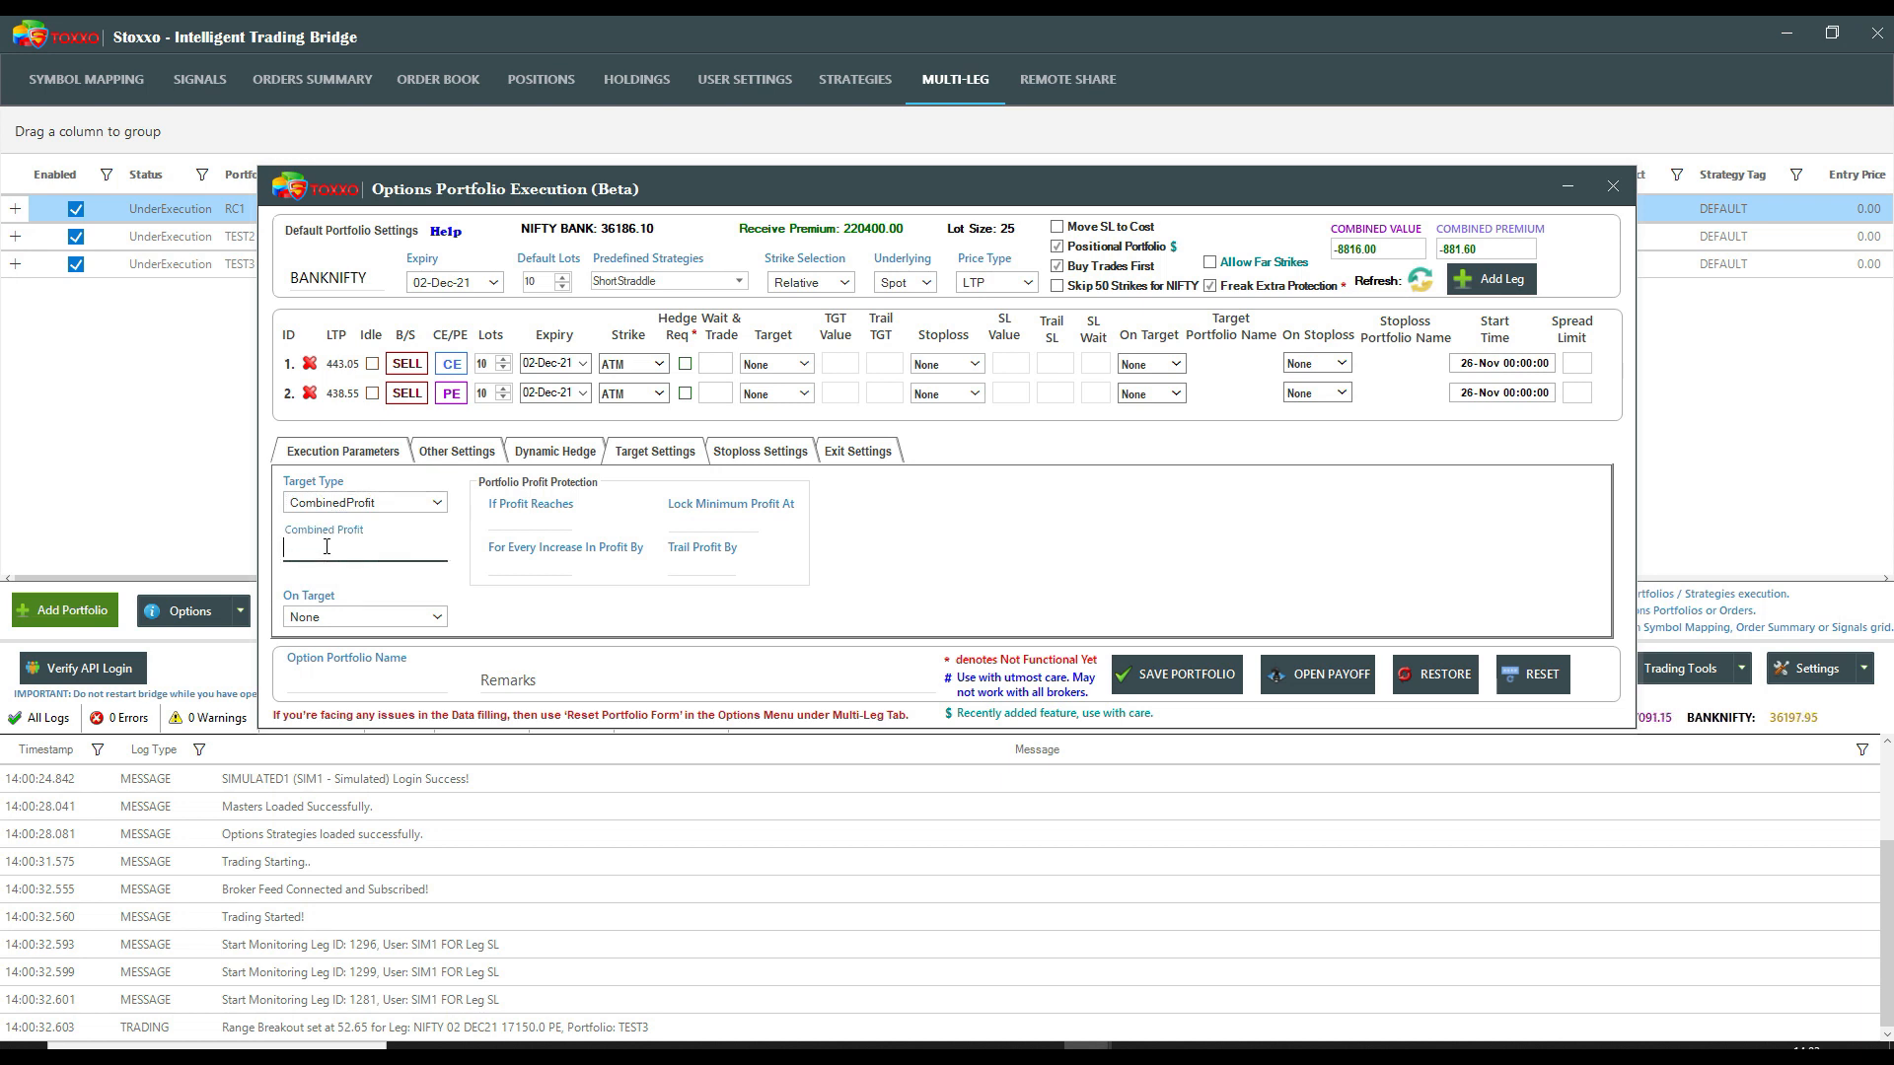
text(25000)
double_click(327, 547)
- Set the portfolio stoploss type to CombinedLoss with a combined loss of 25000 and 10 SL wait seconds
click(741, 452)
click(432, 510)
click(369, 557)
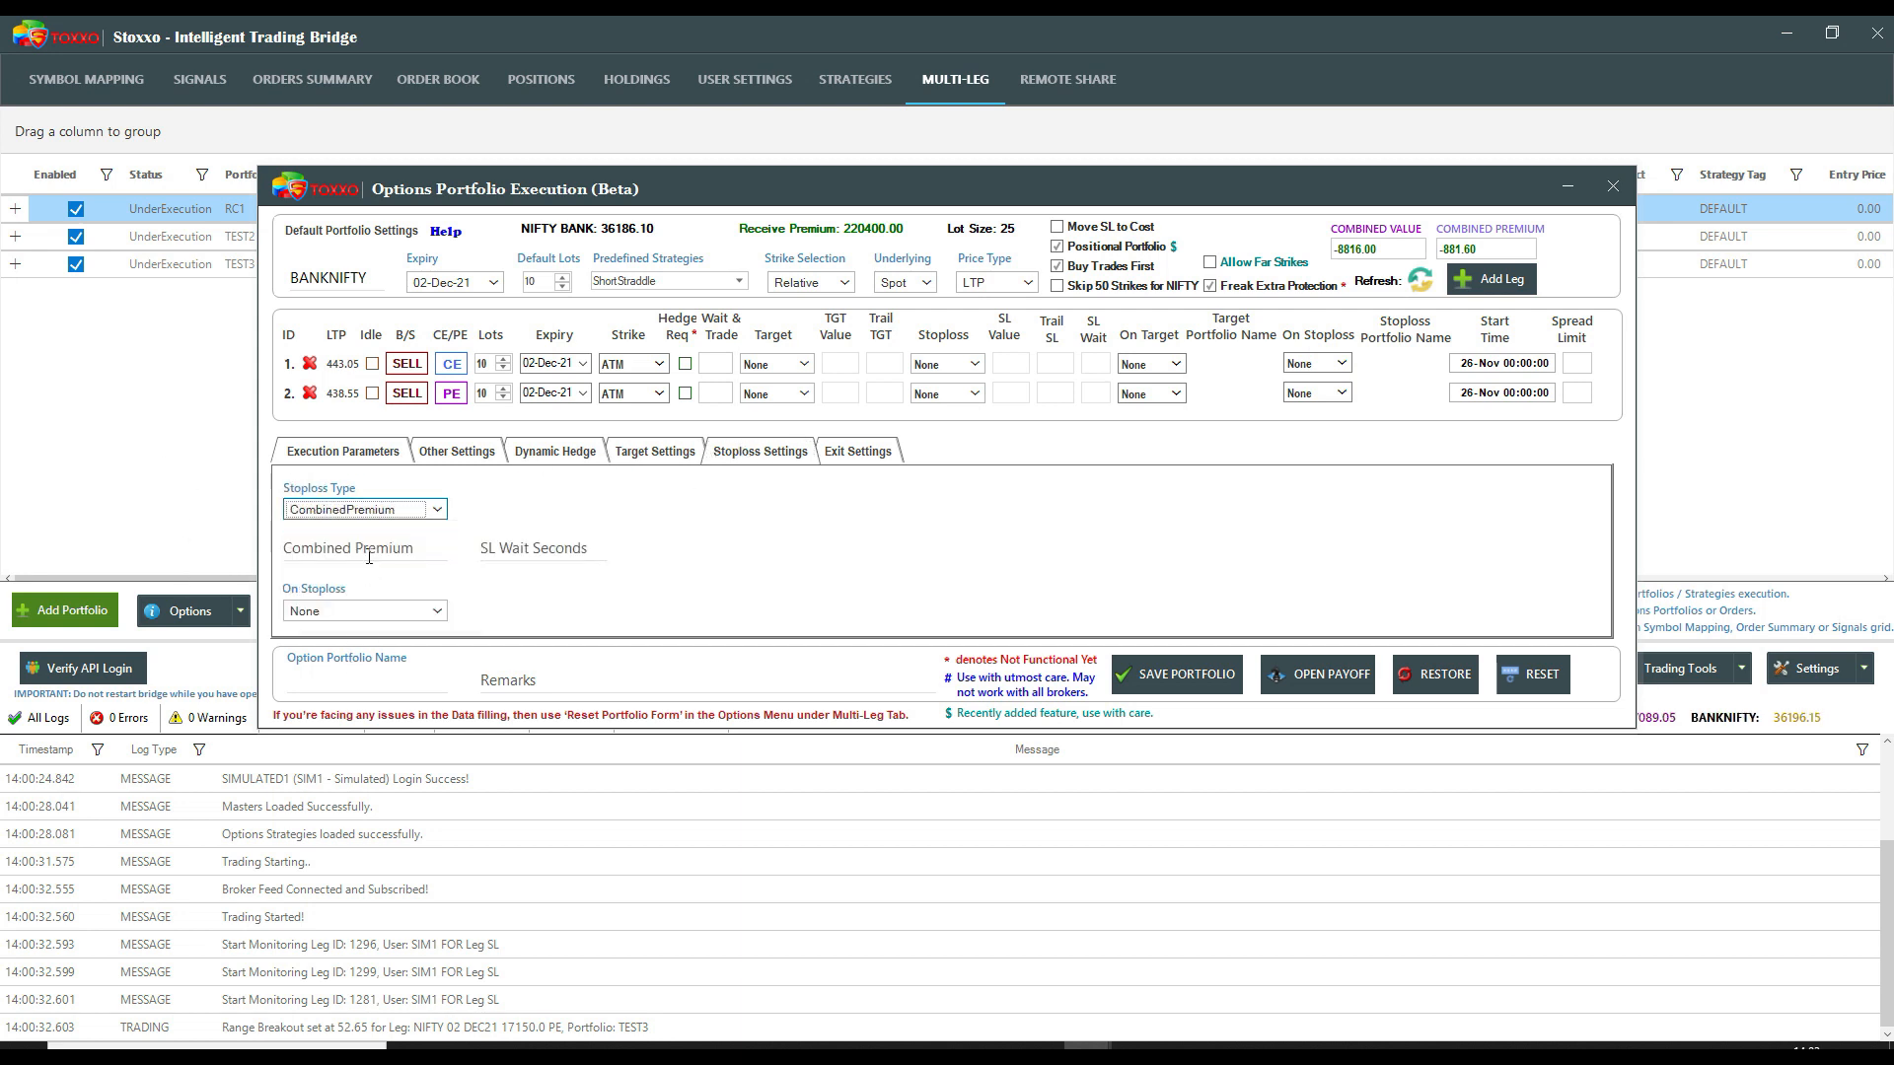
click(365, 513)
click(354, 550)
click(352, 550)
text(25000)
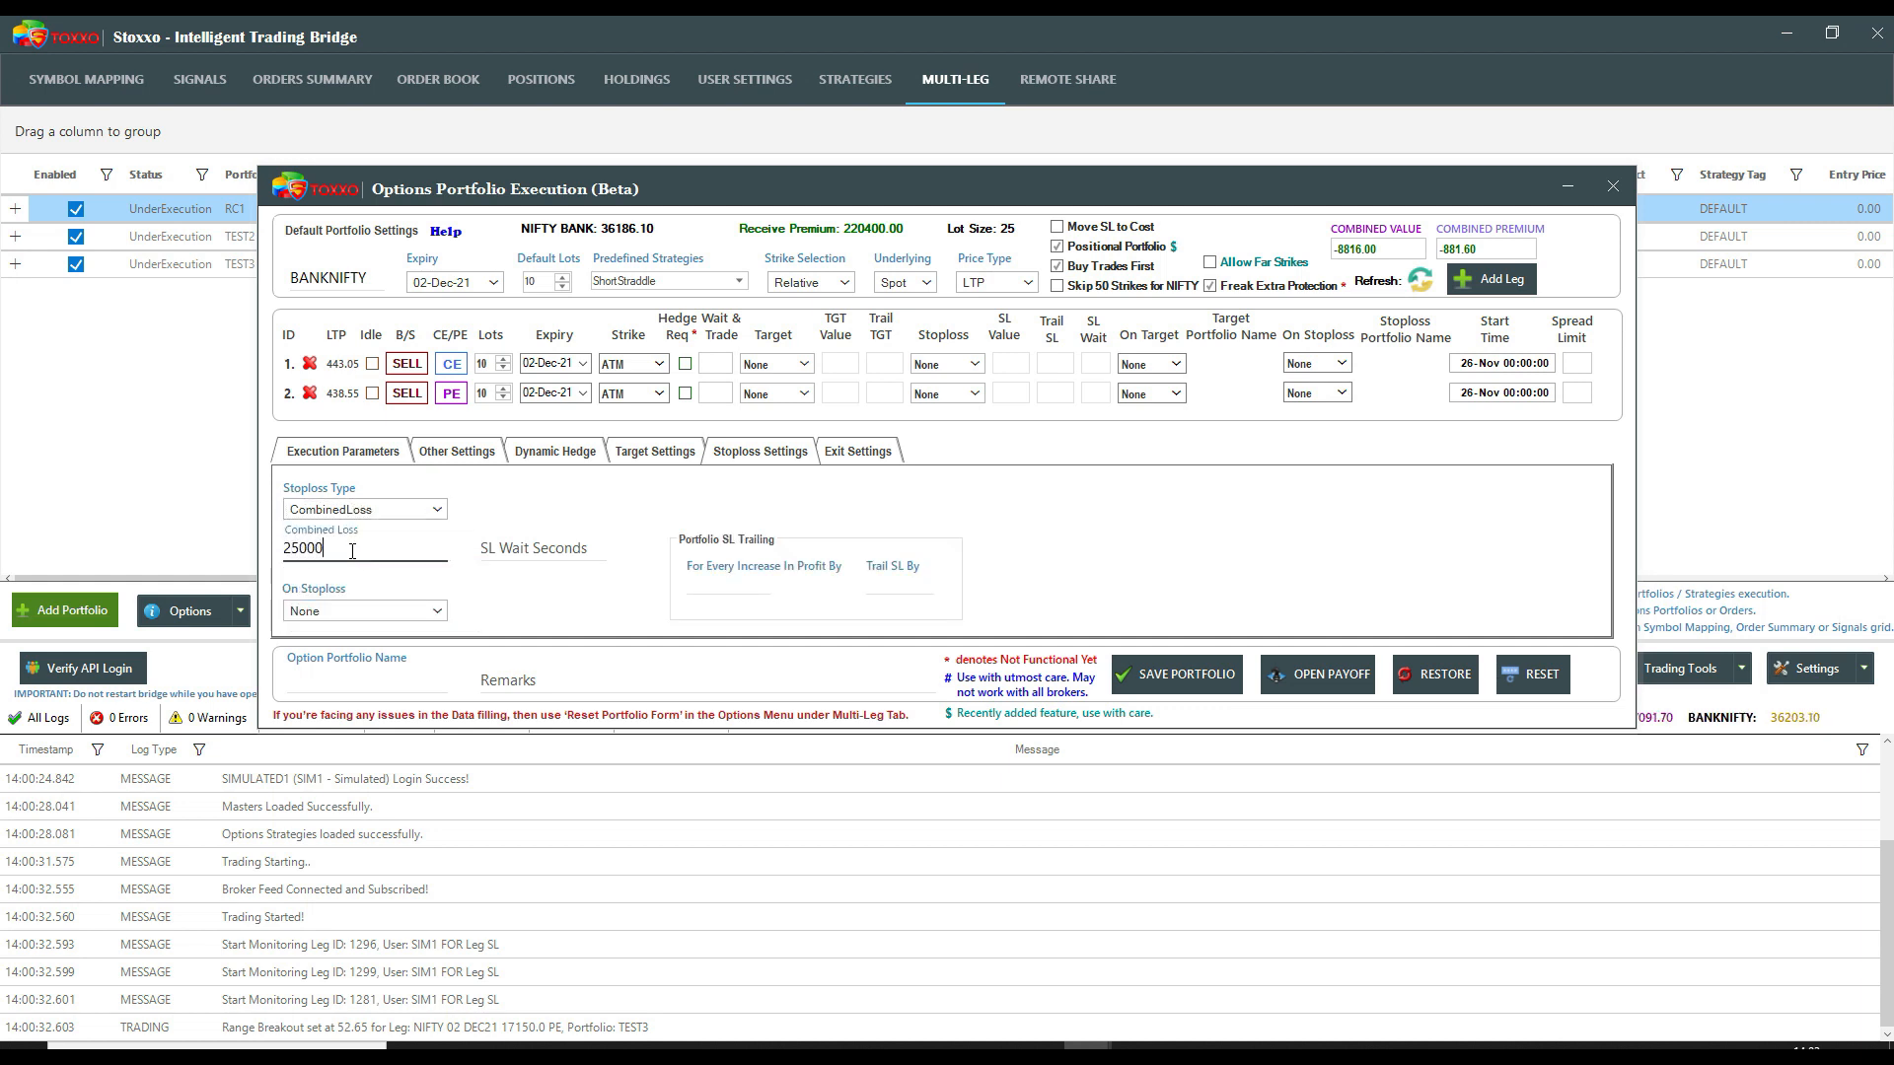
click(503, 549)
text(10)
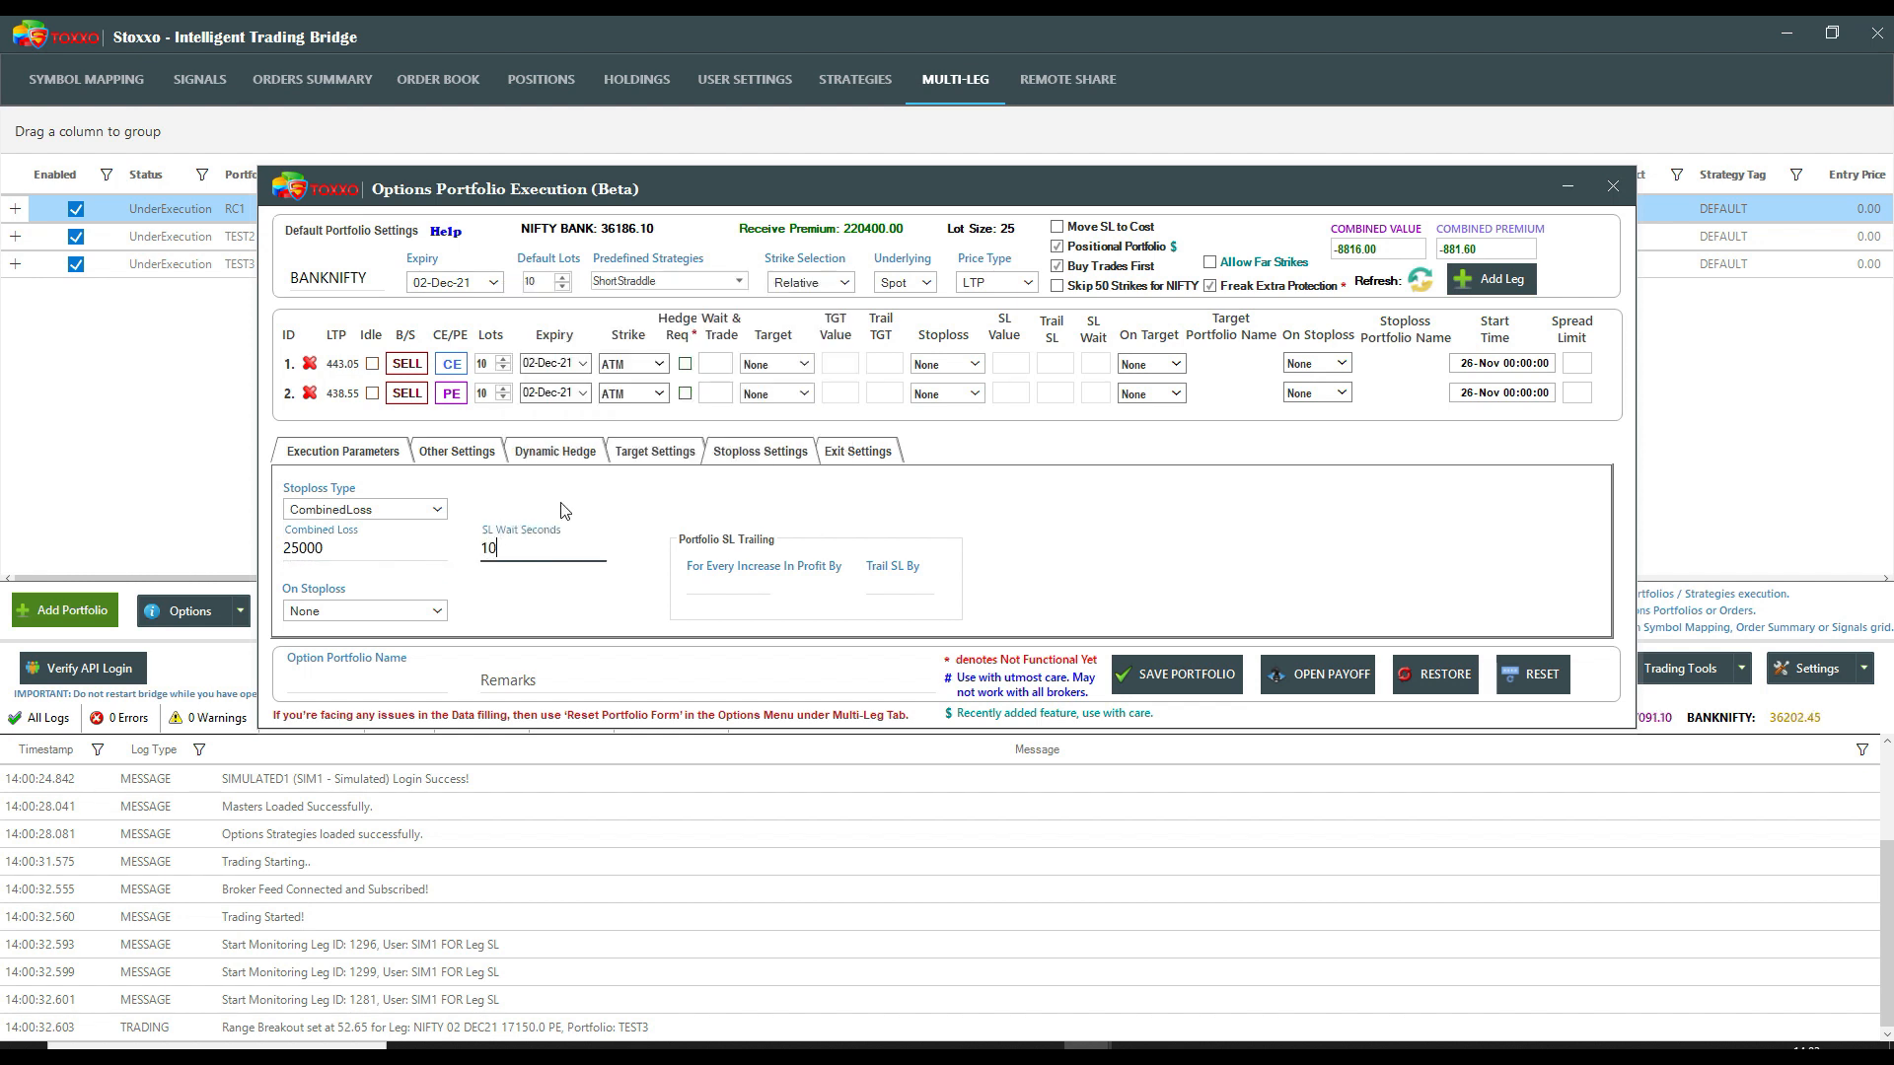
- Review the available On Stoploss actions and leave the setting at None
click(404, 612)
click(405, 613)
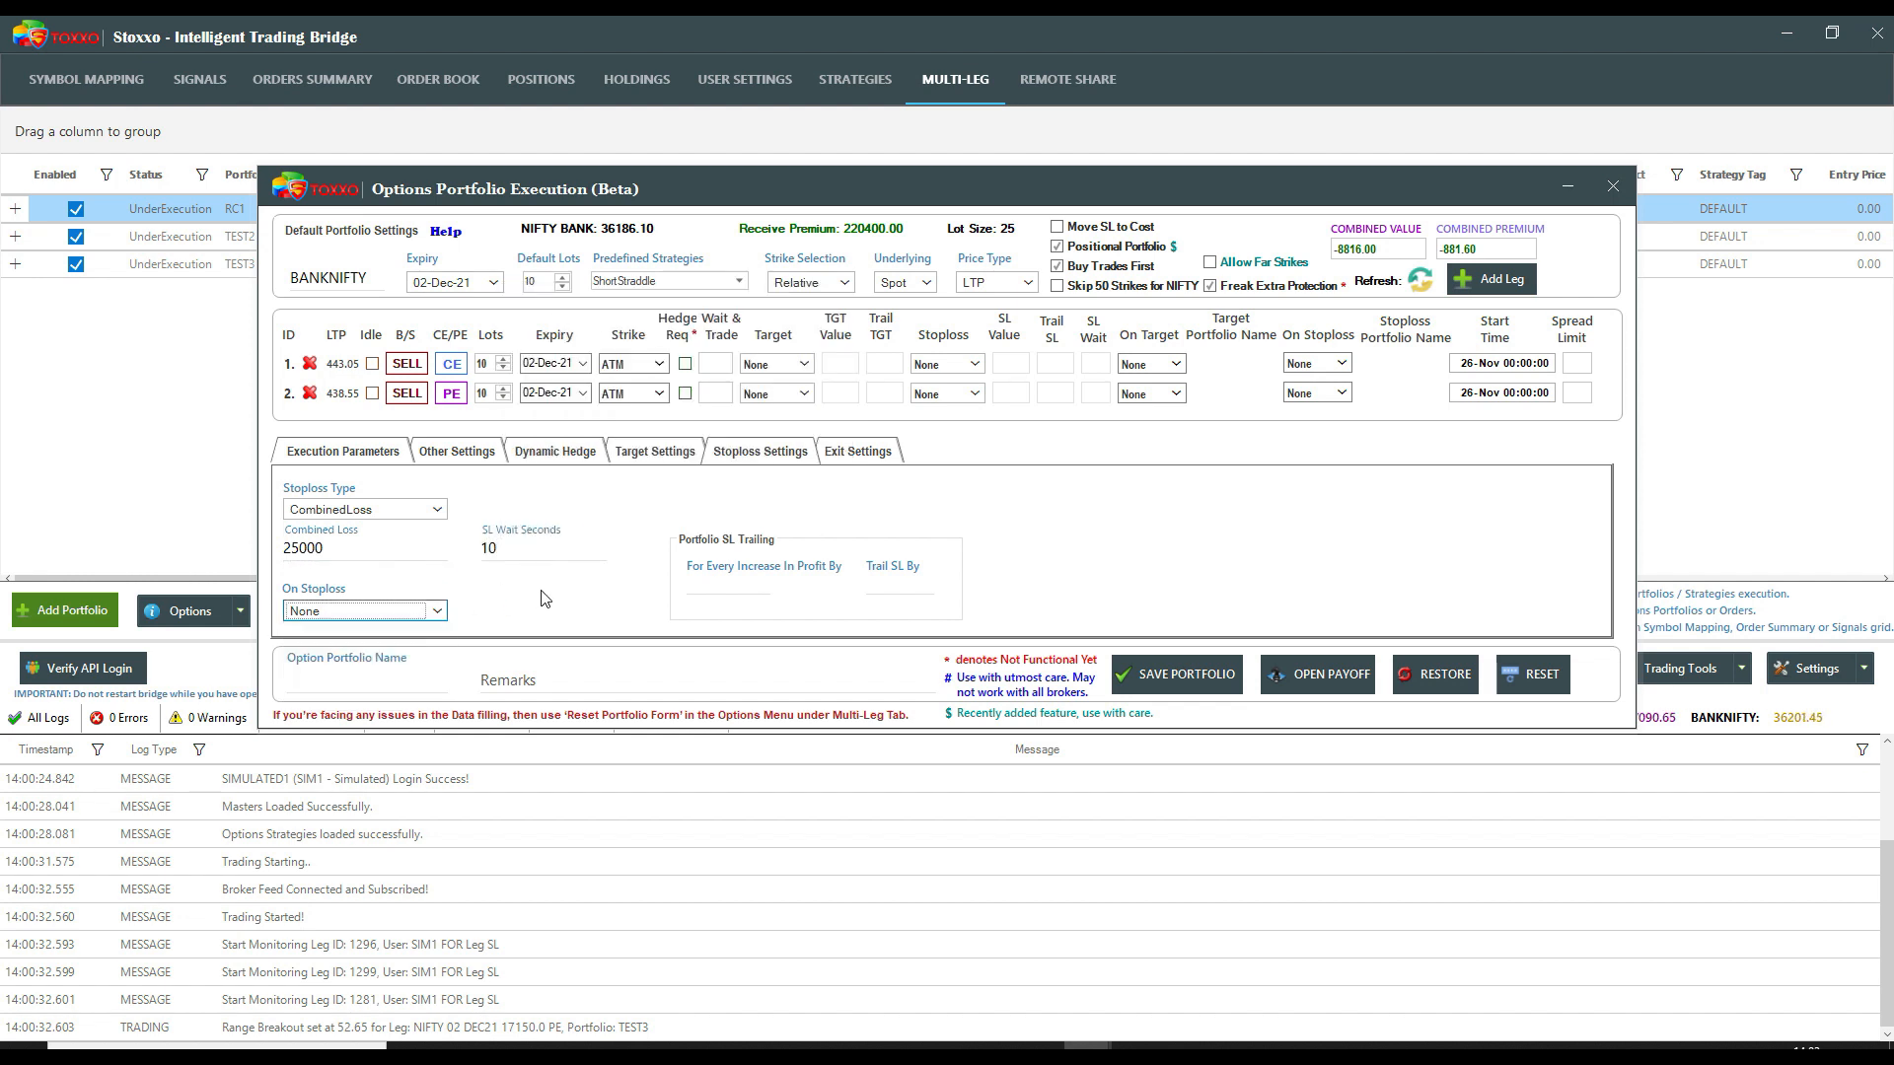
click(396, 613)
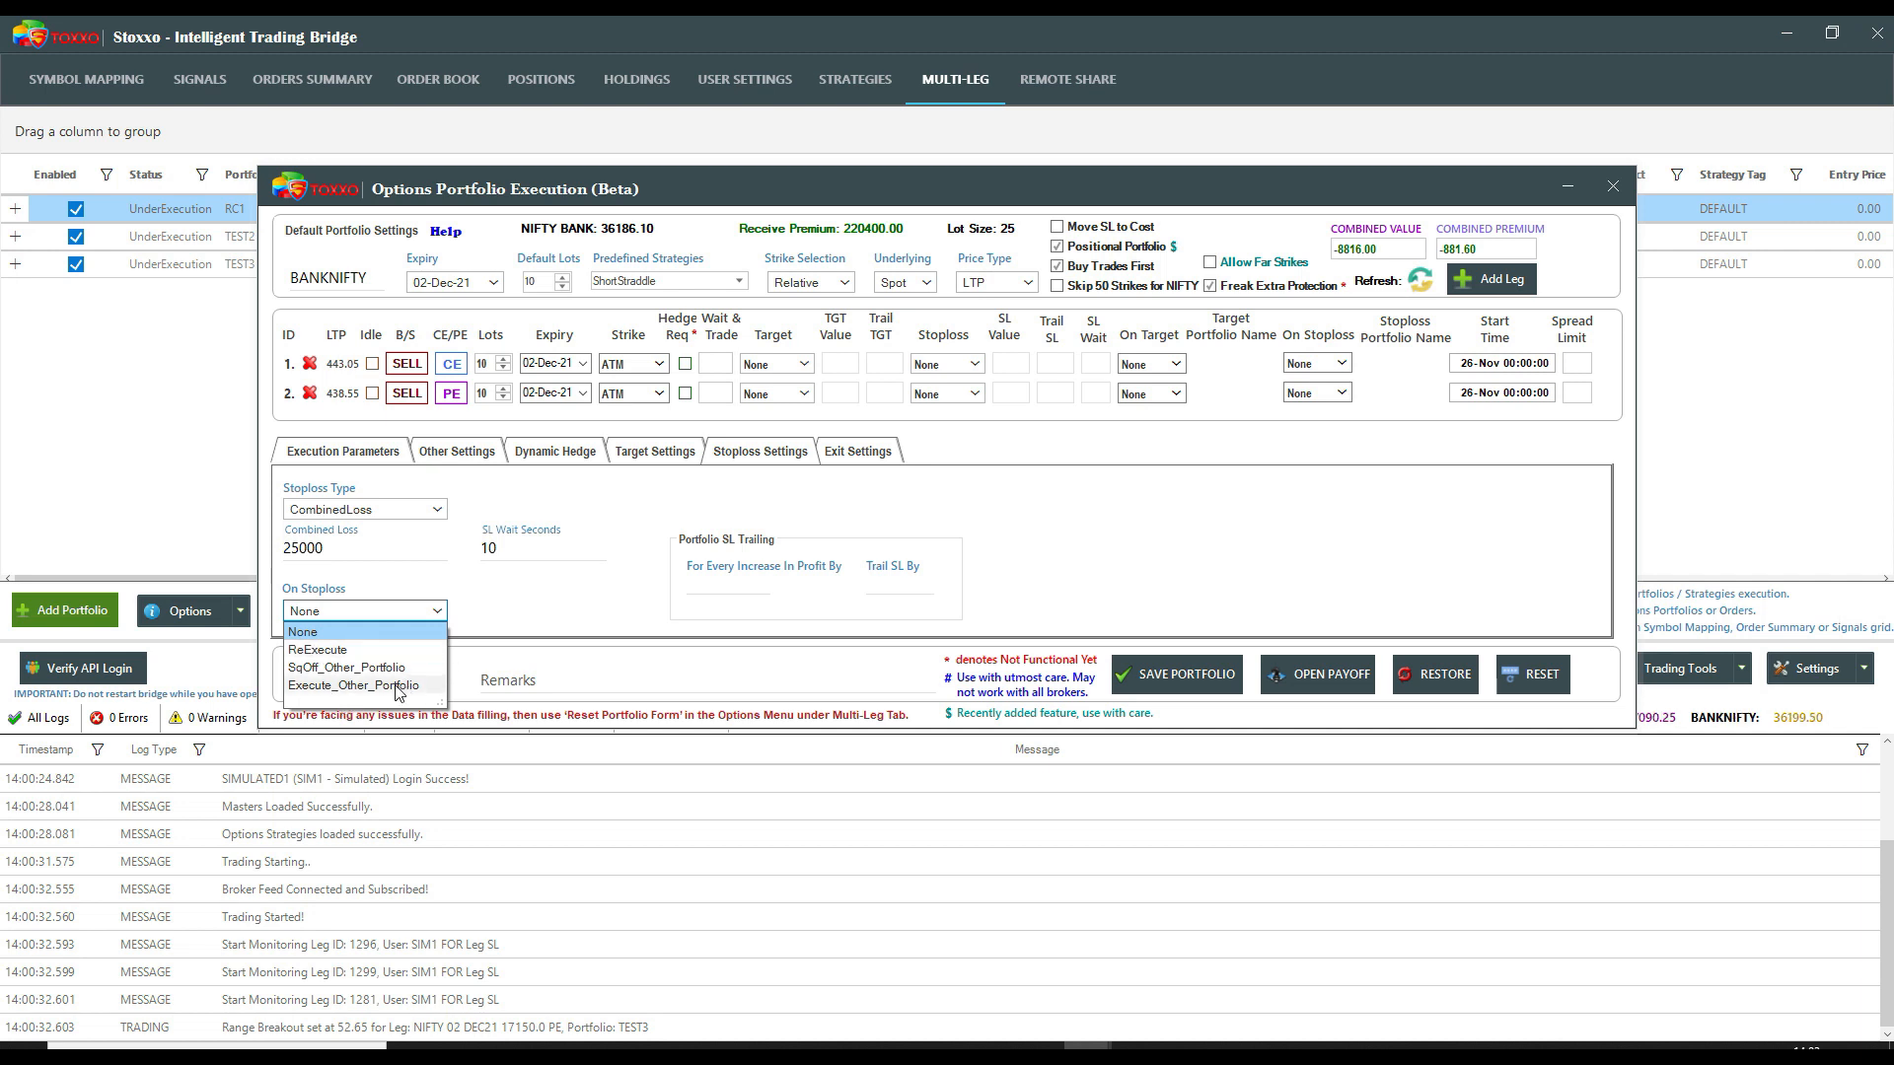
click(508, 636)
- Recheck the target settings and name the option portfolio POSTION1
click(647, 463)
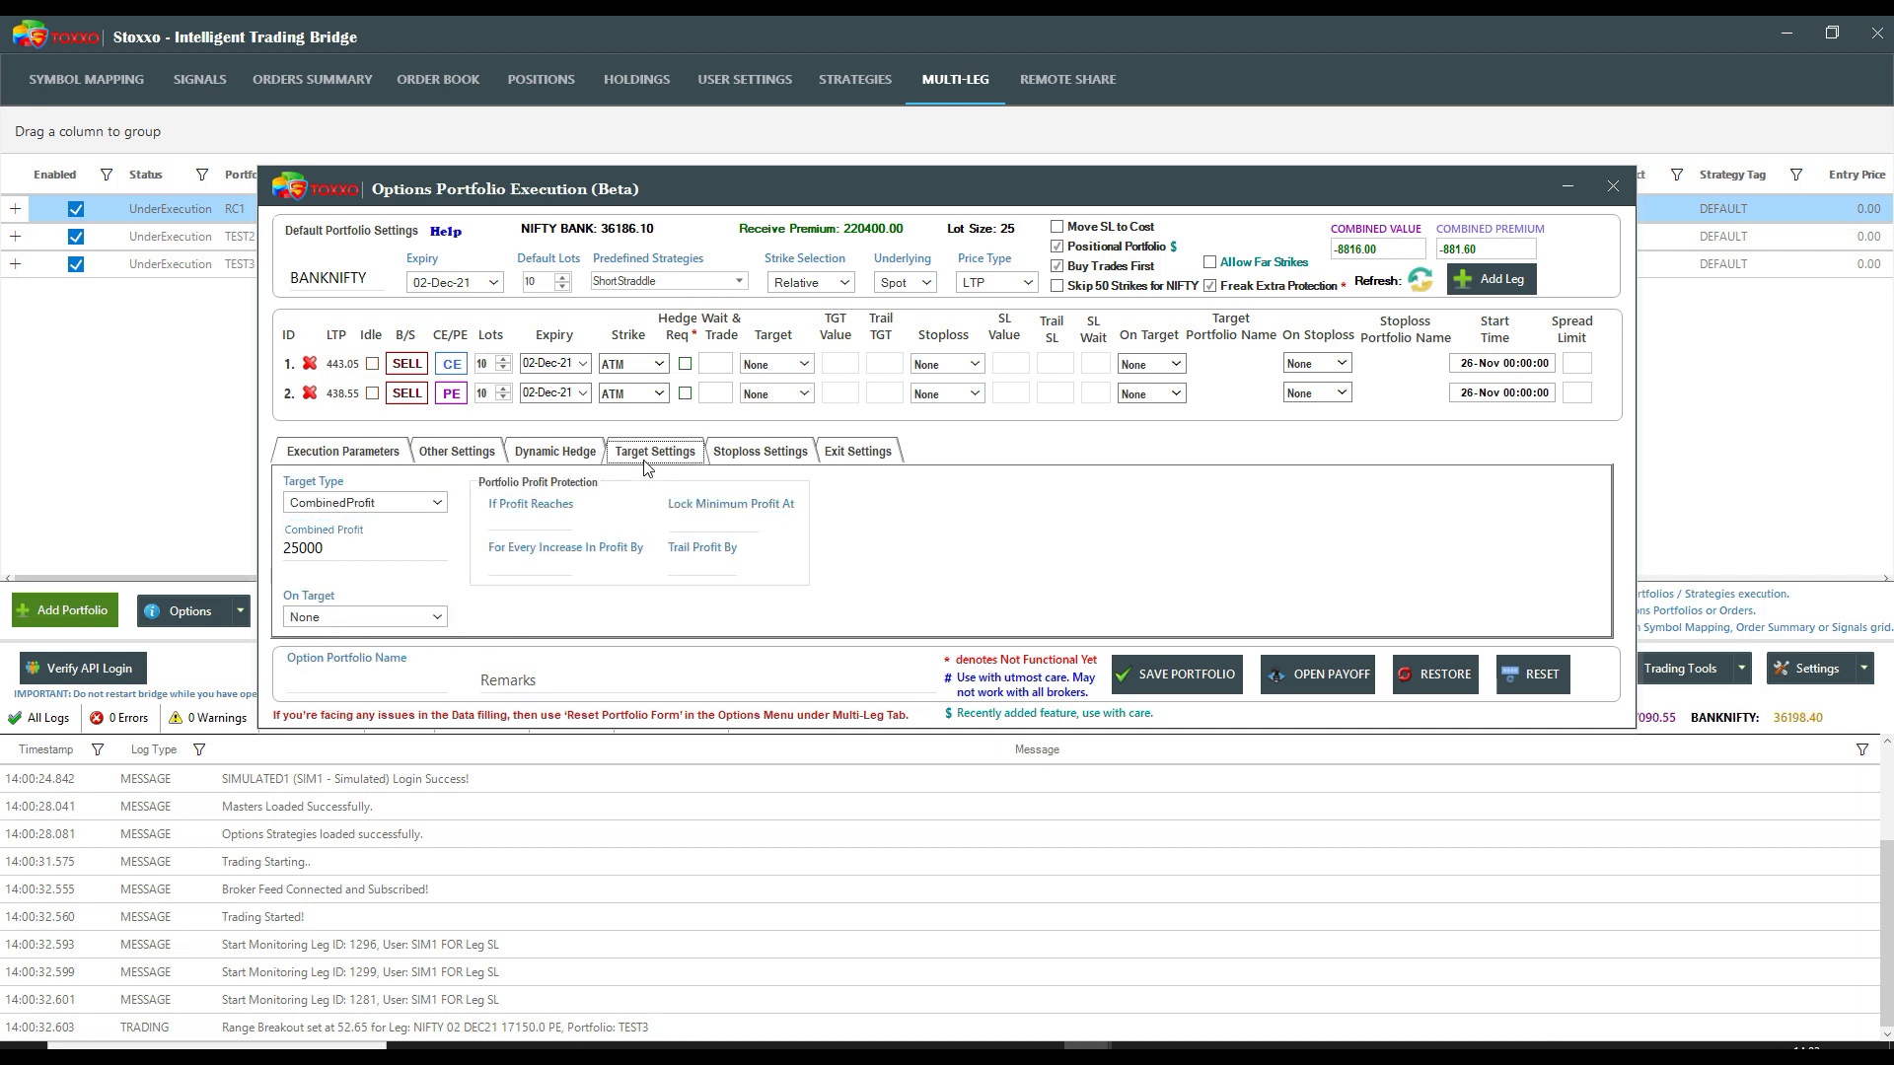
click(364, 684)
text(POSTION1)
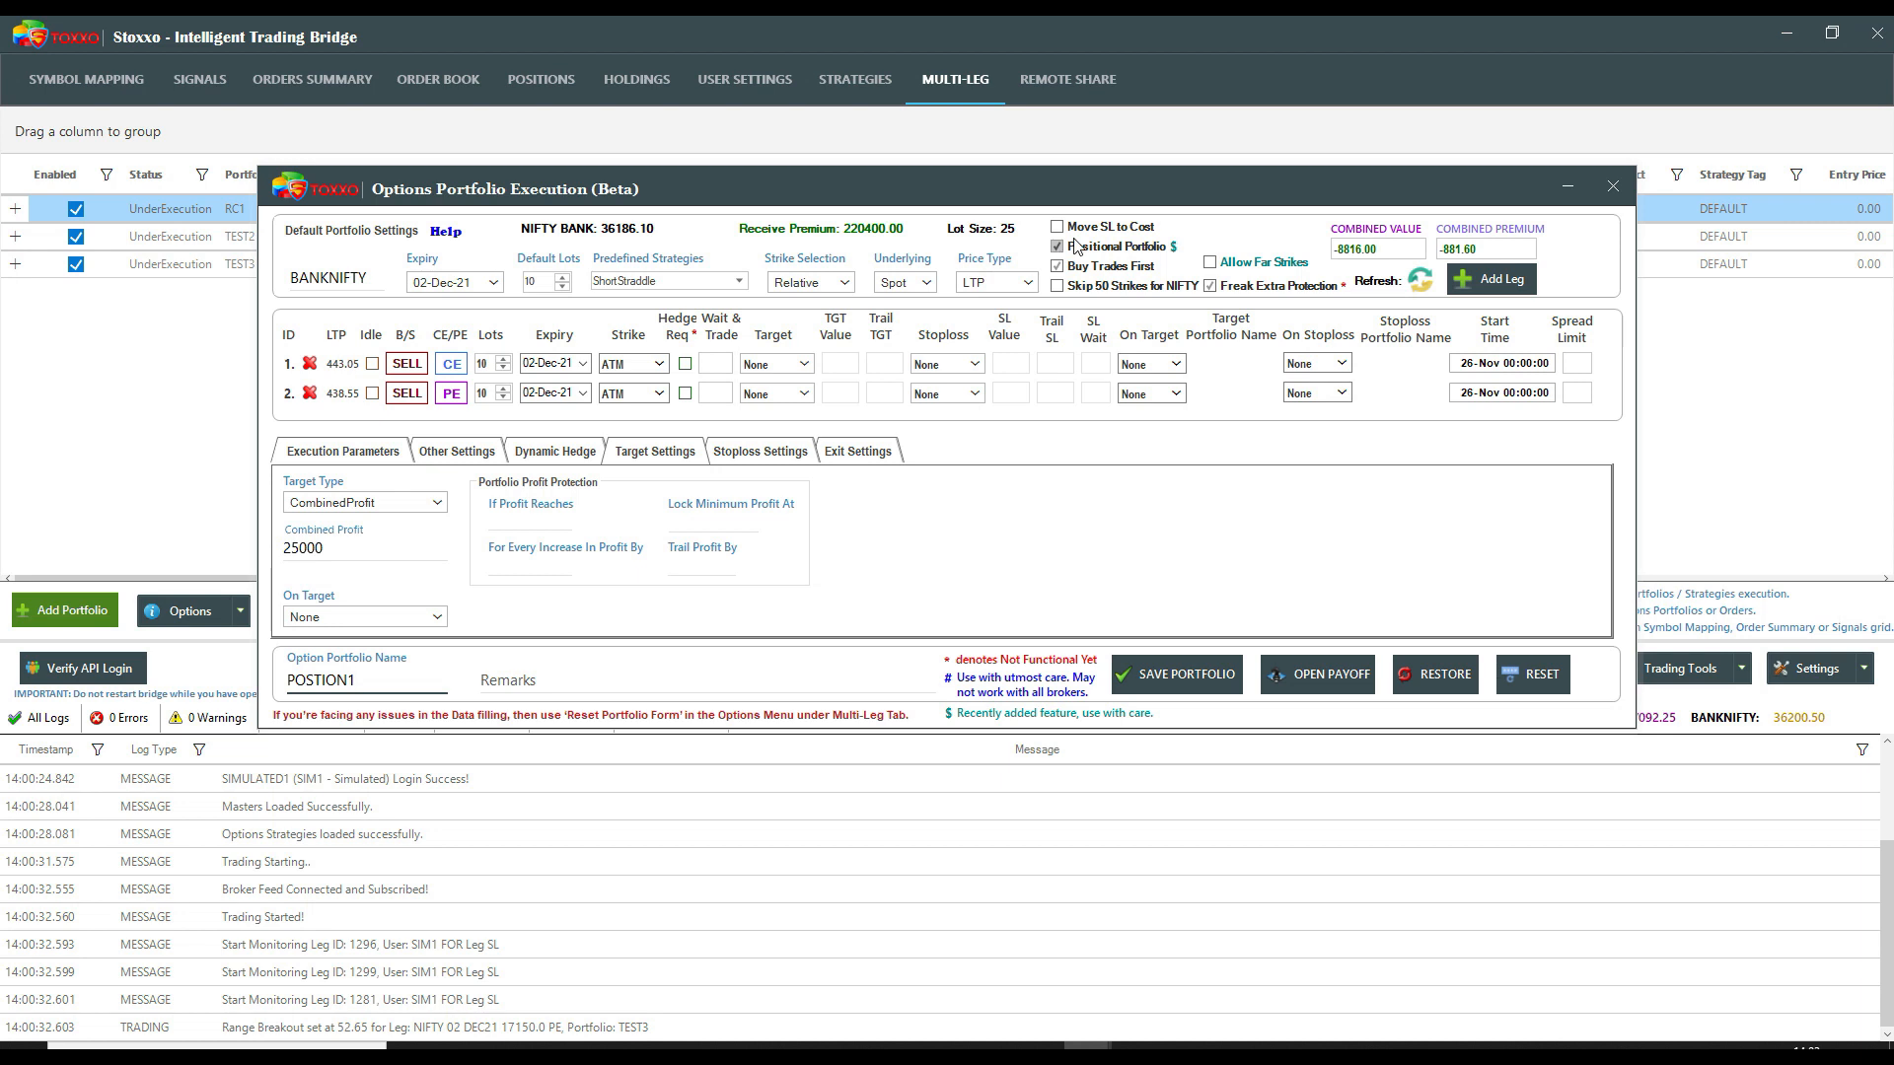
- Read the SqOff Time description and set the portfolio's square-off time to 02-Dec 15:25
click(388, 451)
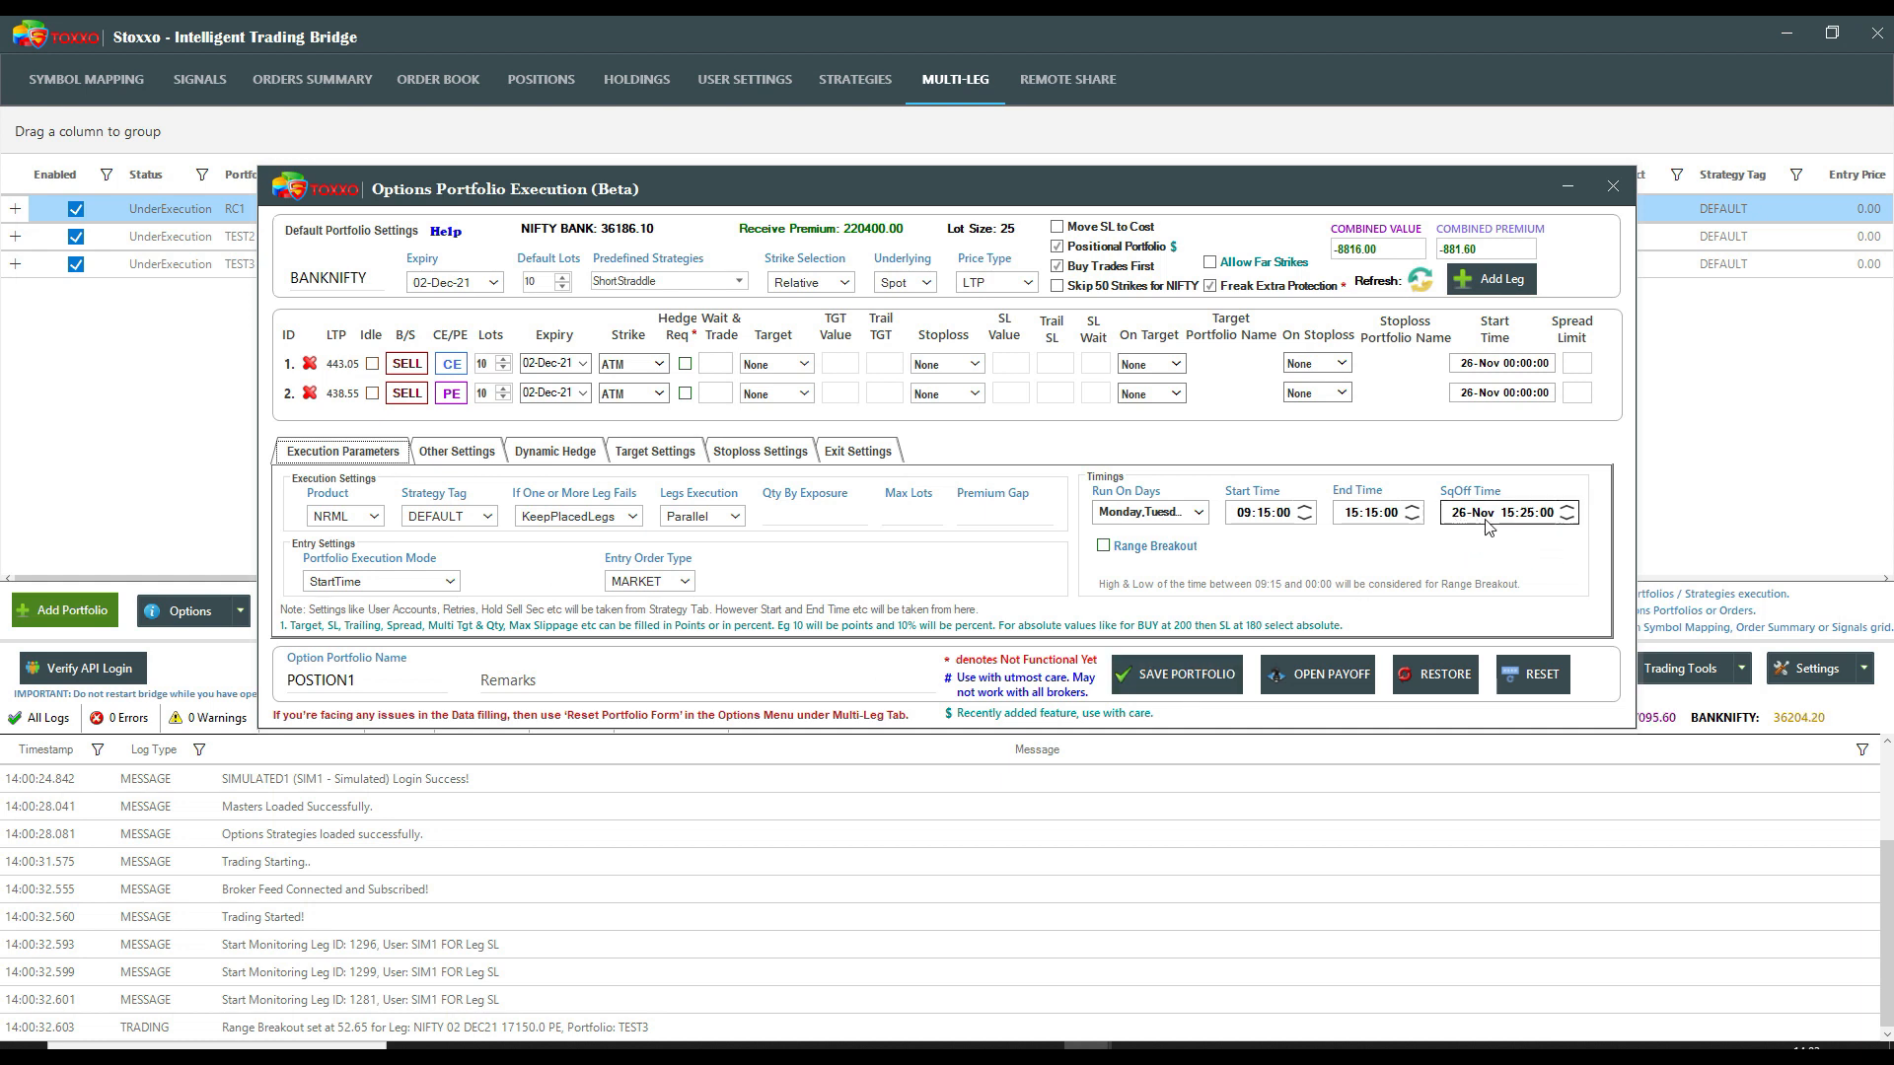
mouse_move(1467, 533)
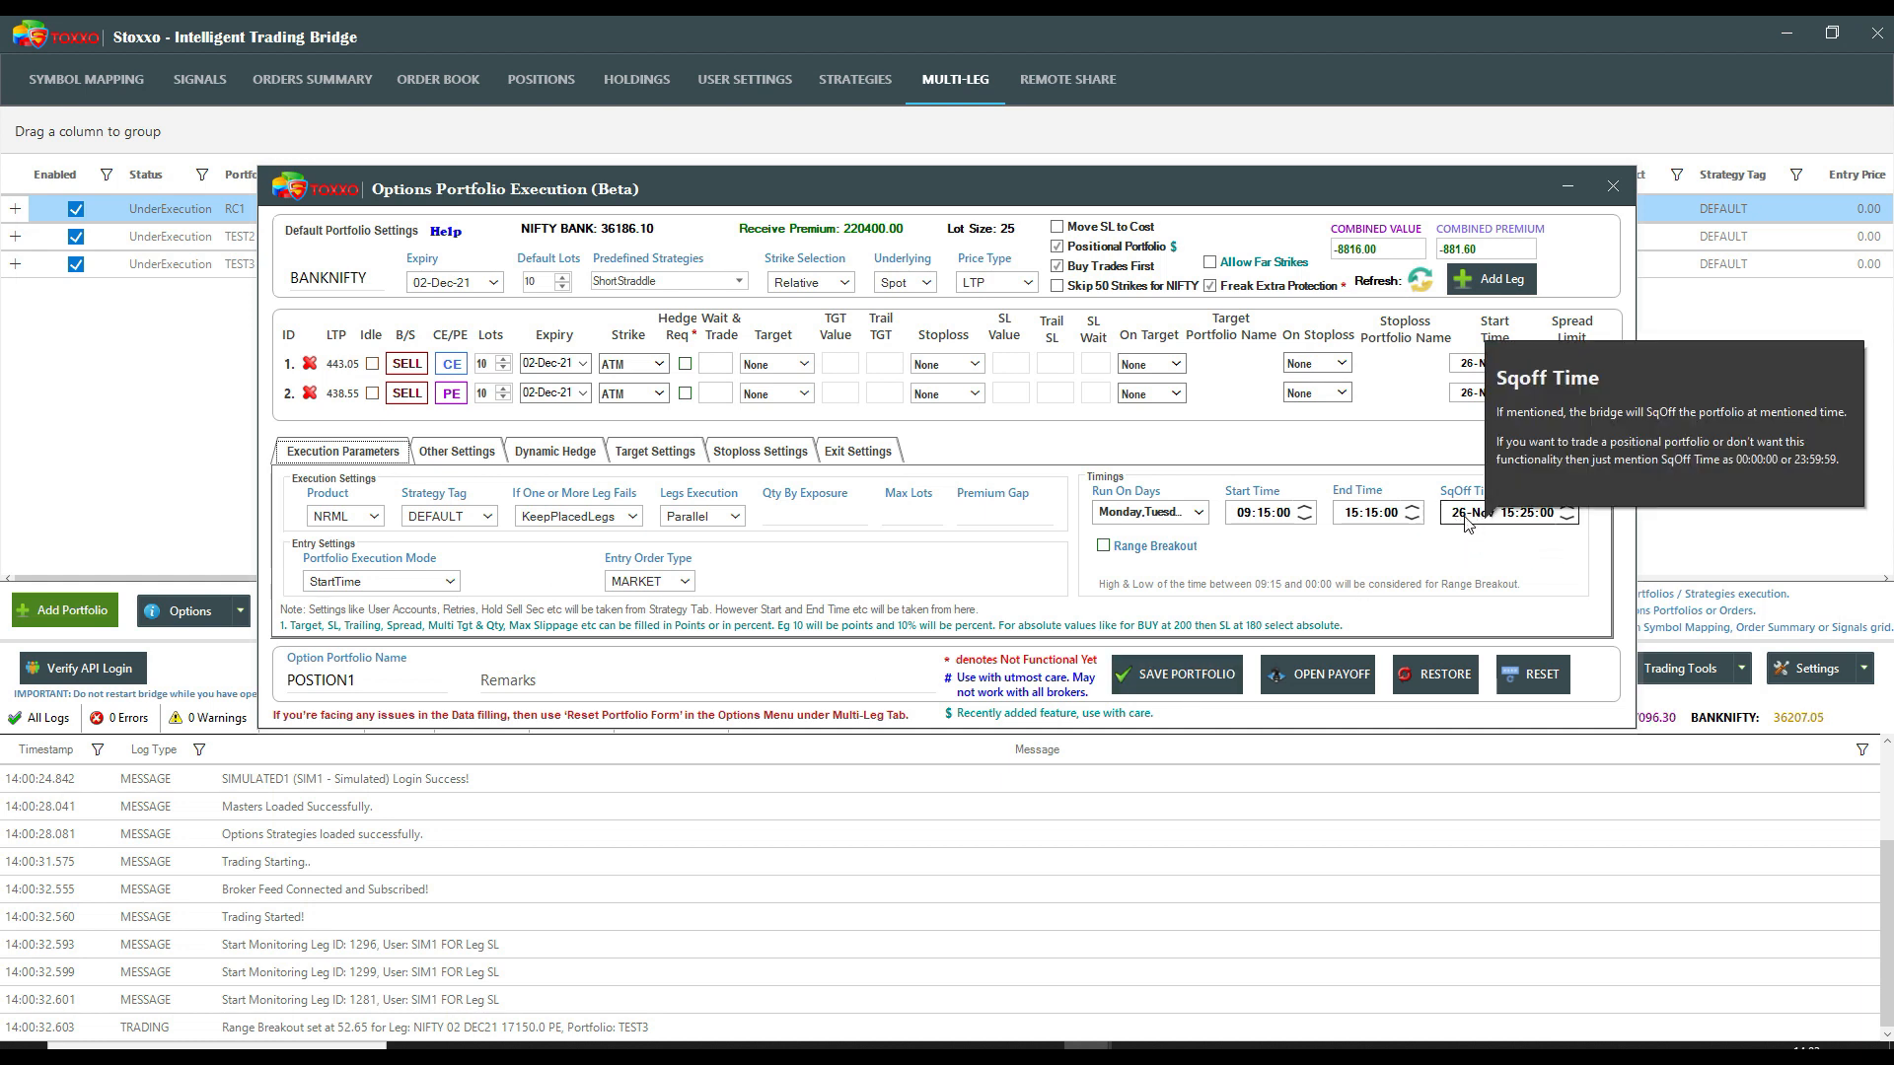
click(1467, 523)
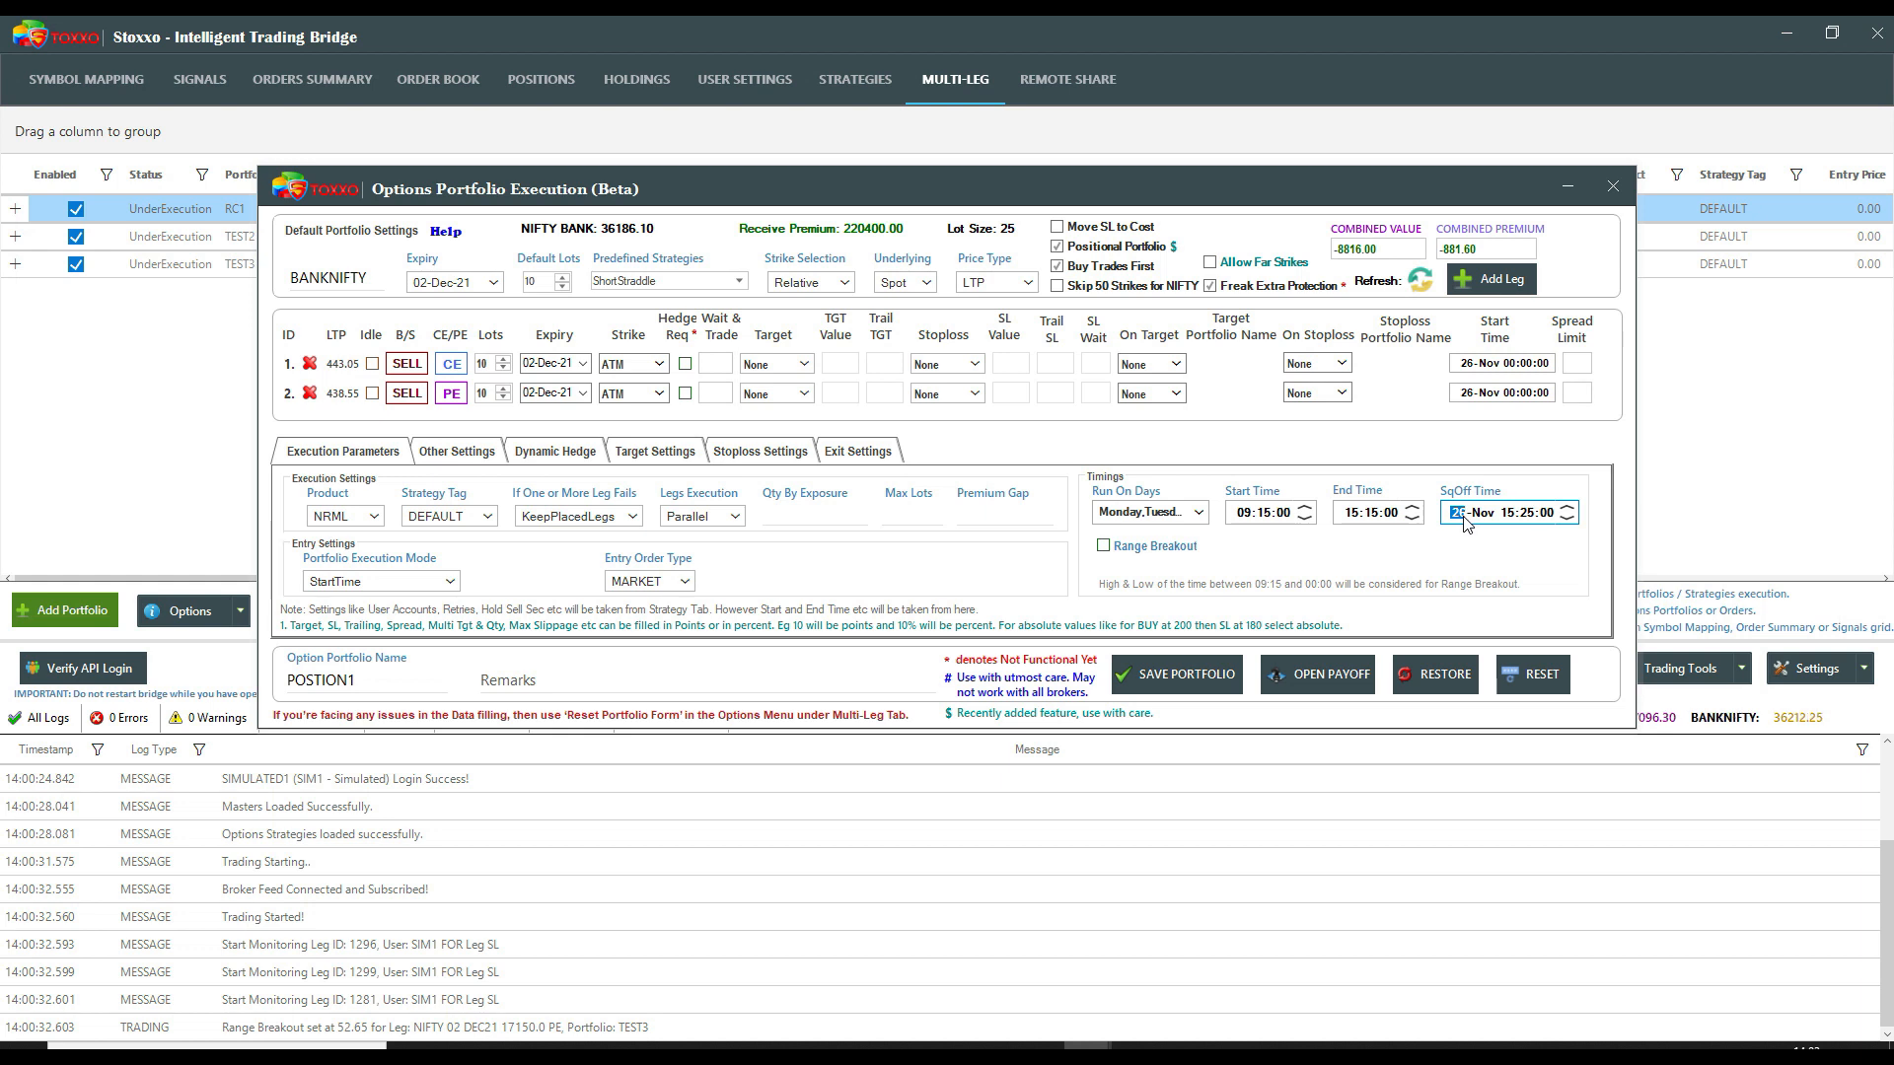
text(2)
click(1484, 513)
click(1570, 505)
double_click(1569, 506)
click(1568, 520)
click(1515, 513)
text(15:25)
- Check the target, stoploss and execution settings, save the POSTION1 portfolio and enable it for execution
click(652, 457)
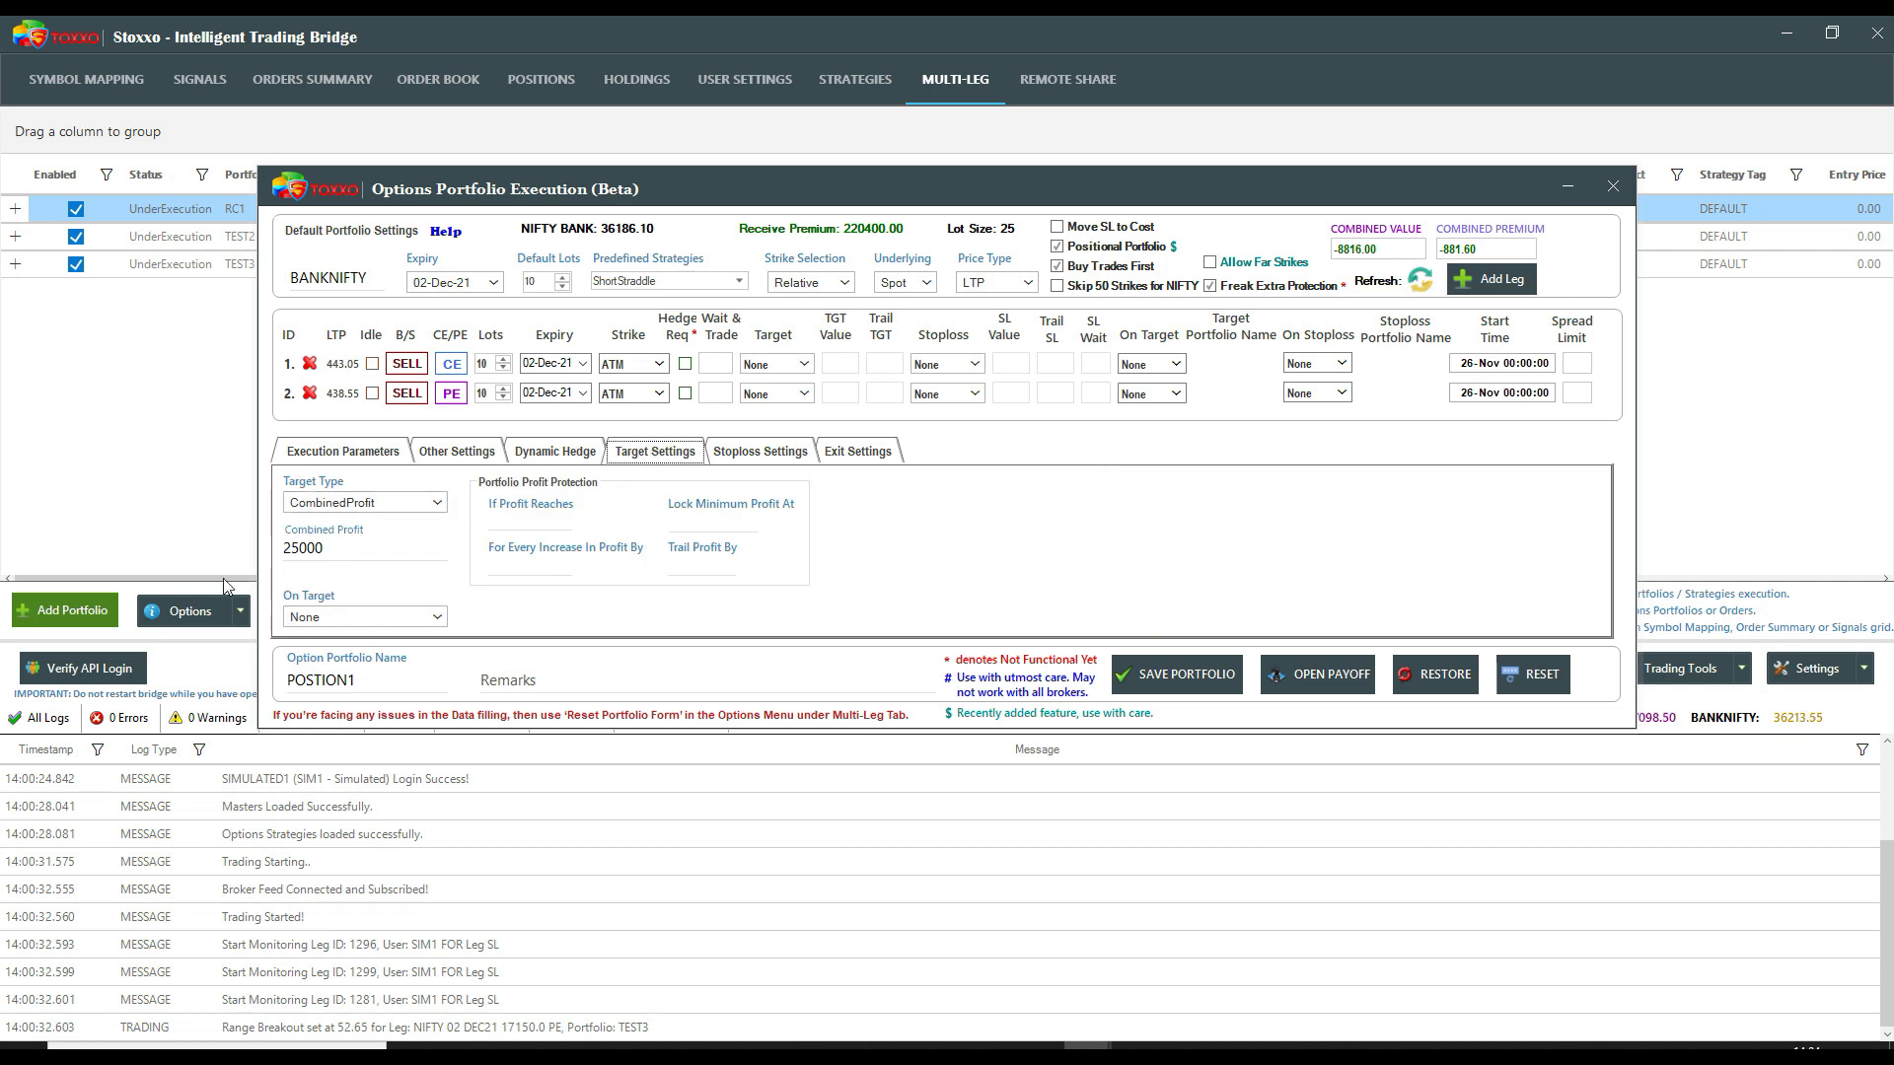
click(752, 460)
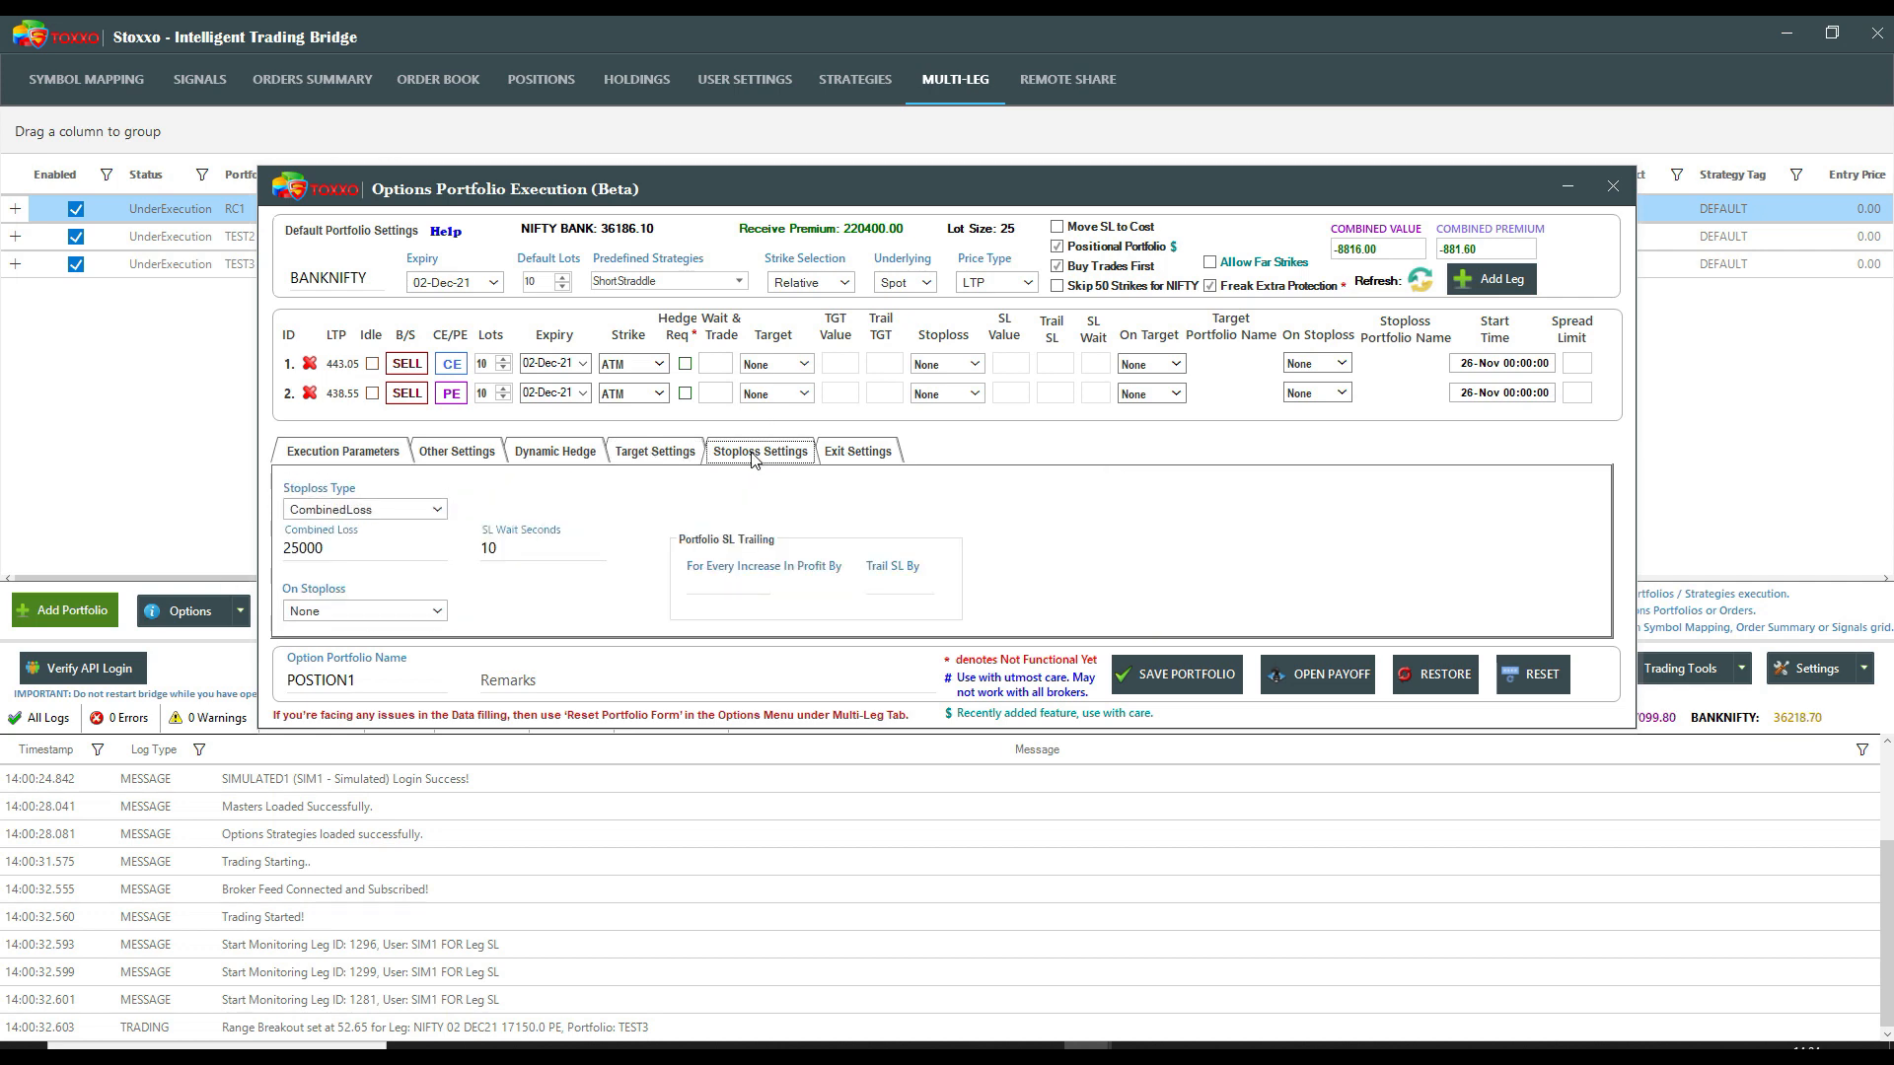
click(363, 454)
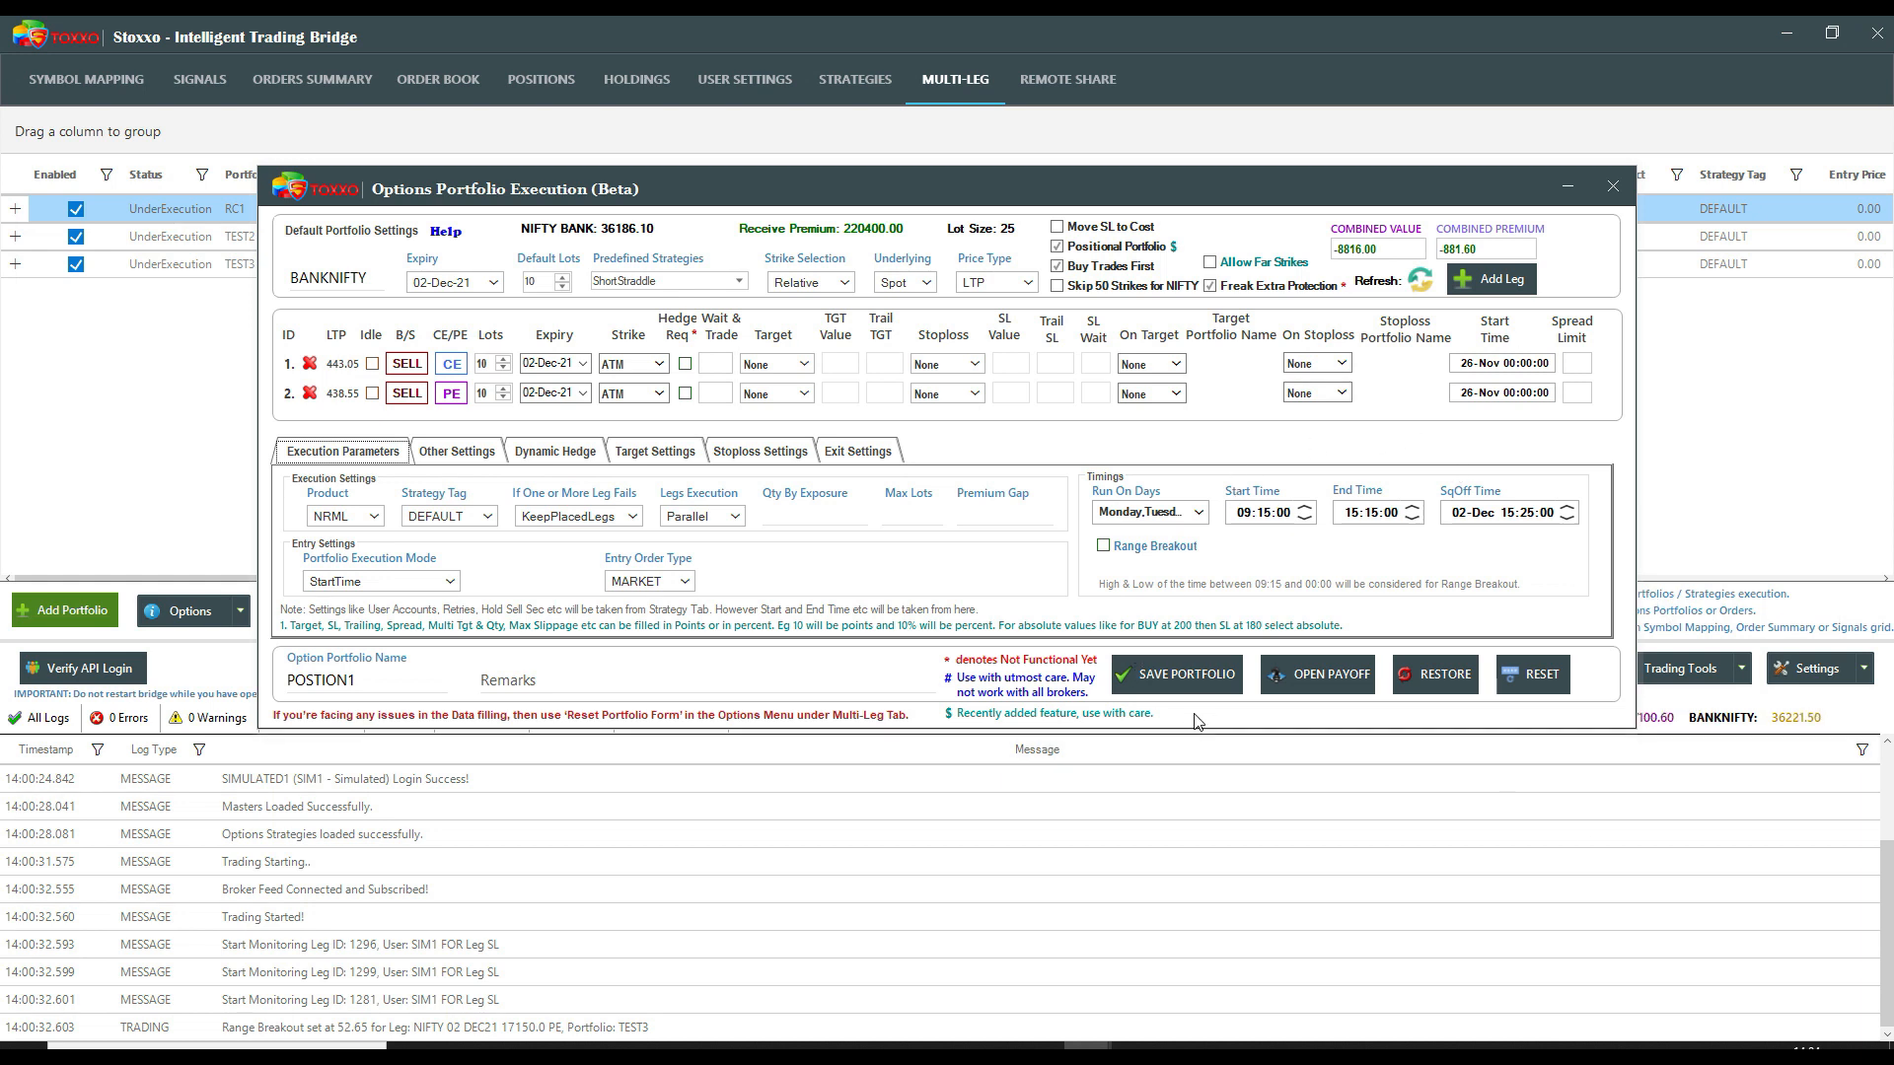
click(1203, 675)
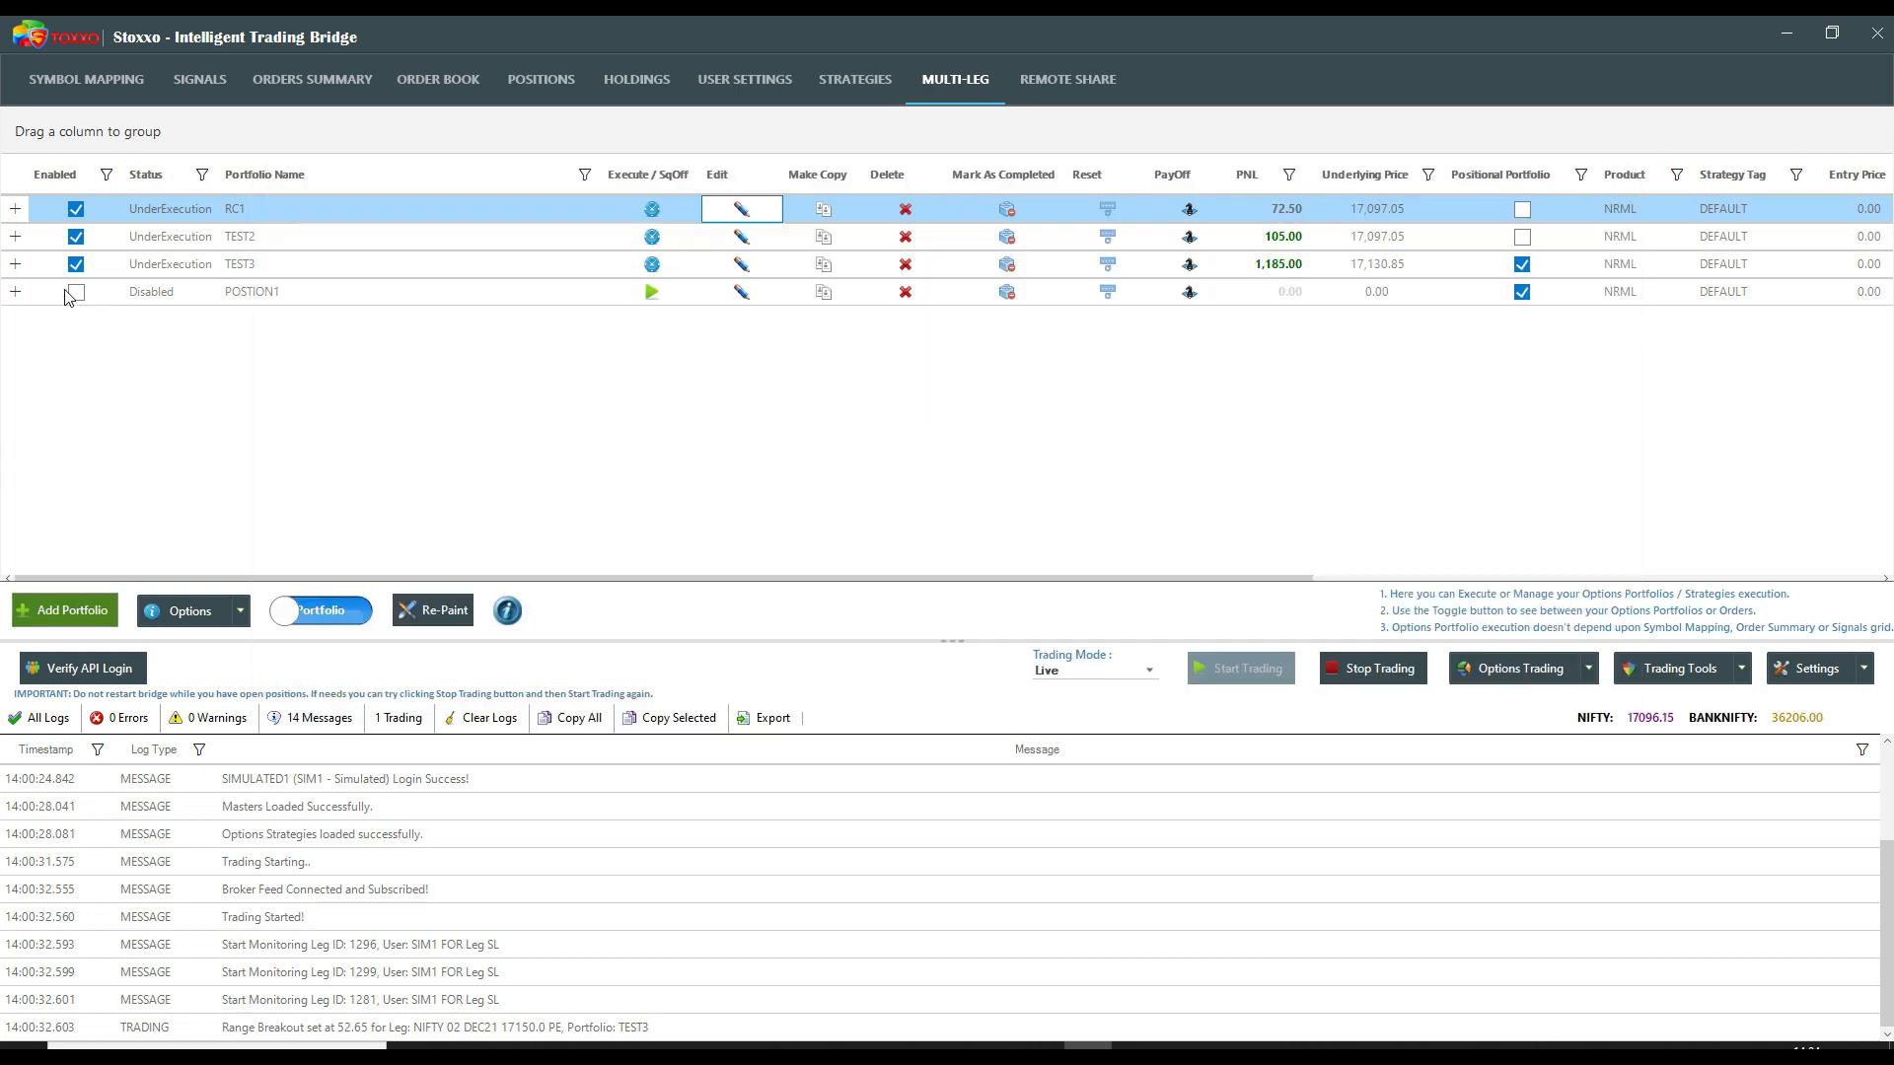
click(76, 294)
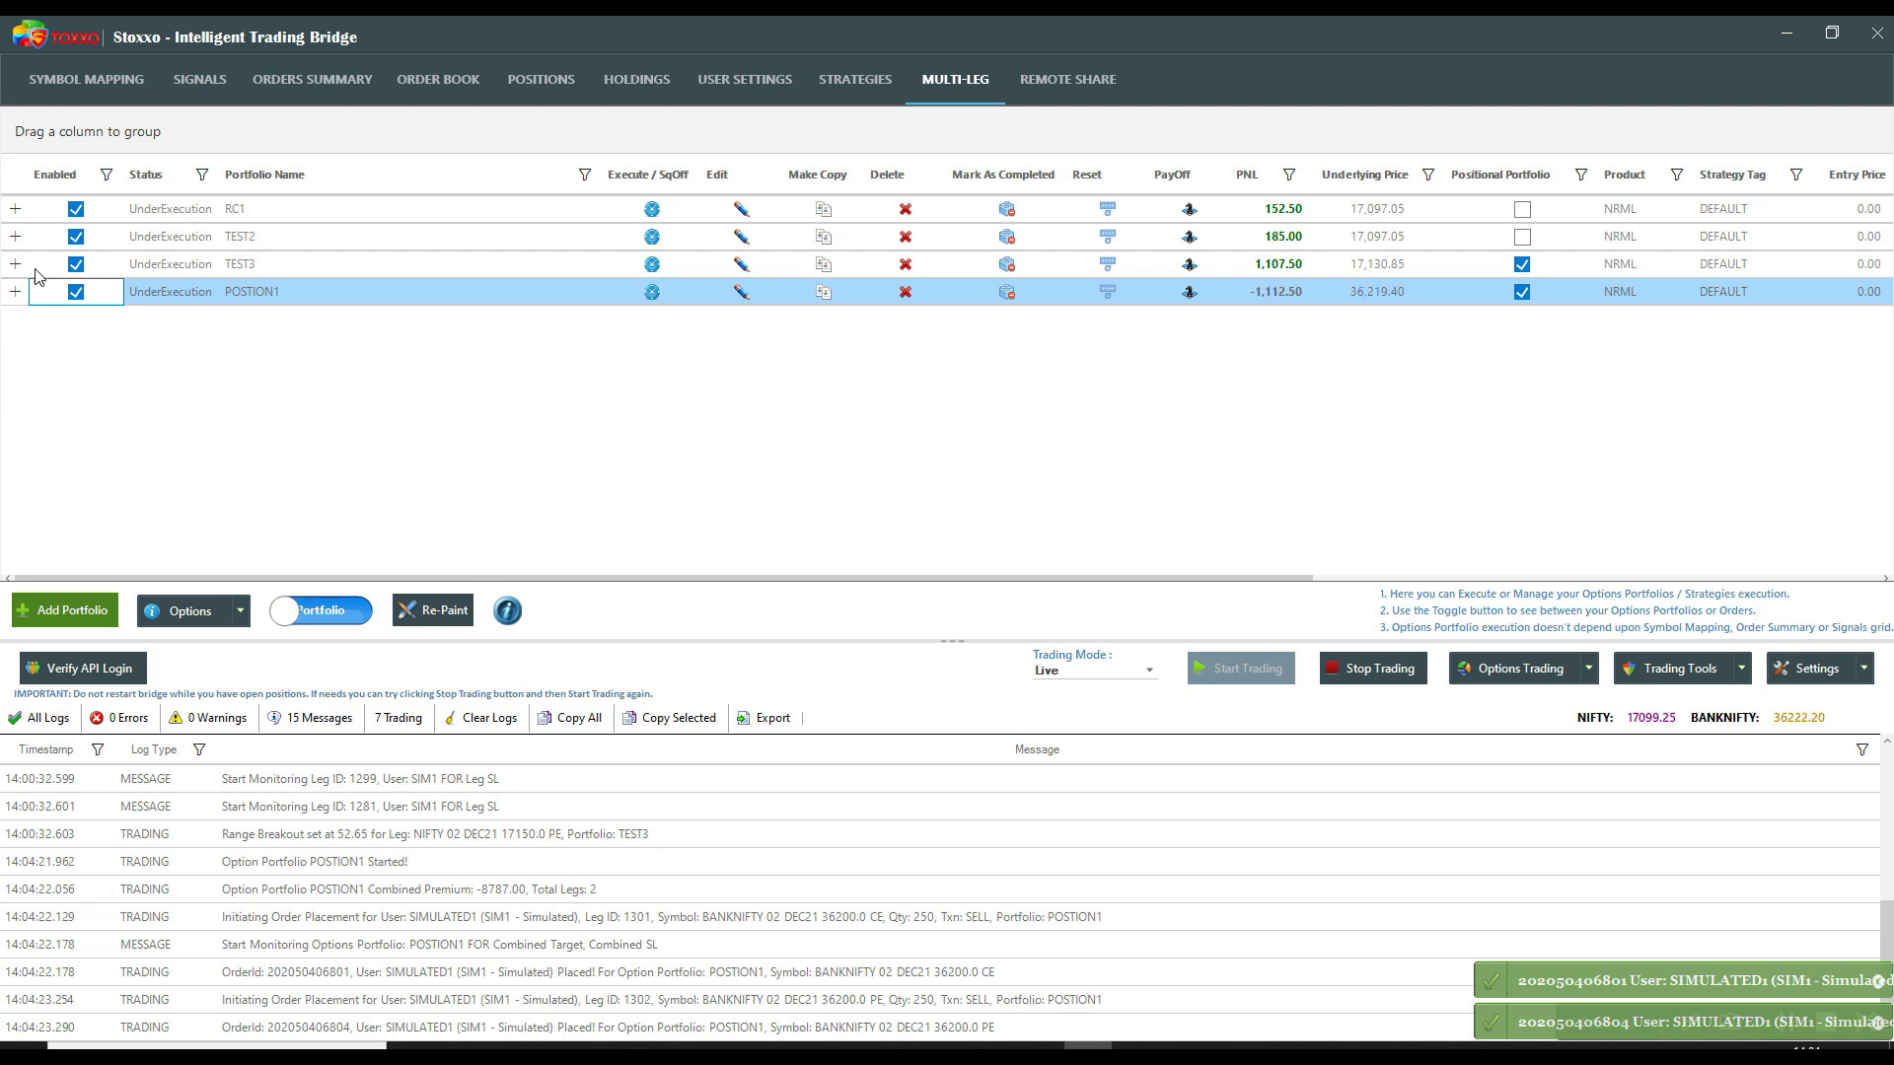
- Examine the legs and user-level execution details of the POSTION1 portfolio, then collapse them
click(17, 294)
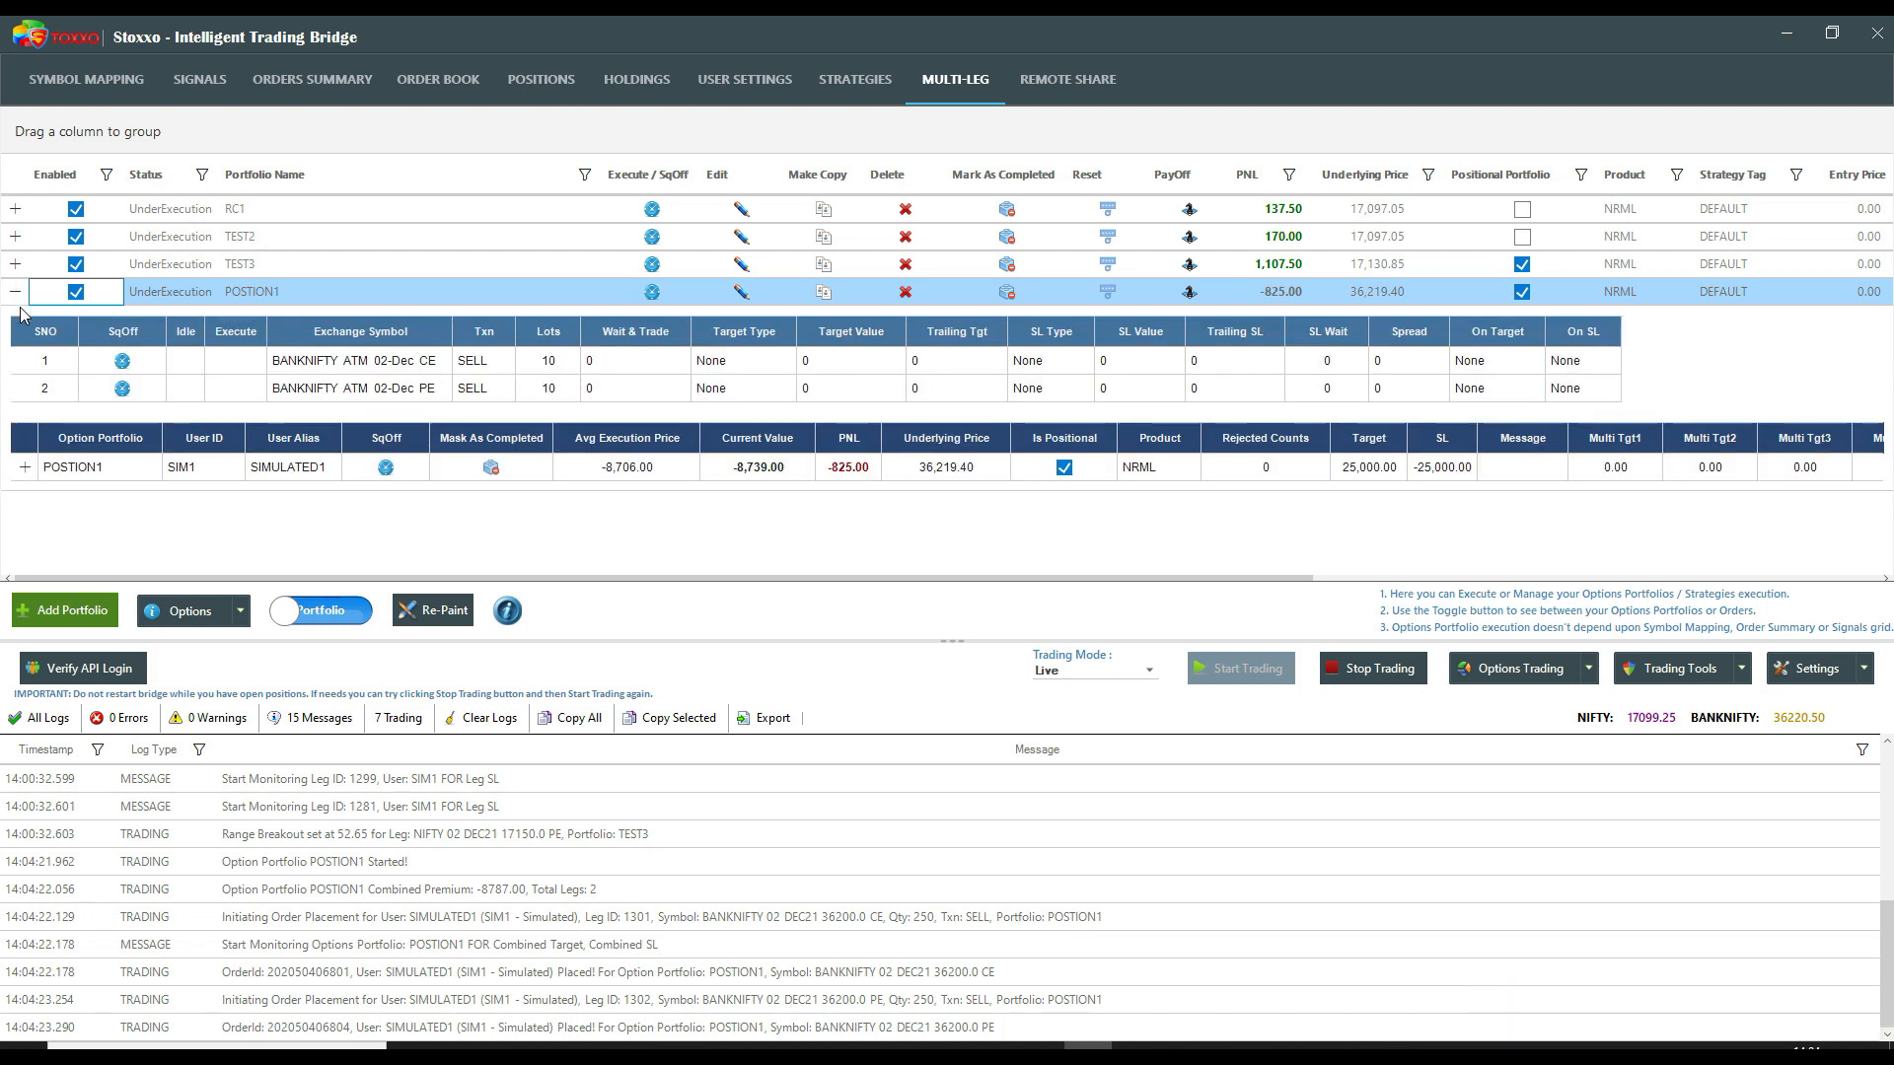
click(27, 473)
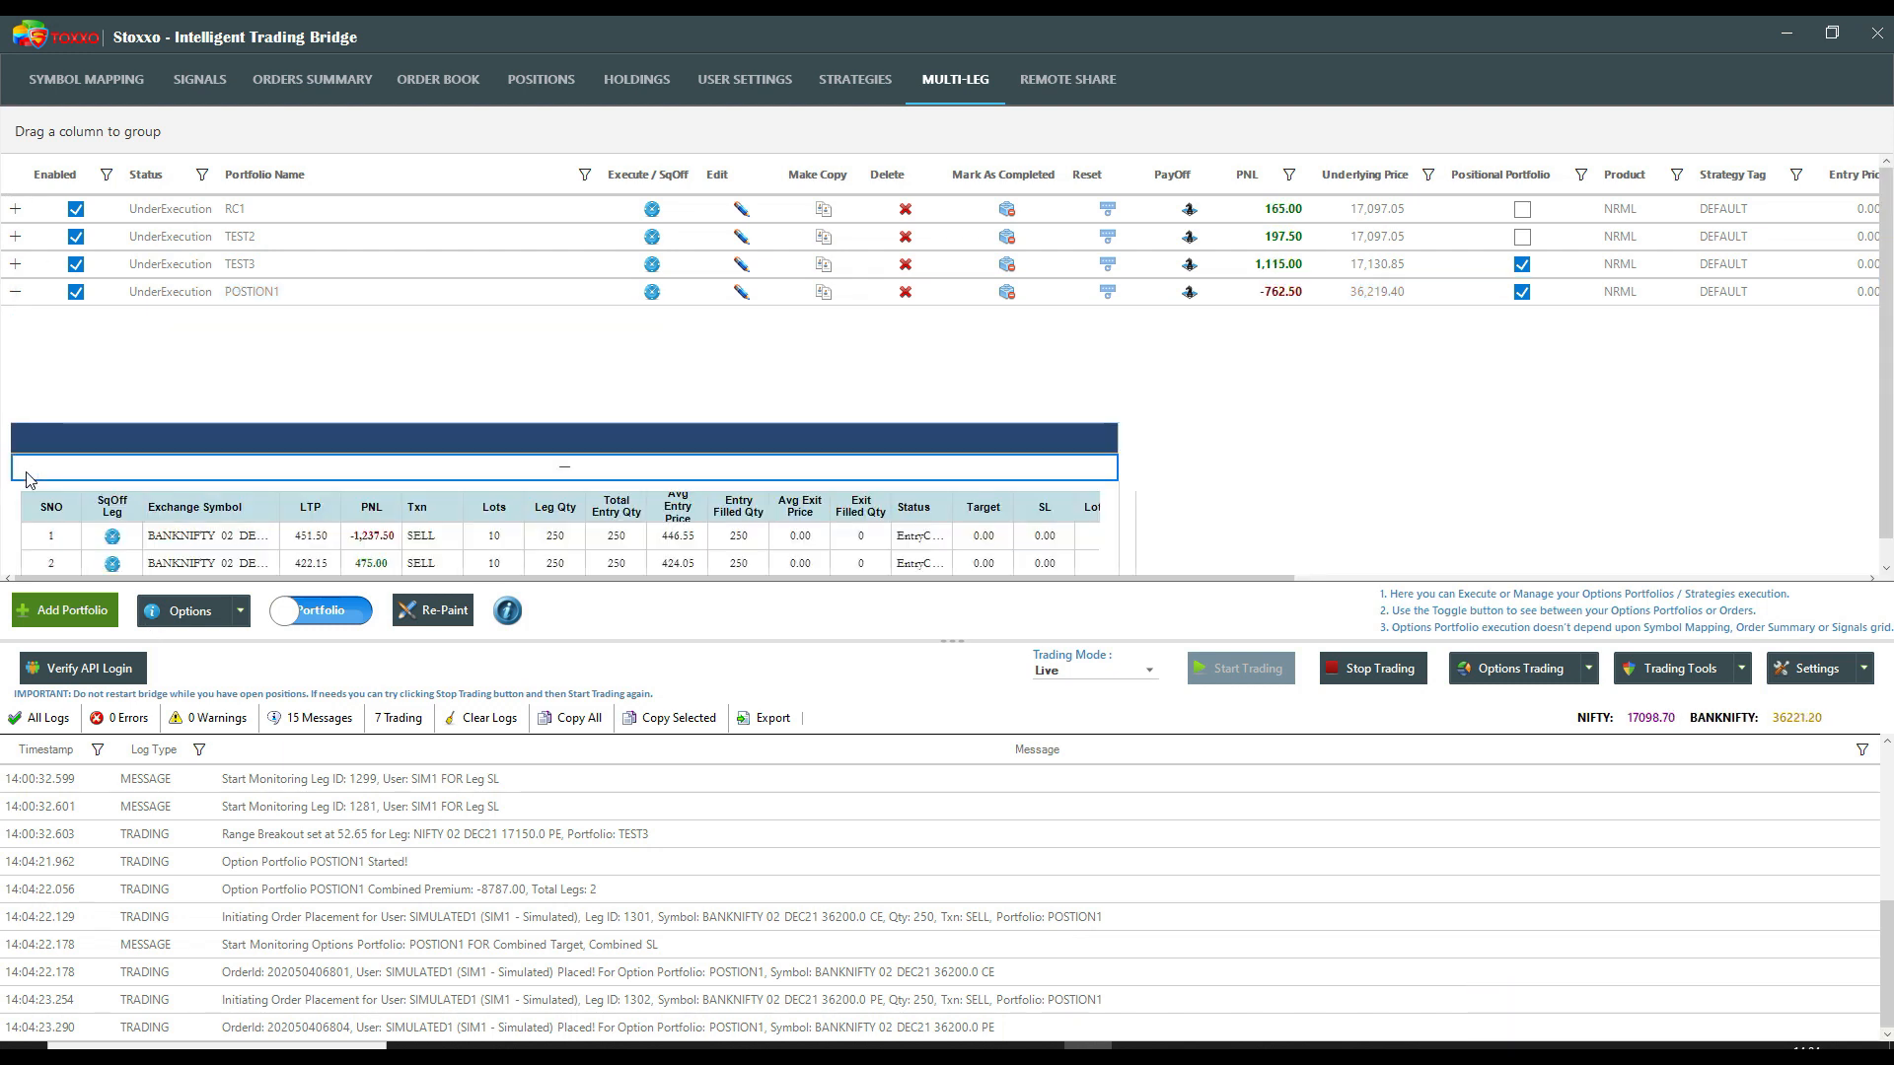
click(18, 295)
click(18, 295)
click(17, 294)
click(17, 294)
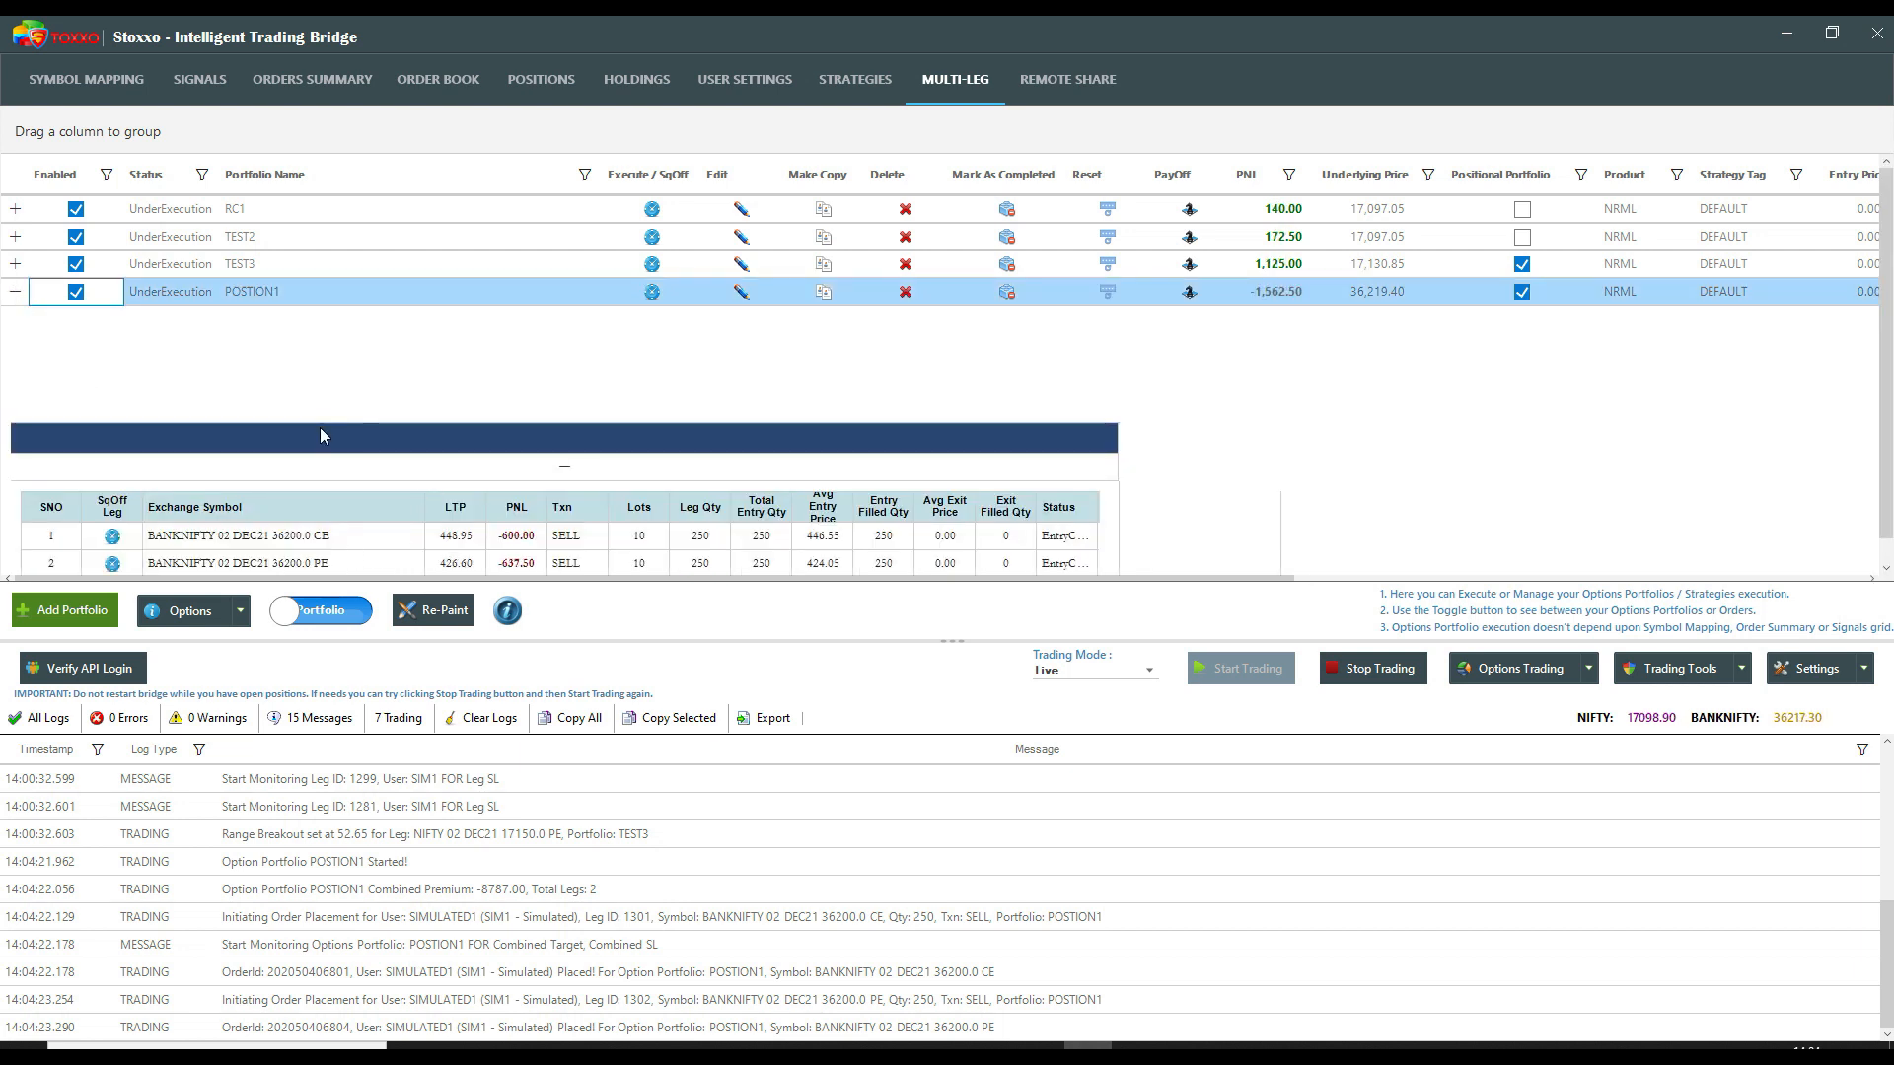
click(6, 296)
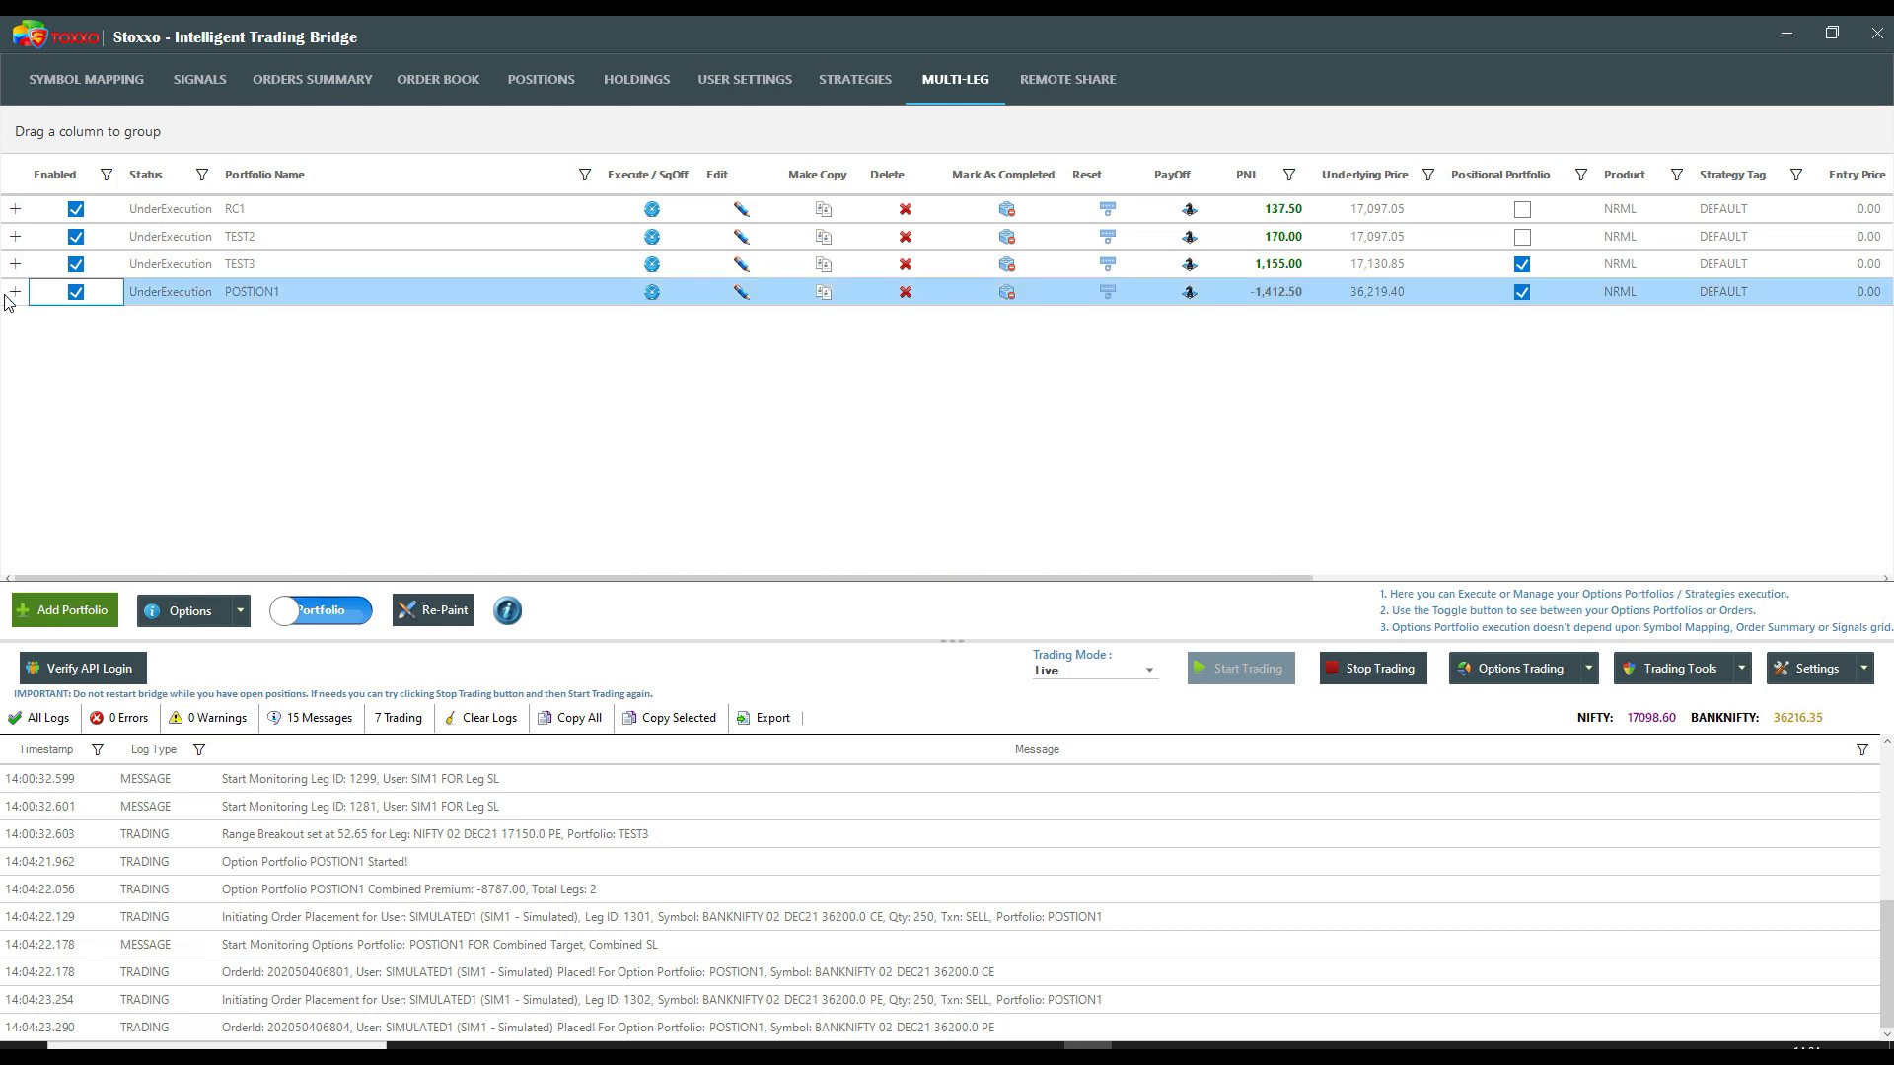
- Repaint the portfolio grid and examine POSTION1's combined target, stoploss and individual leg positions
click(433, 610)
click(1006, 607)
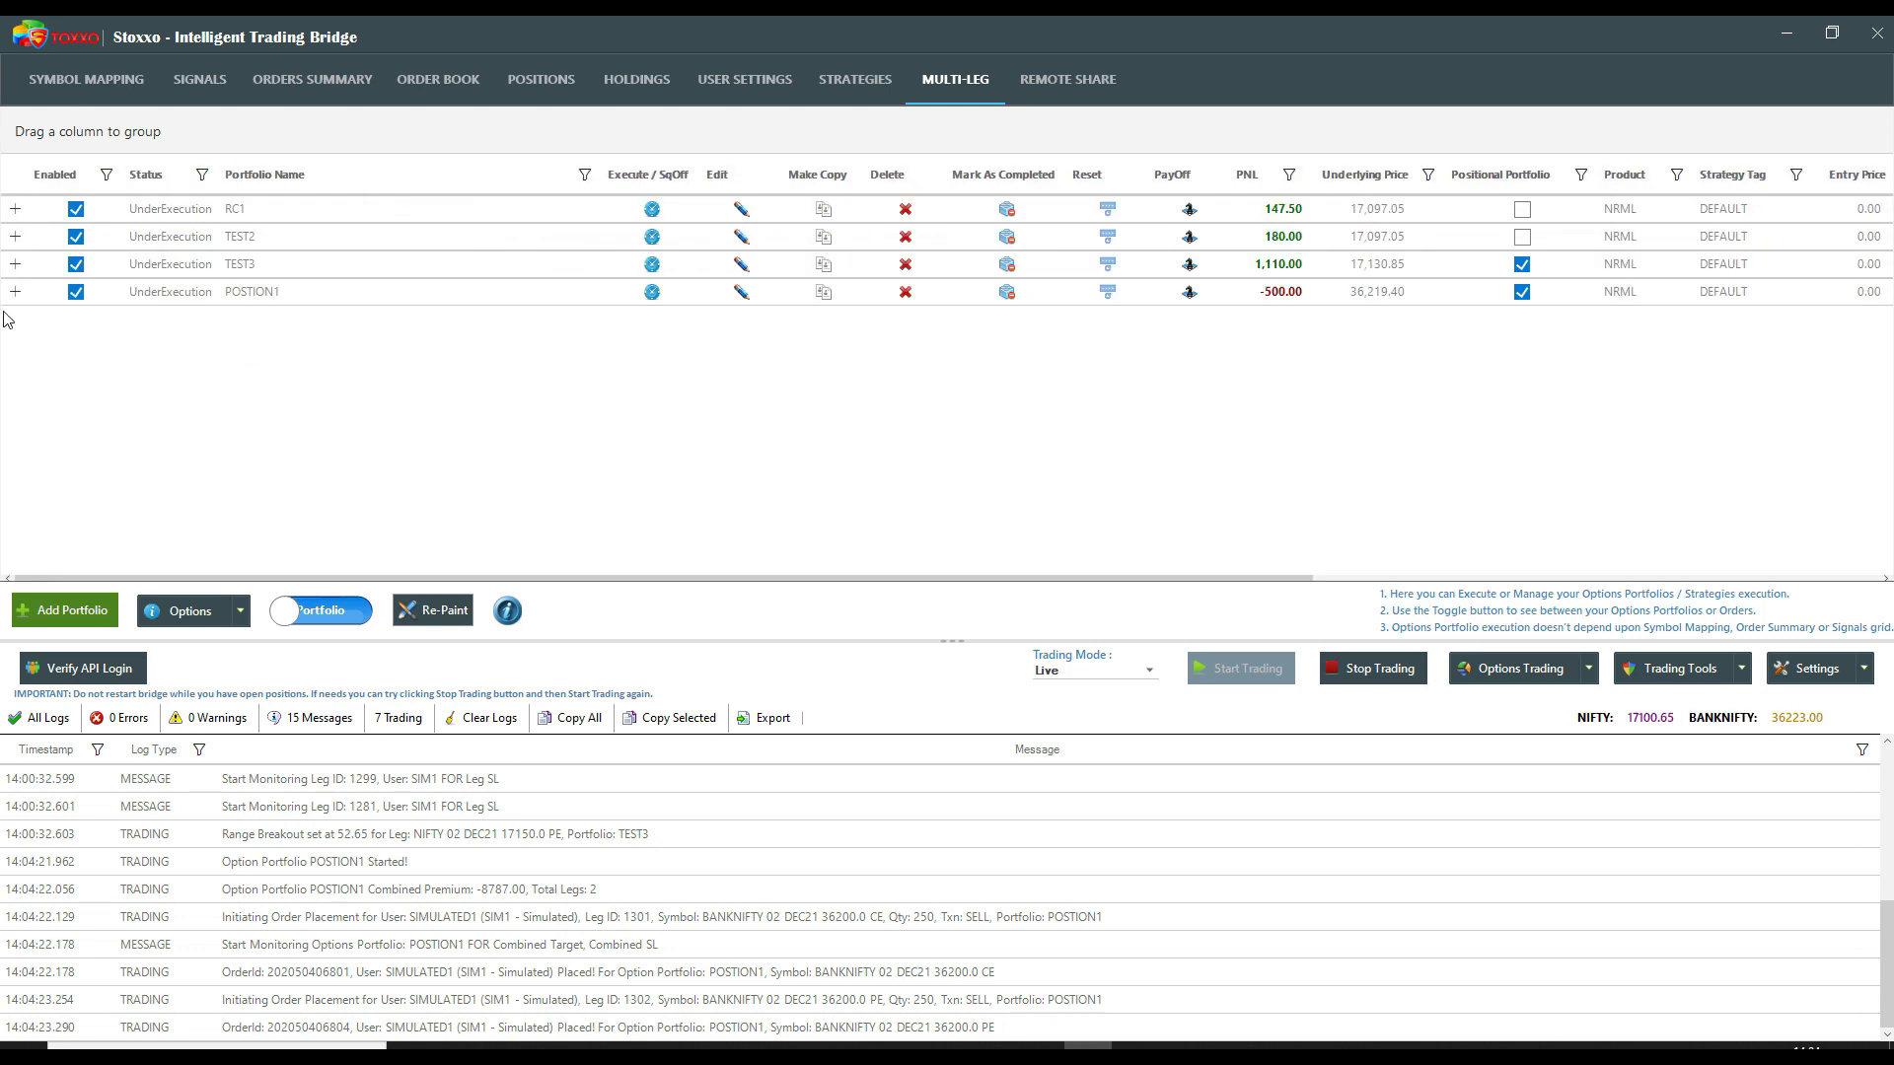
click(15, 291)
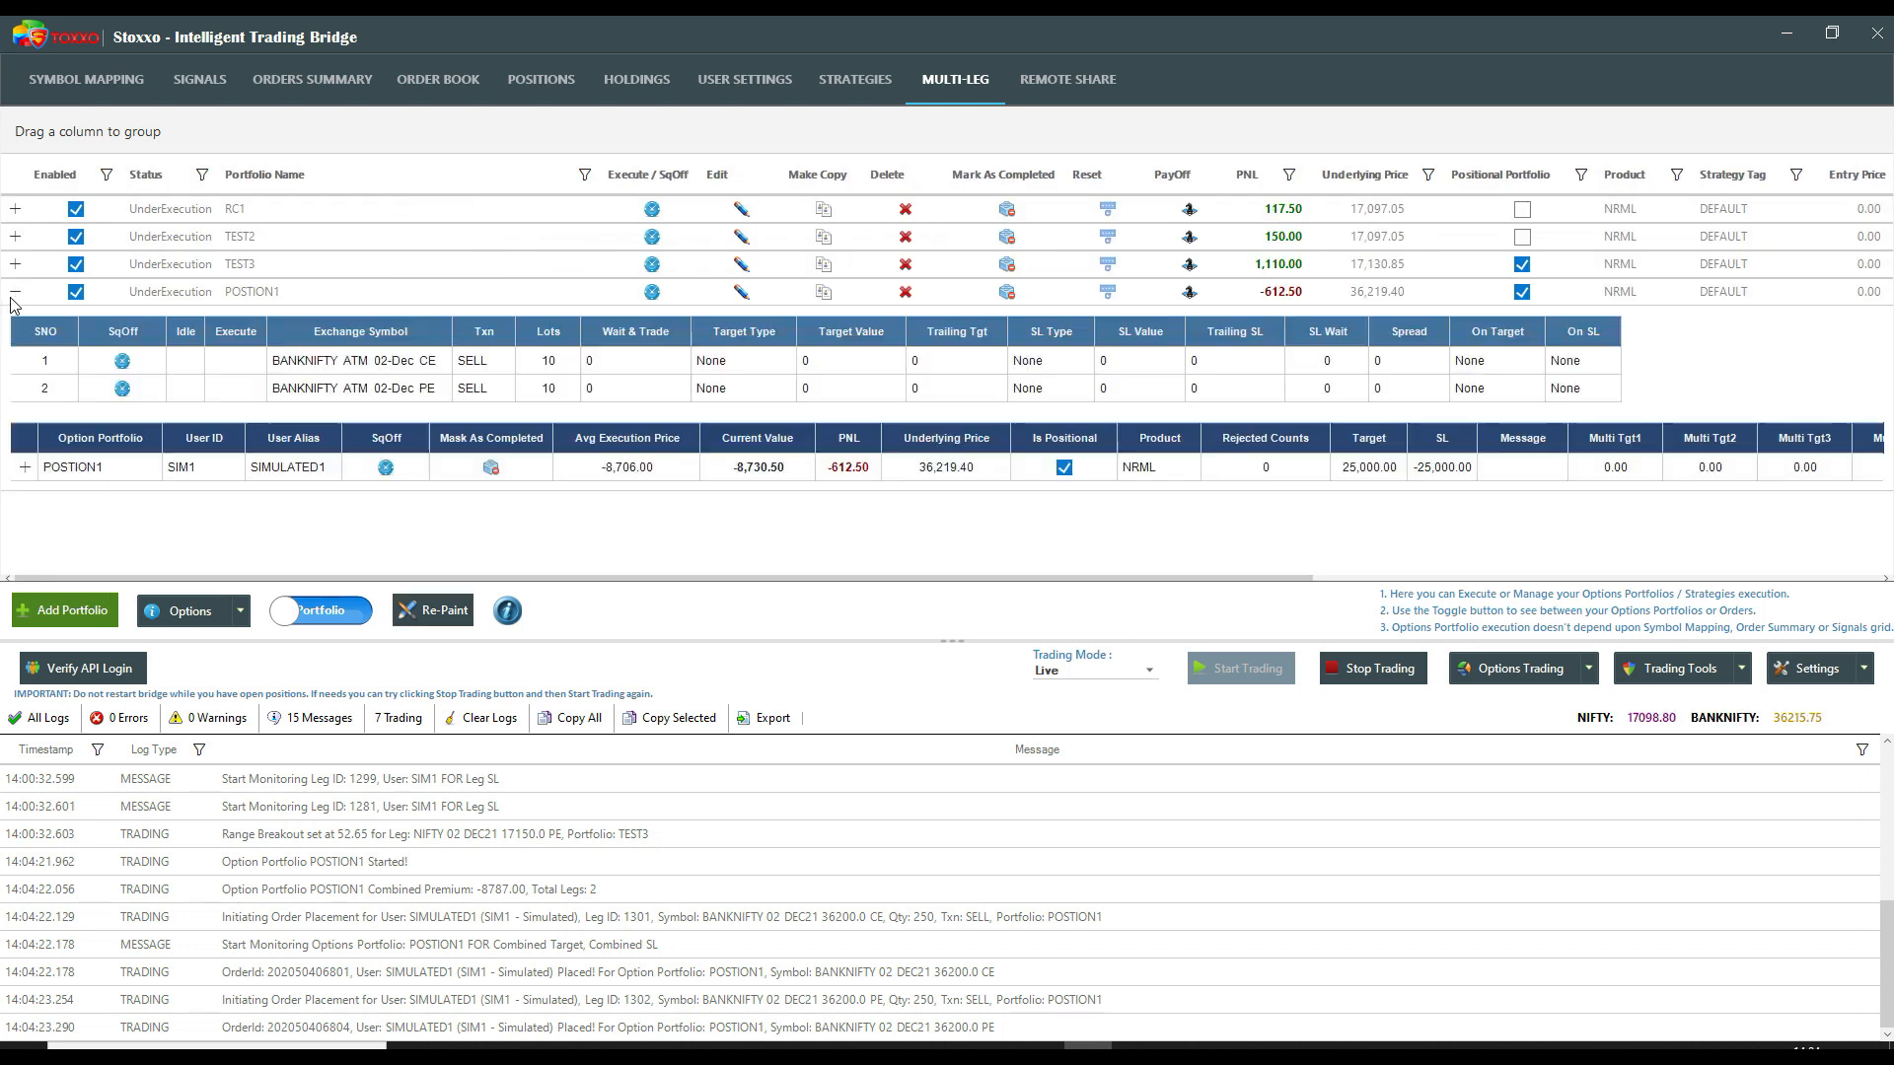
click(25, 467)
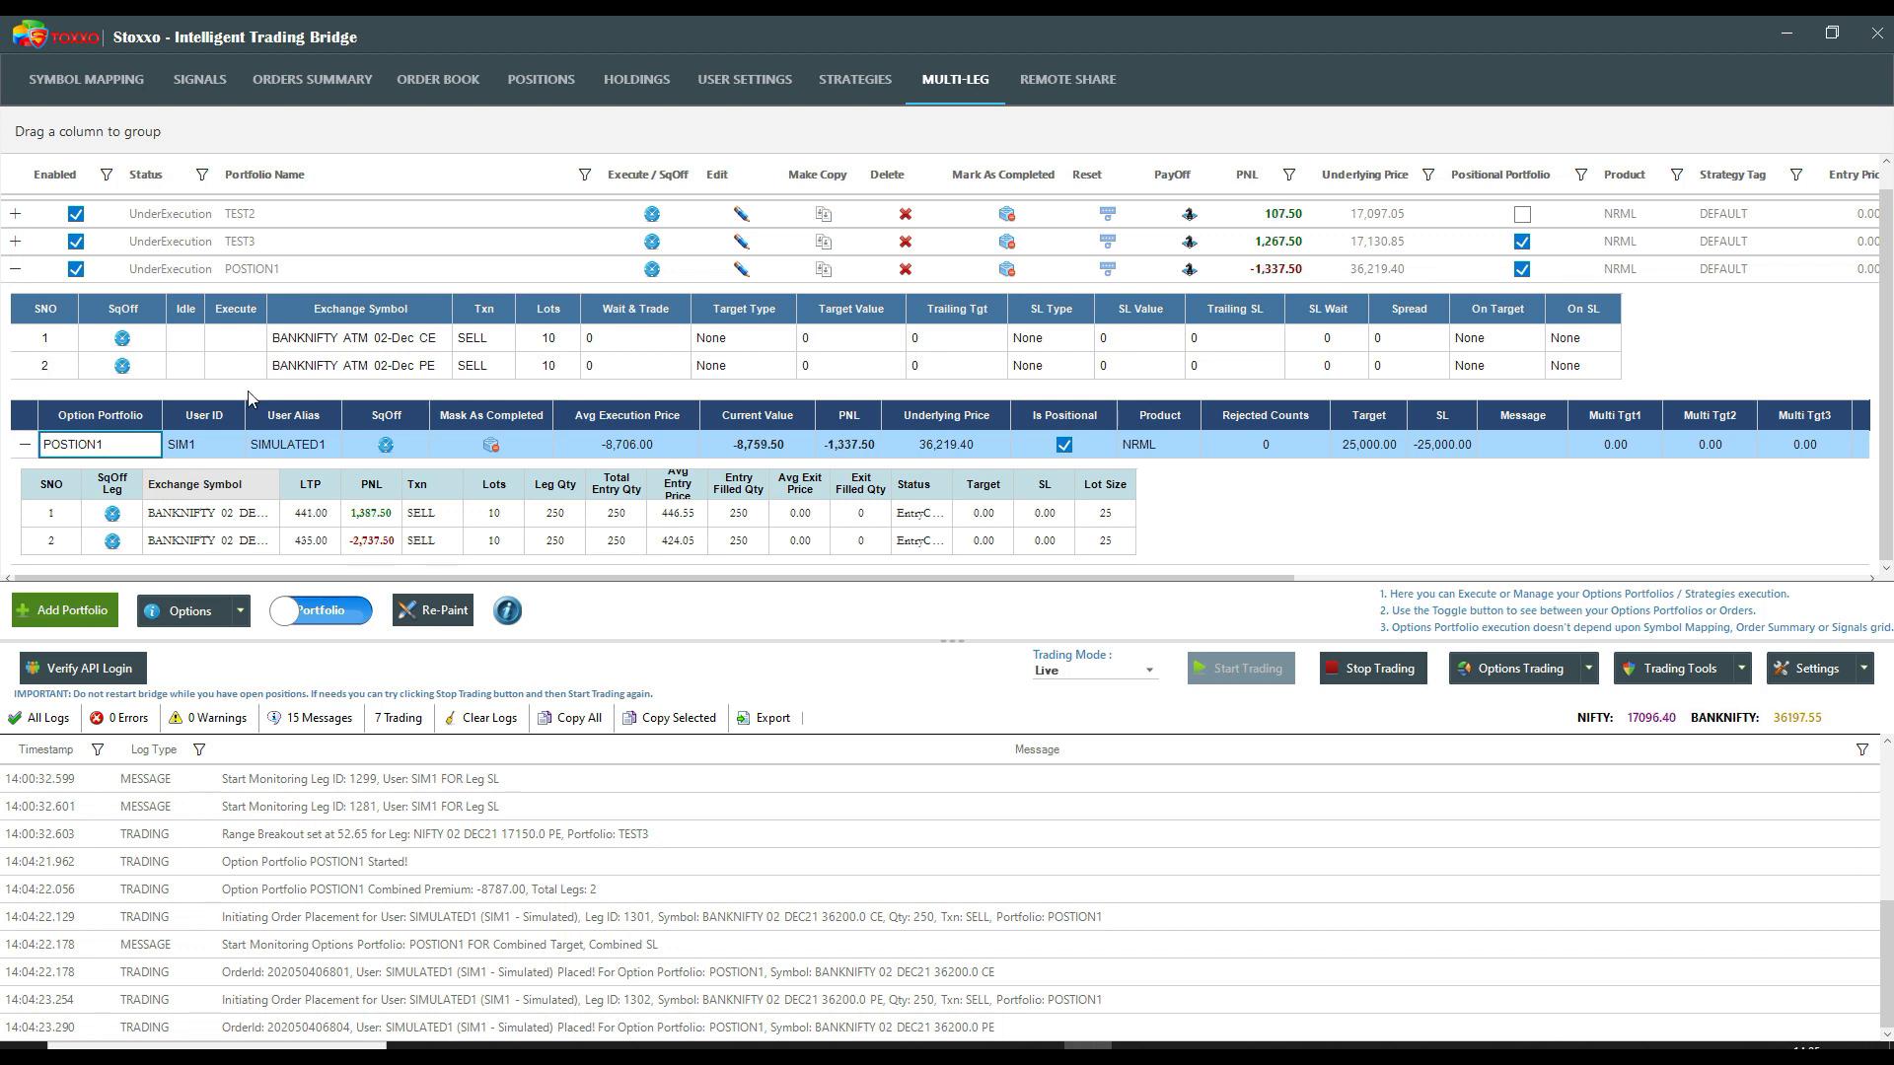
click(16, 273)
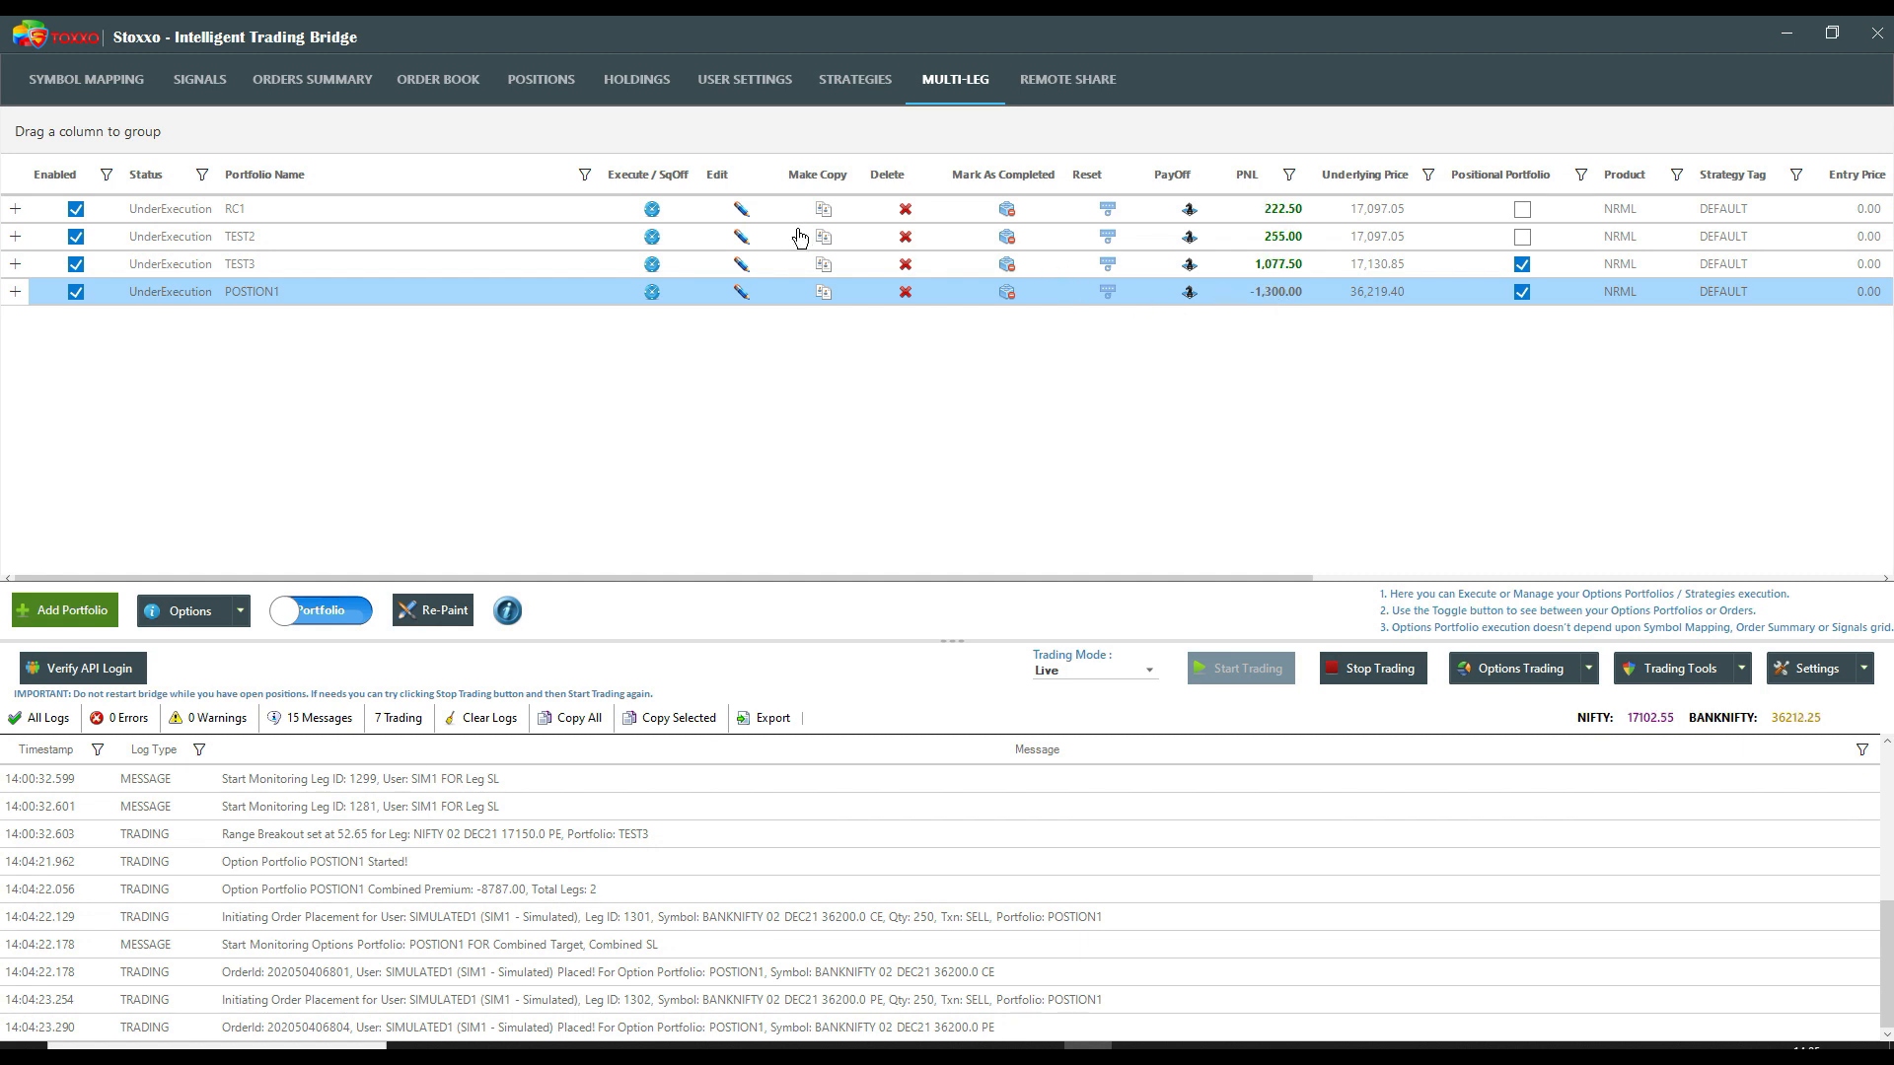
- Open POSTION1 for adjustment, add a trial third leg, remove it and close the form without saving
click(738, 294)
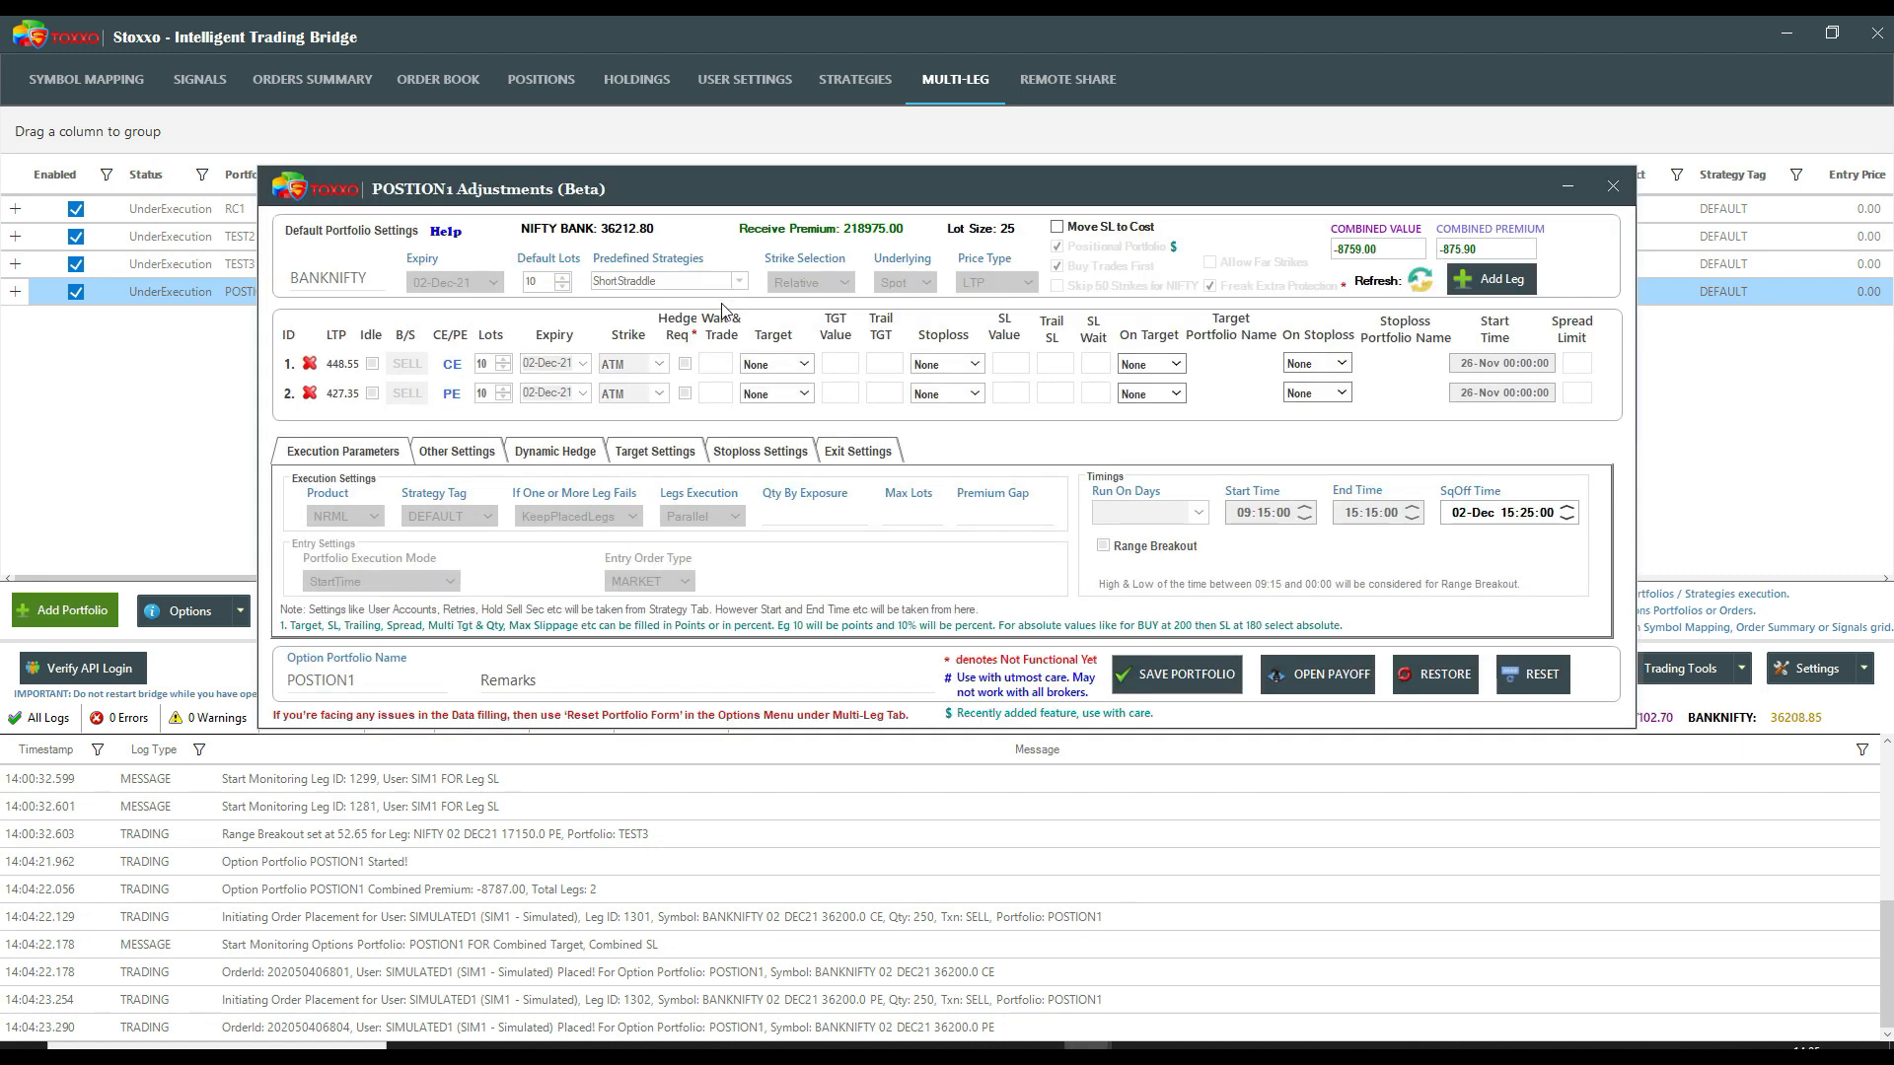
mouse_move(717, 323)
click(1484, 289)
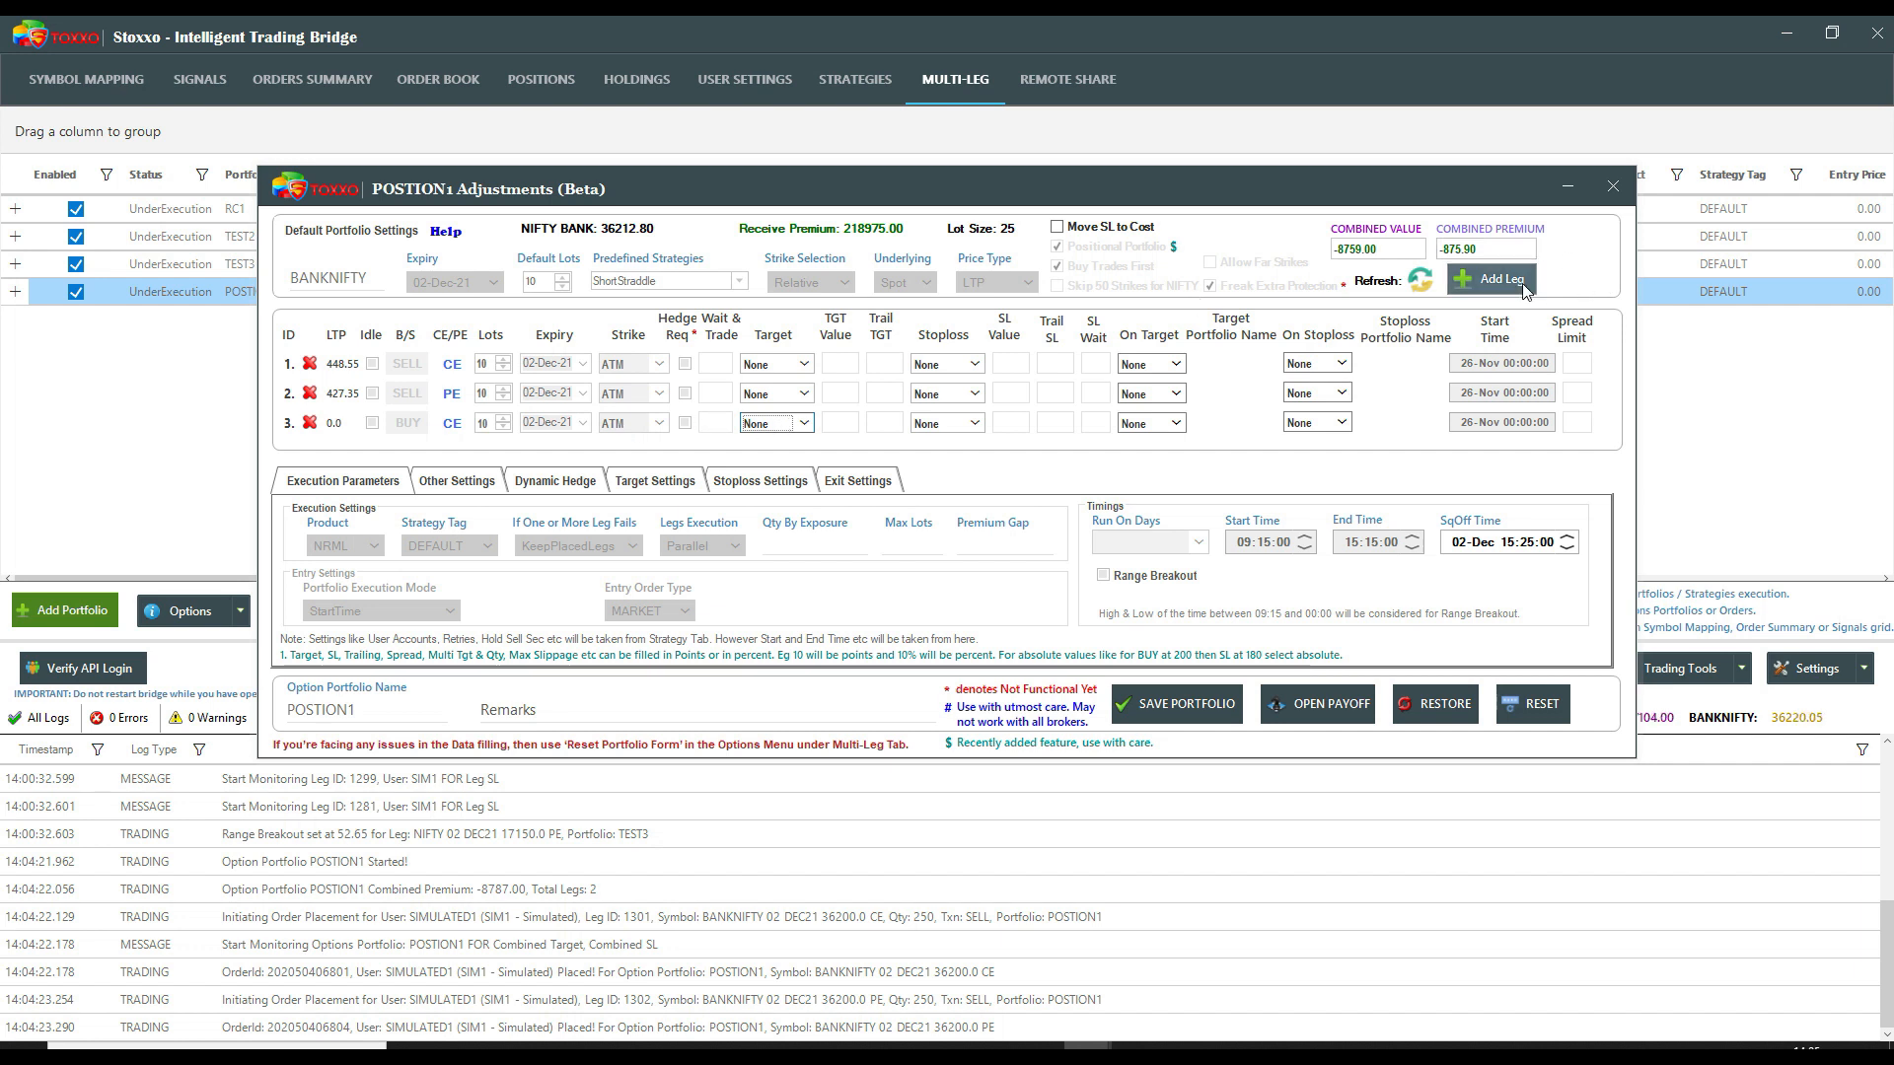
click(308, 424)
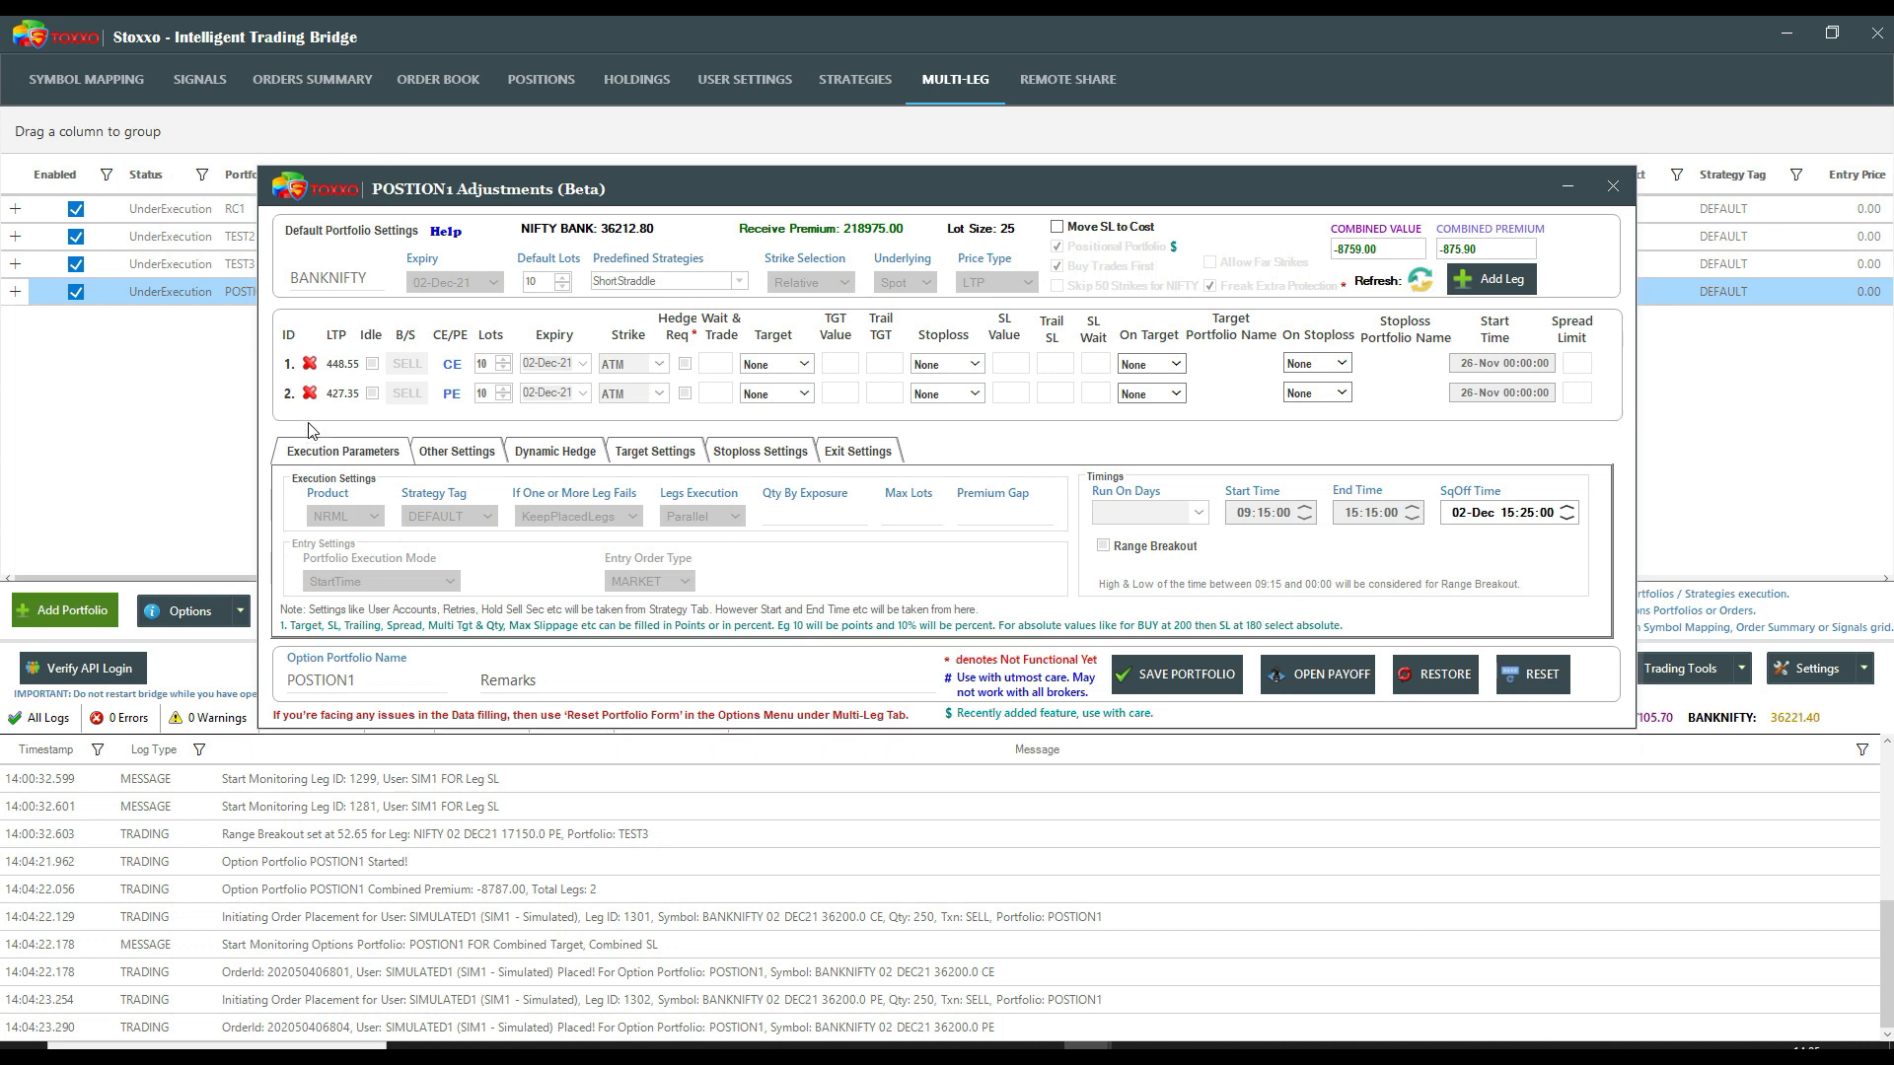
click(1613, 188)
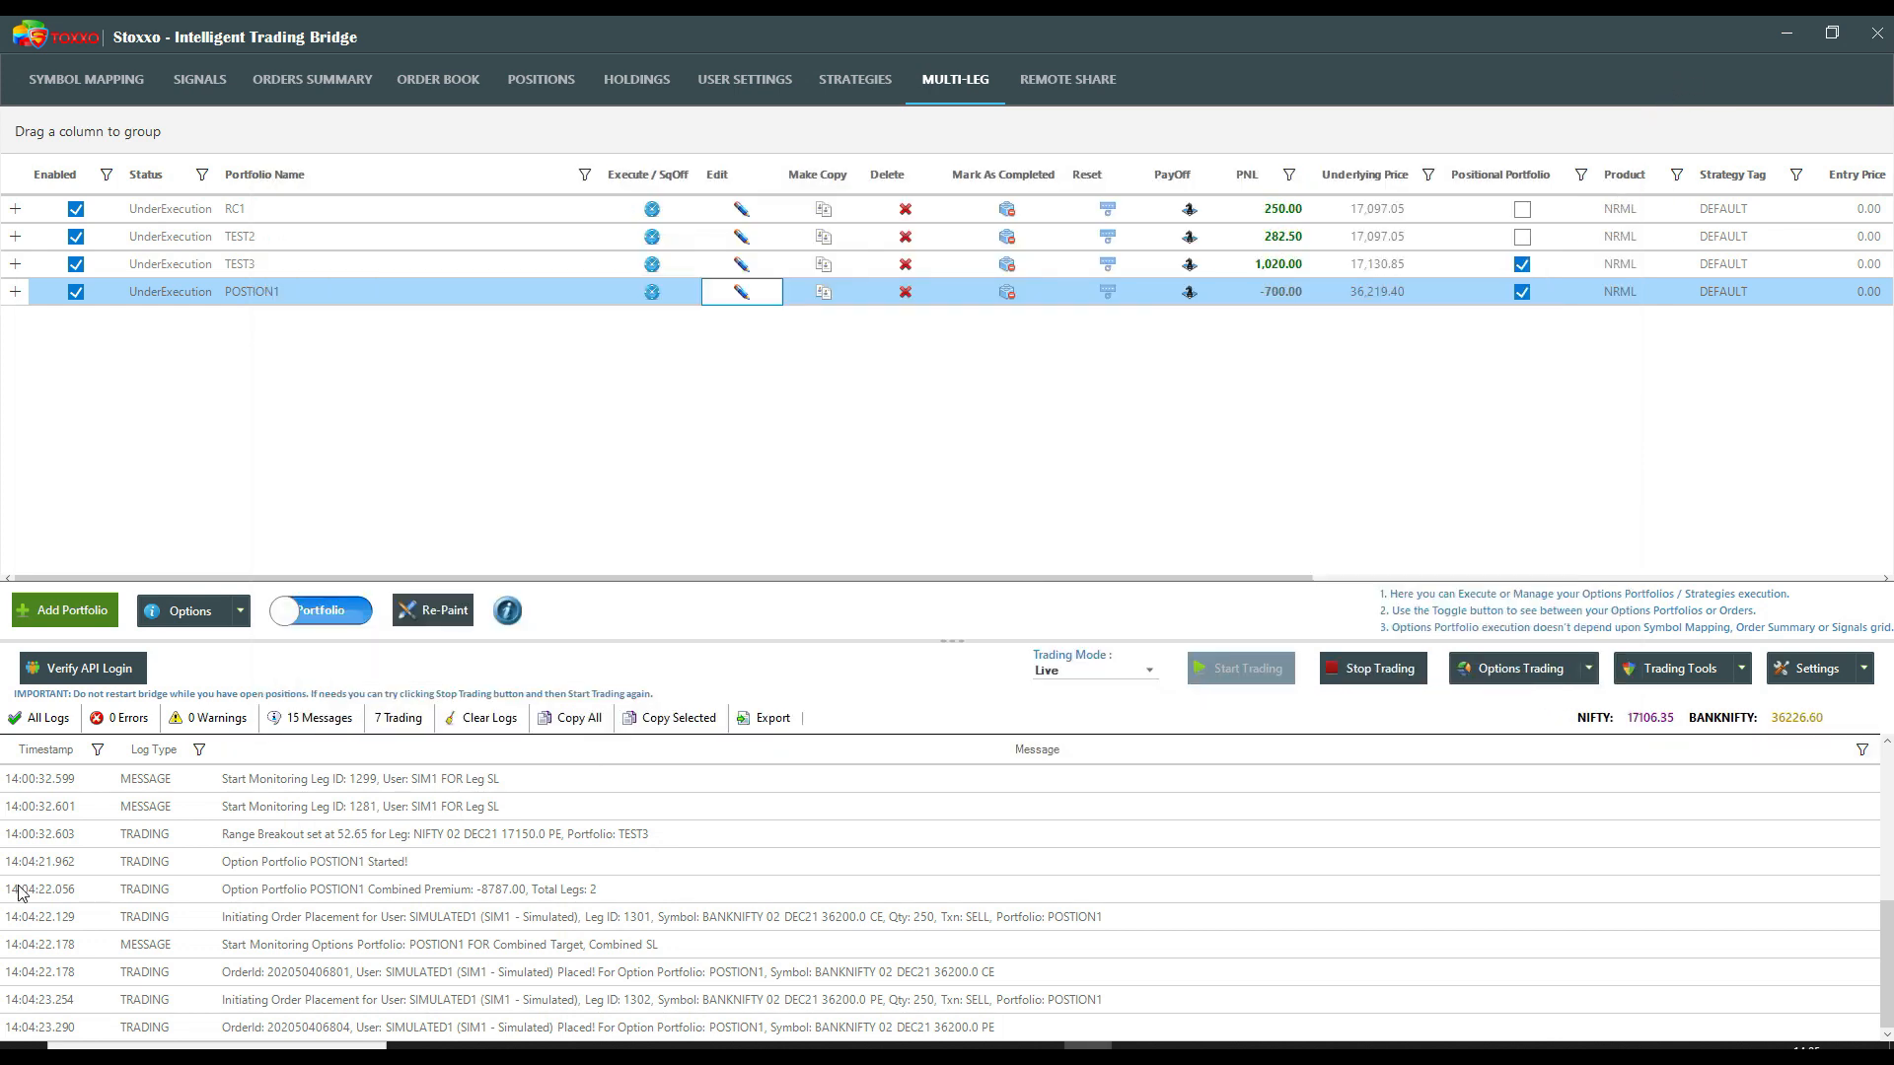
- Close Stoxxo, confirm the exit, and relaunch and log in to it from the desktop
click(1876, 36)
click(1010, 645)
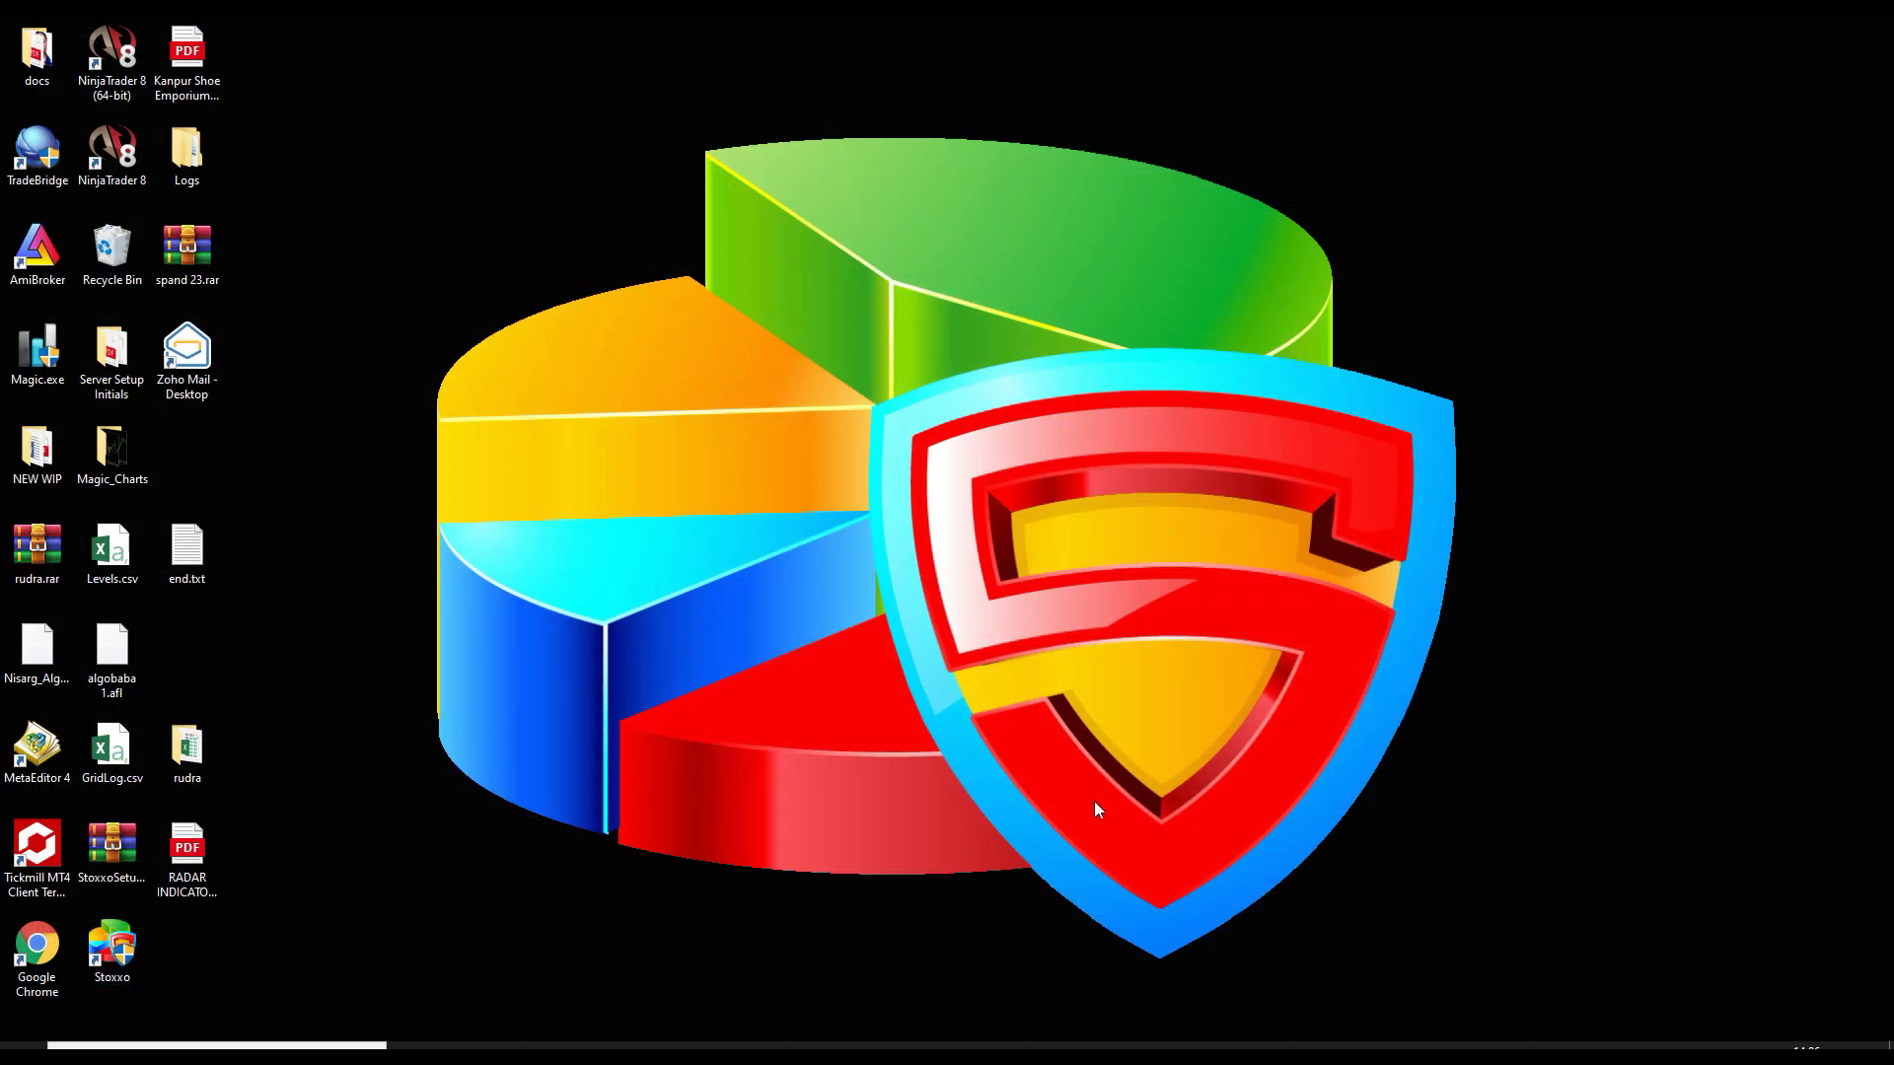
double_click(112, 945)
click(1159, 654)
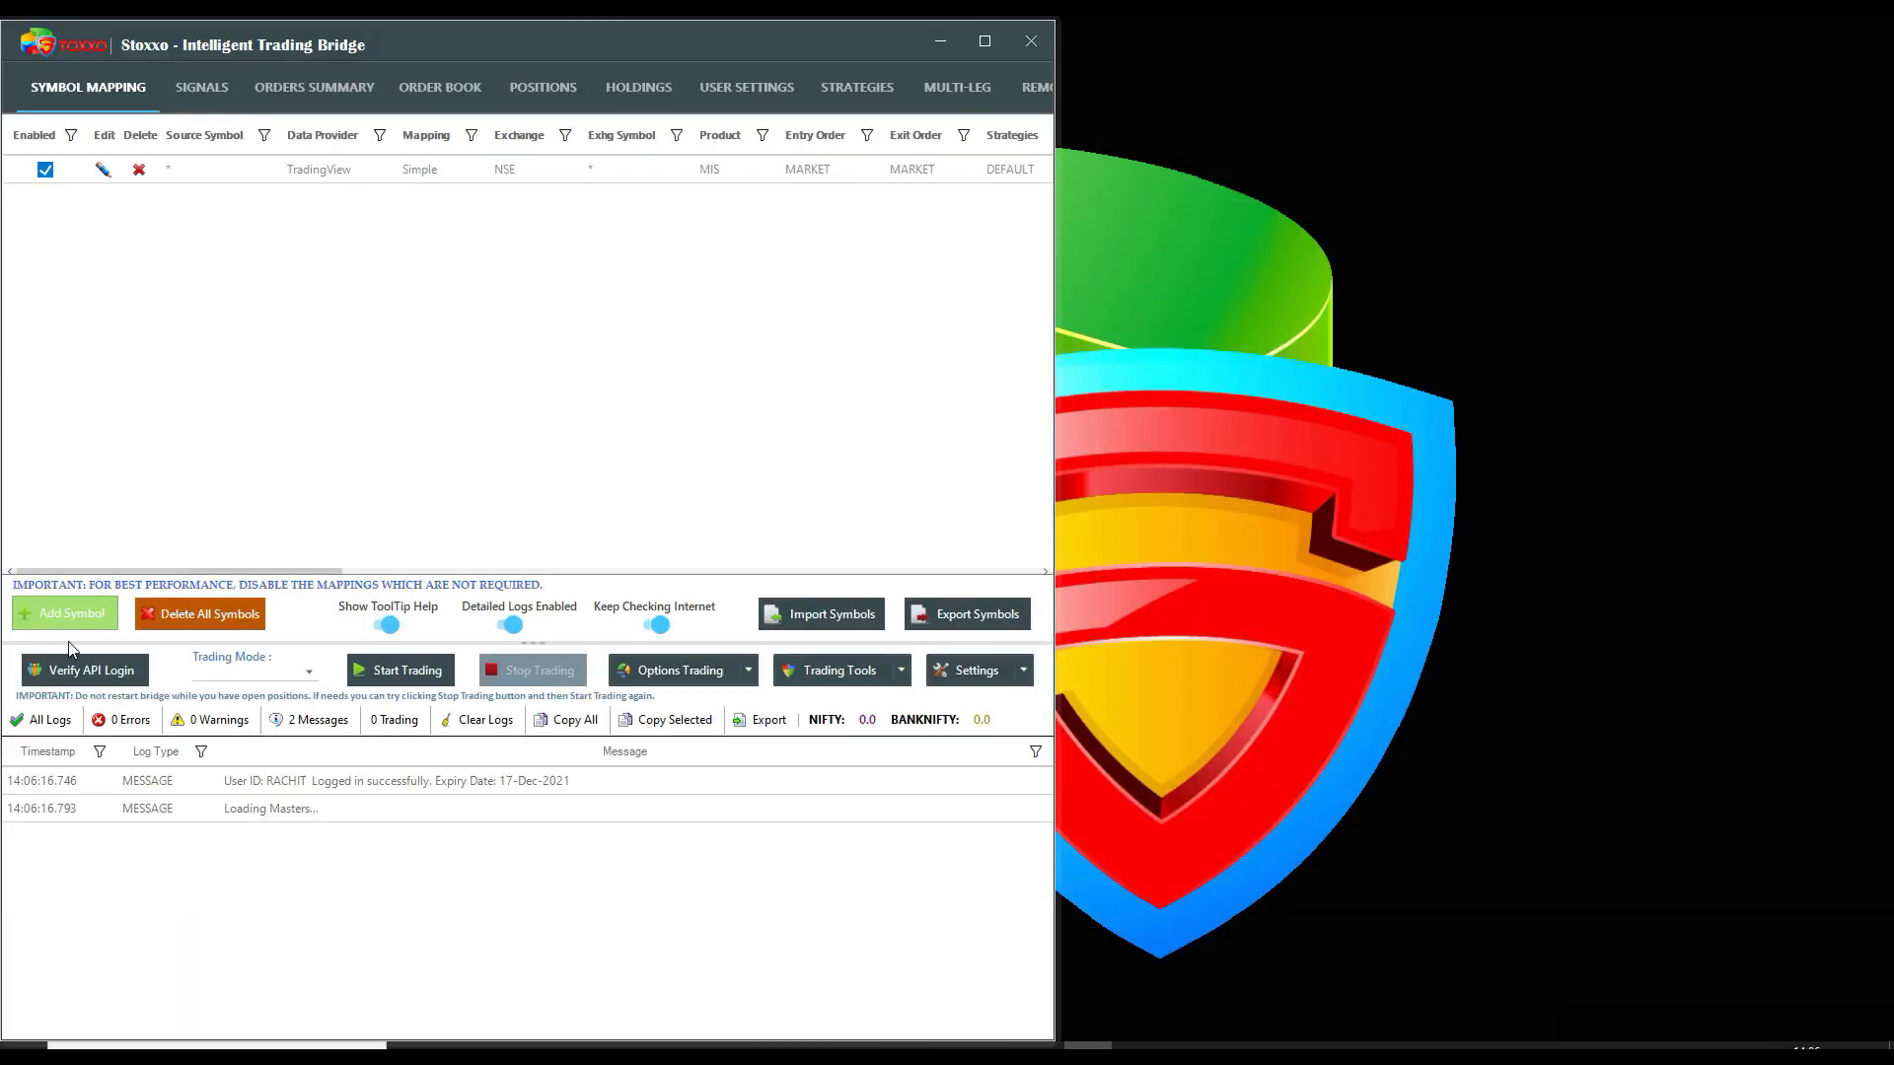
- Verify the broker API logins, set the trading mode to Live, maximize the window and start trading once the masters have loaded
click(69, 669)
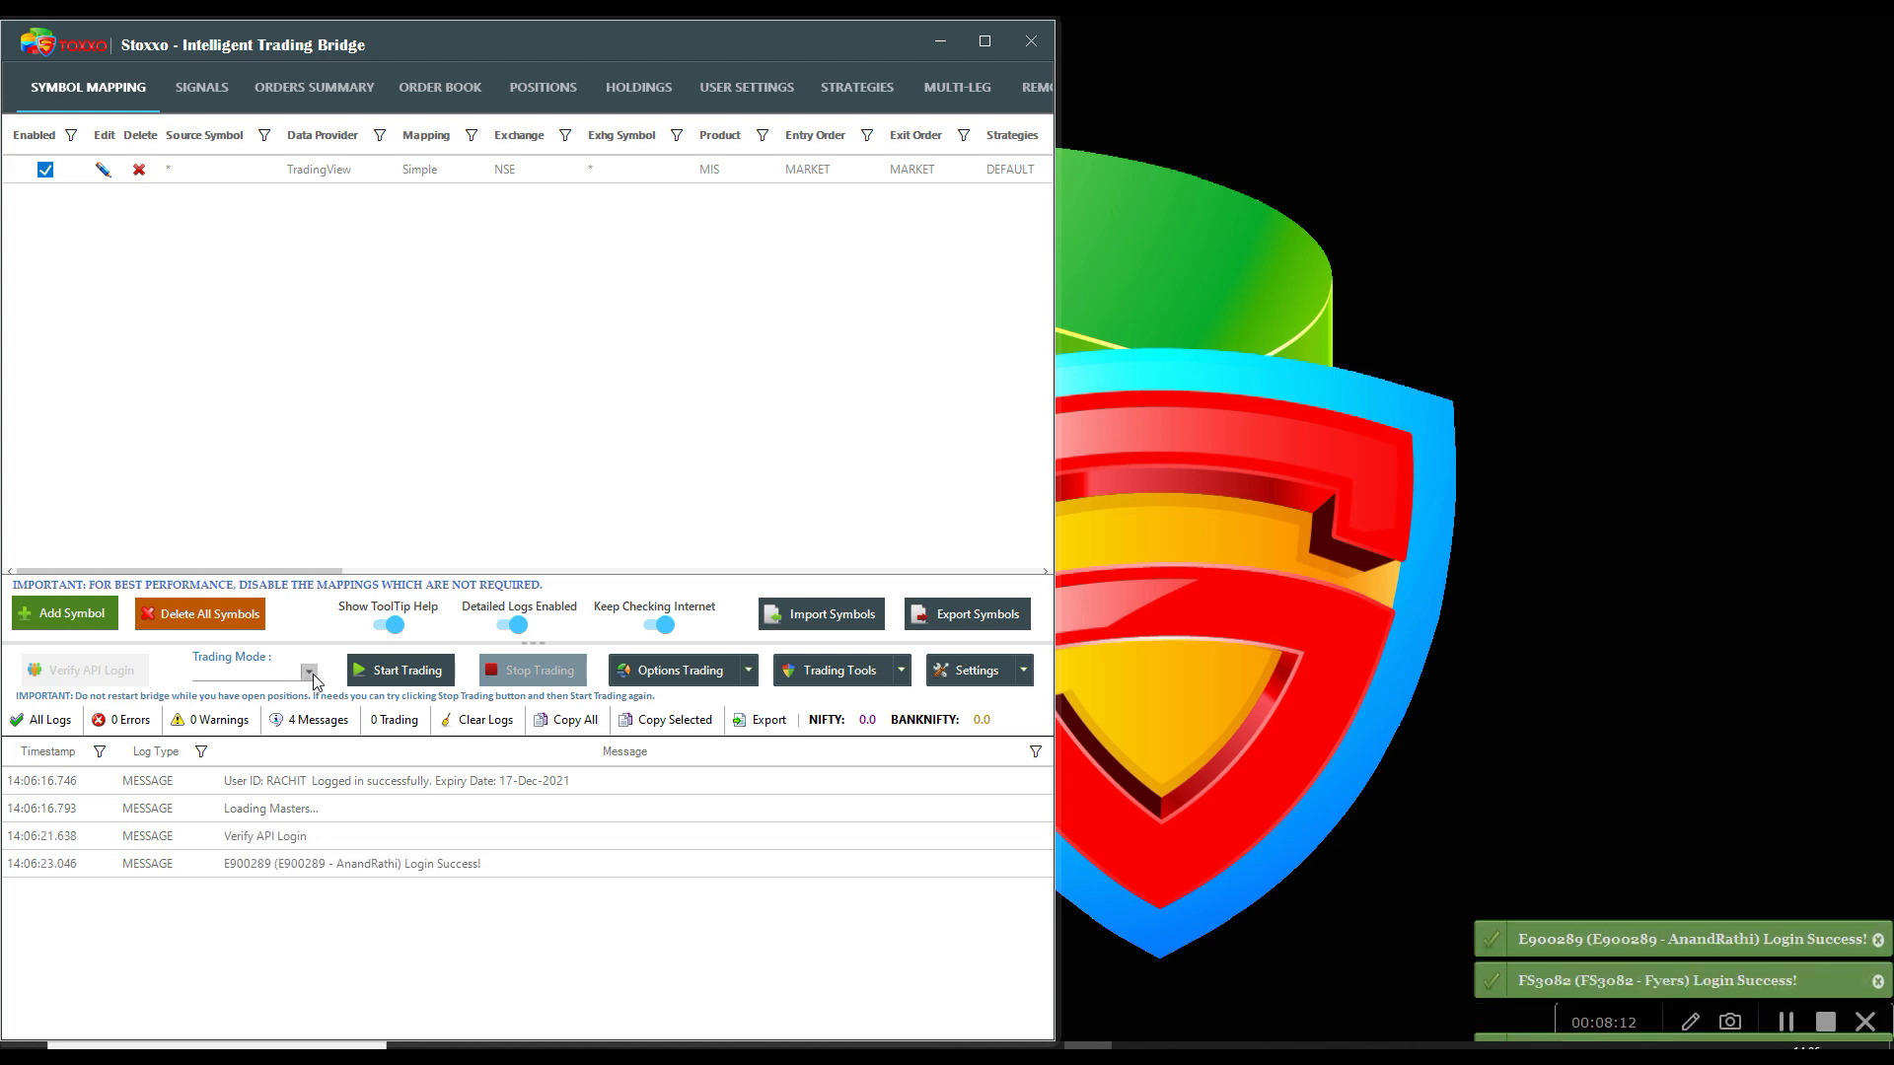
click(309, 672)
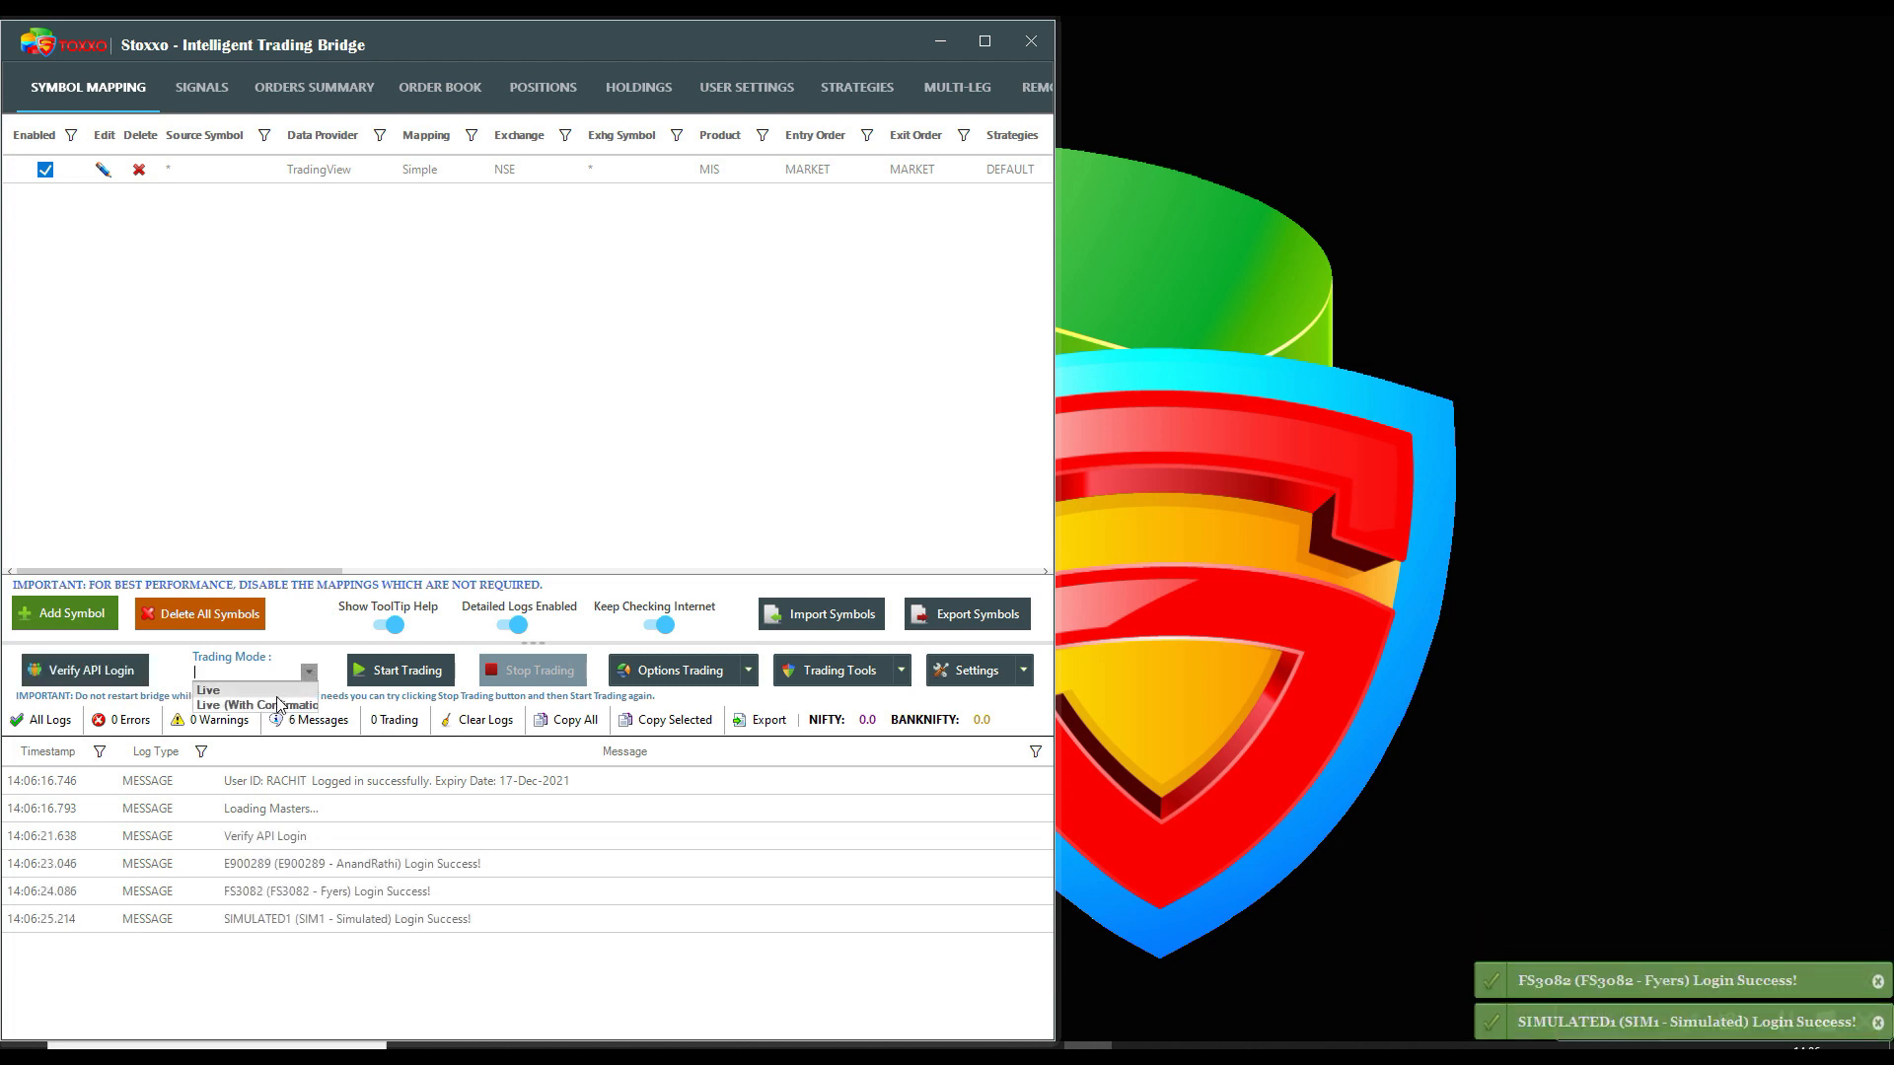
click(312, 692)
click(399, 671)
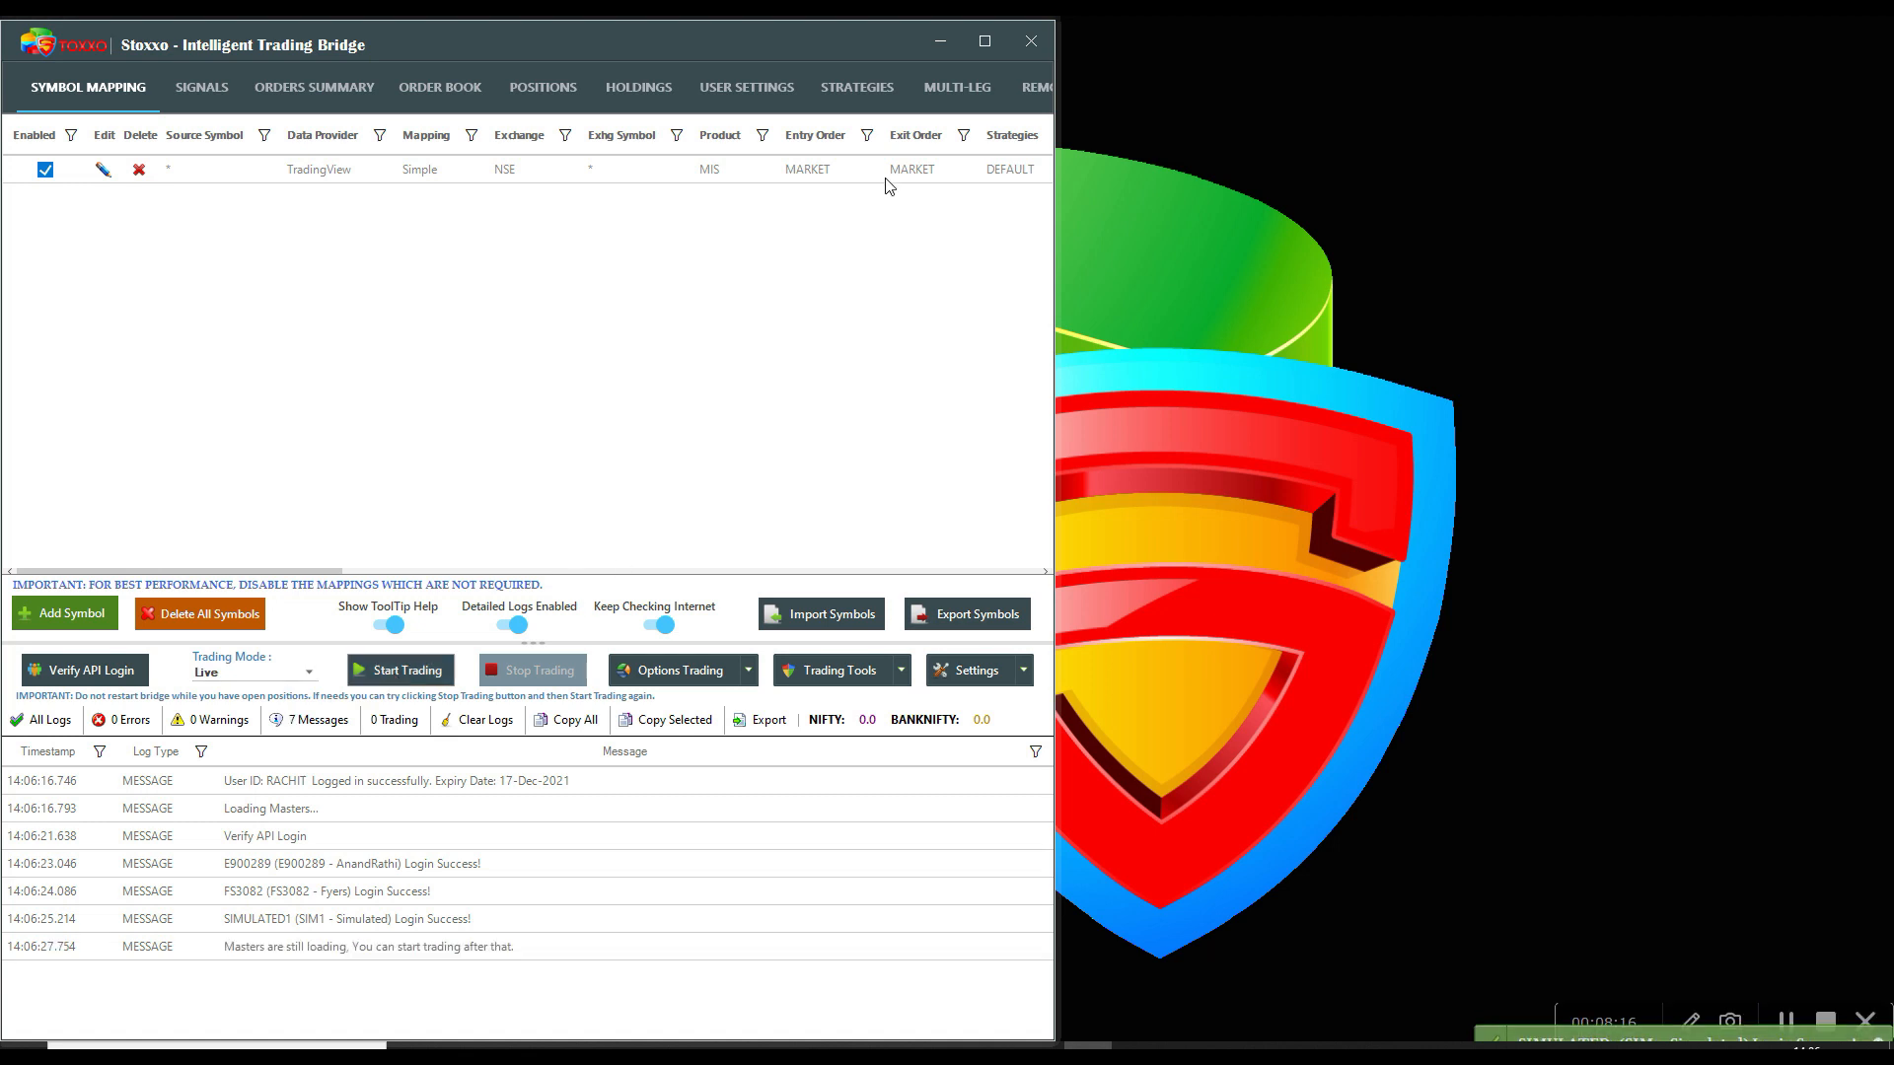
click(985, 40)
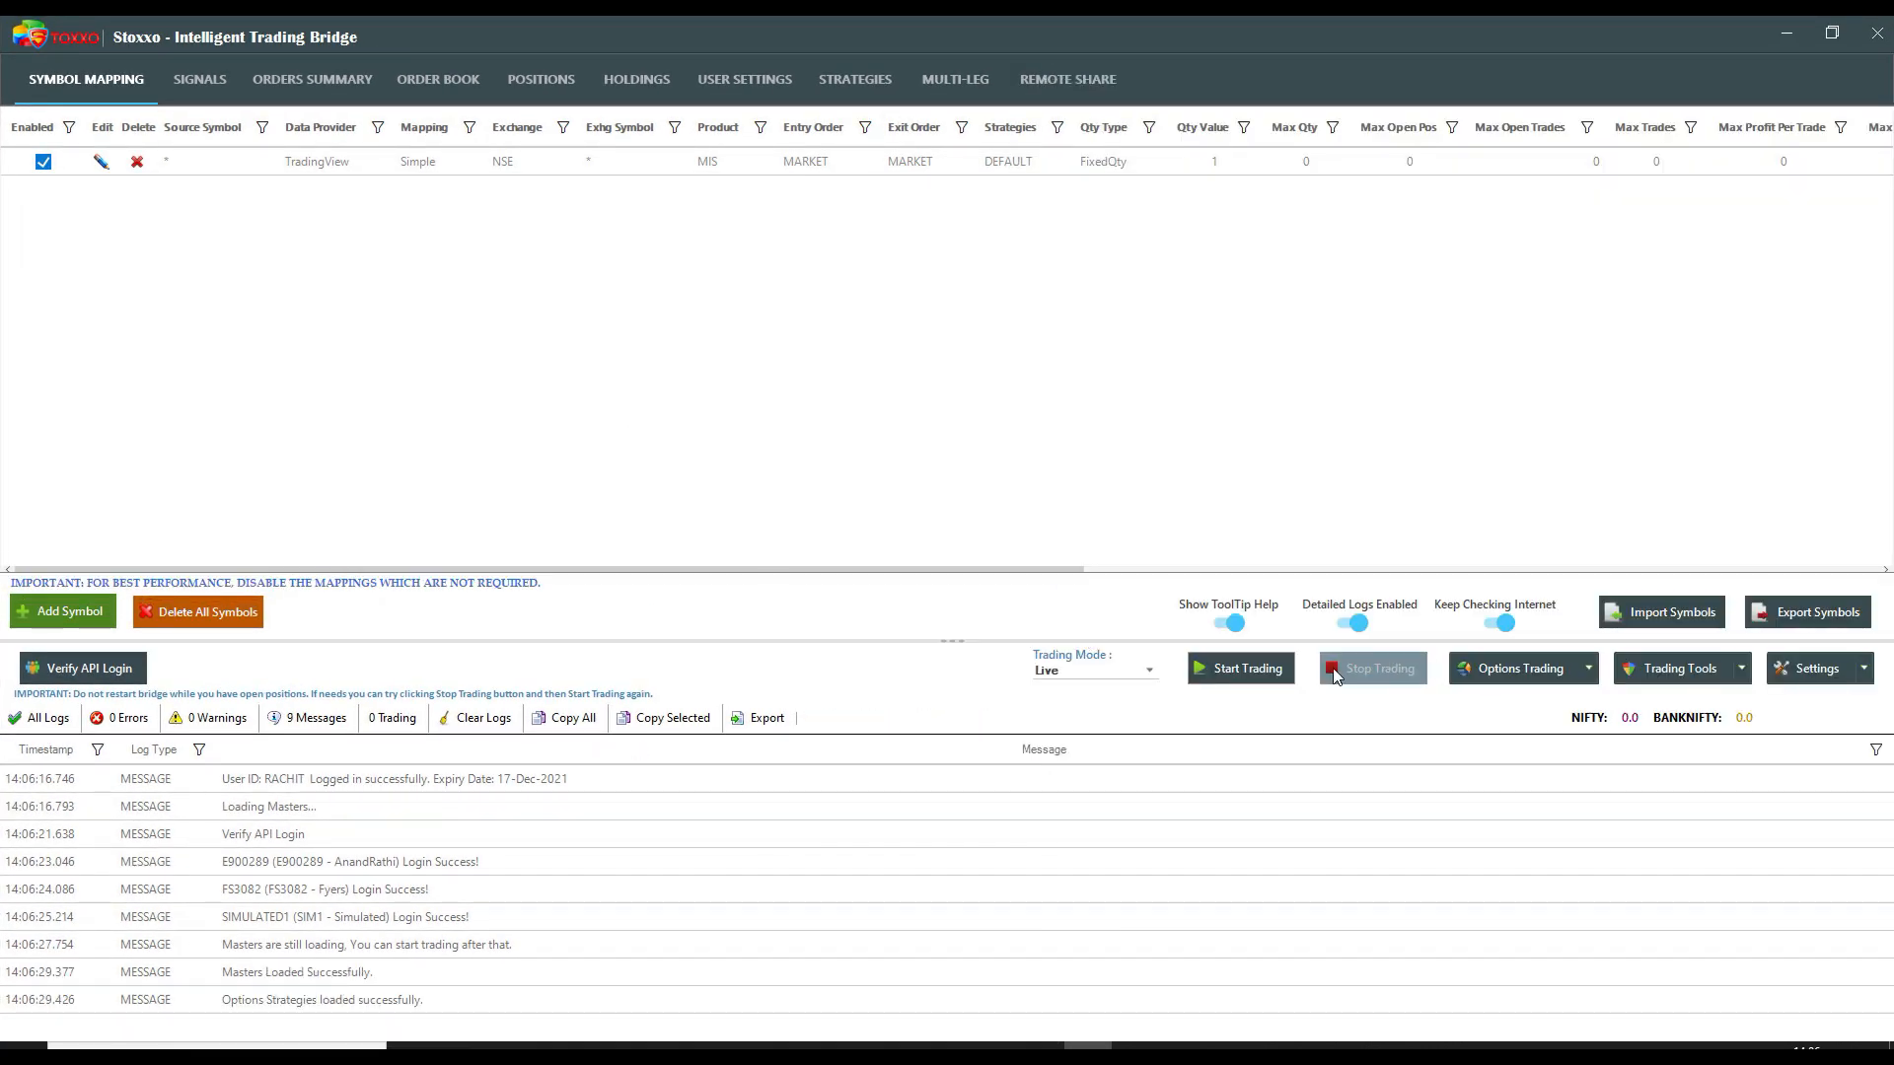
click(1275, 675)
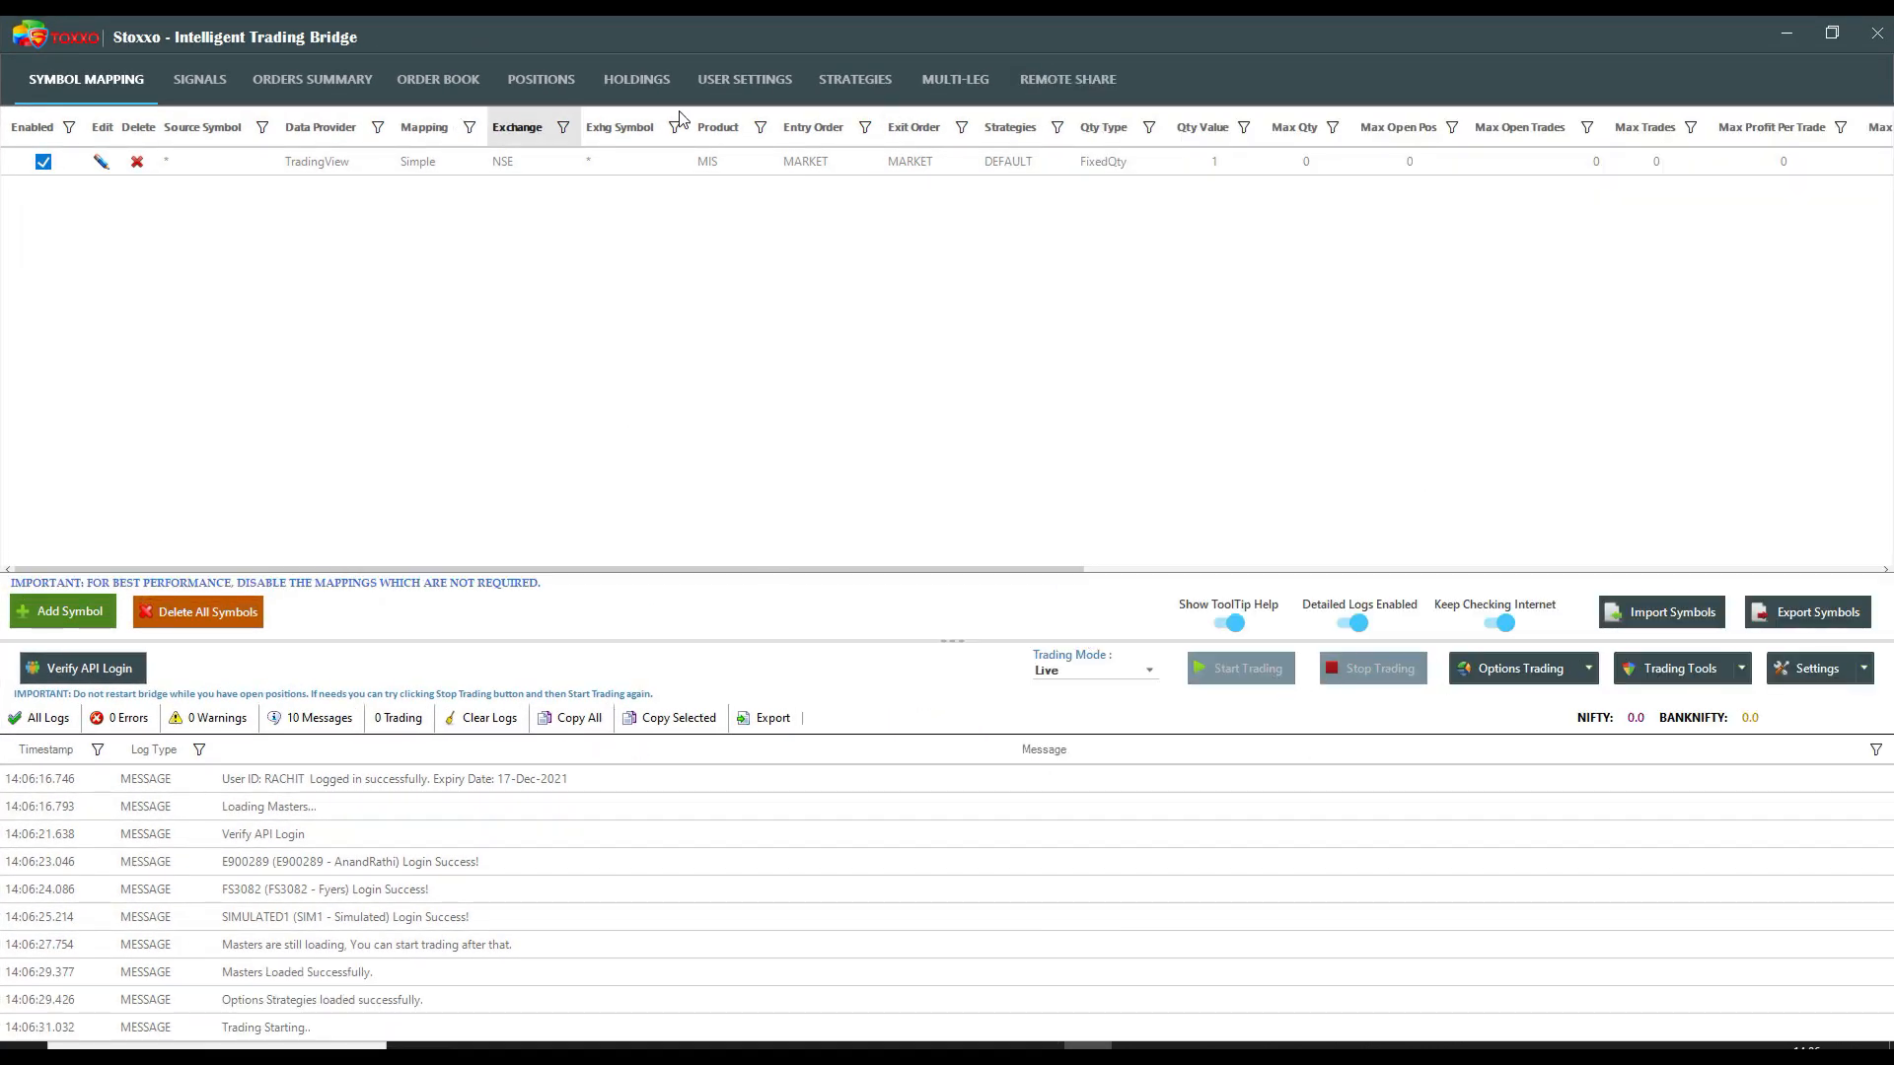
- Create a new multi-leg NIFTY portfolio from the predefined ShortStraddle strategy and choose its run days, including Monday and Tuesday
click(954, 83)
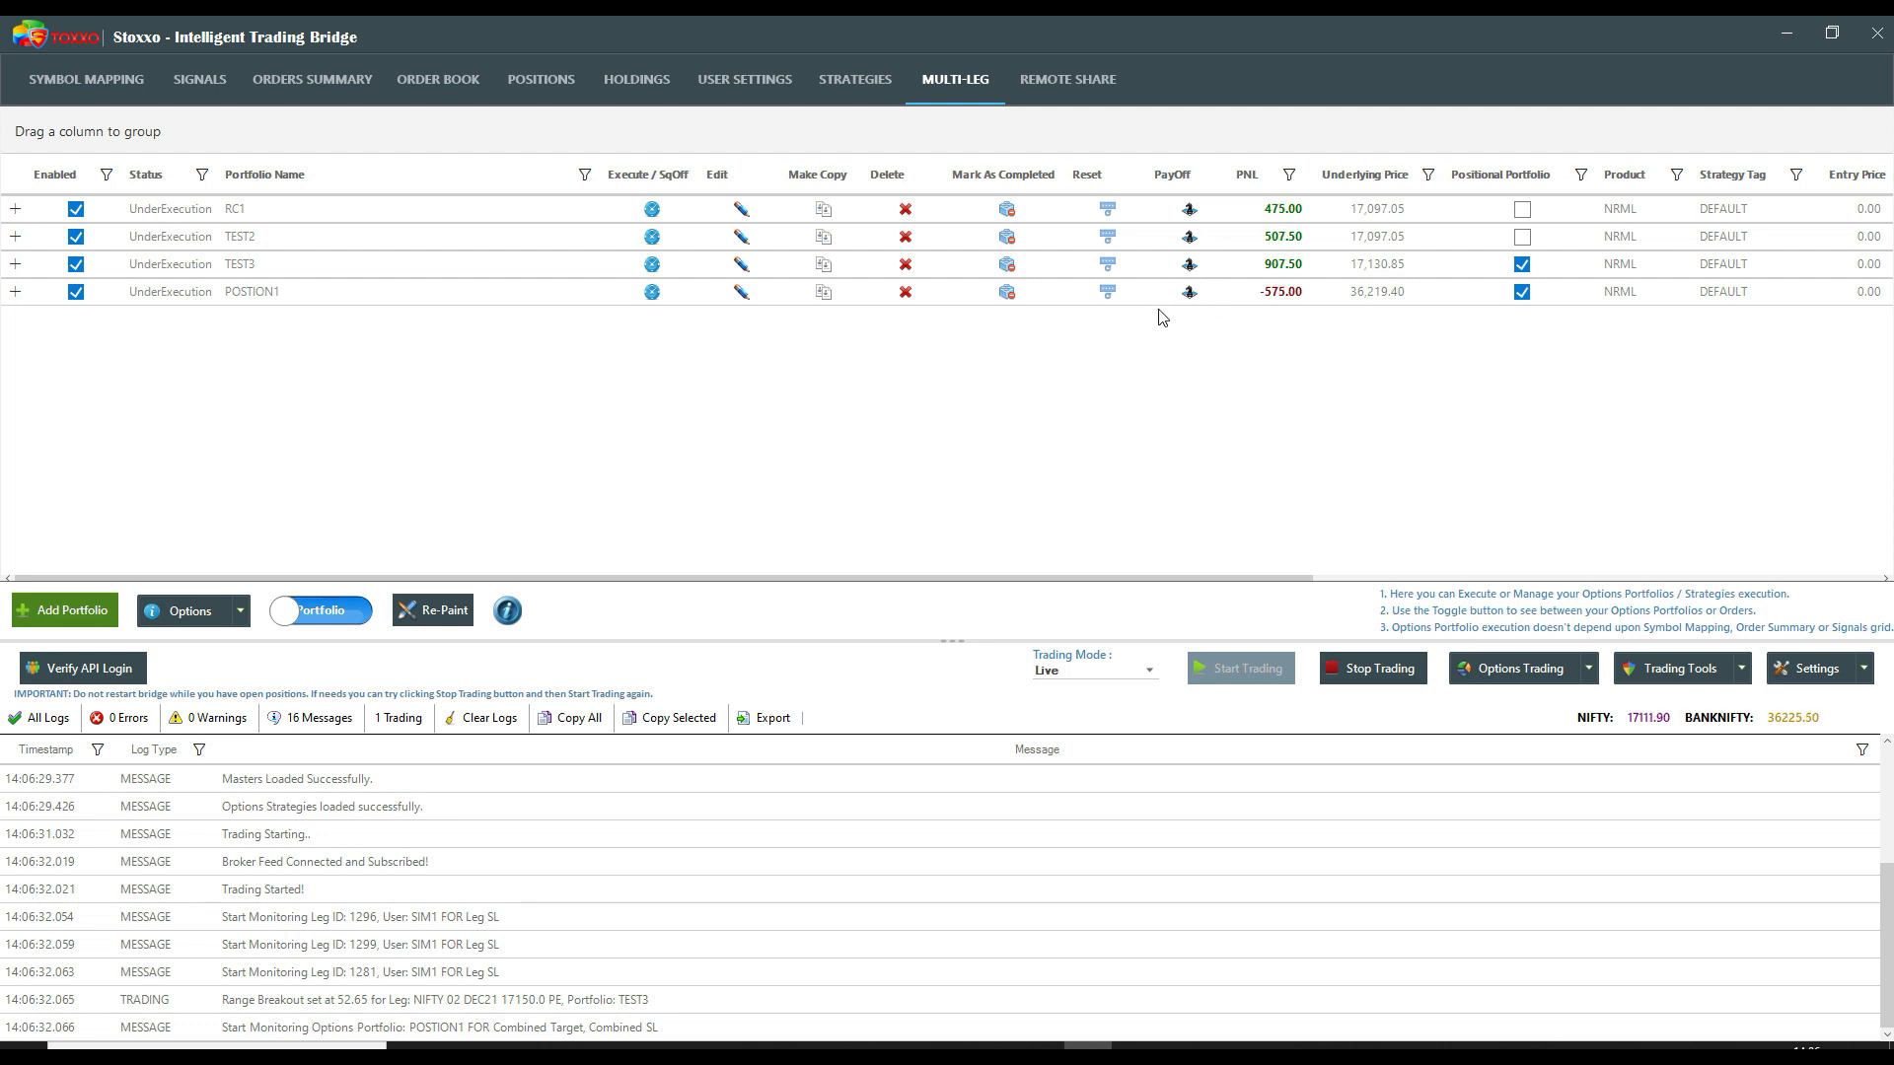
click(42, 625)
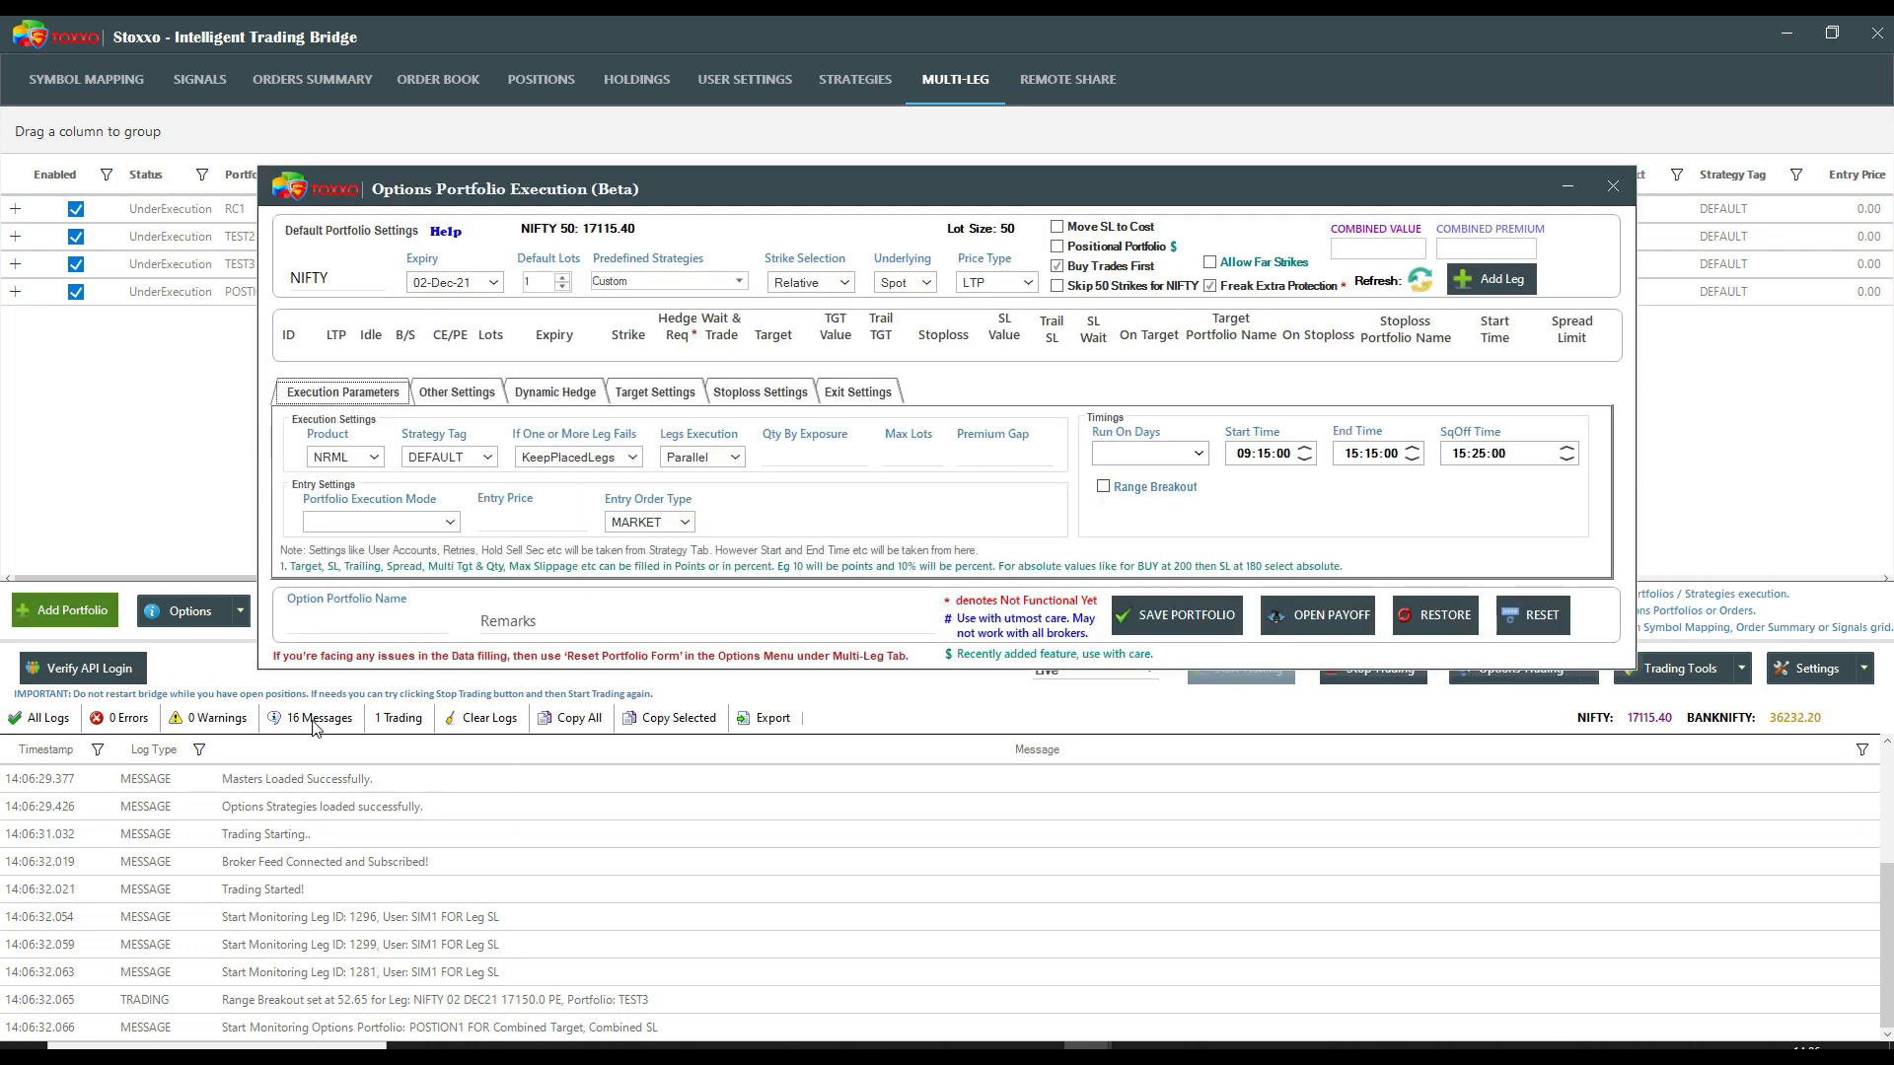
click(738, 283)
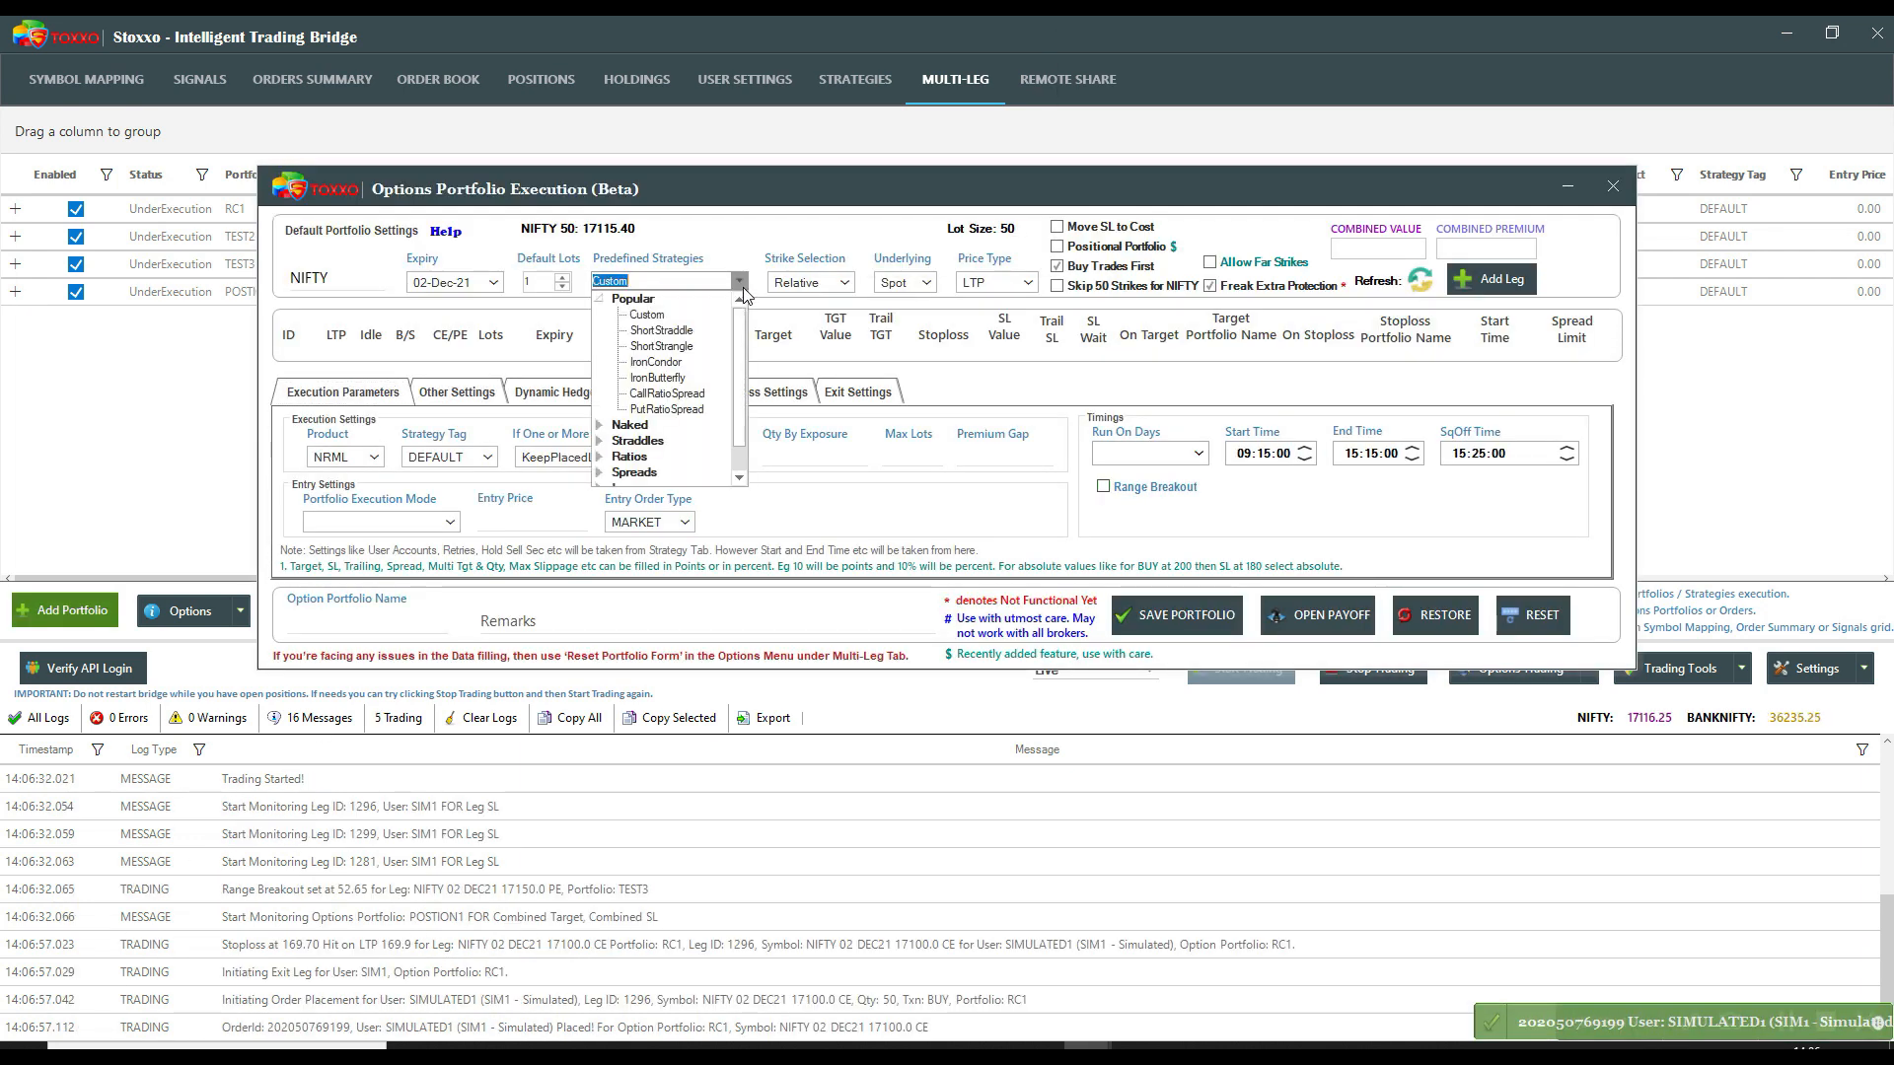
click(663, 330)
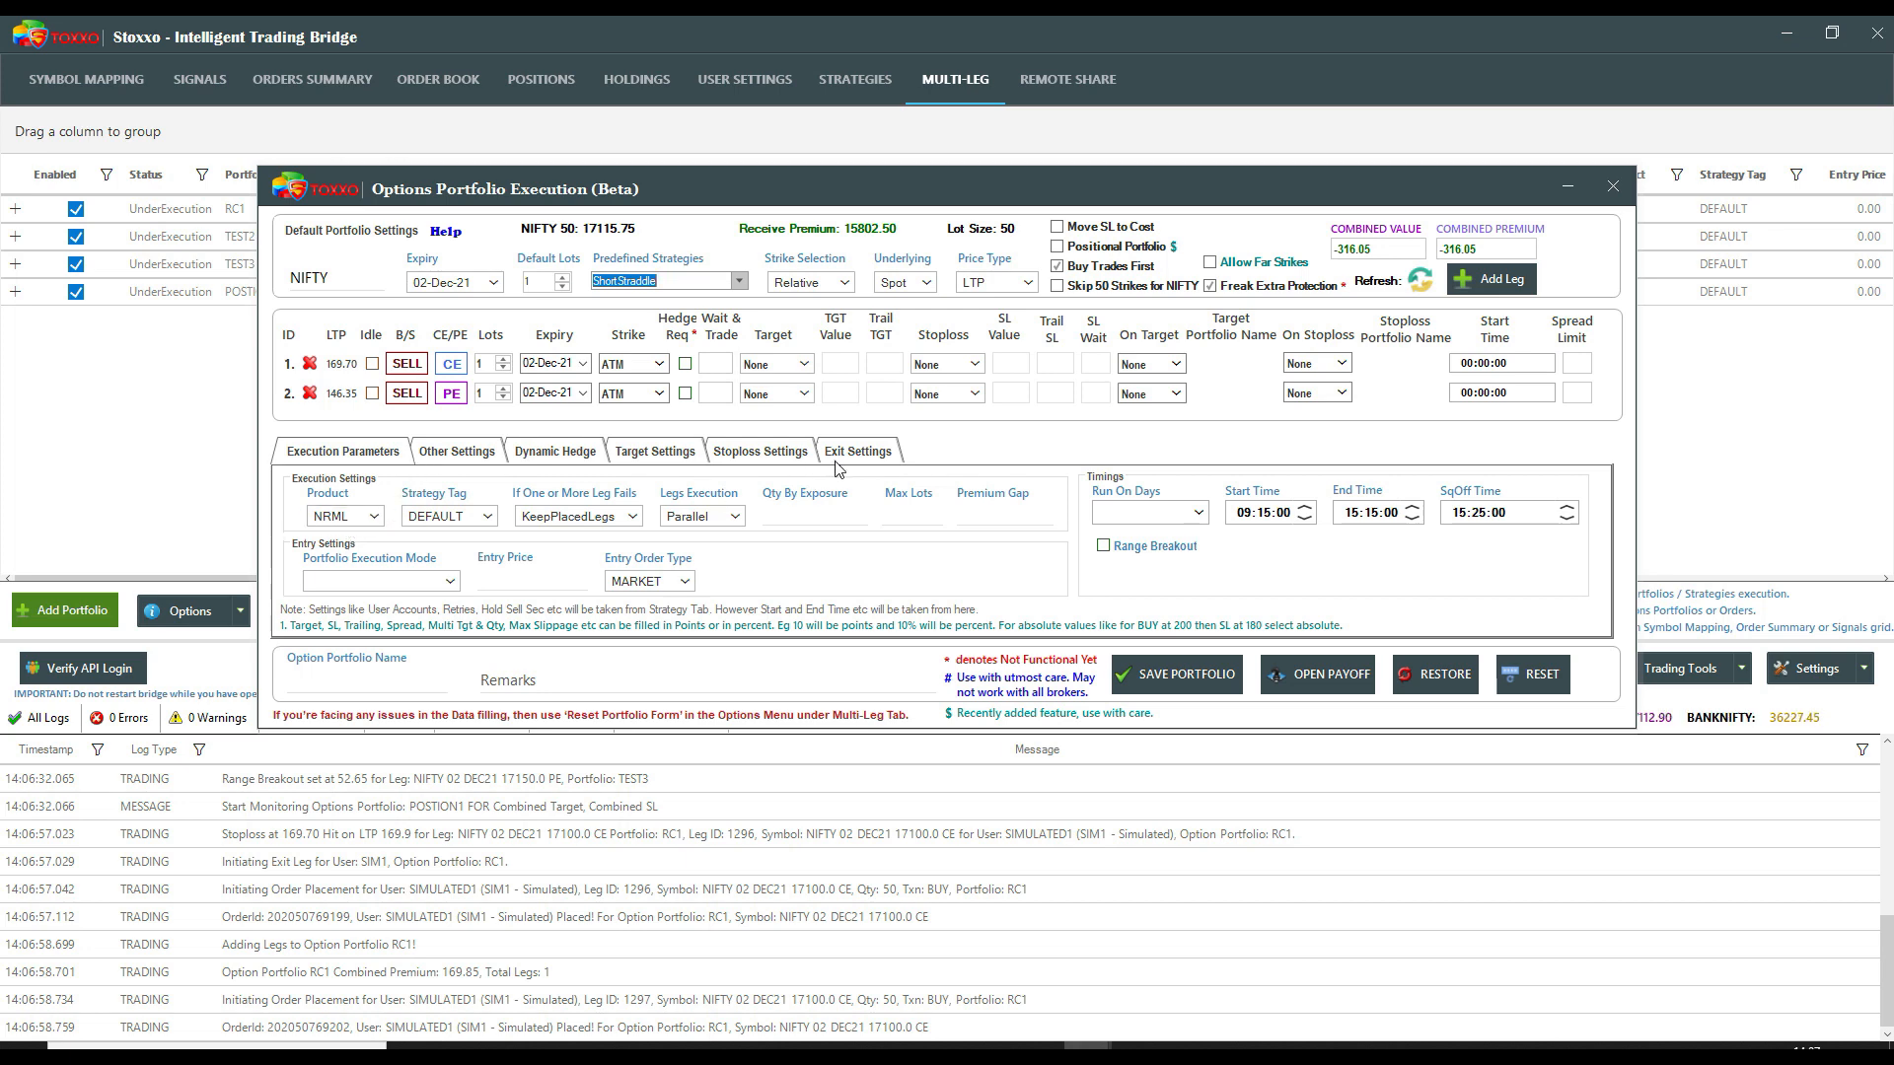
click(1124, 513)
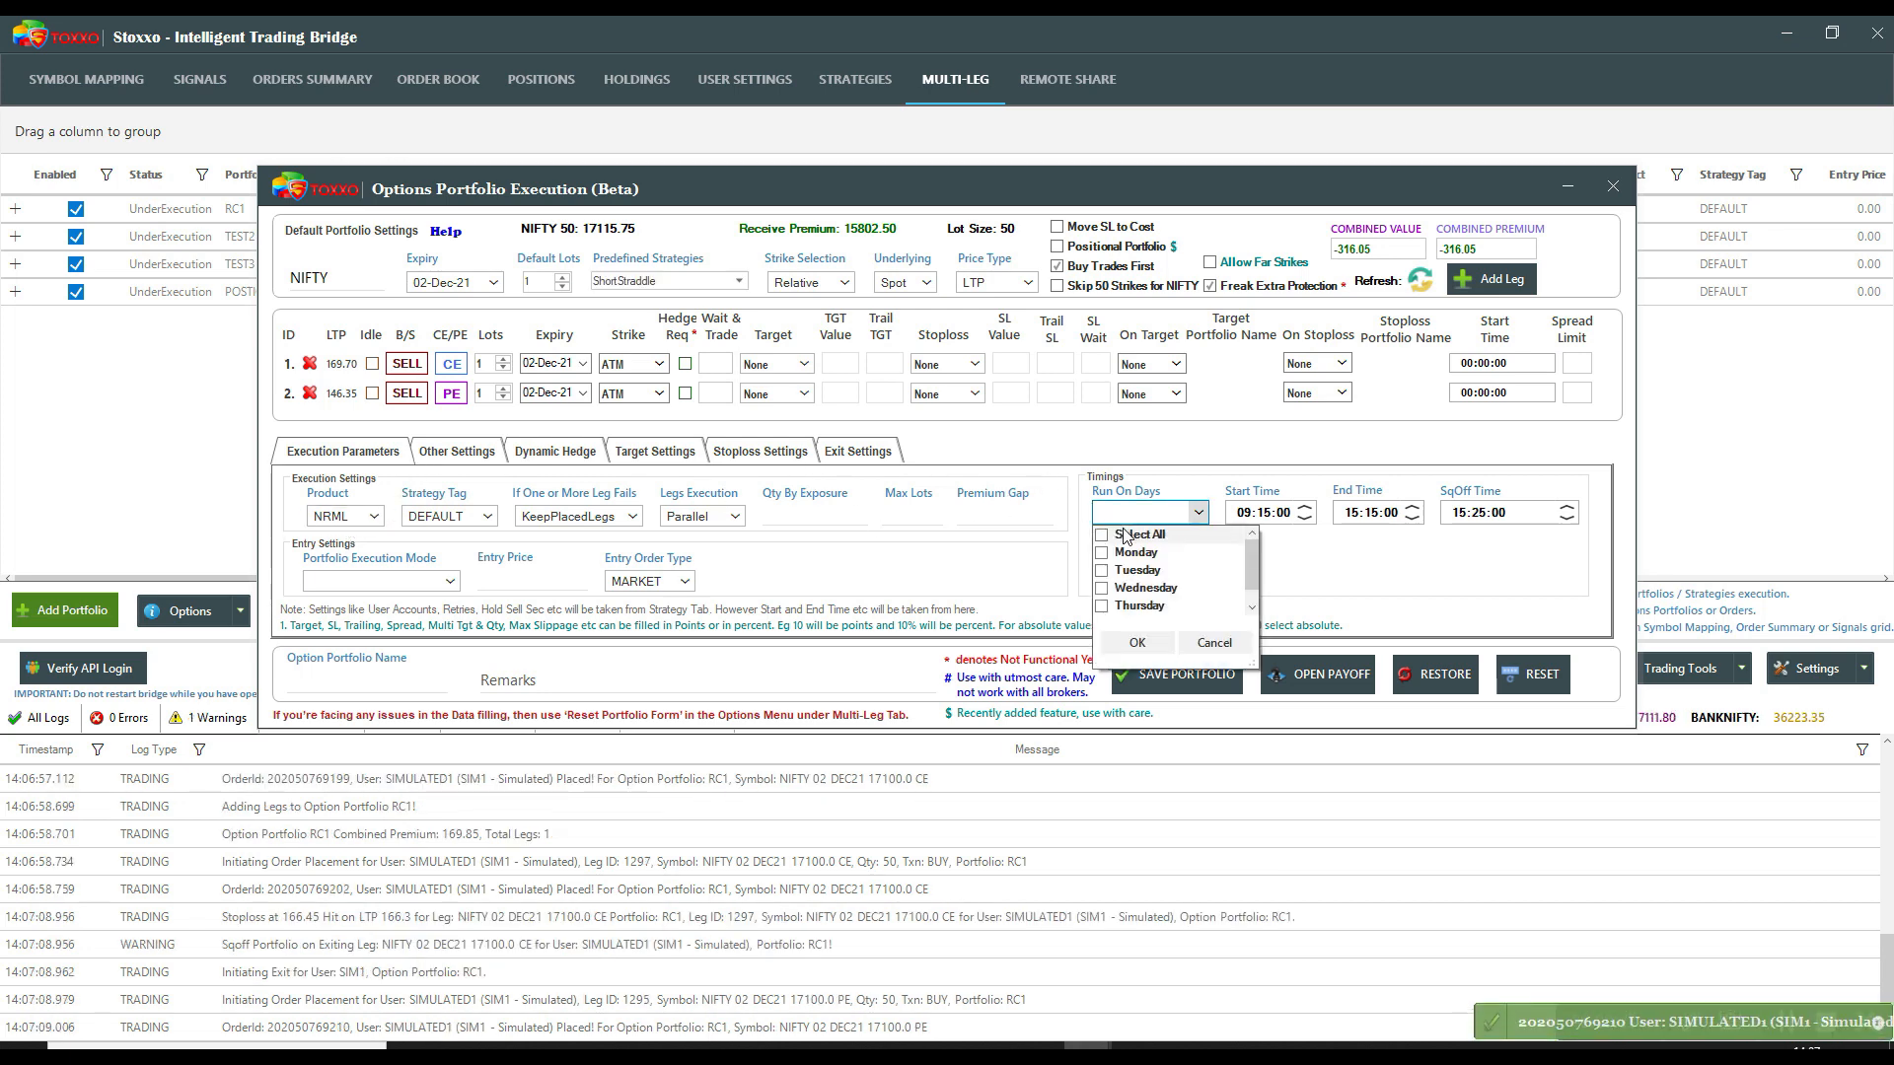
click(1138, 642)
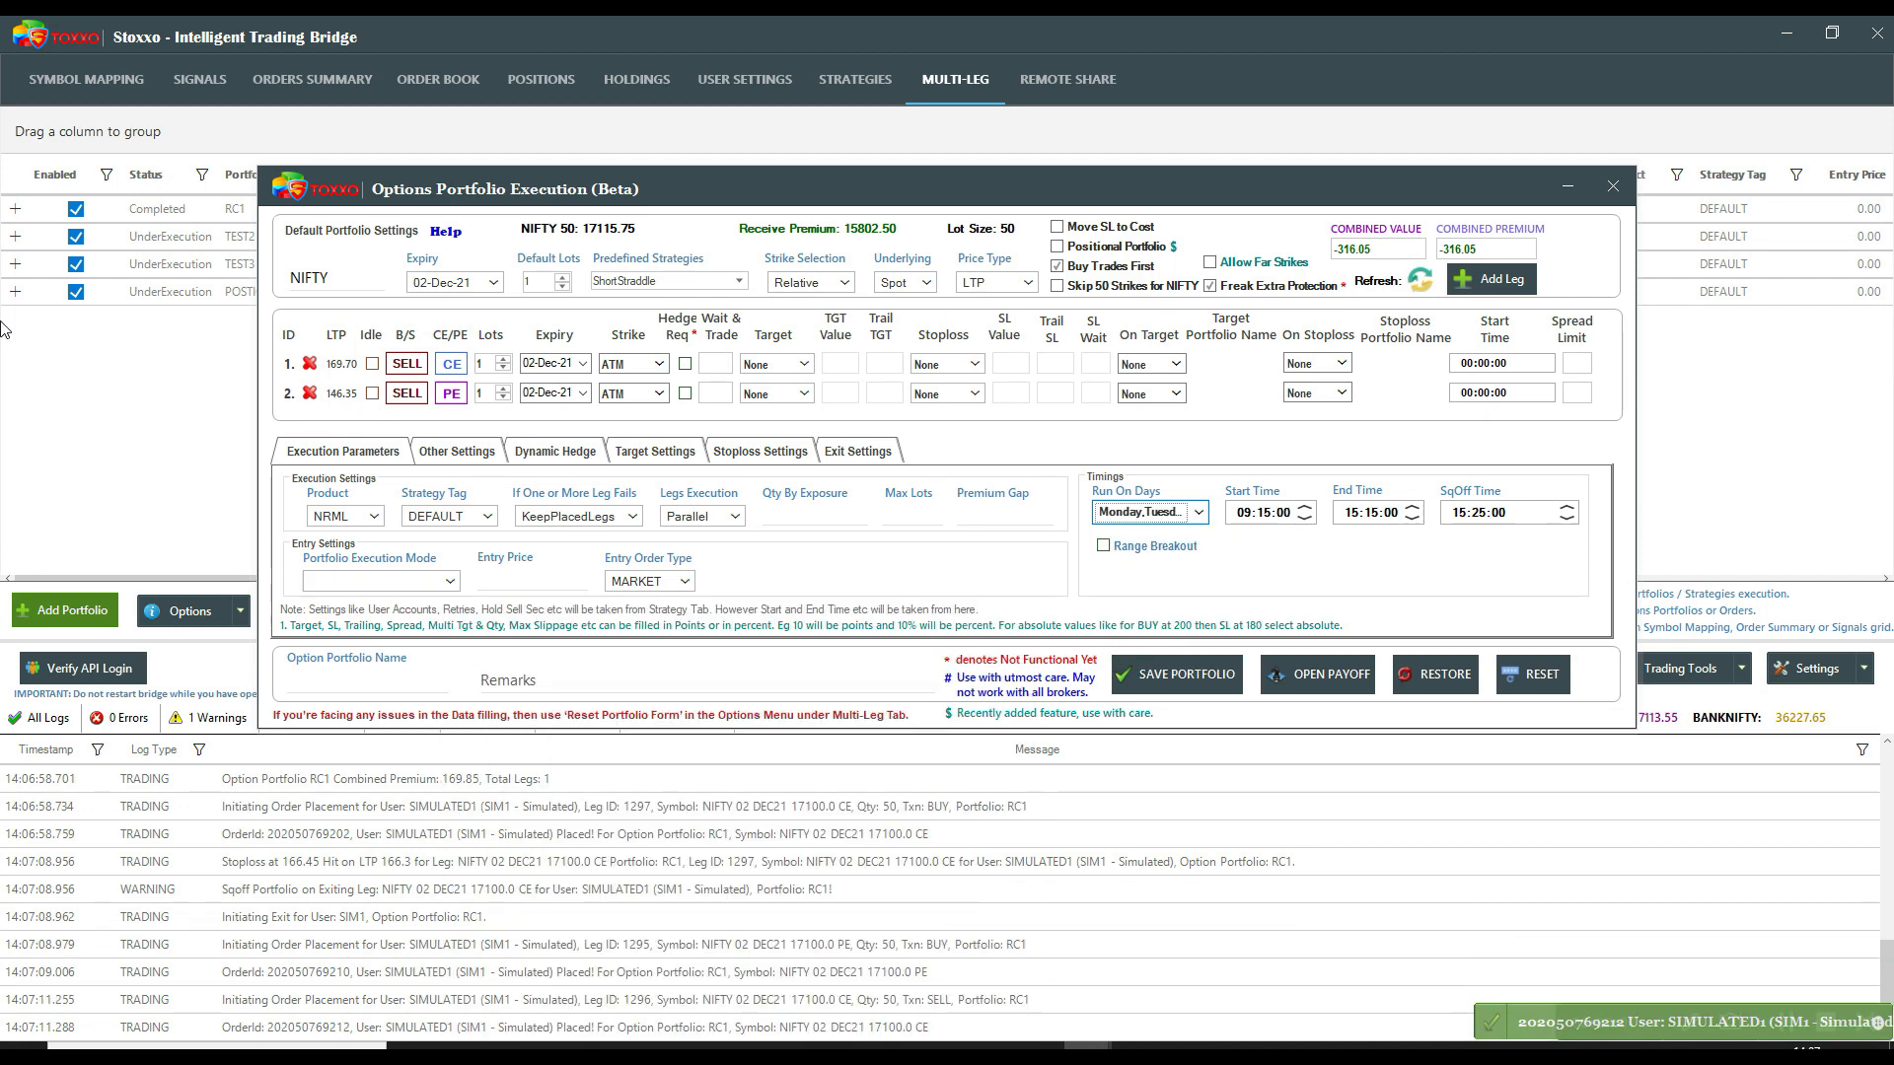
- Move the portfolio form aside, examine RC1's status, PNL and legs, collapse them and repaint the grid
drag(582, 197, 775, 520)
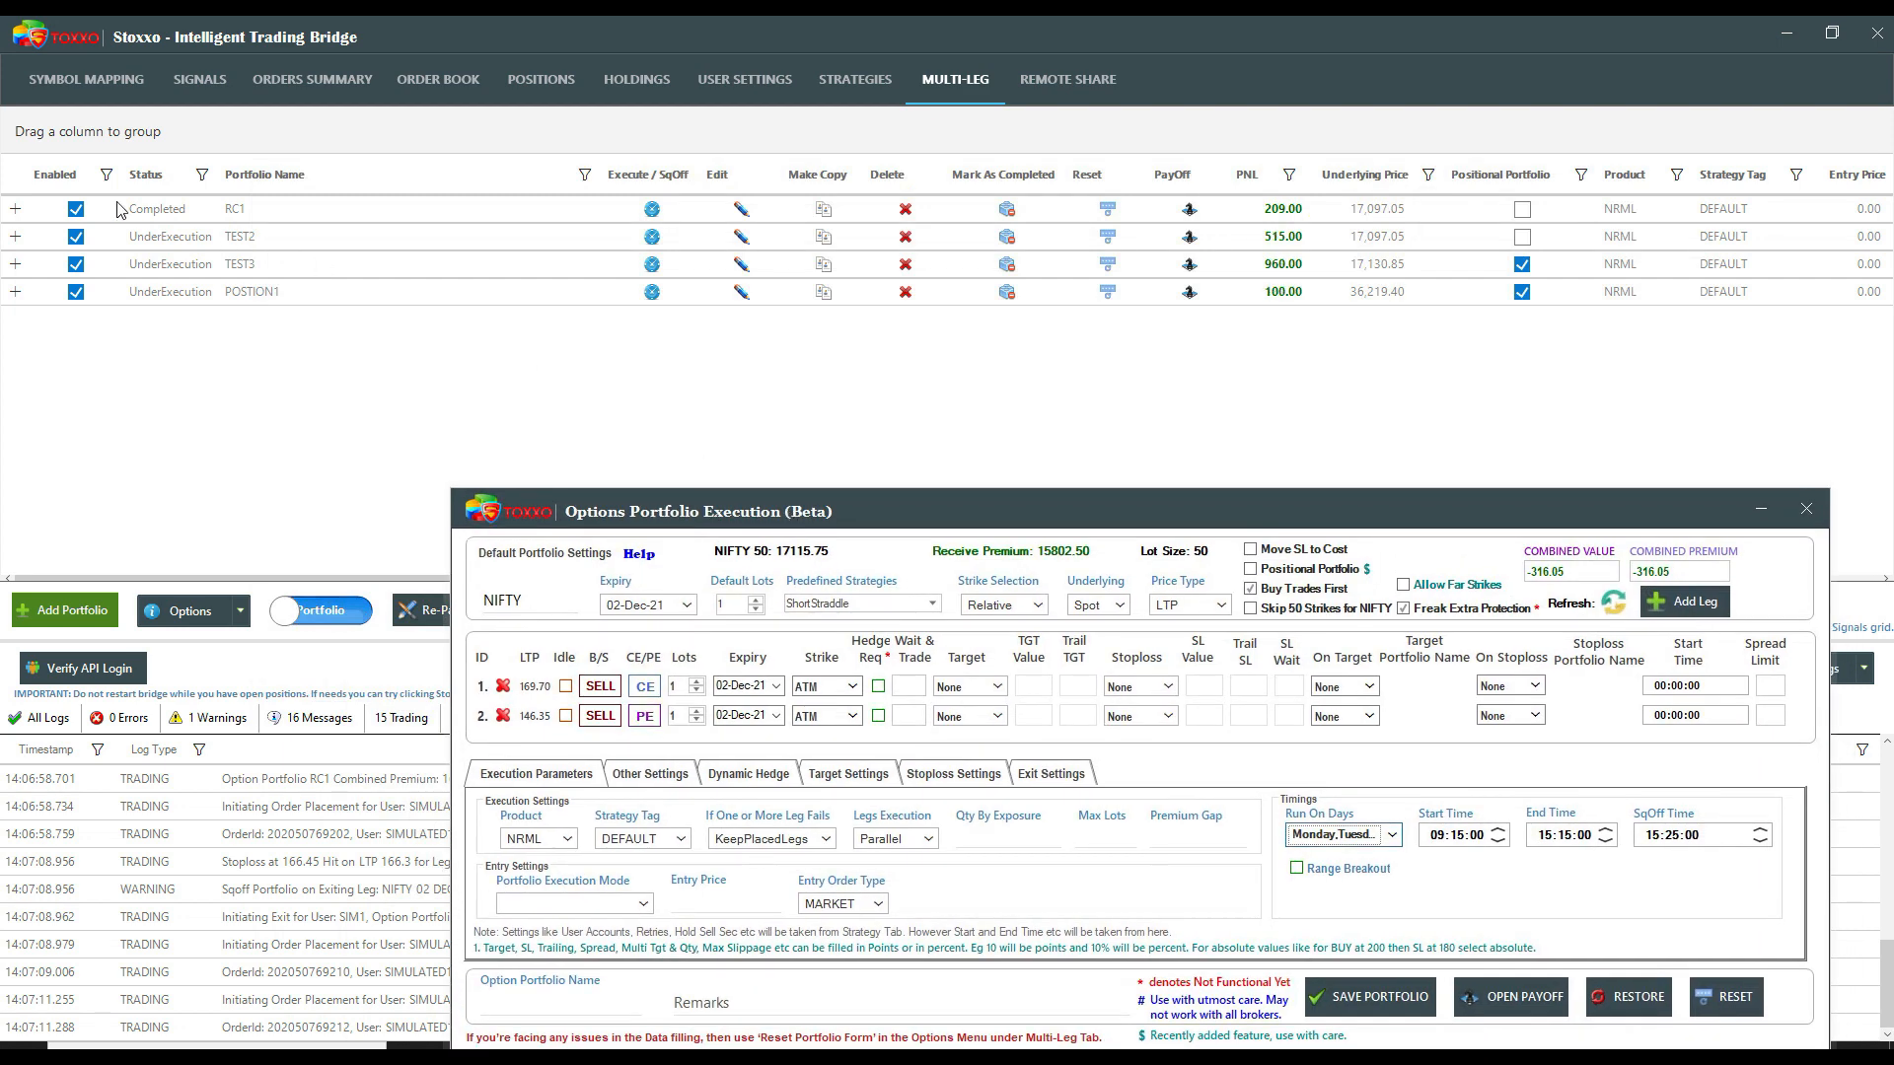
click(194, 211)
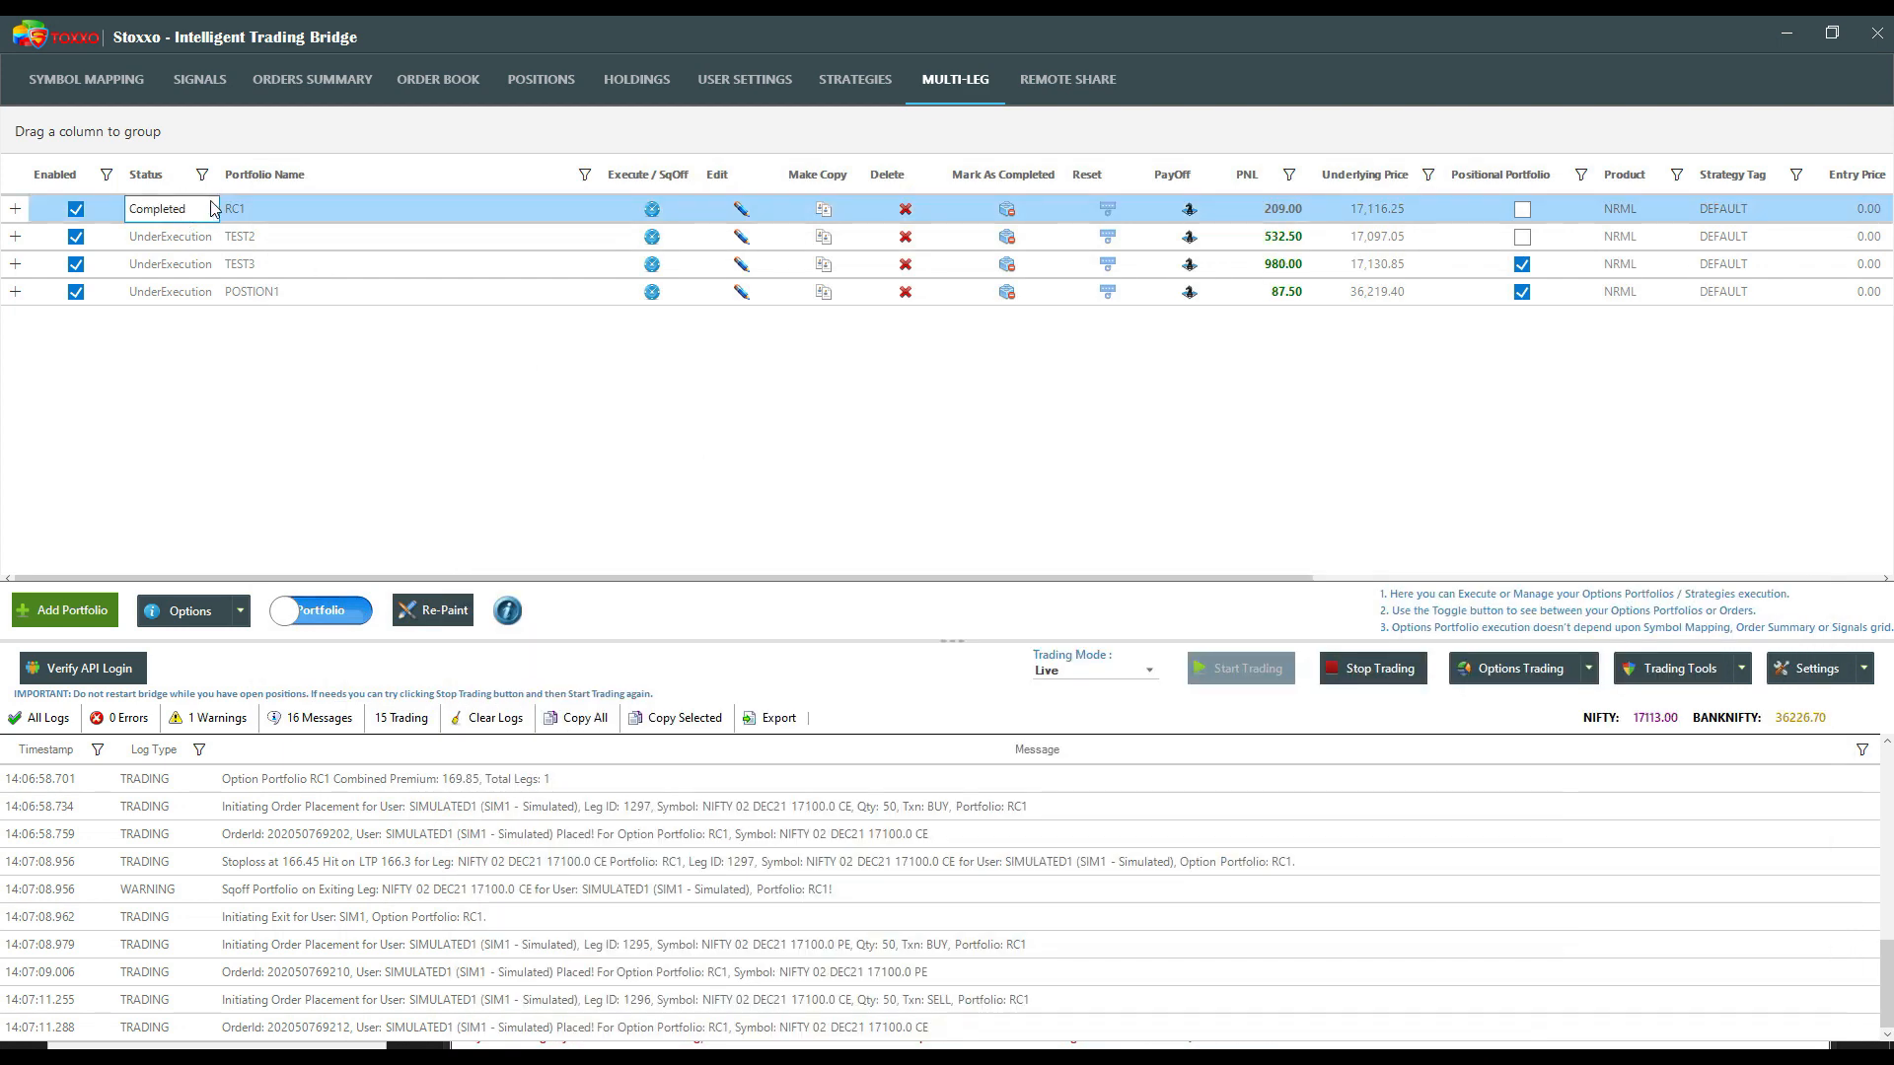
click(1282, 211)
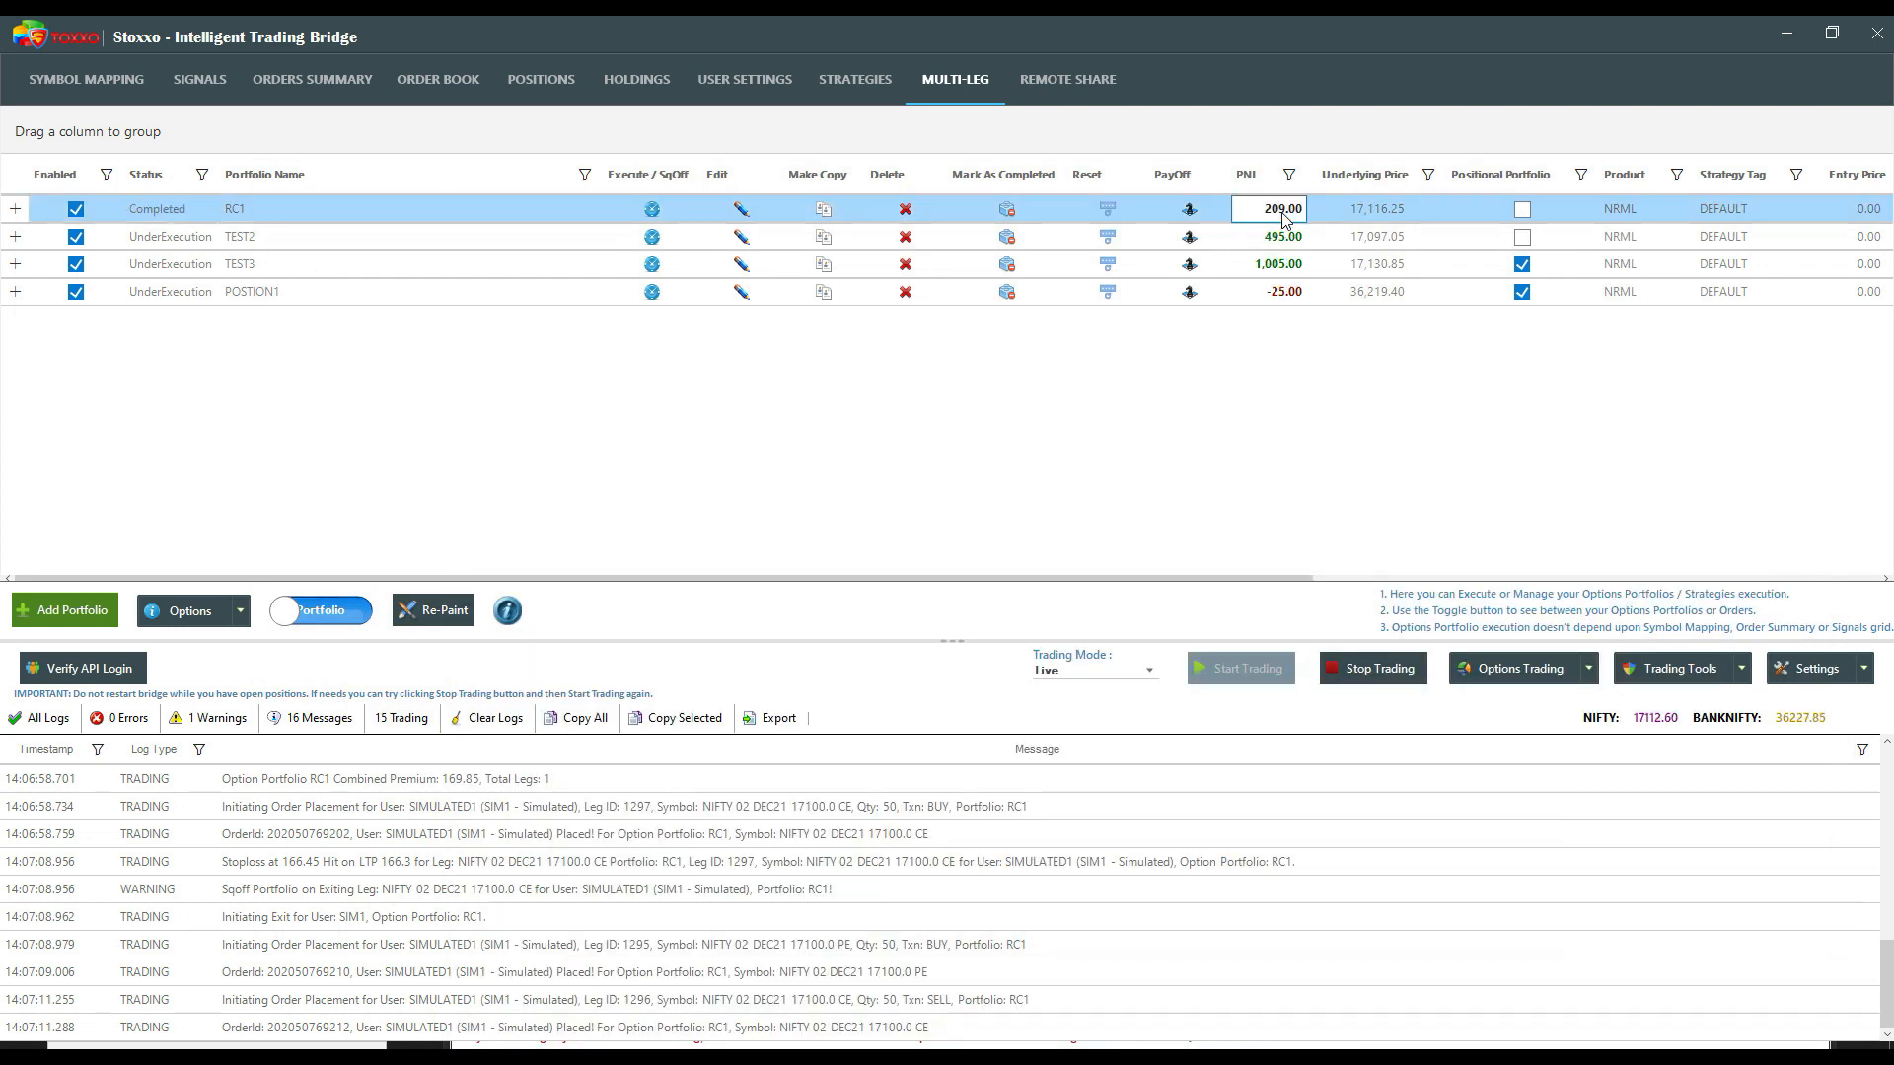
click(15, 208)
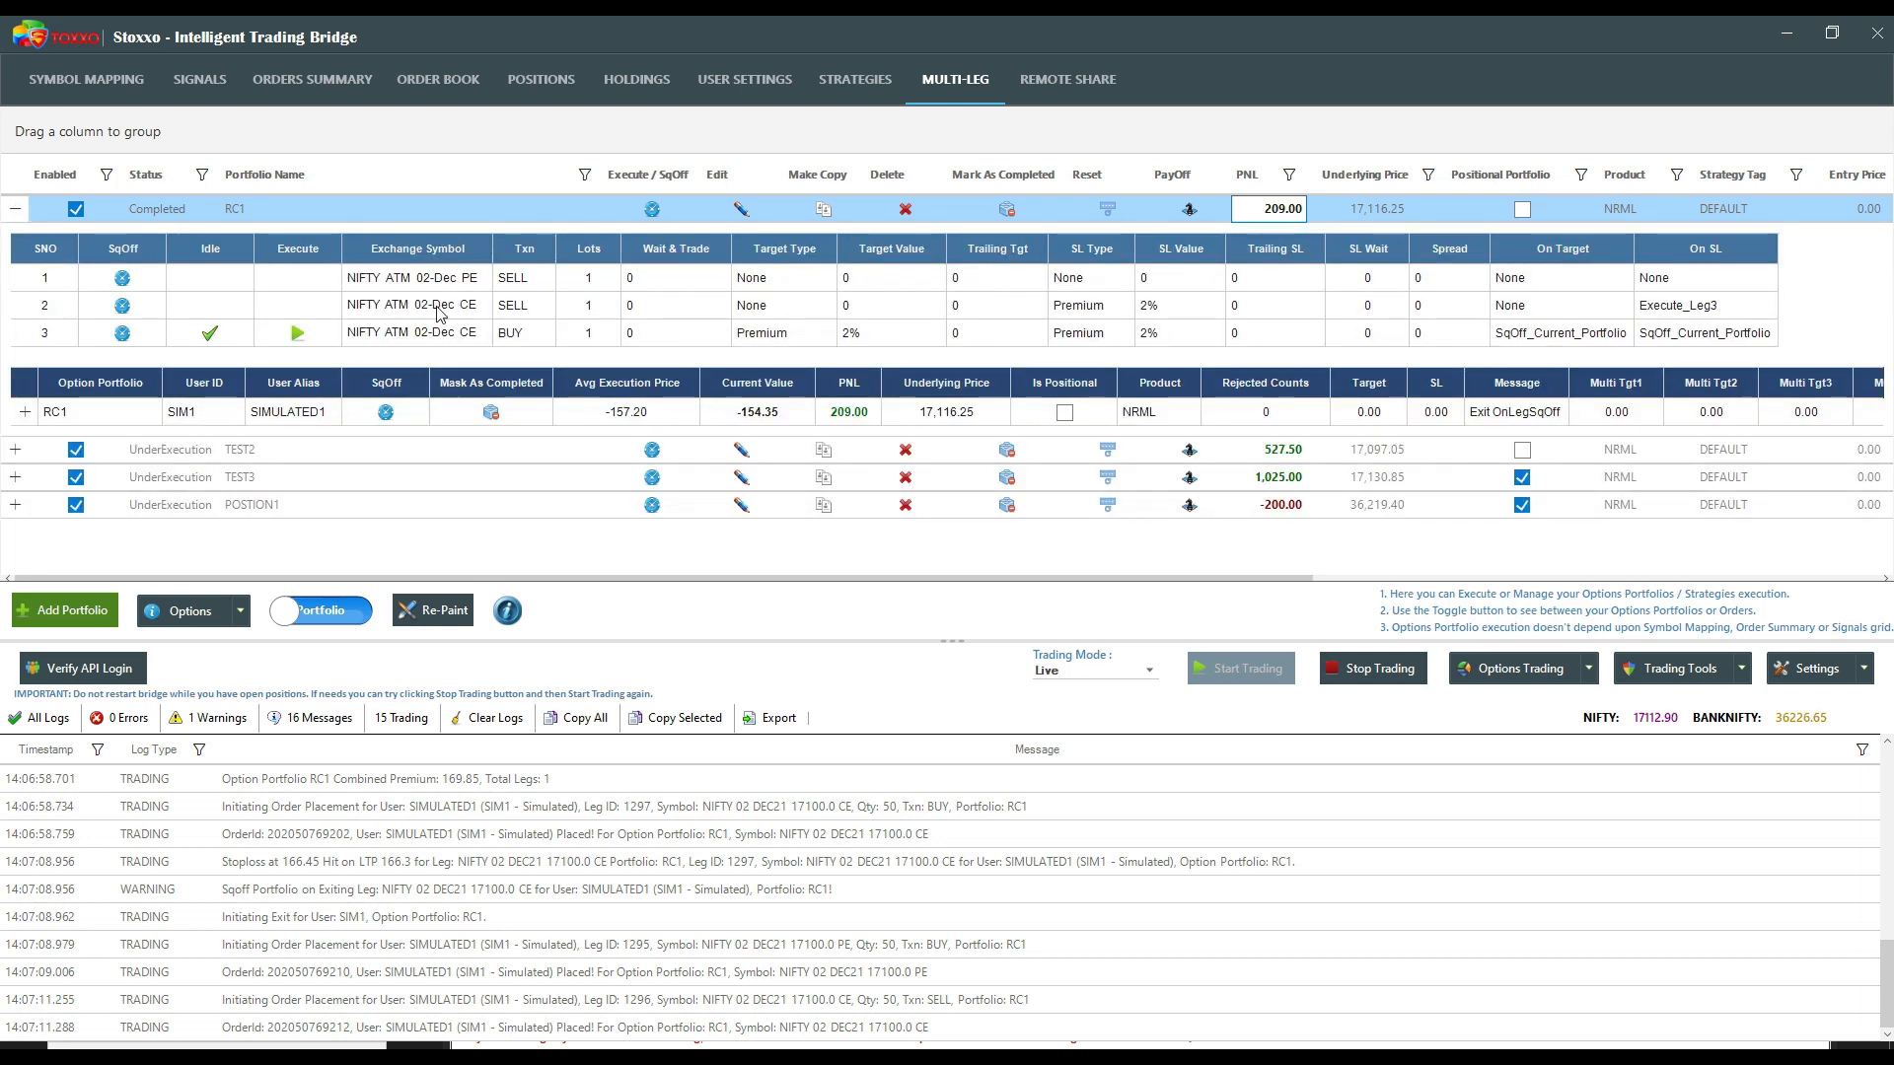
click(14, 211)
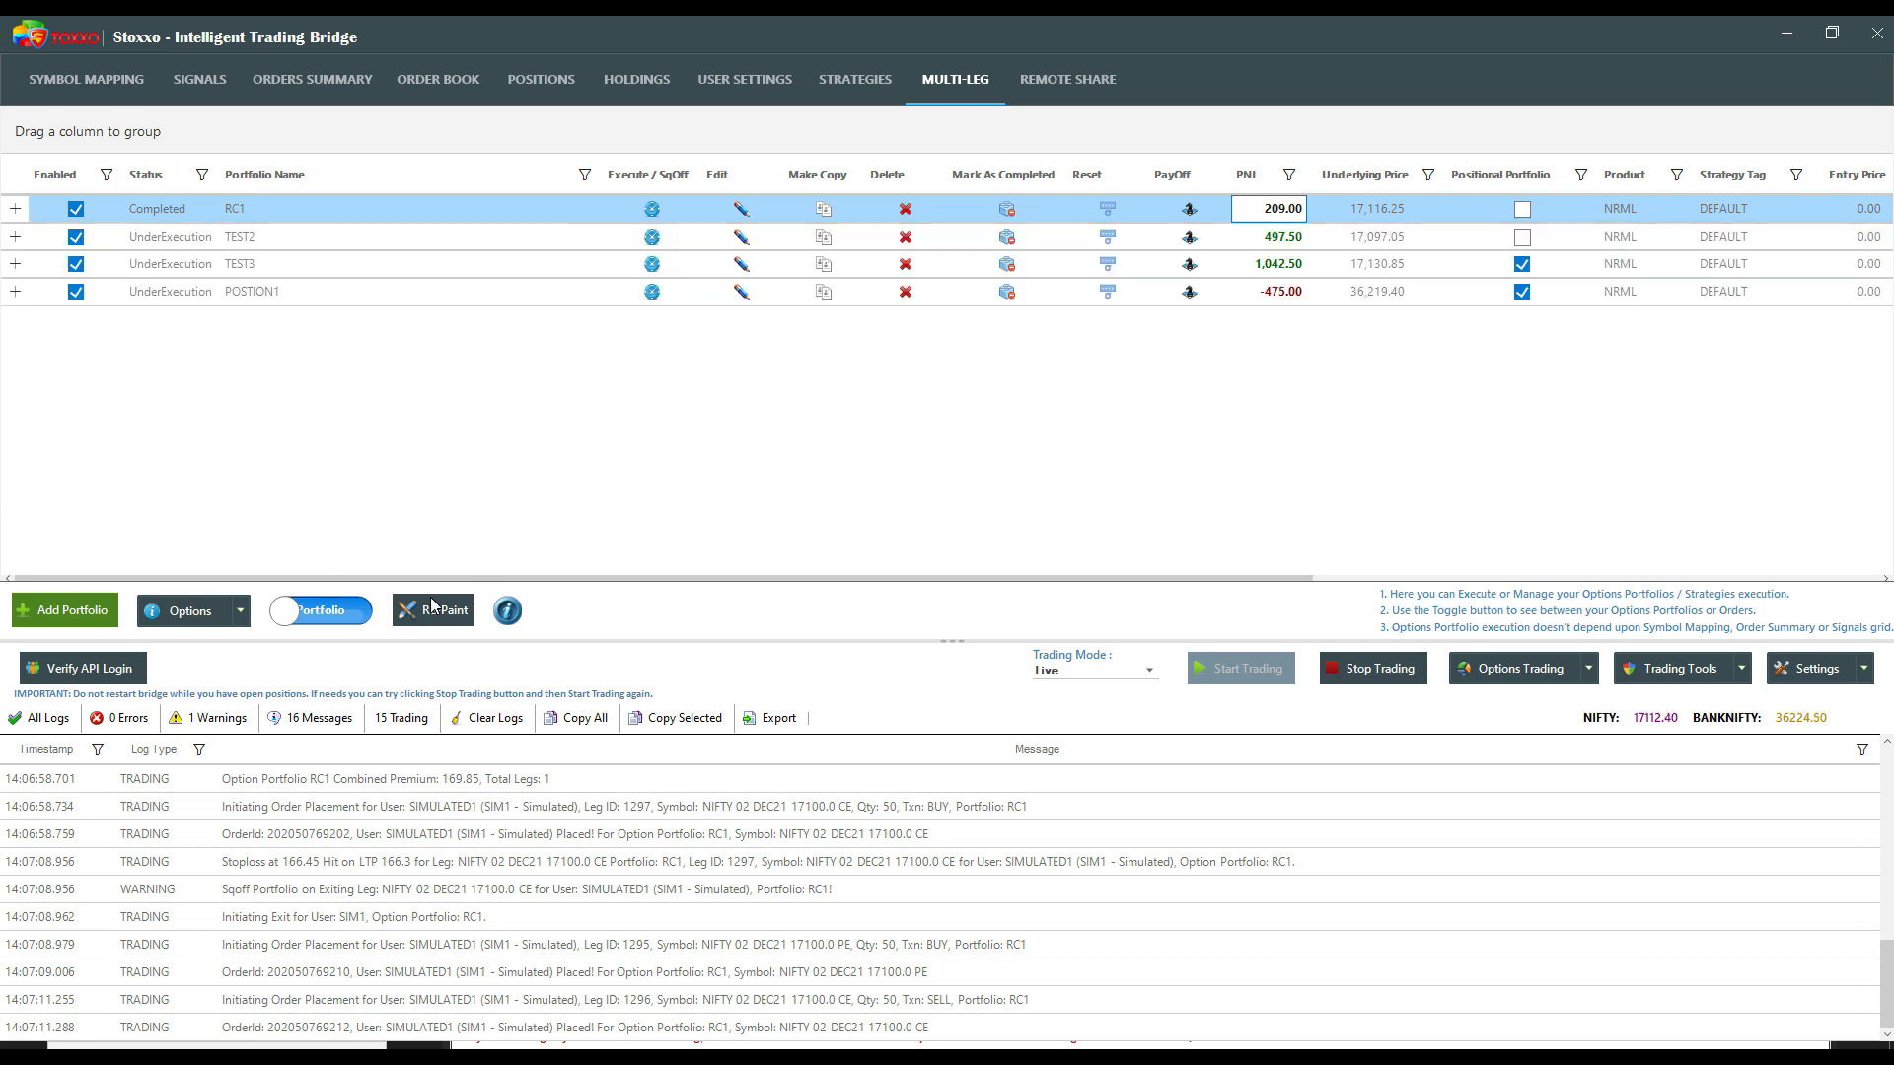
click(431, 611)
key(Return)
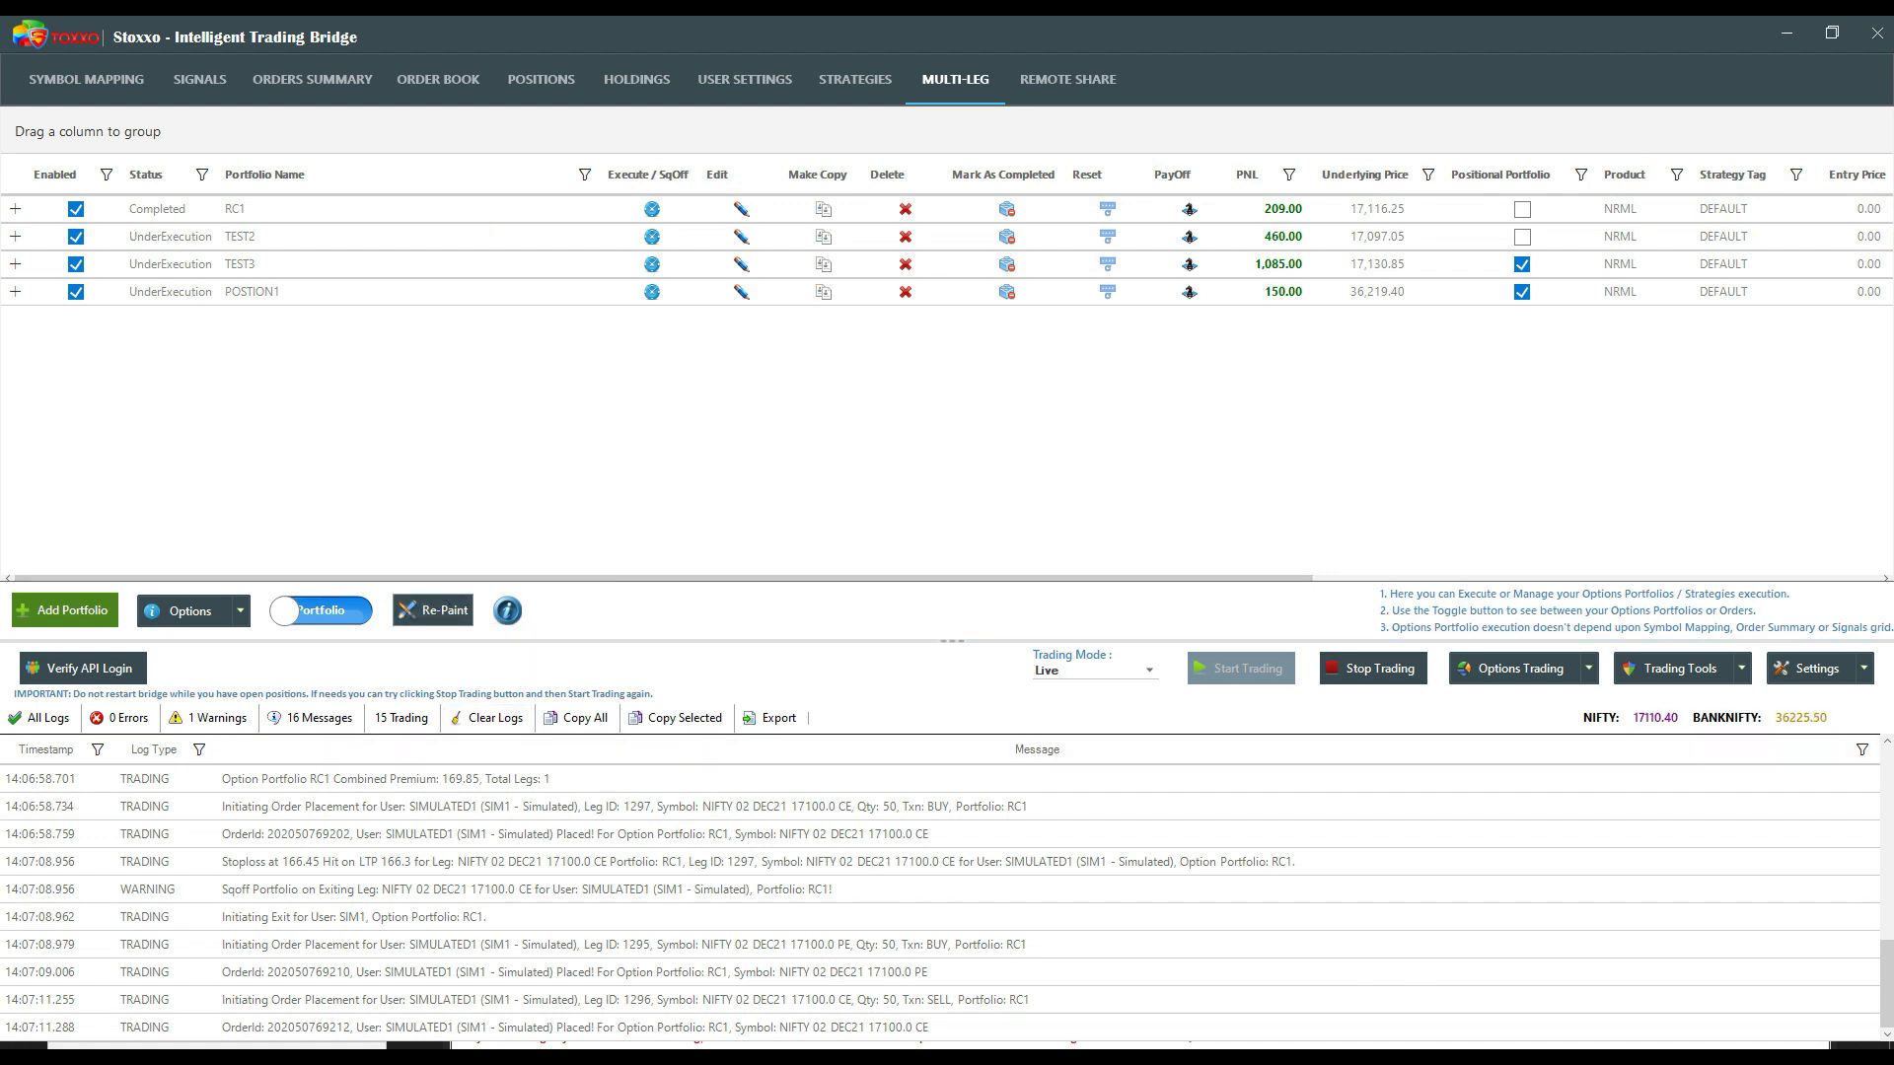
- Bring the new portfolio's form back into view and set its execution mode to StartTime
click(1172, 1030)
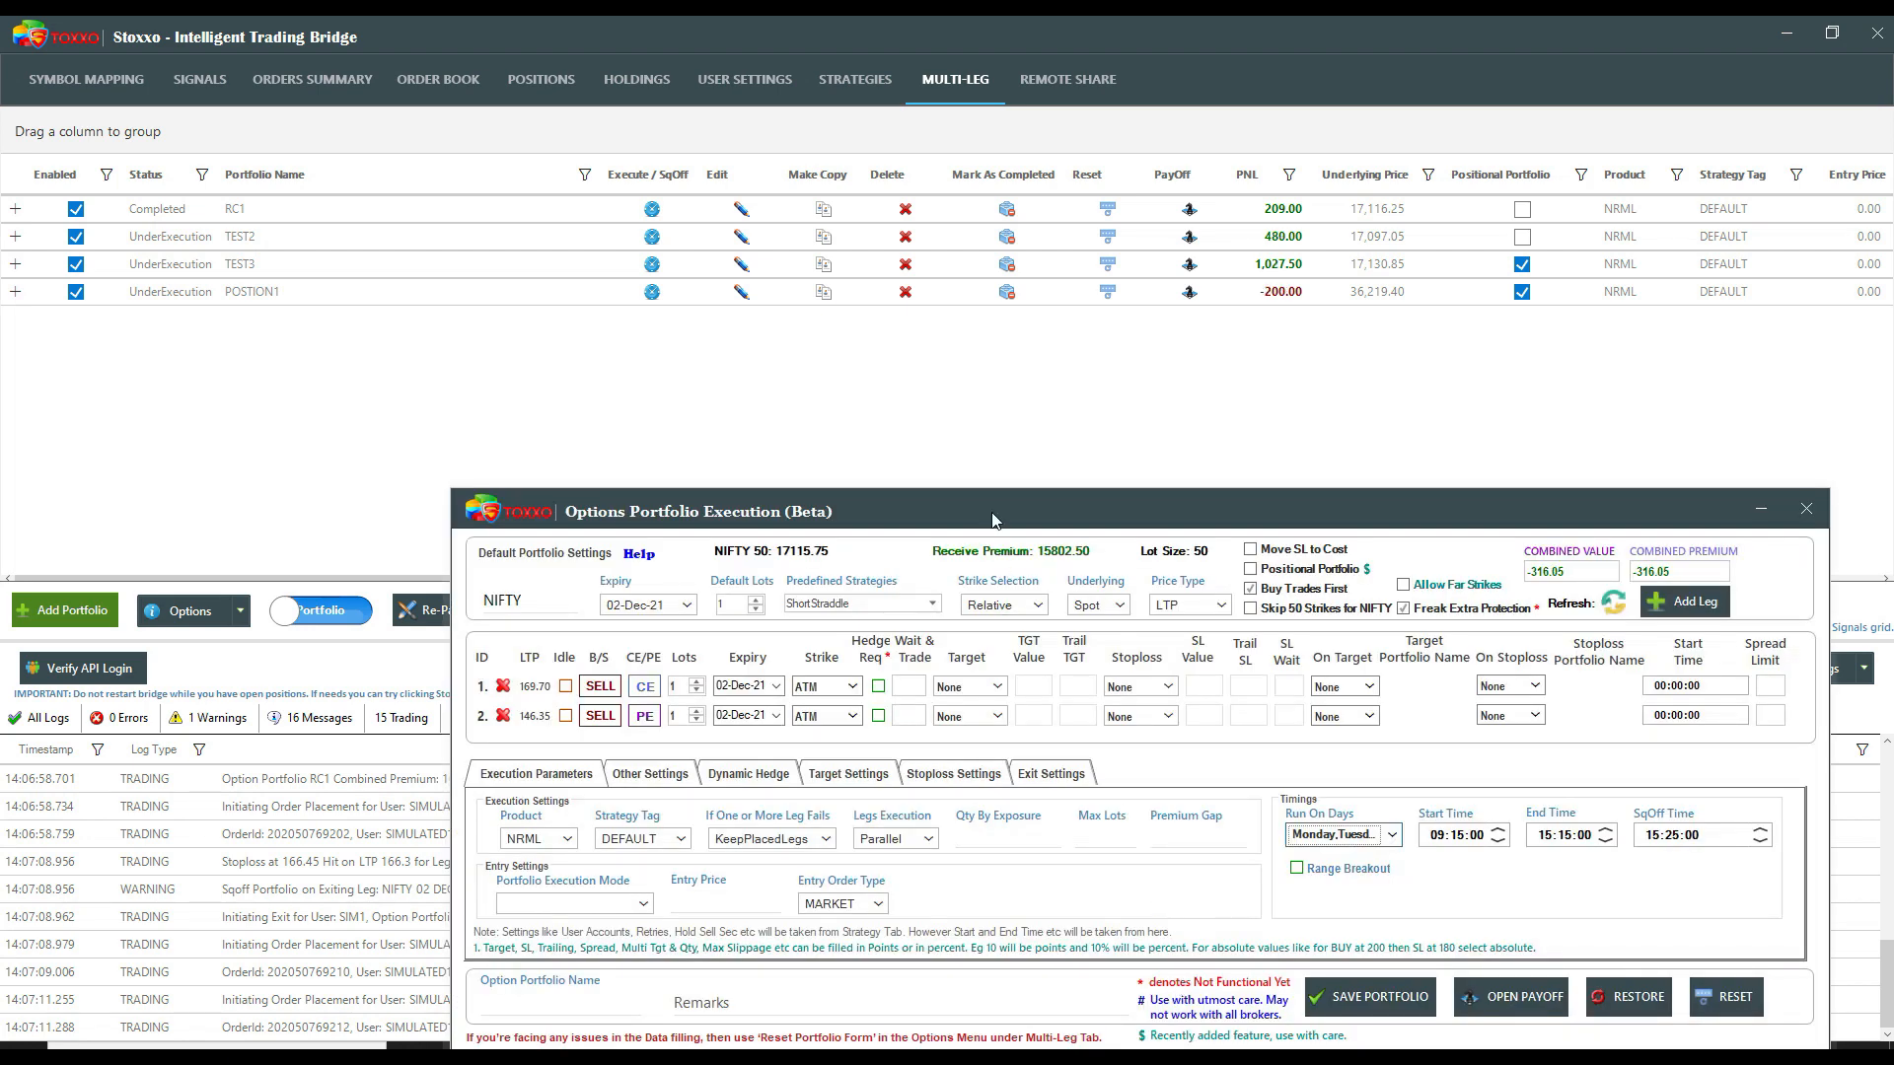
drag(992, 519, 917, 288)
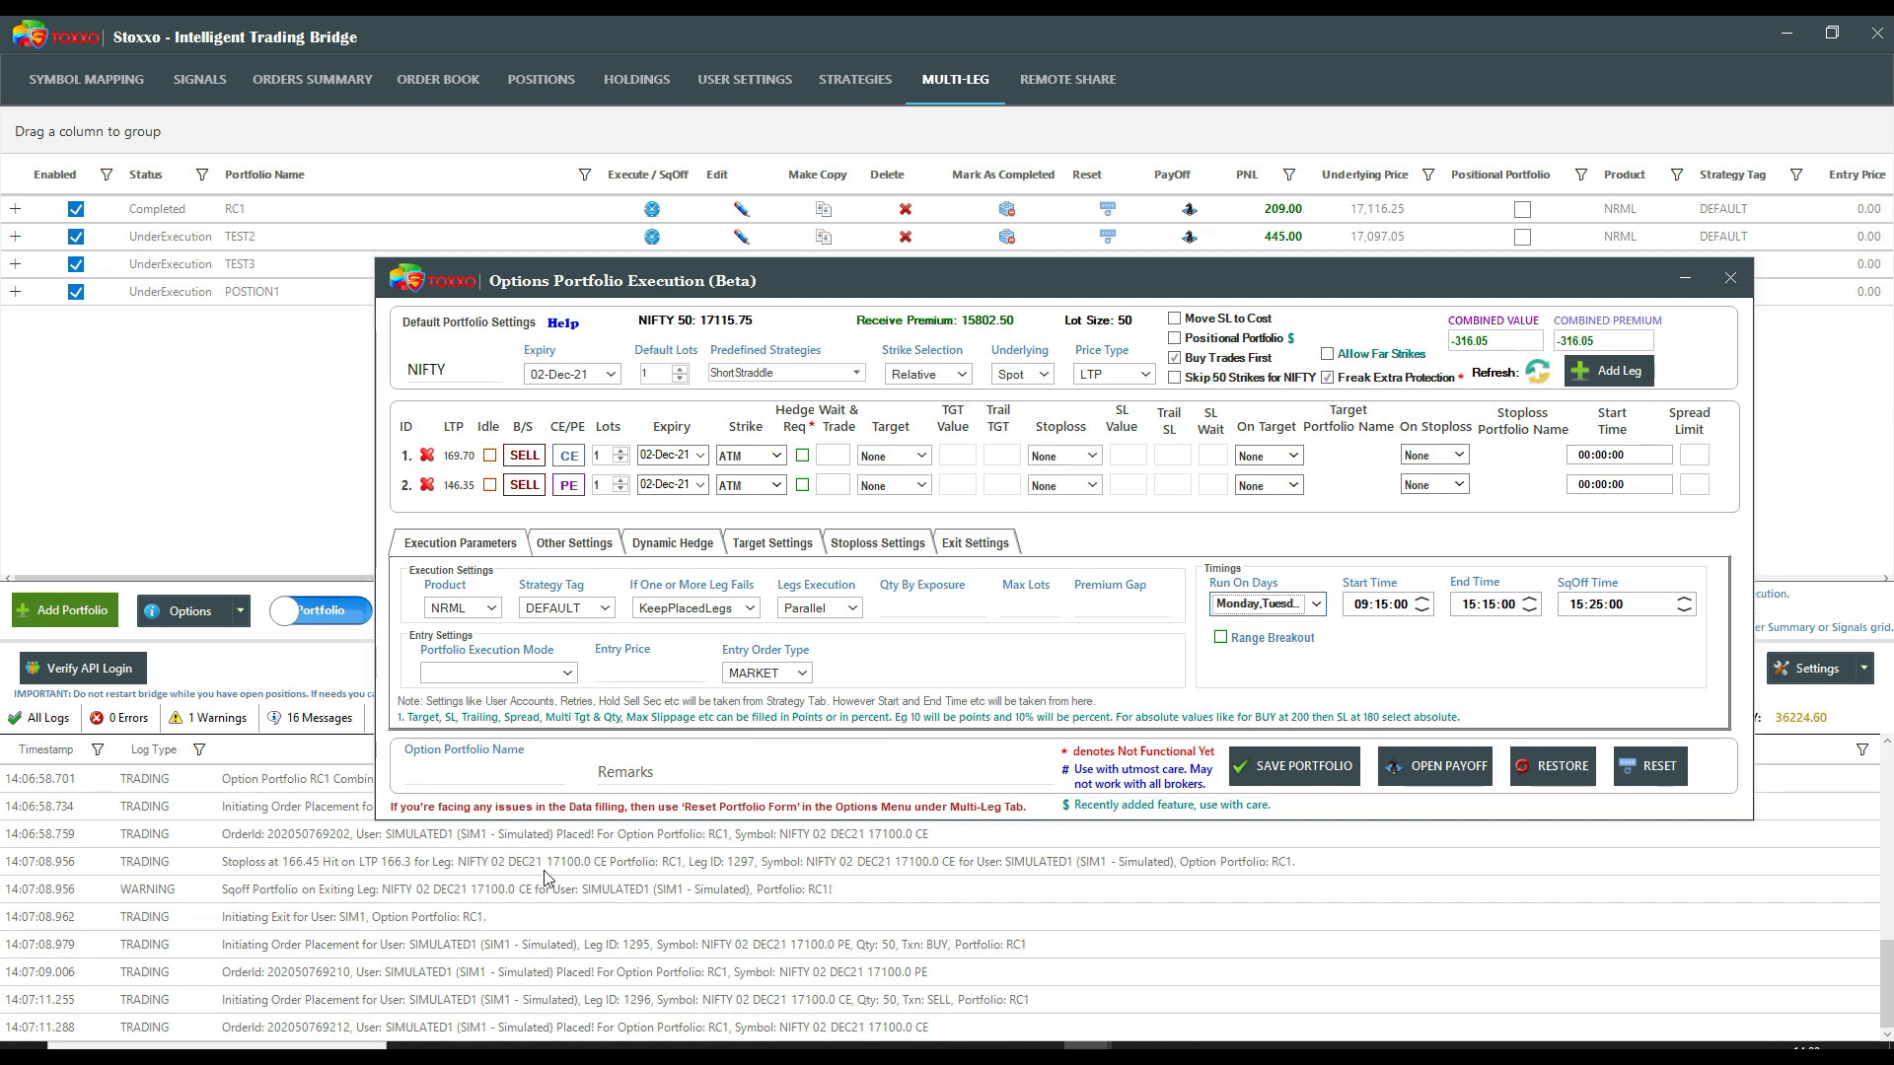
click(472, 675)
click(474, 696)
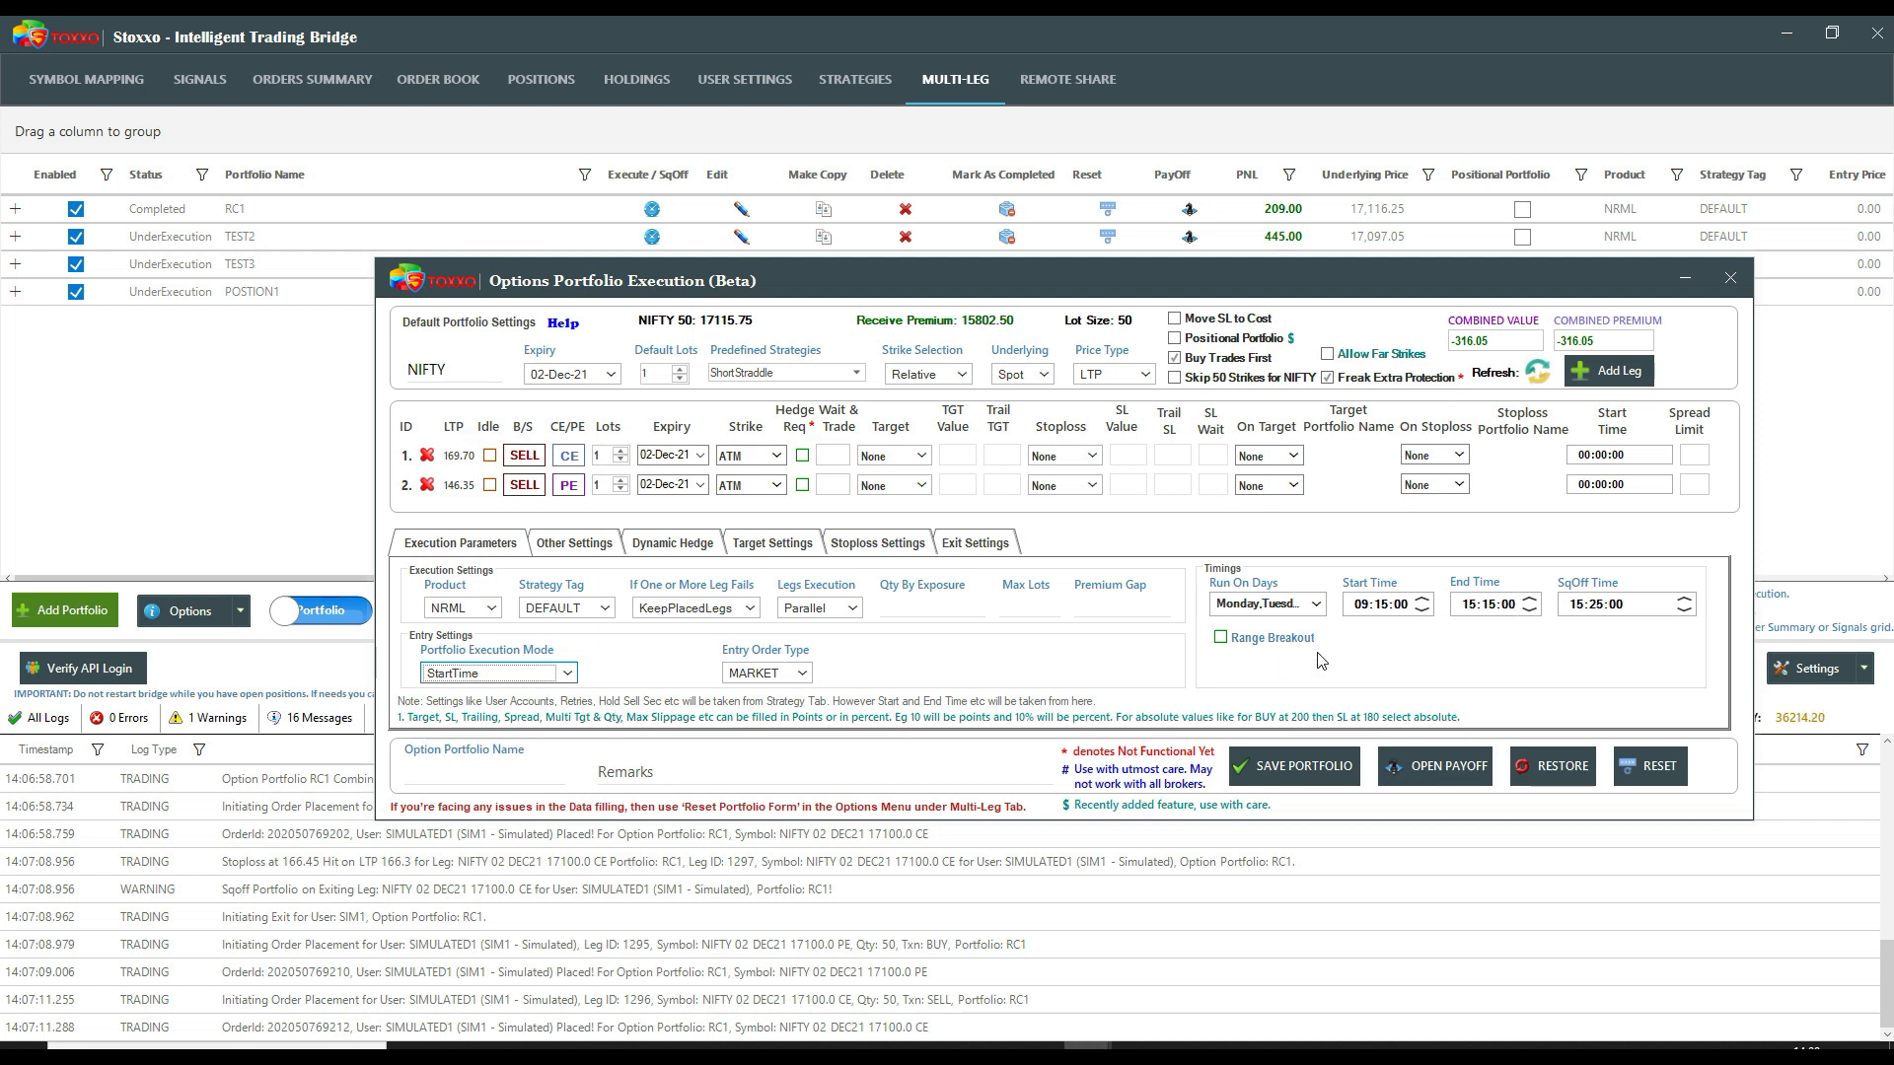
- Enable Range Breakout with start time 14:05, range end time 14:10, range buffer 2 and Opposite Side SL
click(1222, 638)
click(1360, 605)
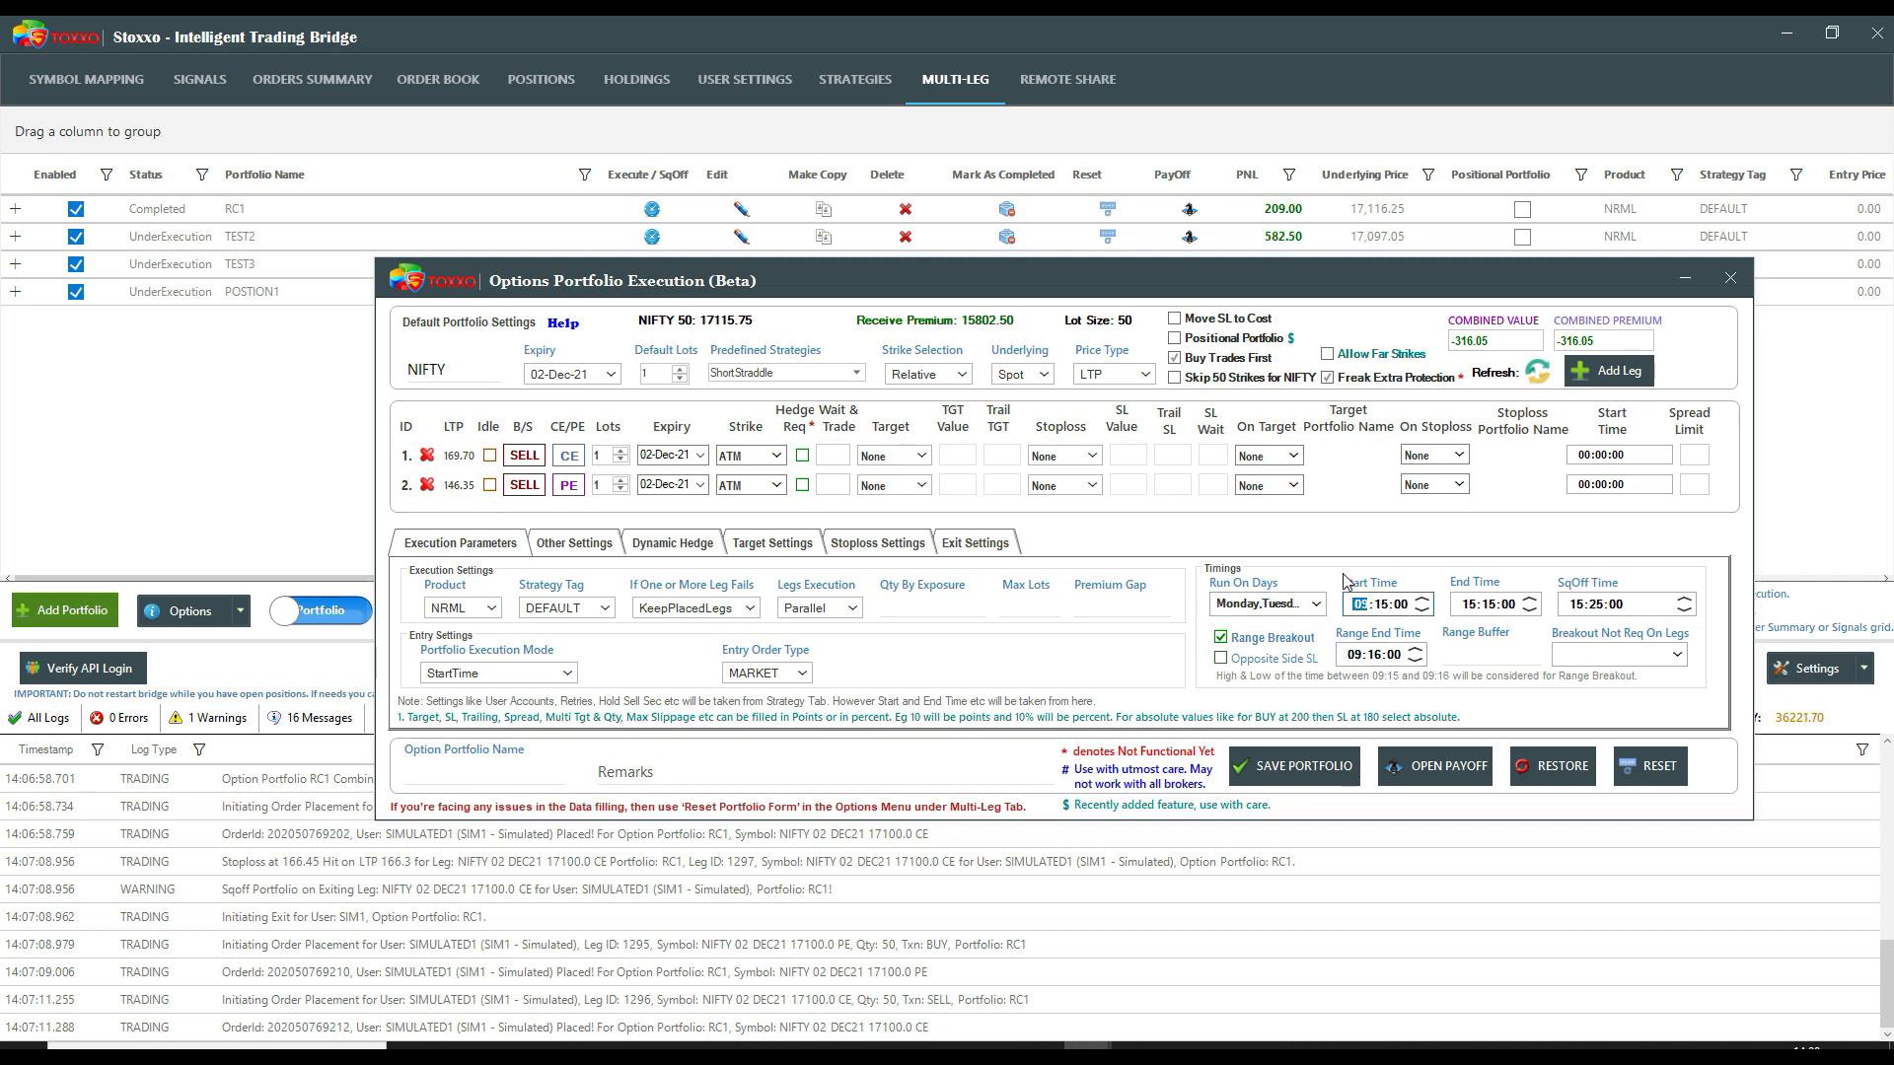
text(14:05)
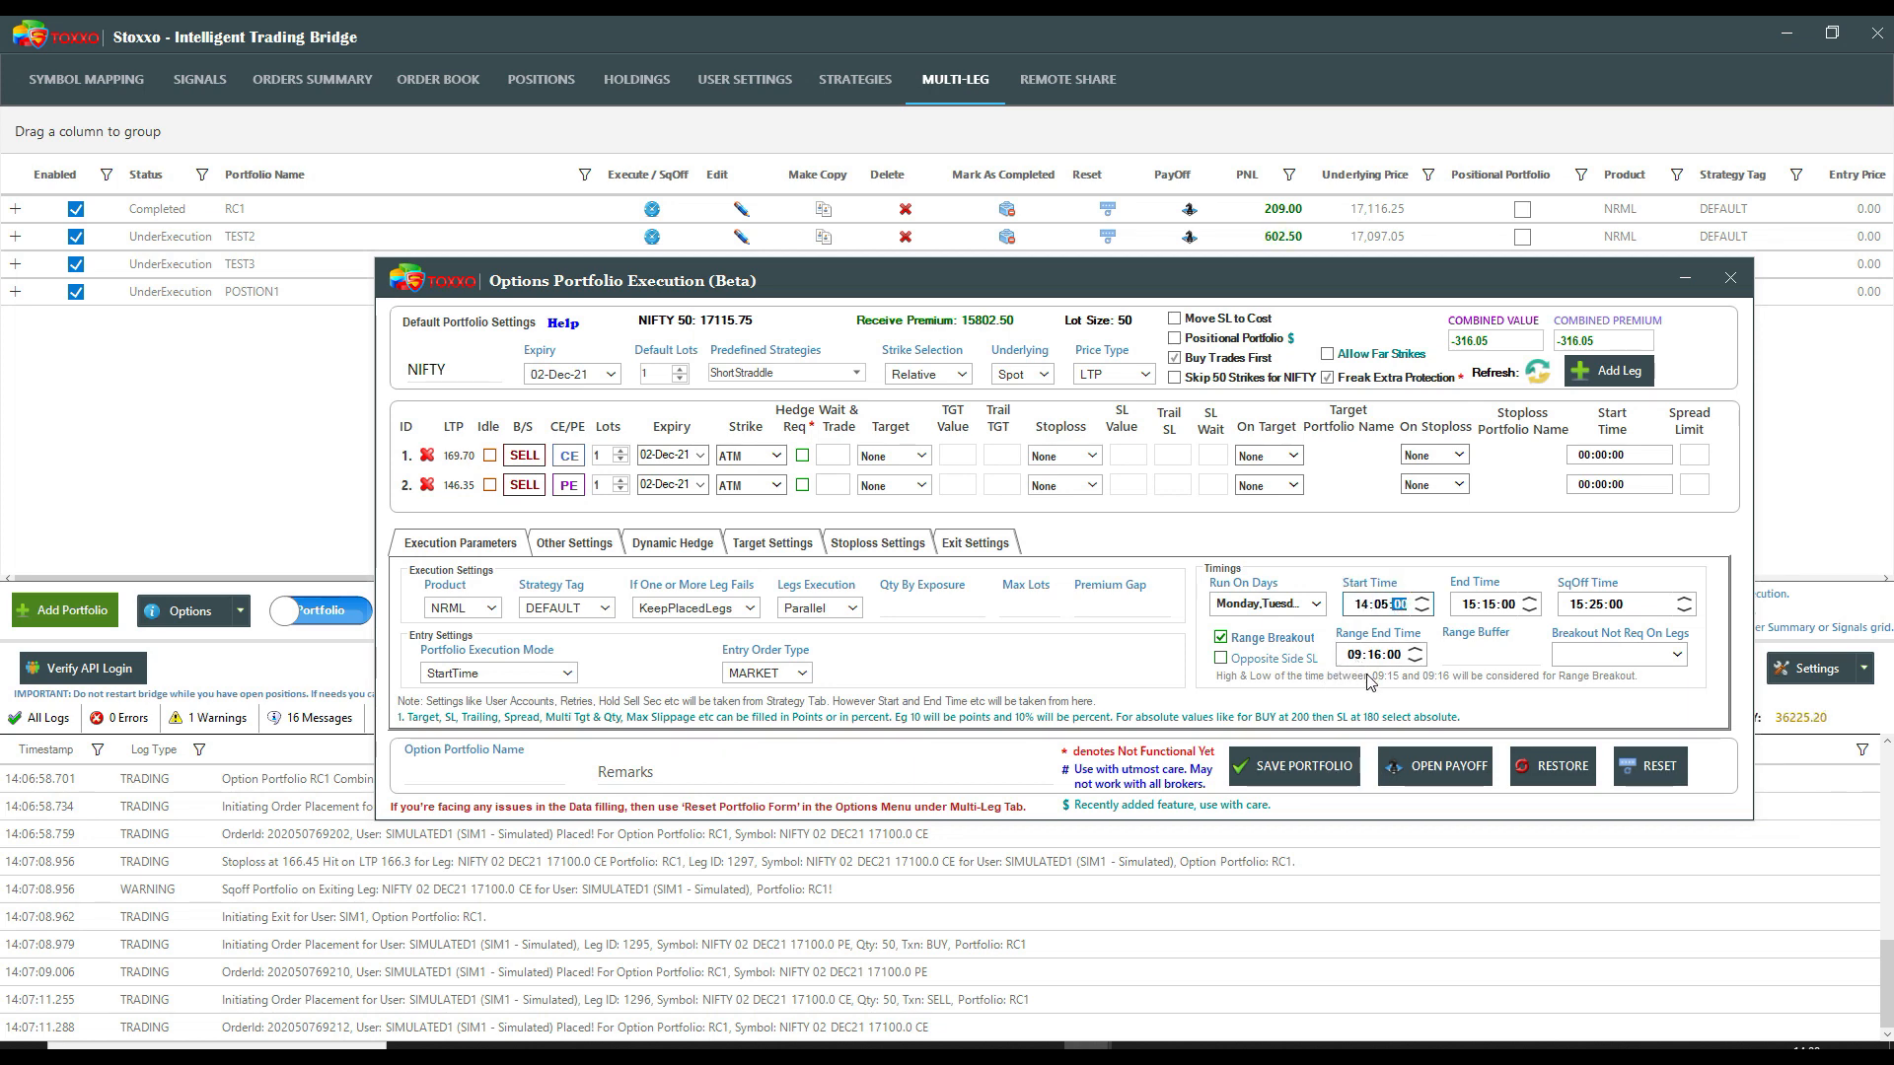
click(1355, 655)
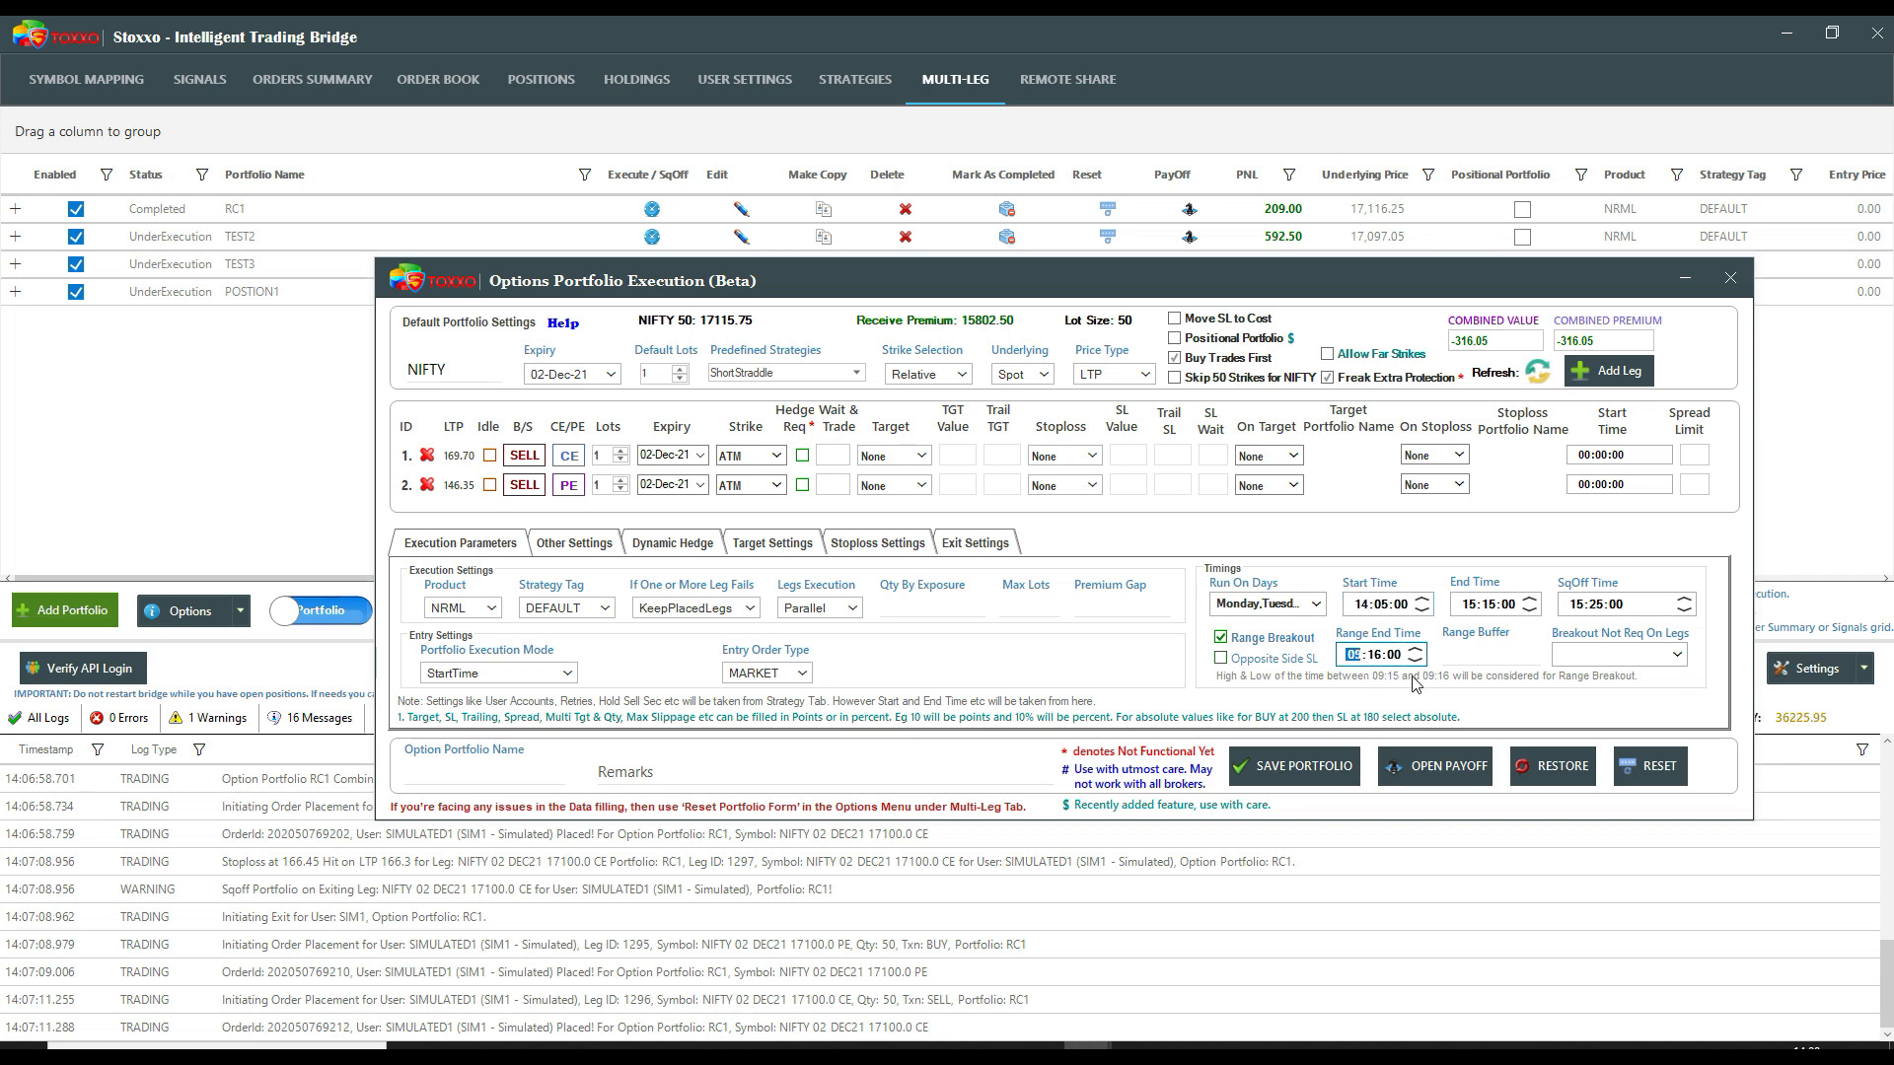
text(14:10)
click(1485, 661)
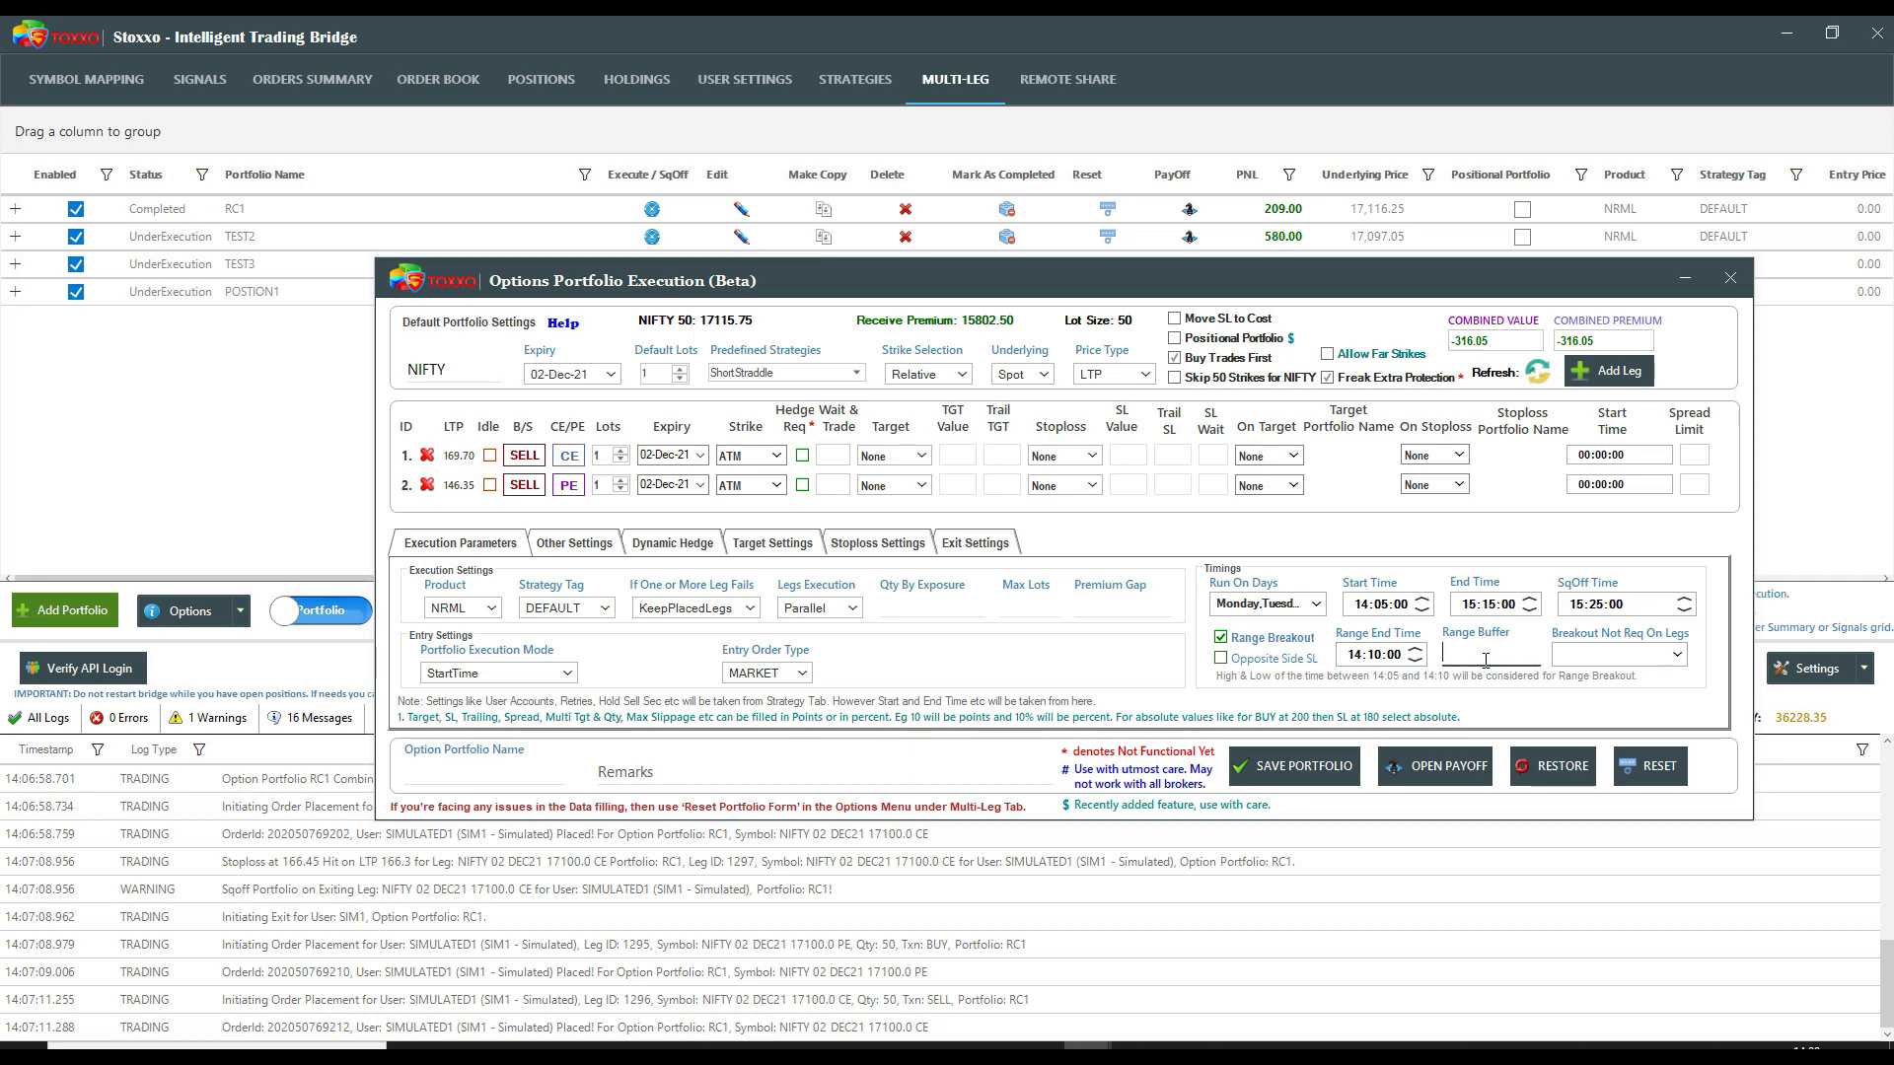
text(2)
click(1221, 658)
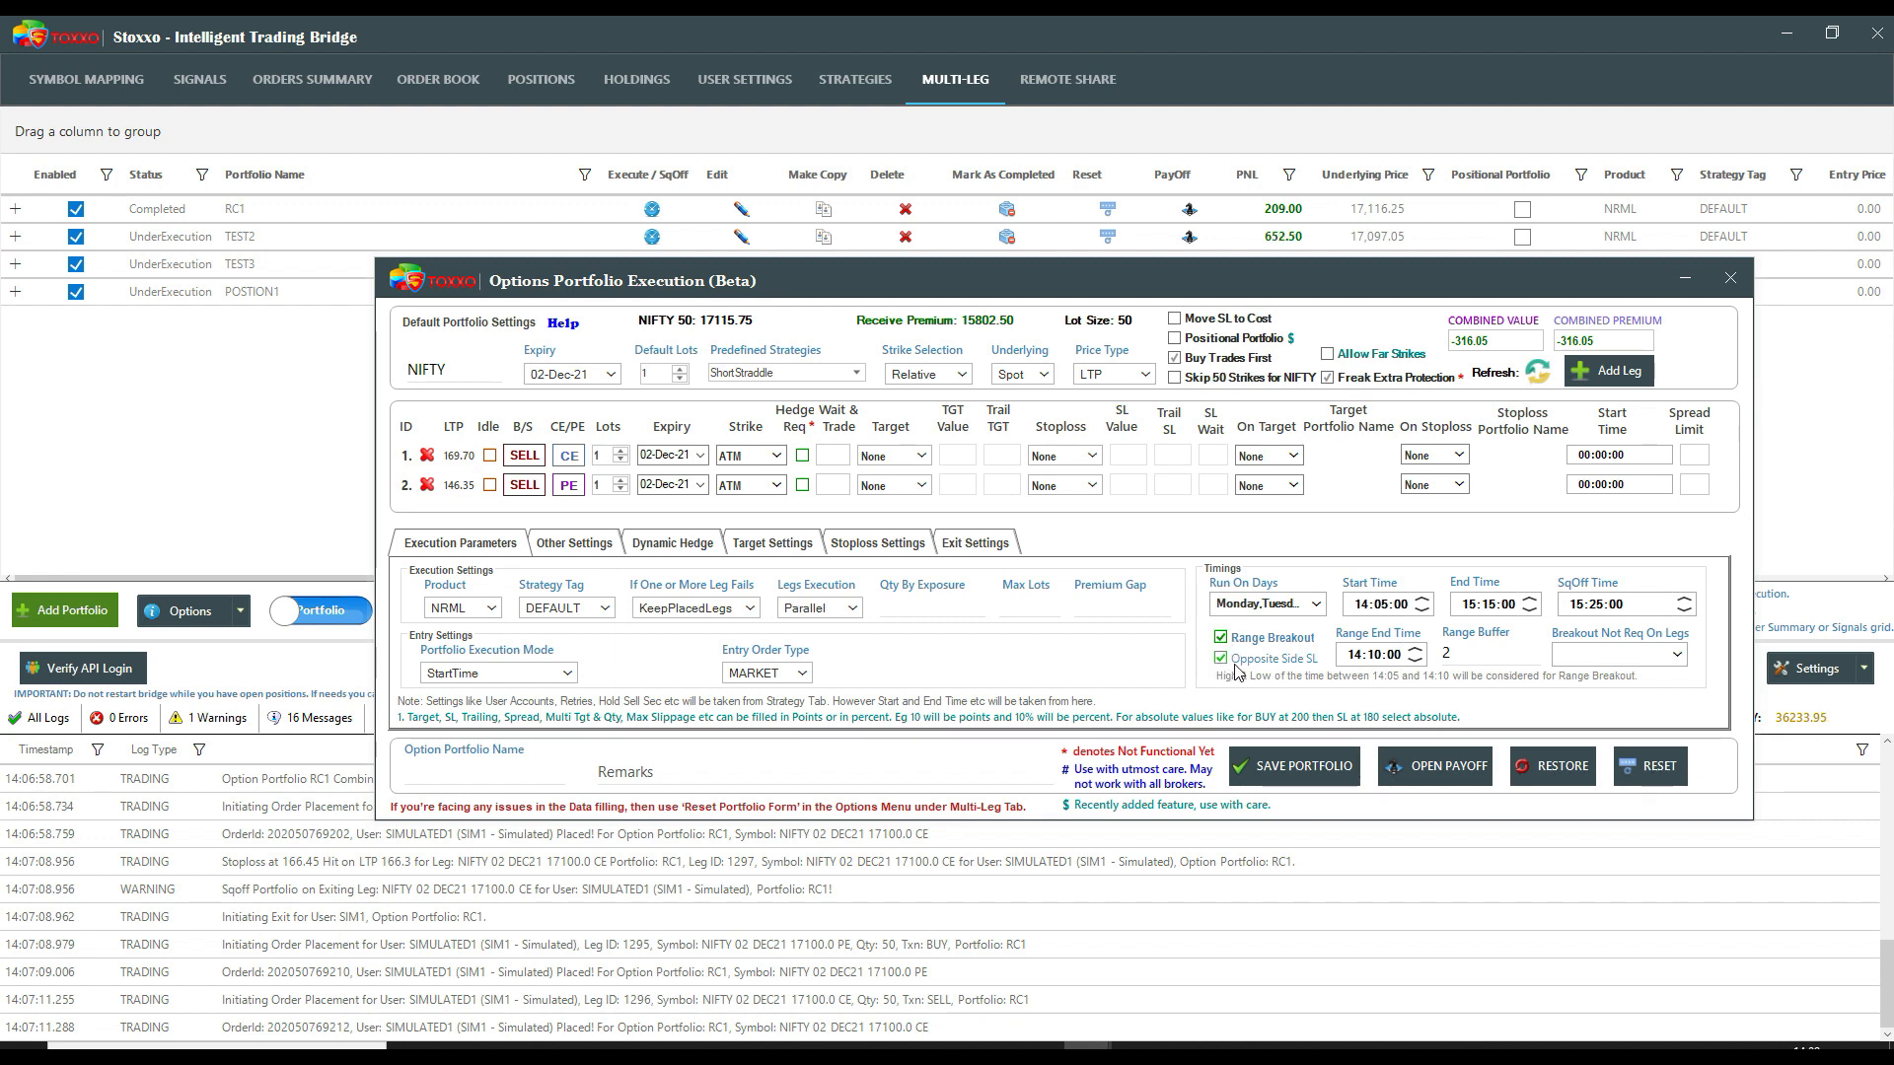
- Add two trial legs, exempt Leg ID 1 and Leg ID 2 from the breakout requirement, and remove the two added legs
click(1676, 654)
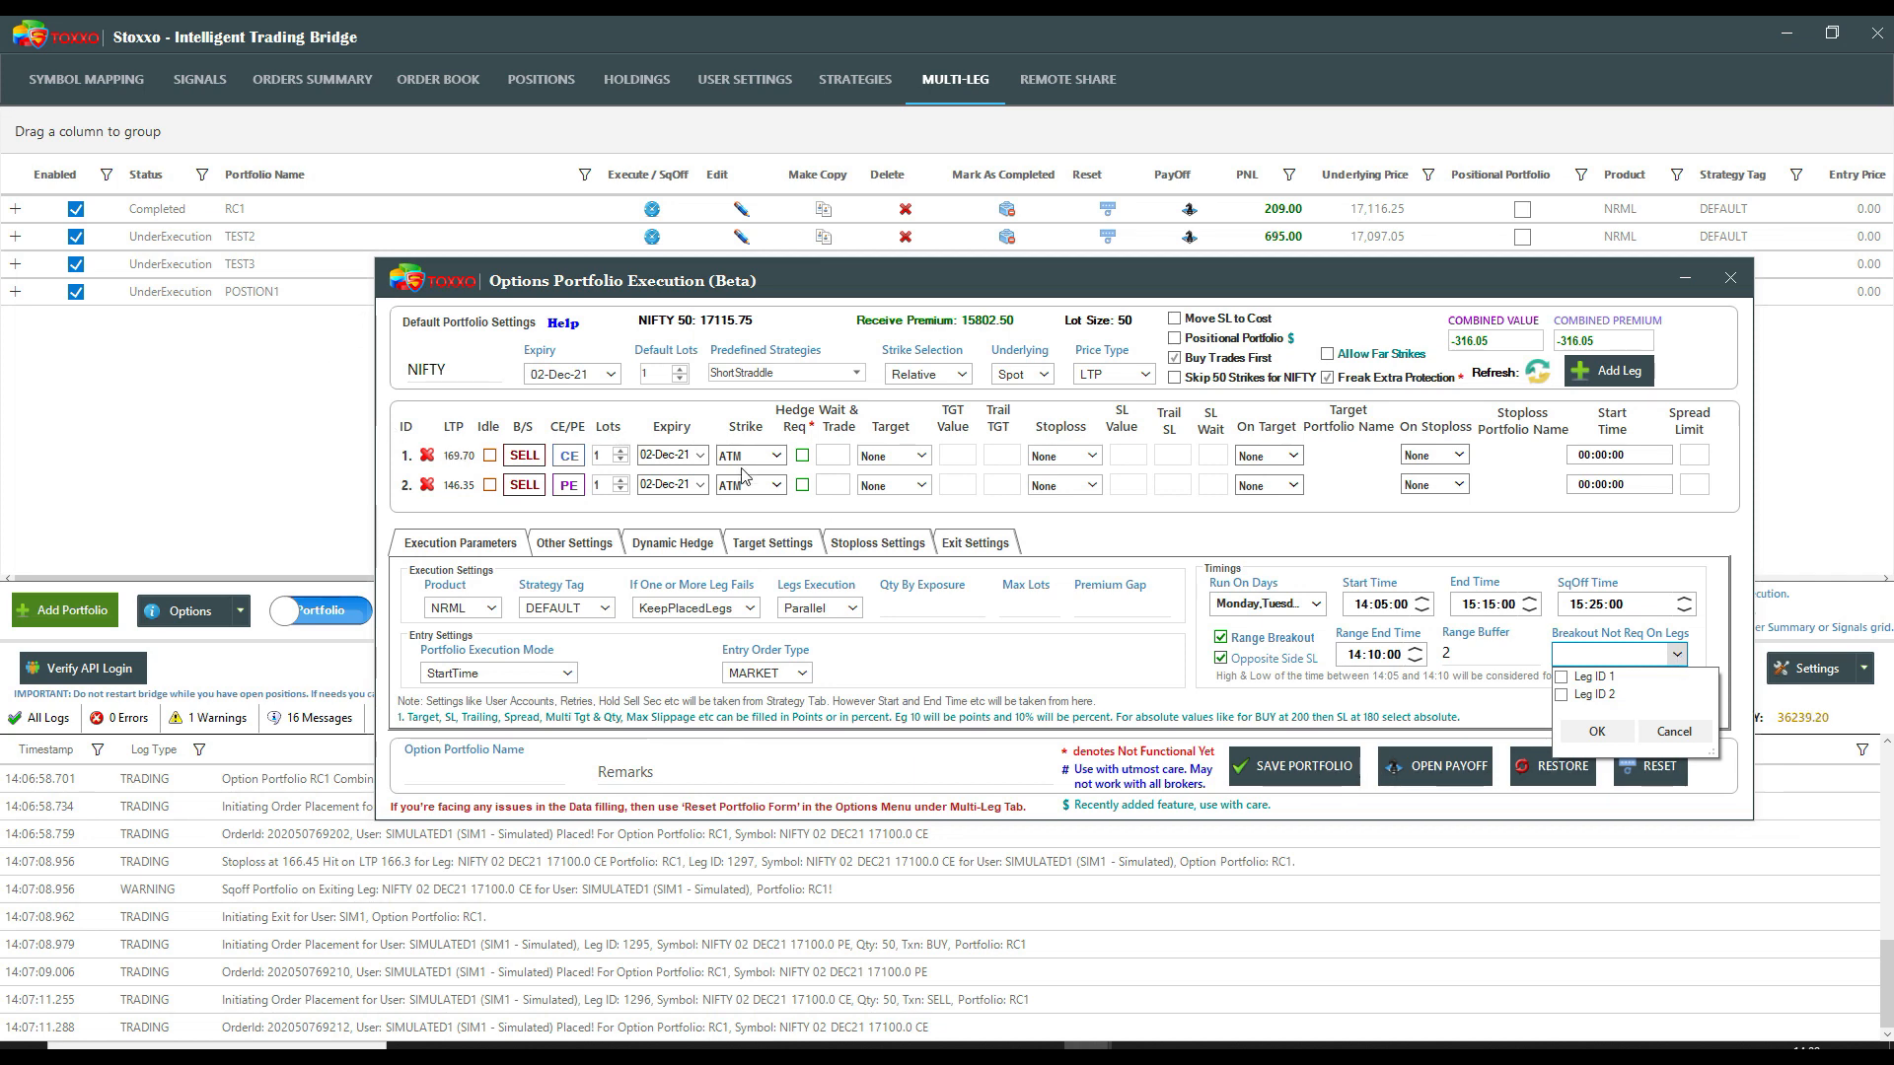
click(764, 515)
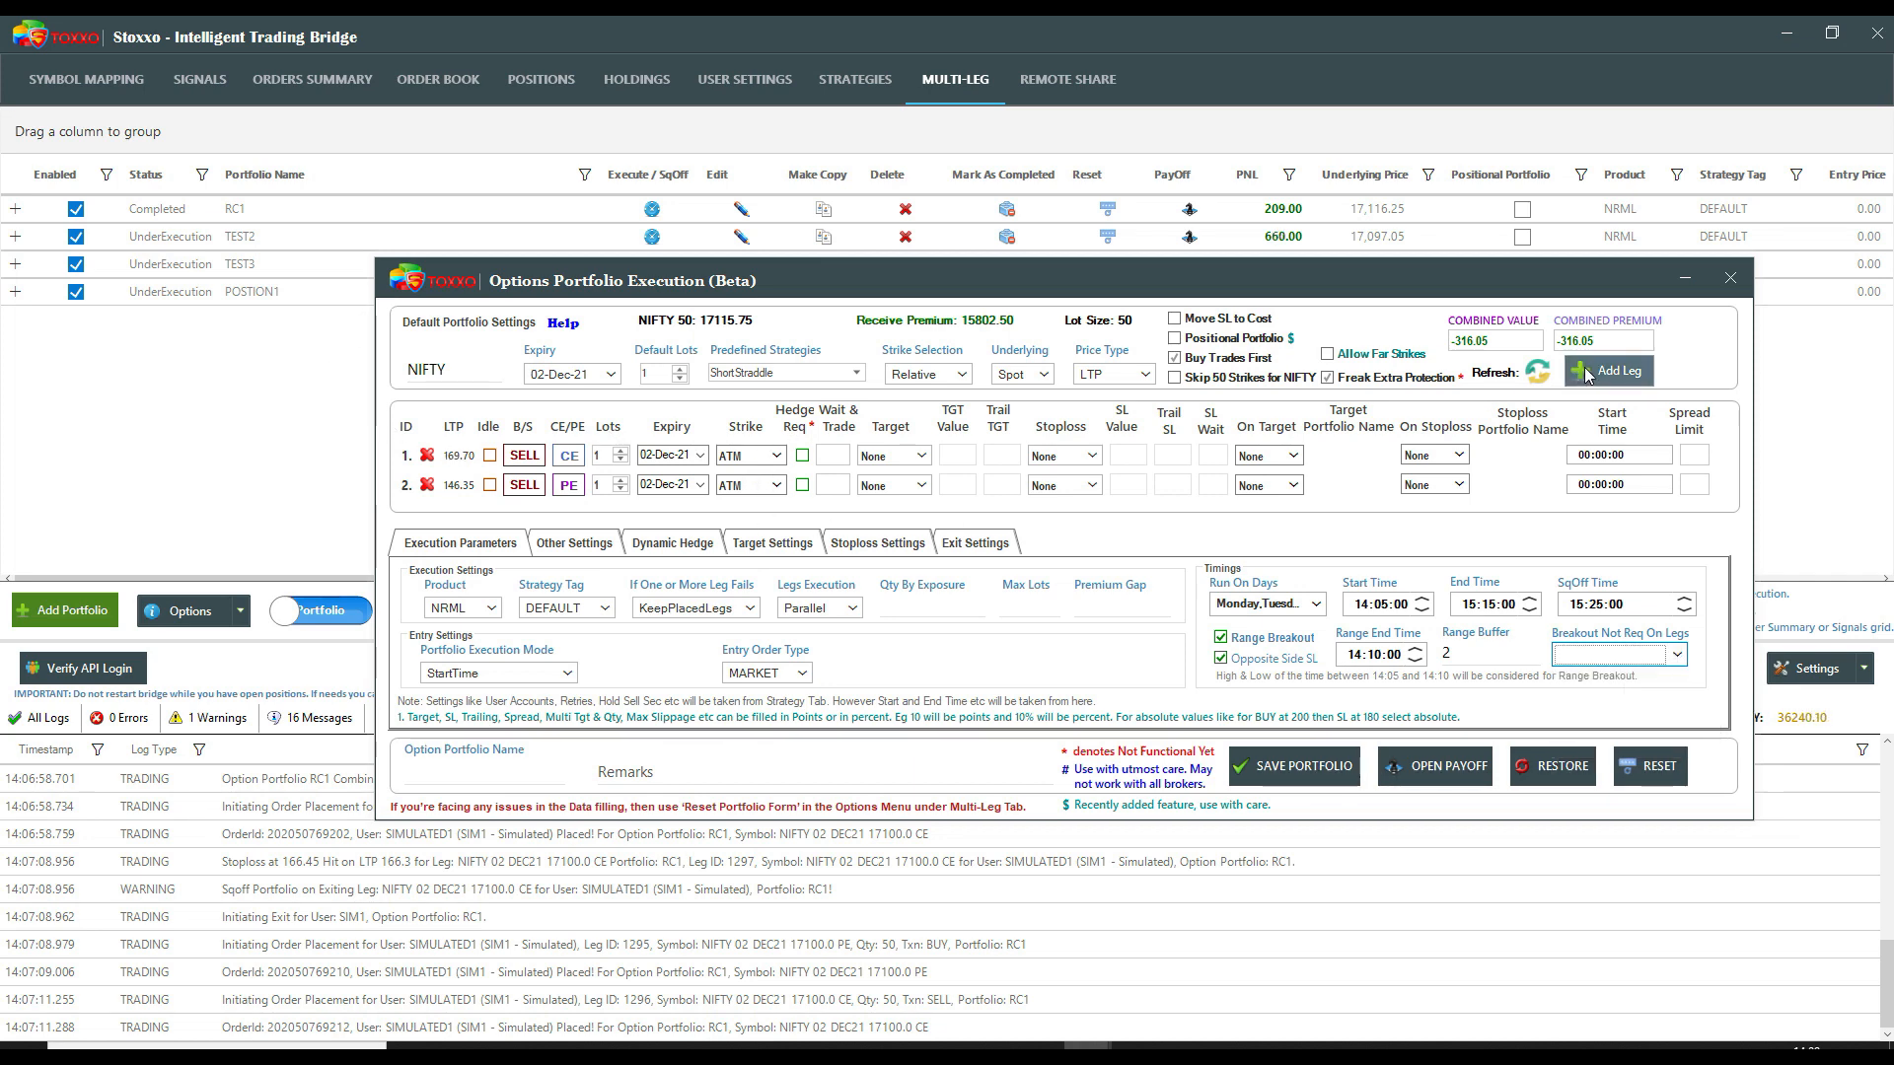
double_click(1572, 376)
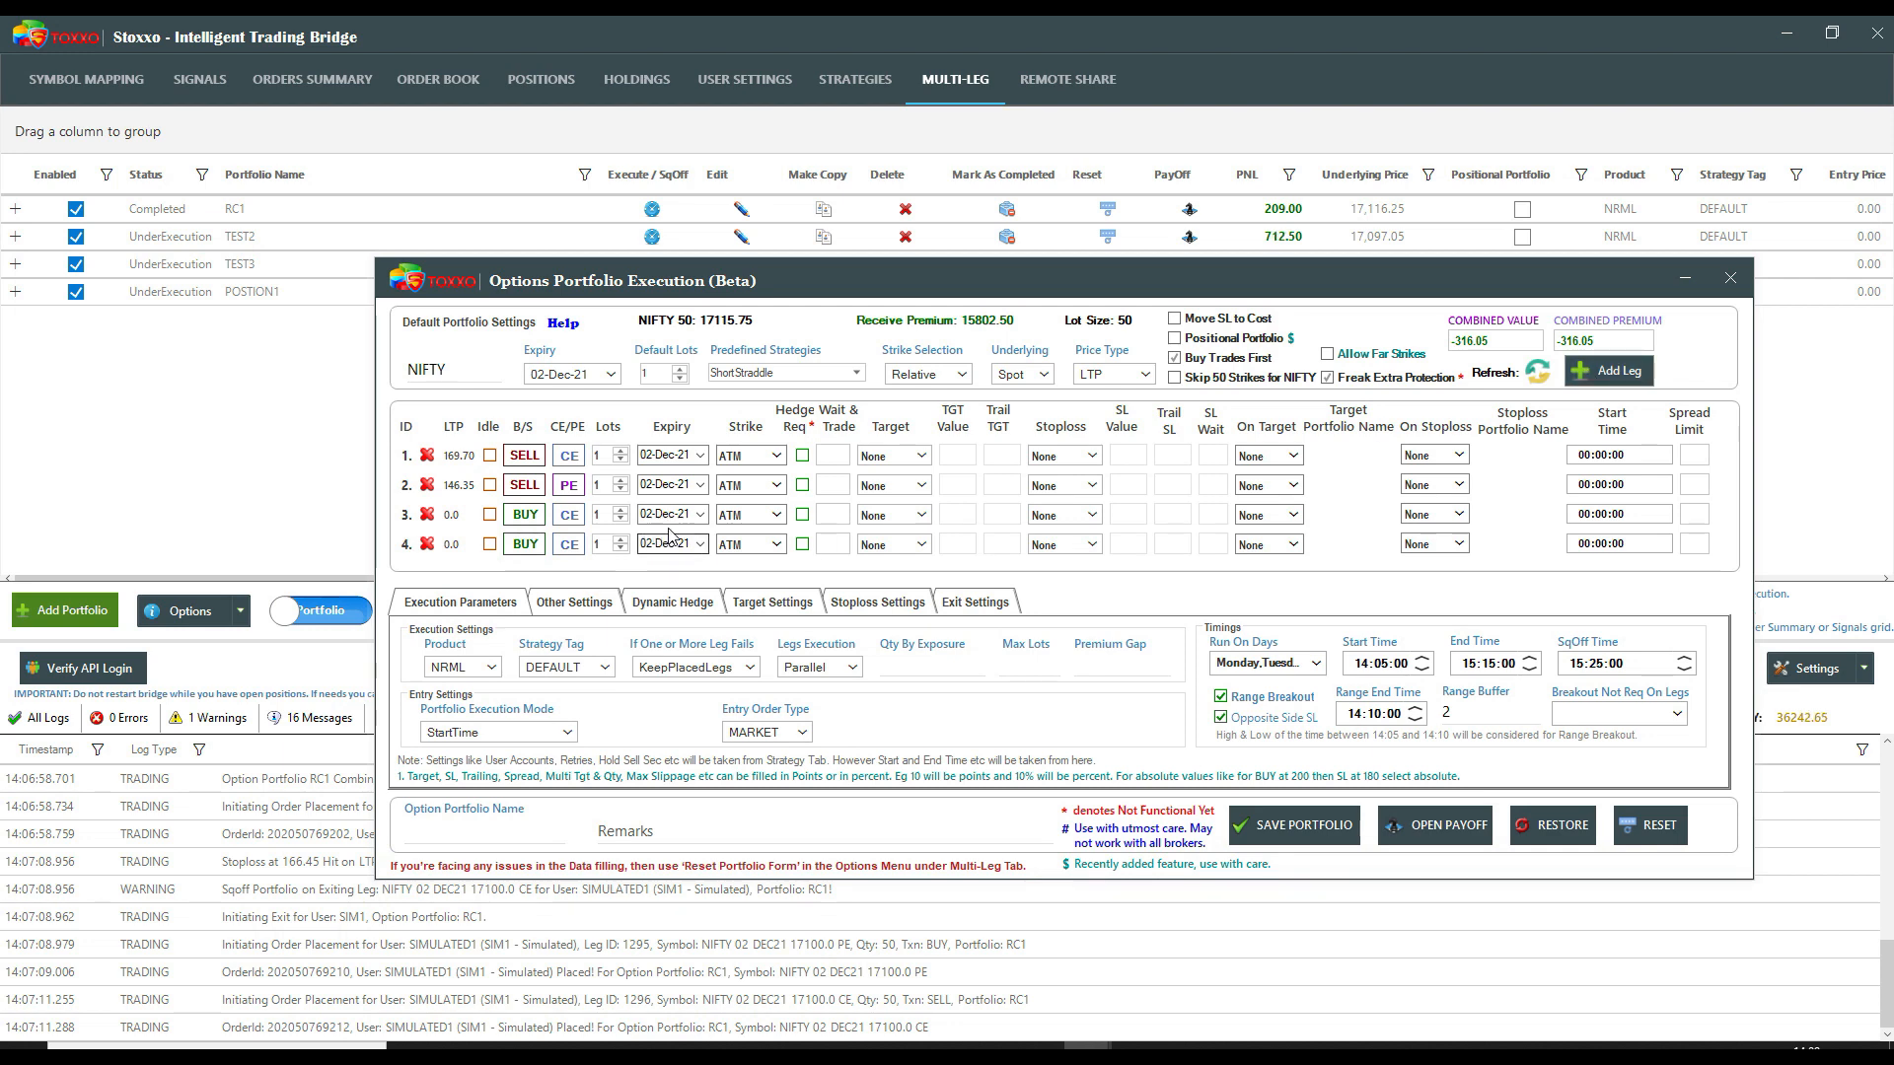
click(1569, 714)
click(1564, 738)
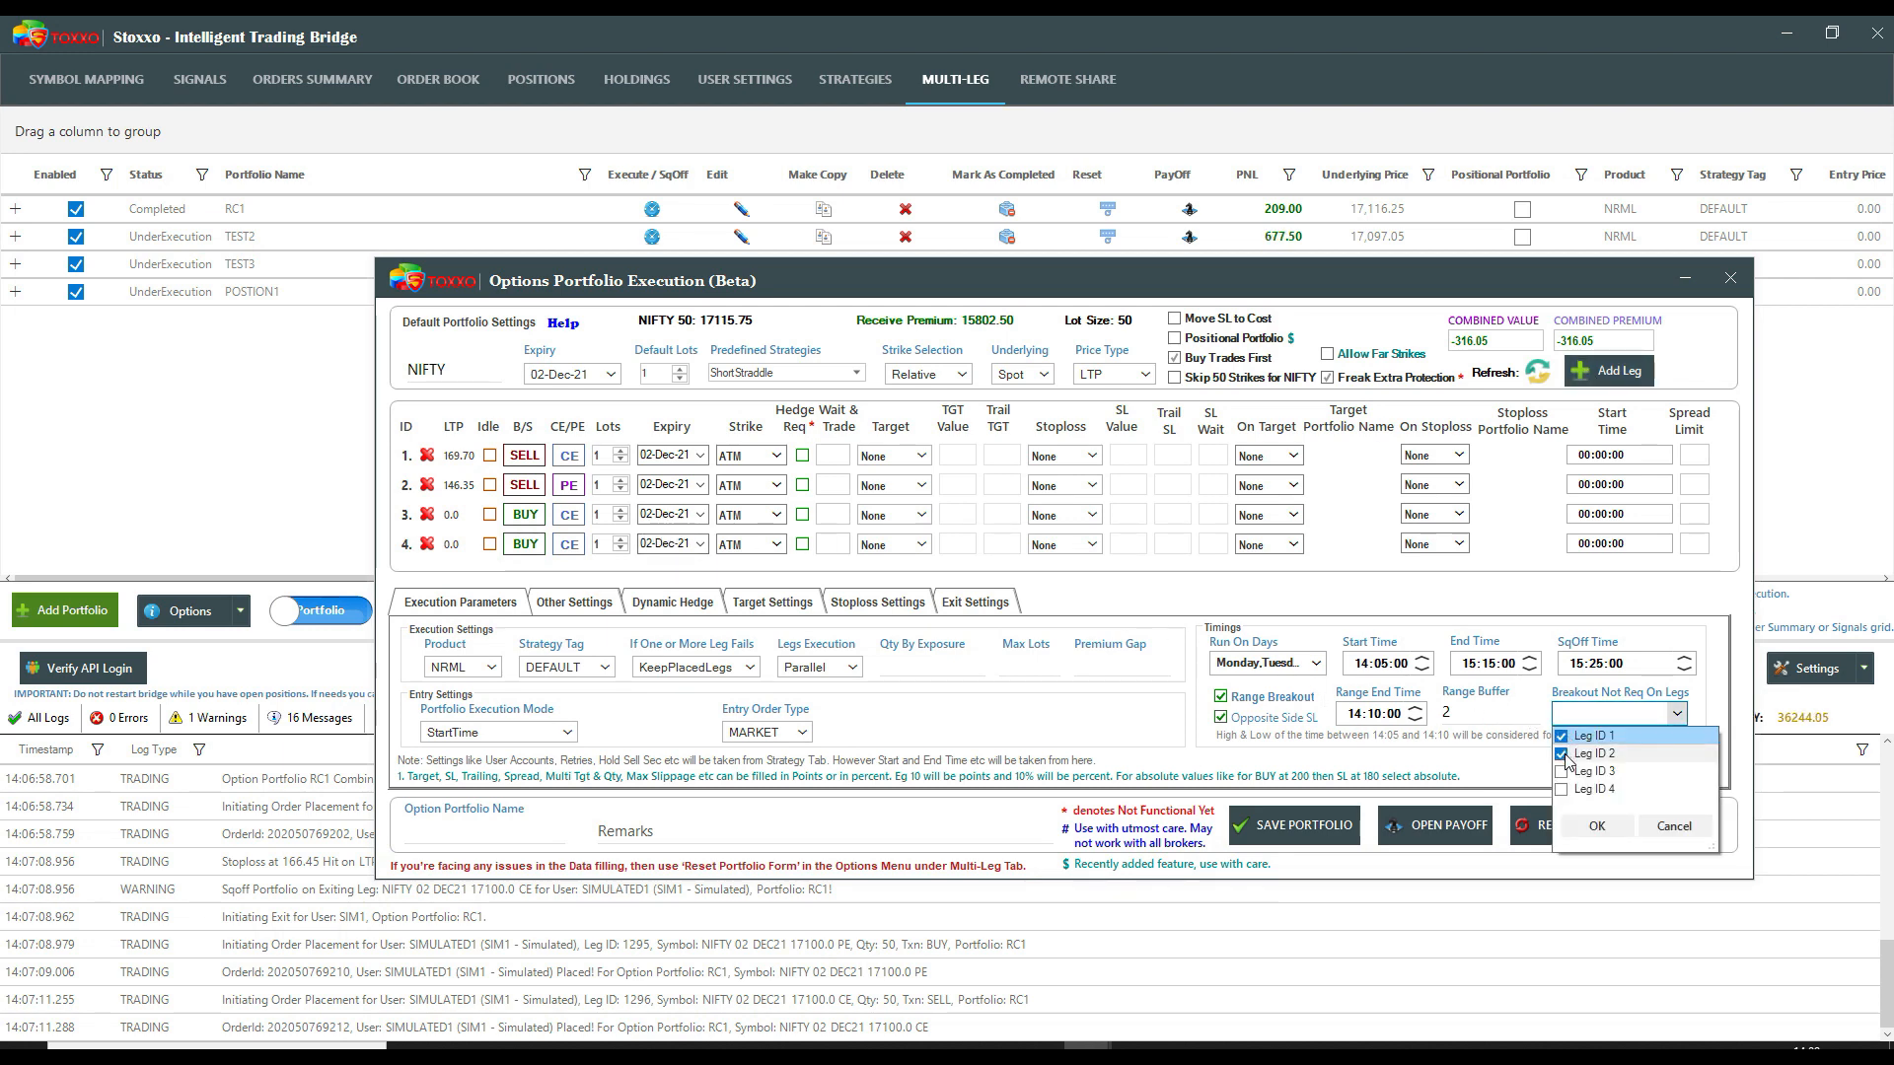
click(1563, 753)
click(1594, 827)
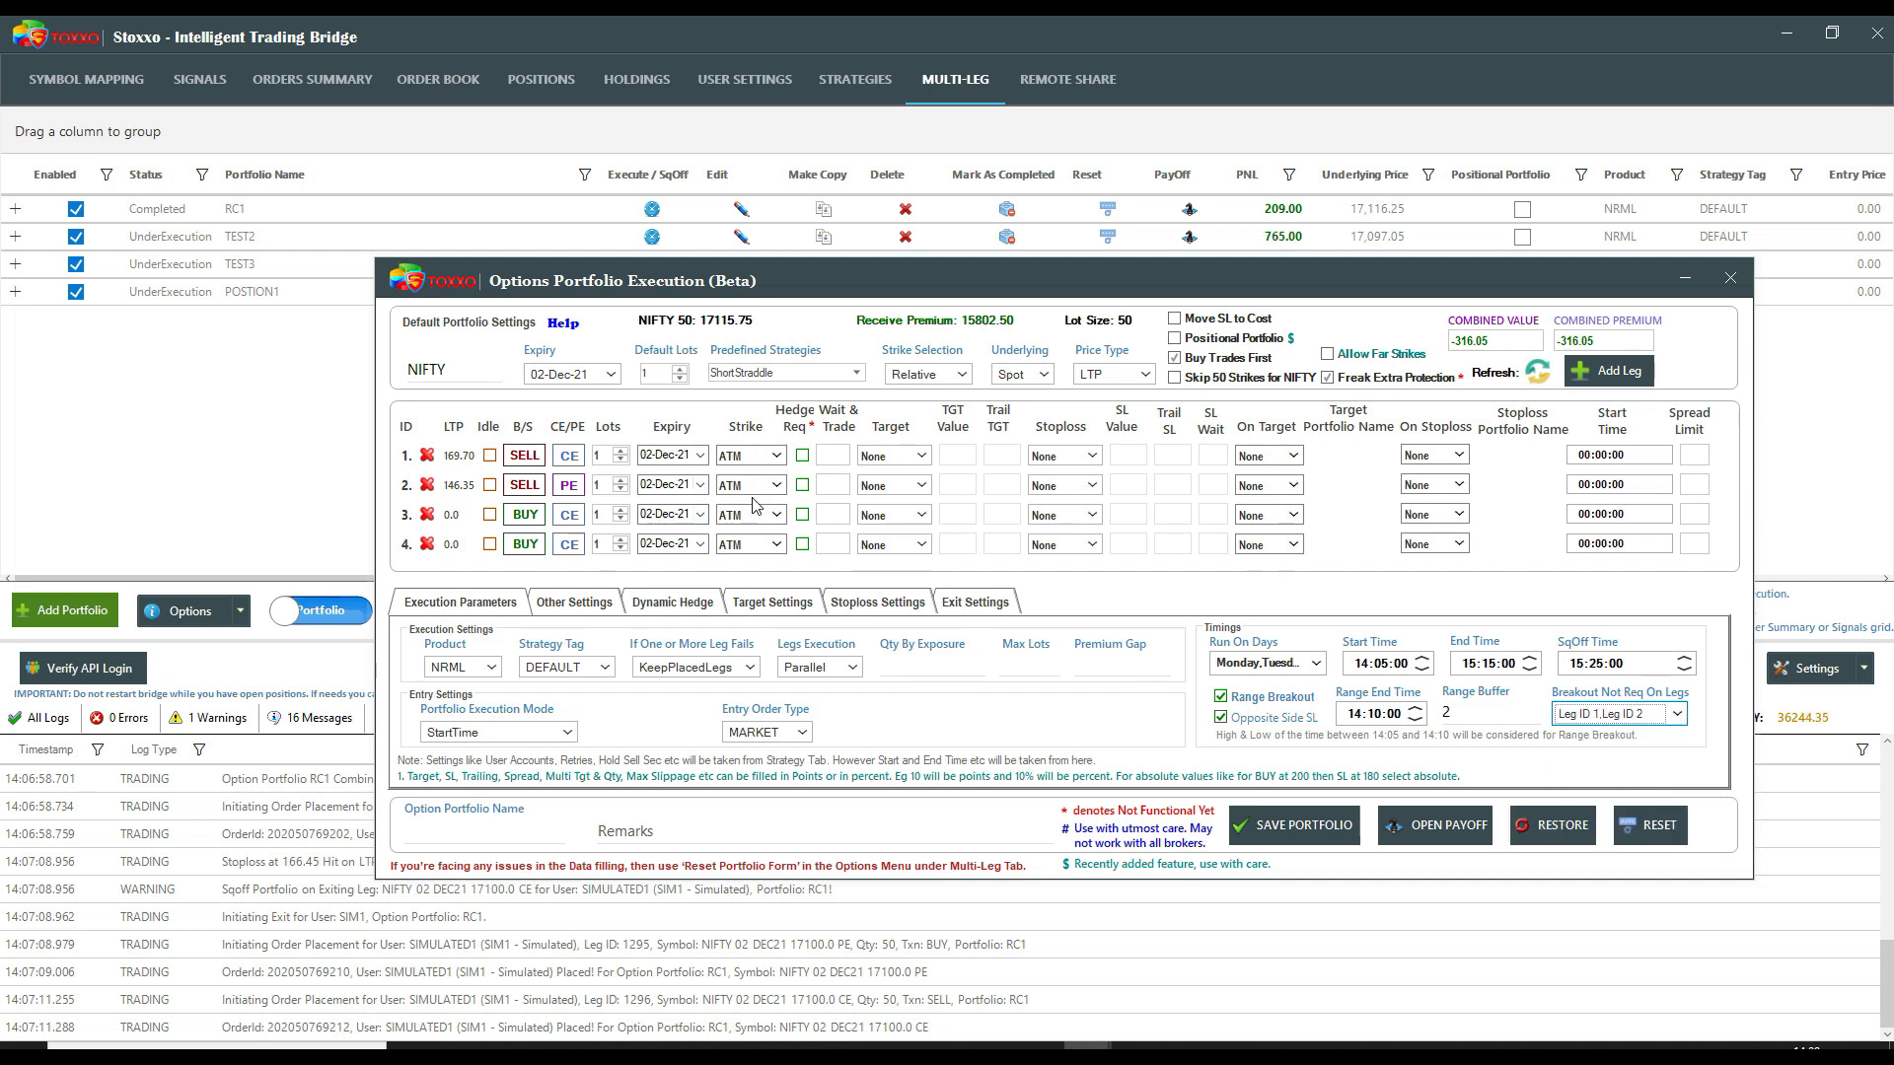
click(426, 520)
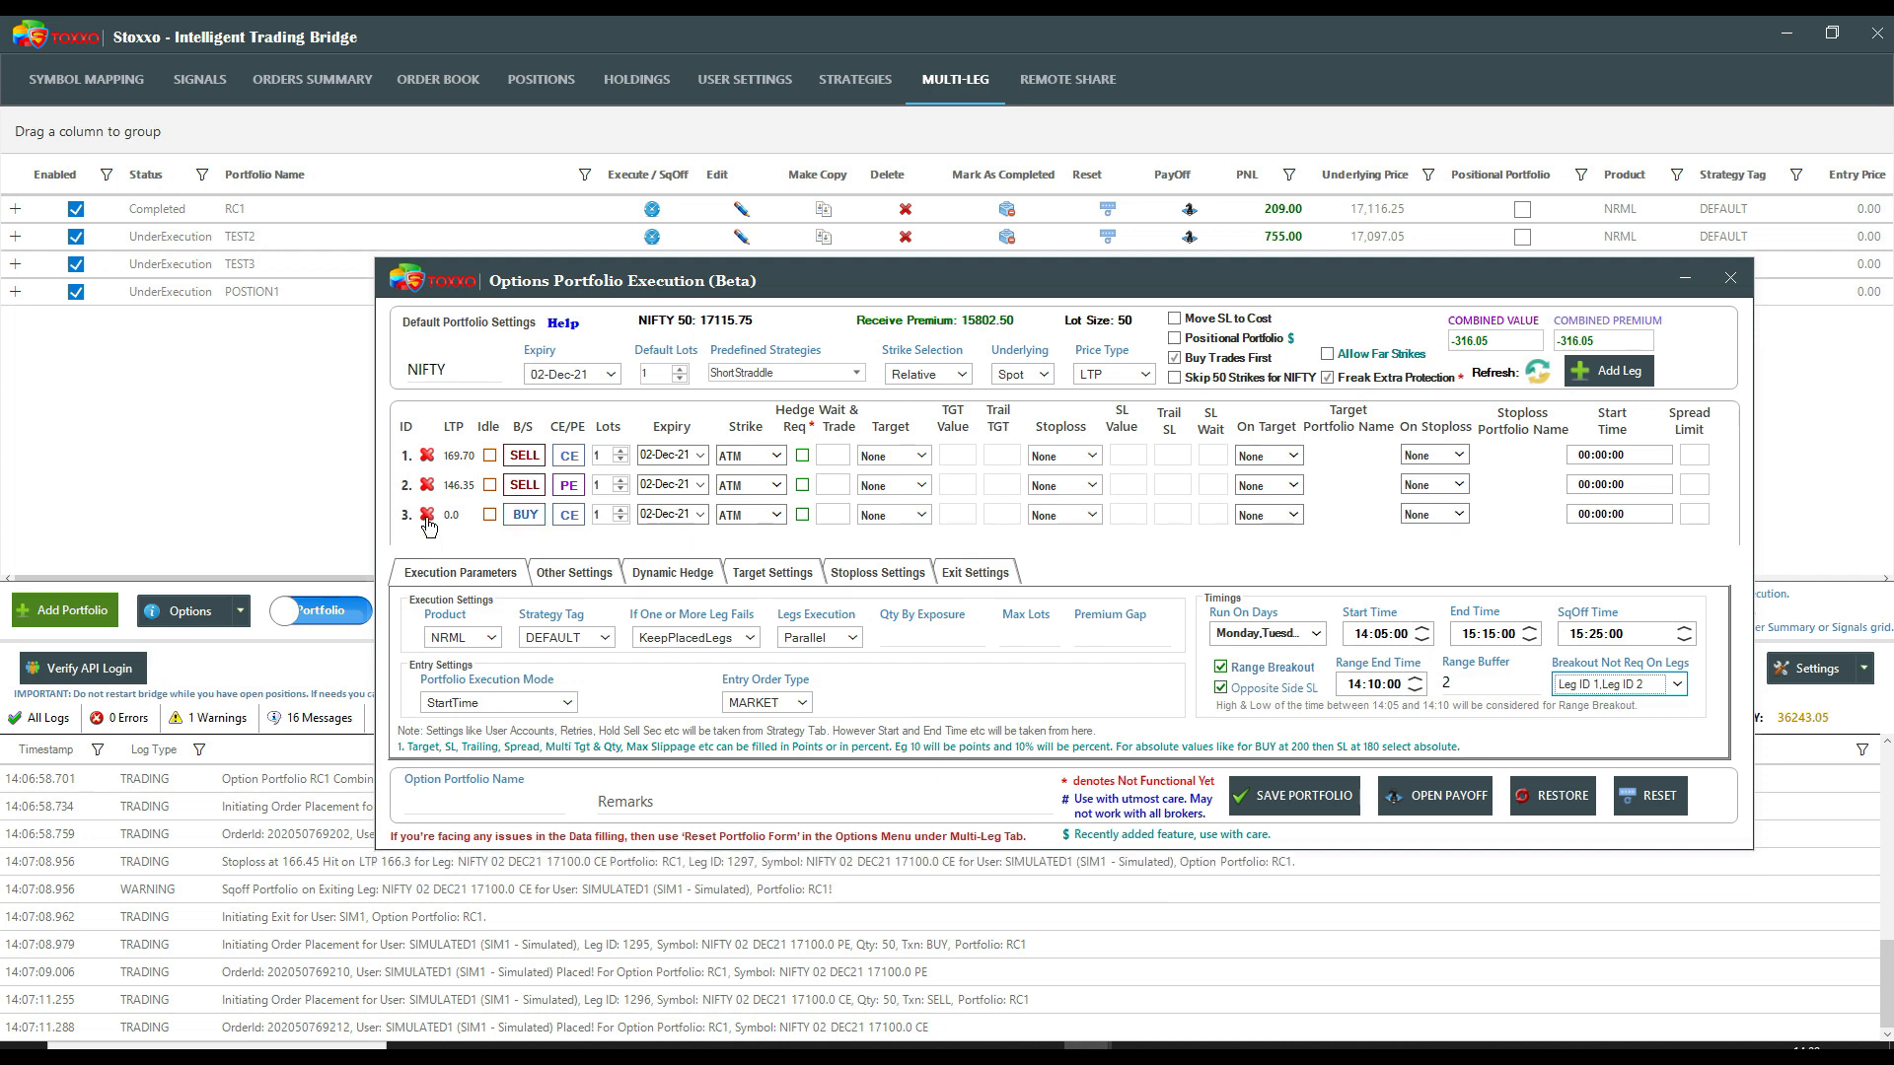
click(427, 520)
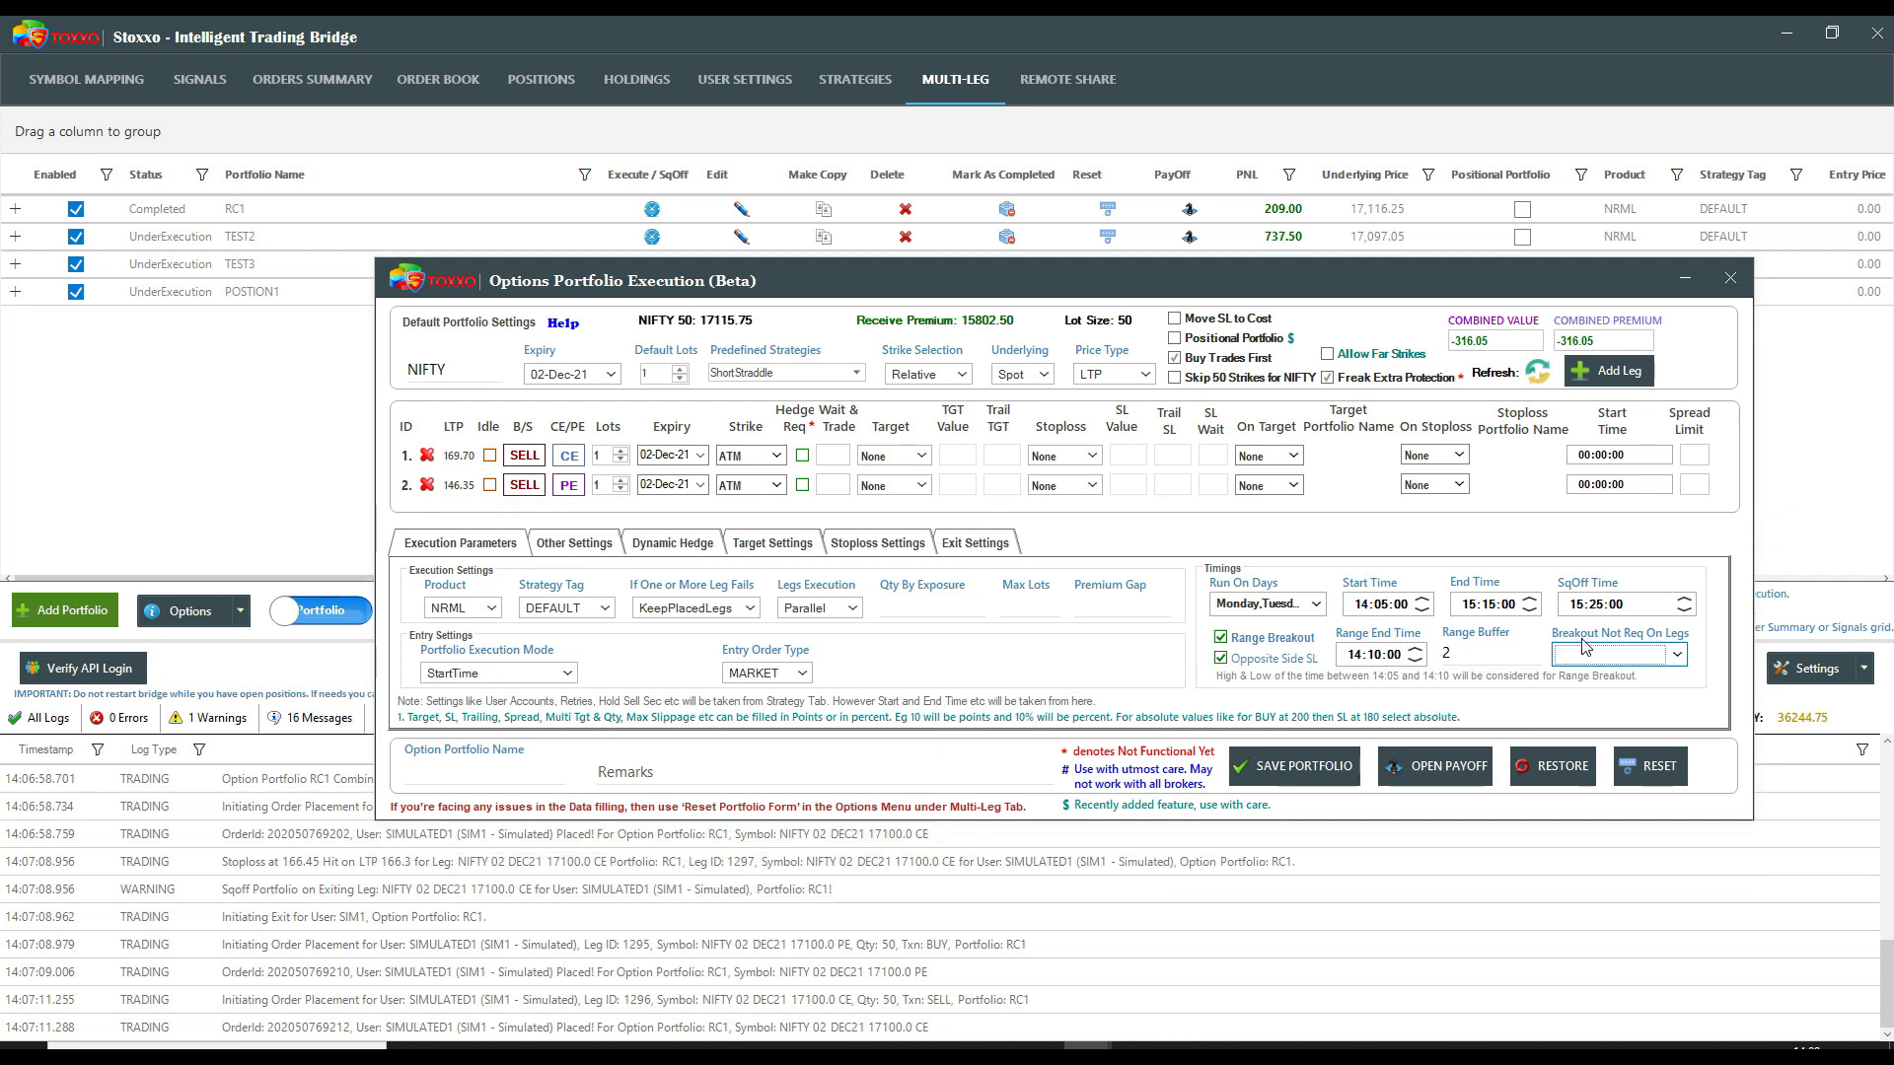
- Name the range breakout portfolio BREAK1 and save it
click(444, 766)
text(BREAK1)
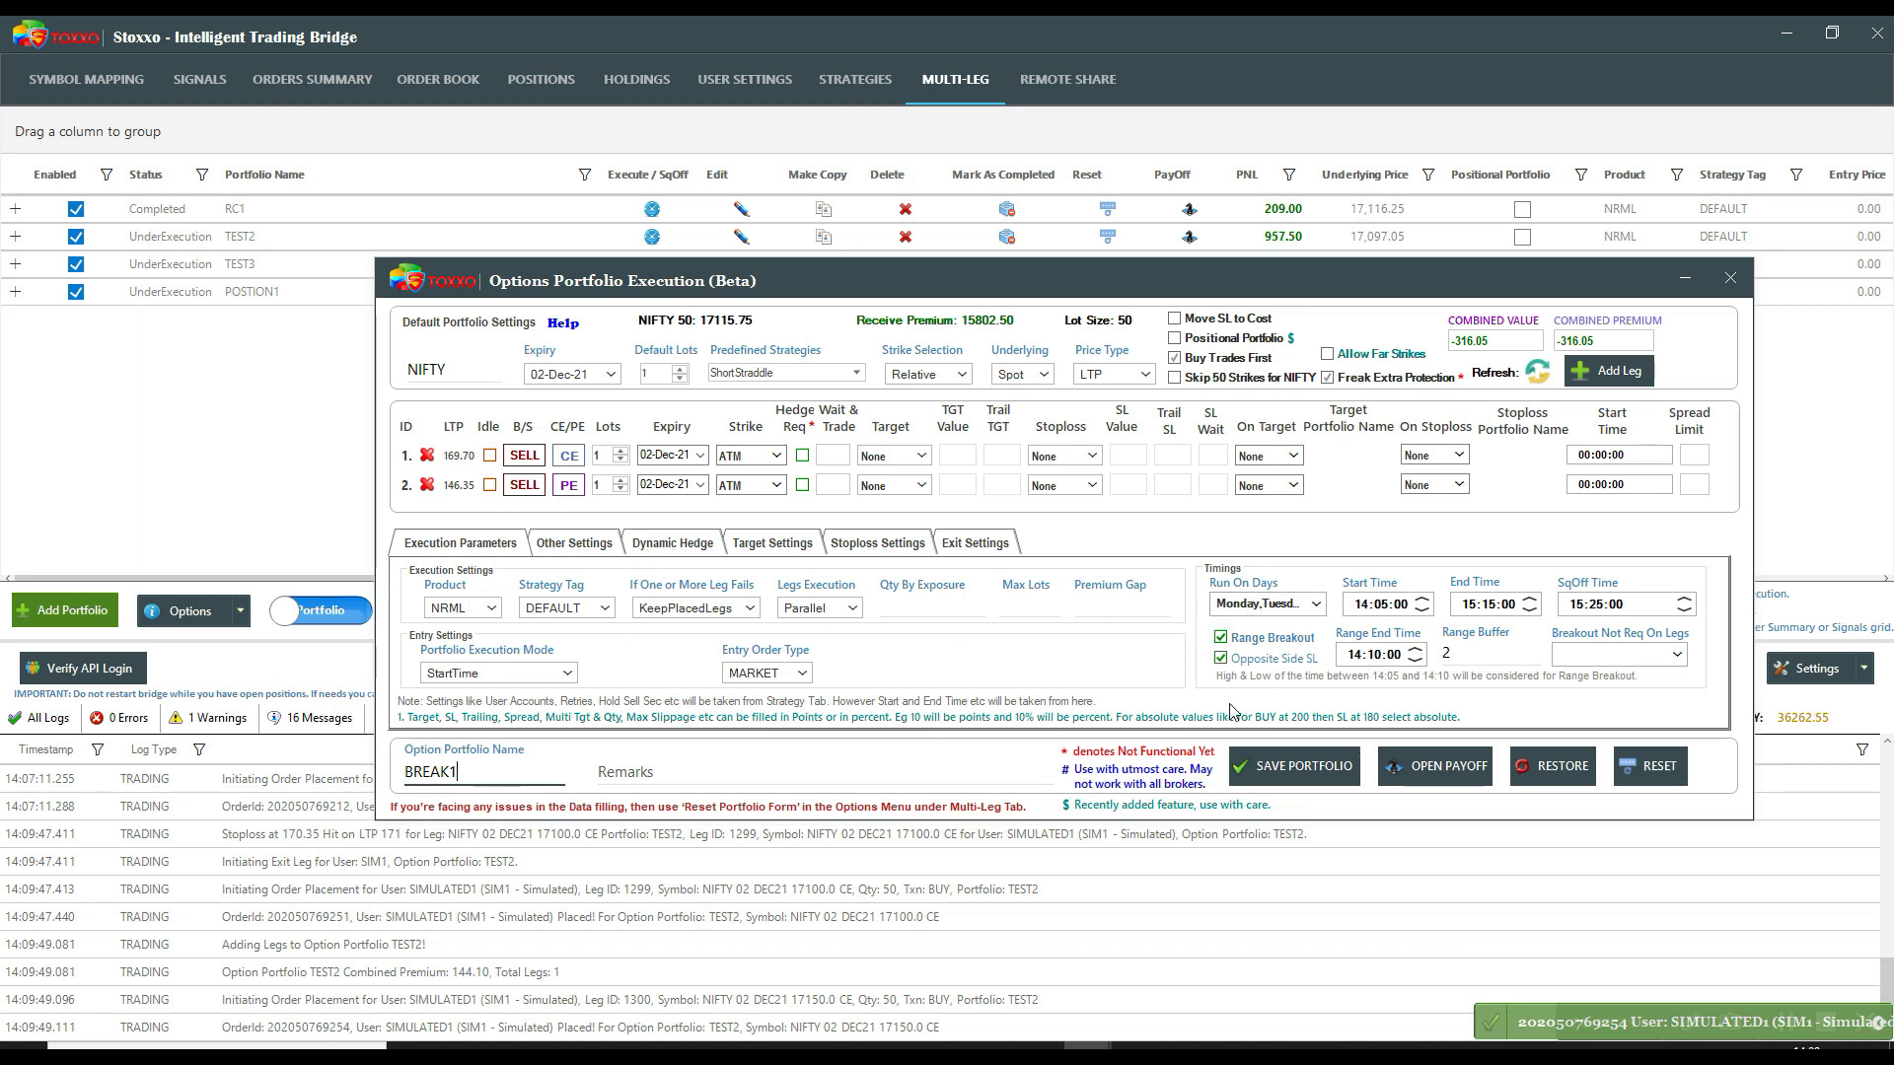
click(1328, 769)
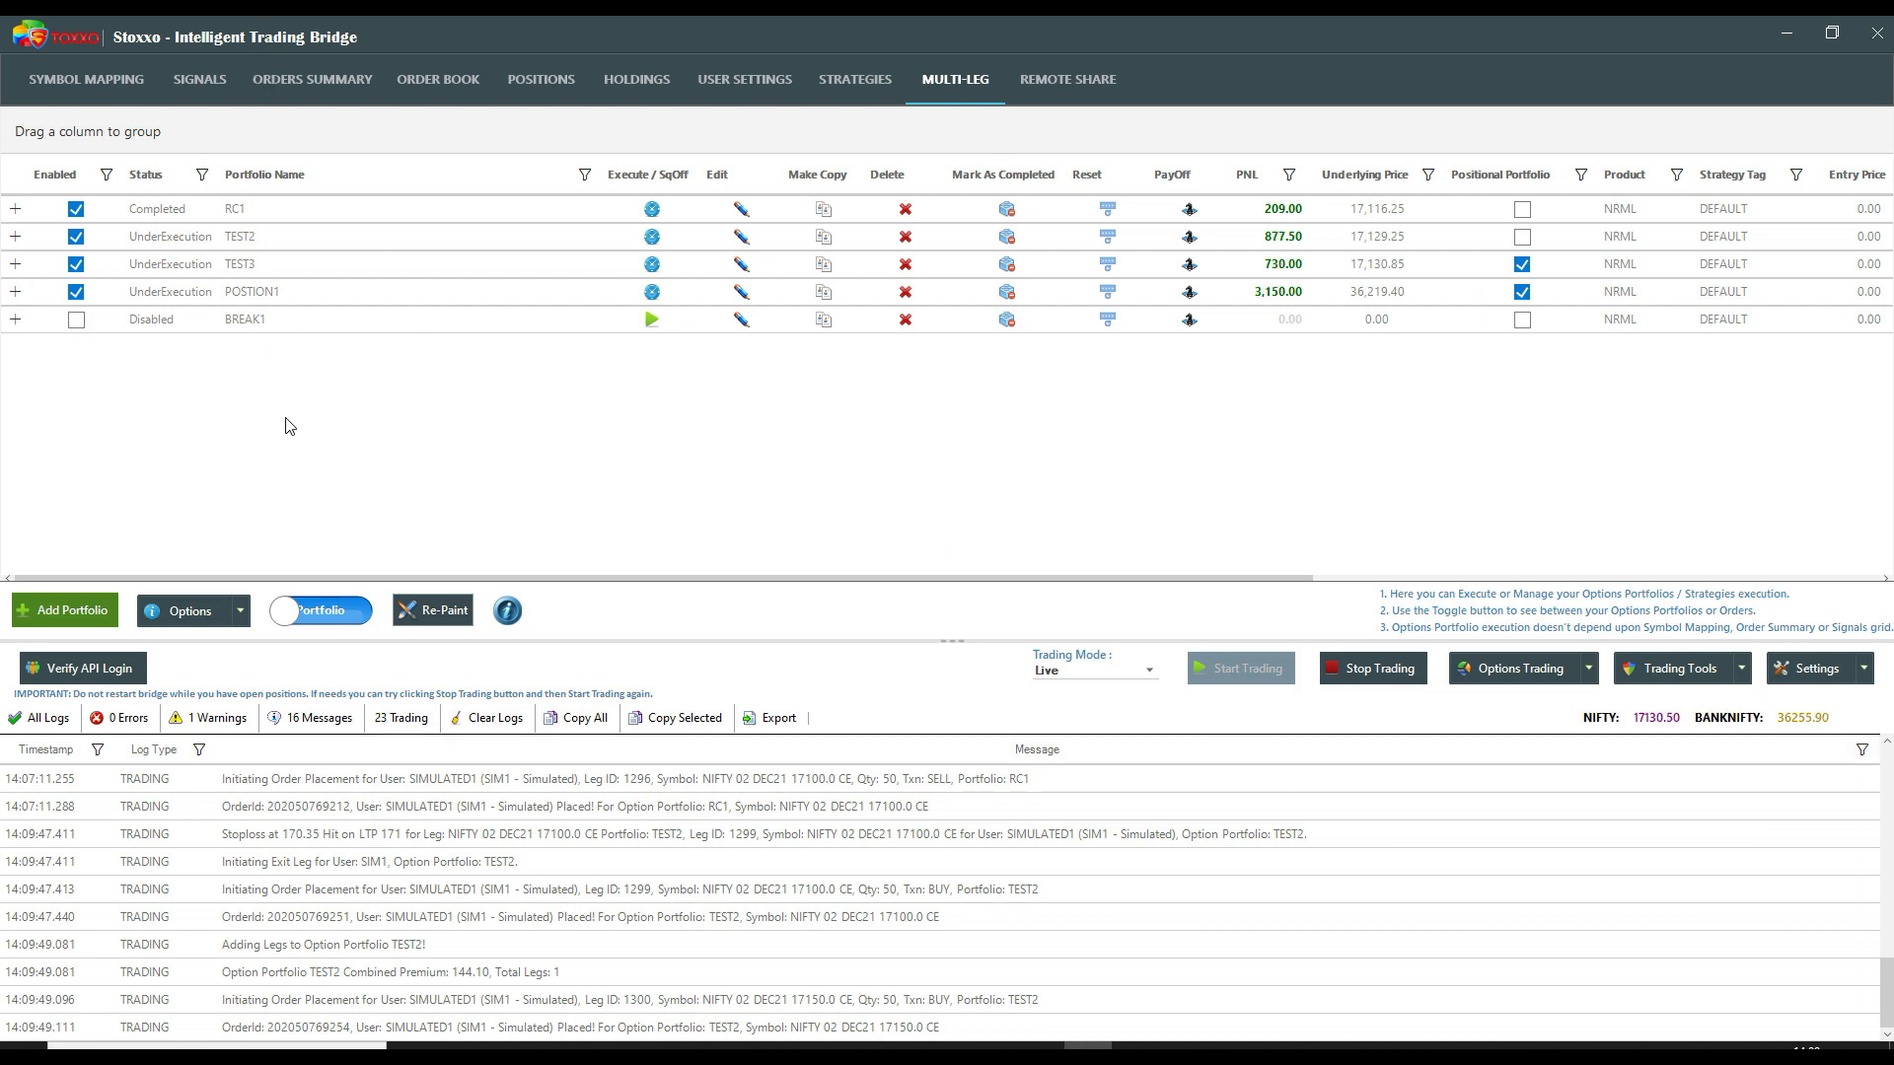
- Open the StockMock import form to view its URL and strategy tag fields, and close it without importing
click(241, 611)
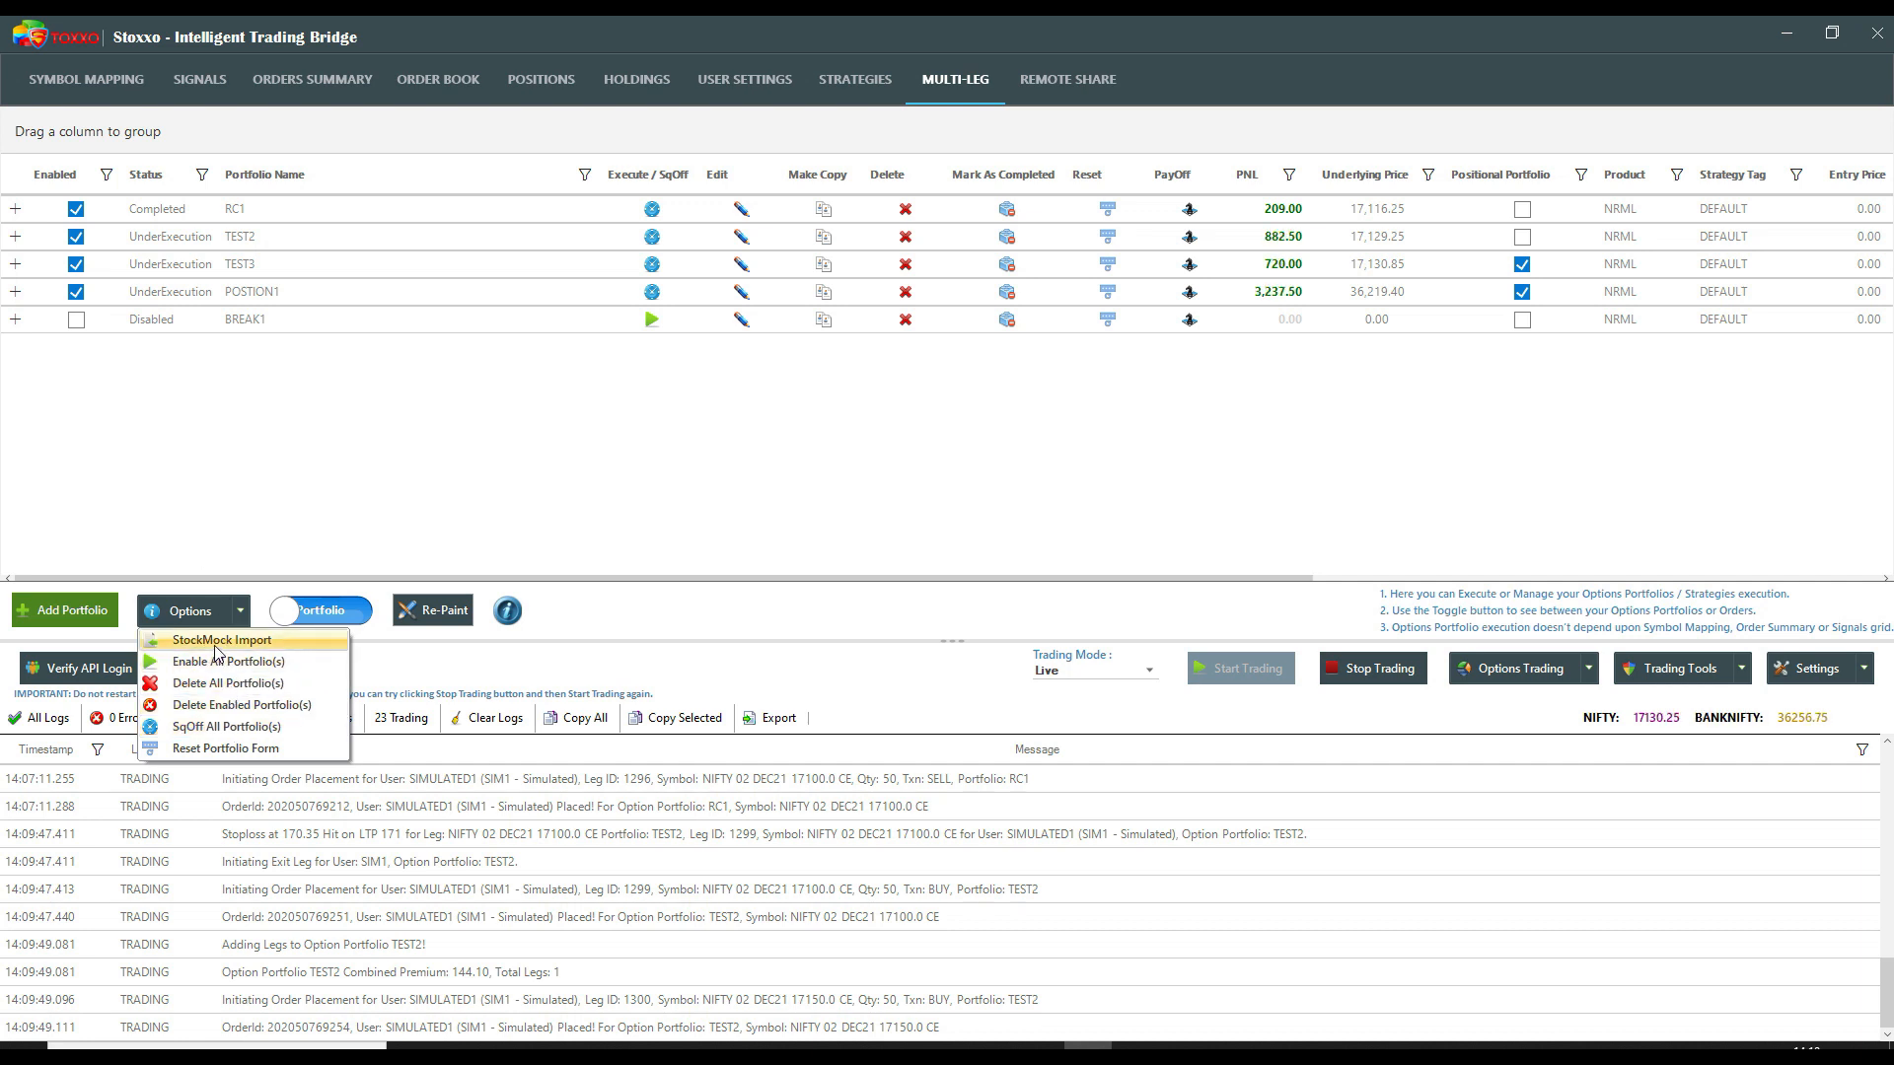
click(217, 642)
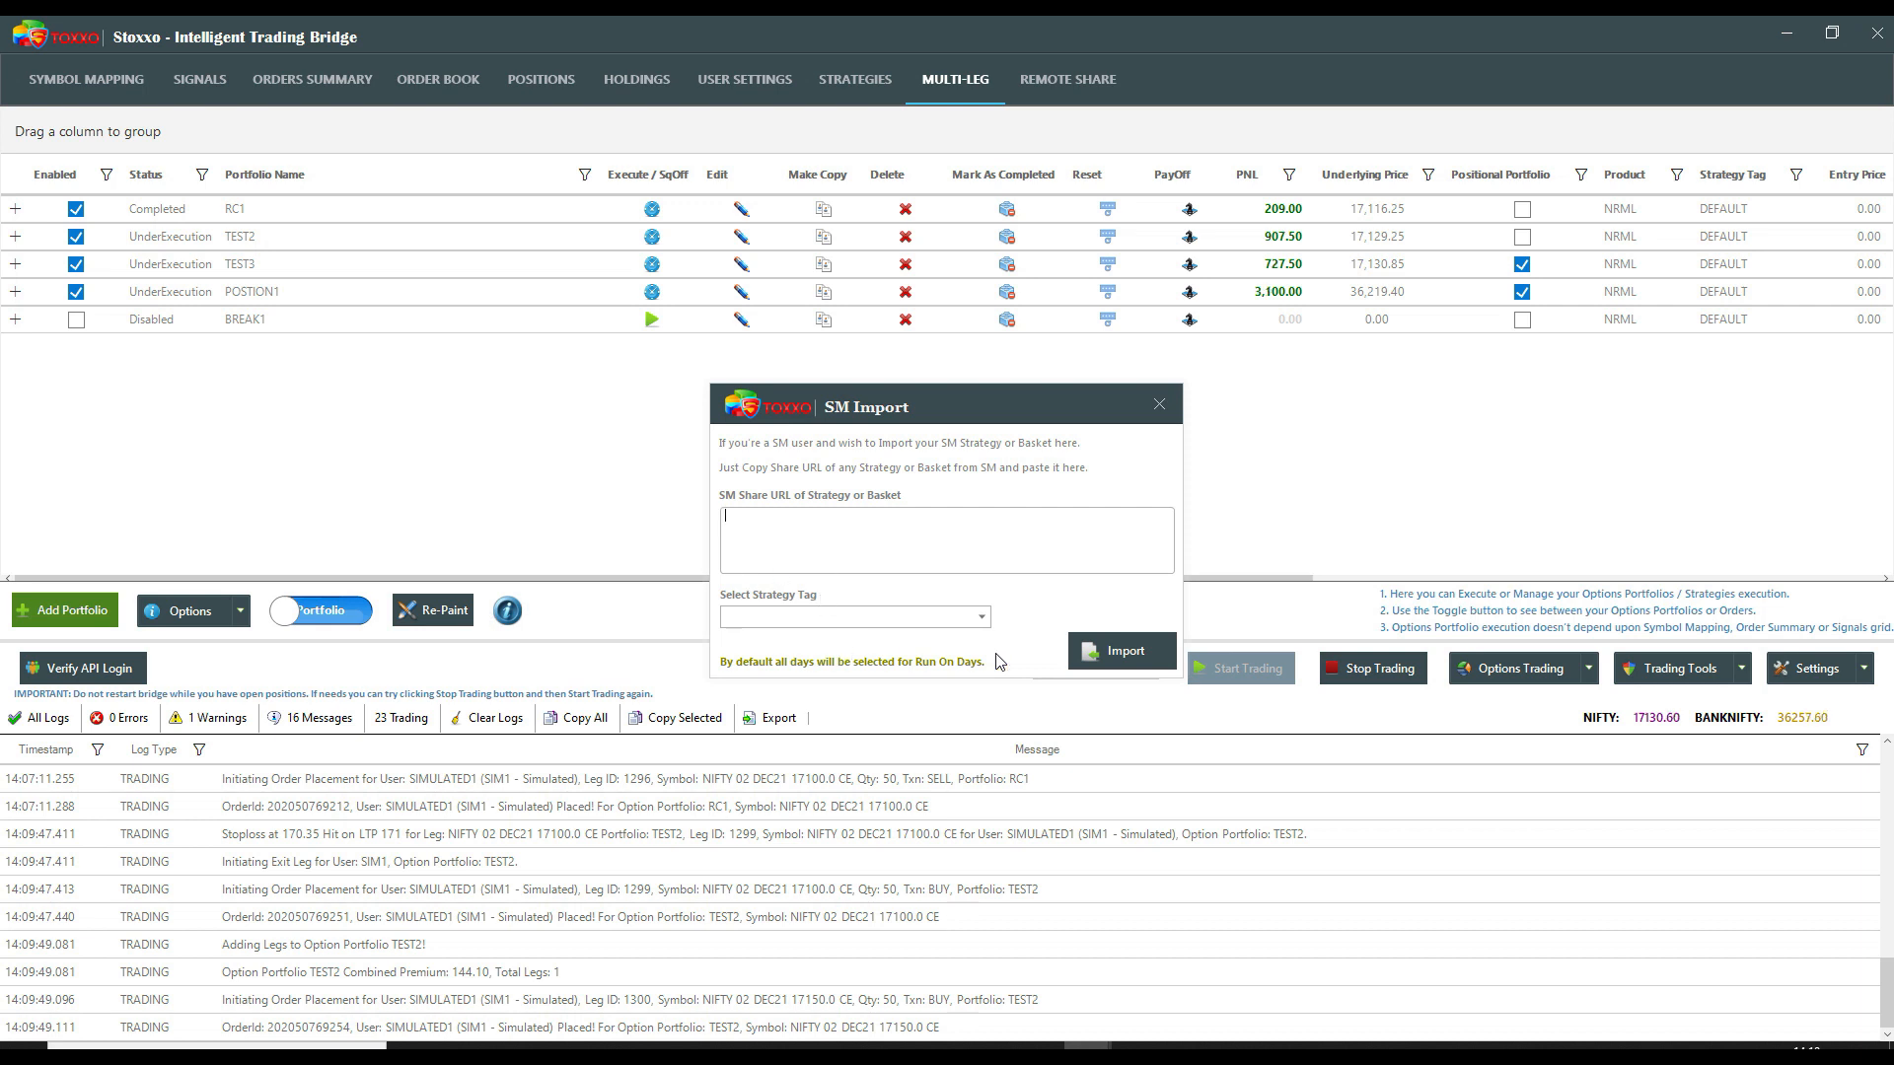
click(1159, 405)
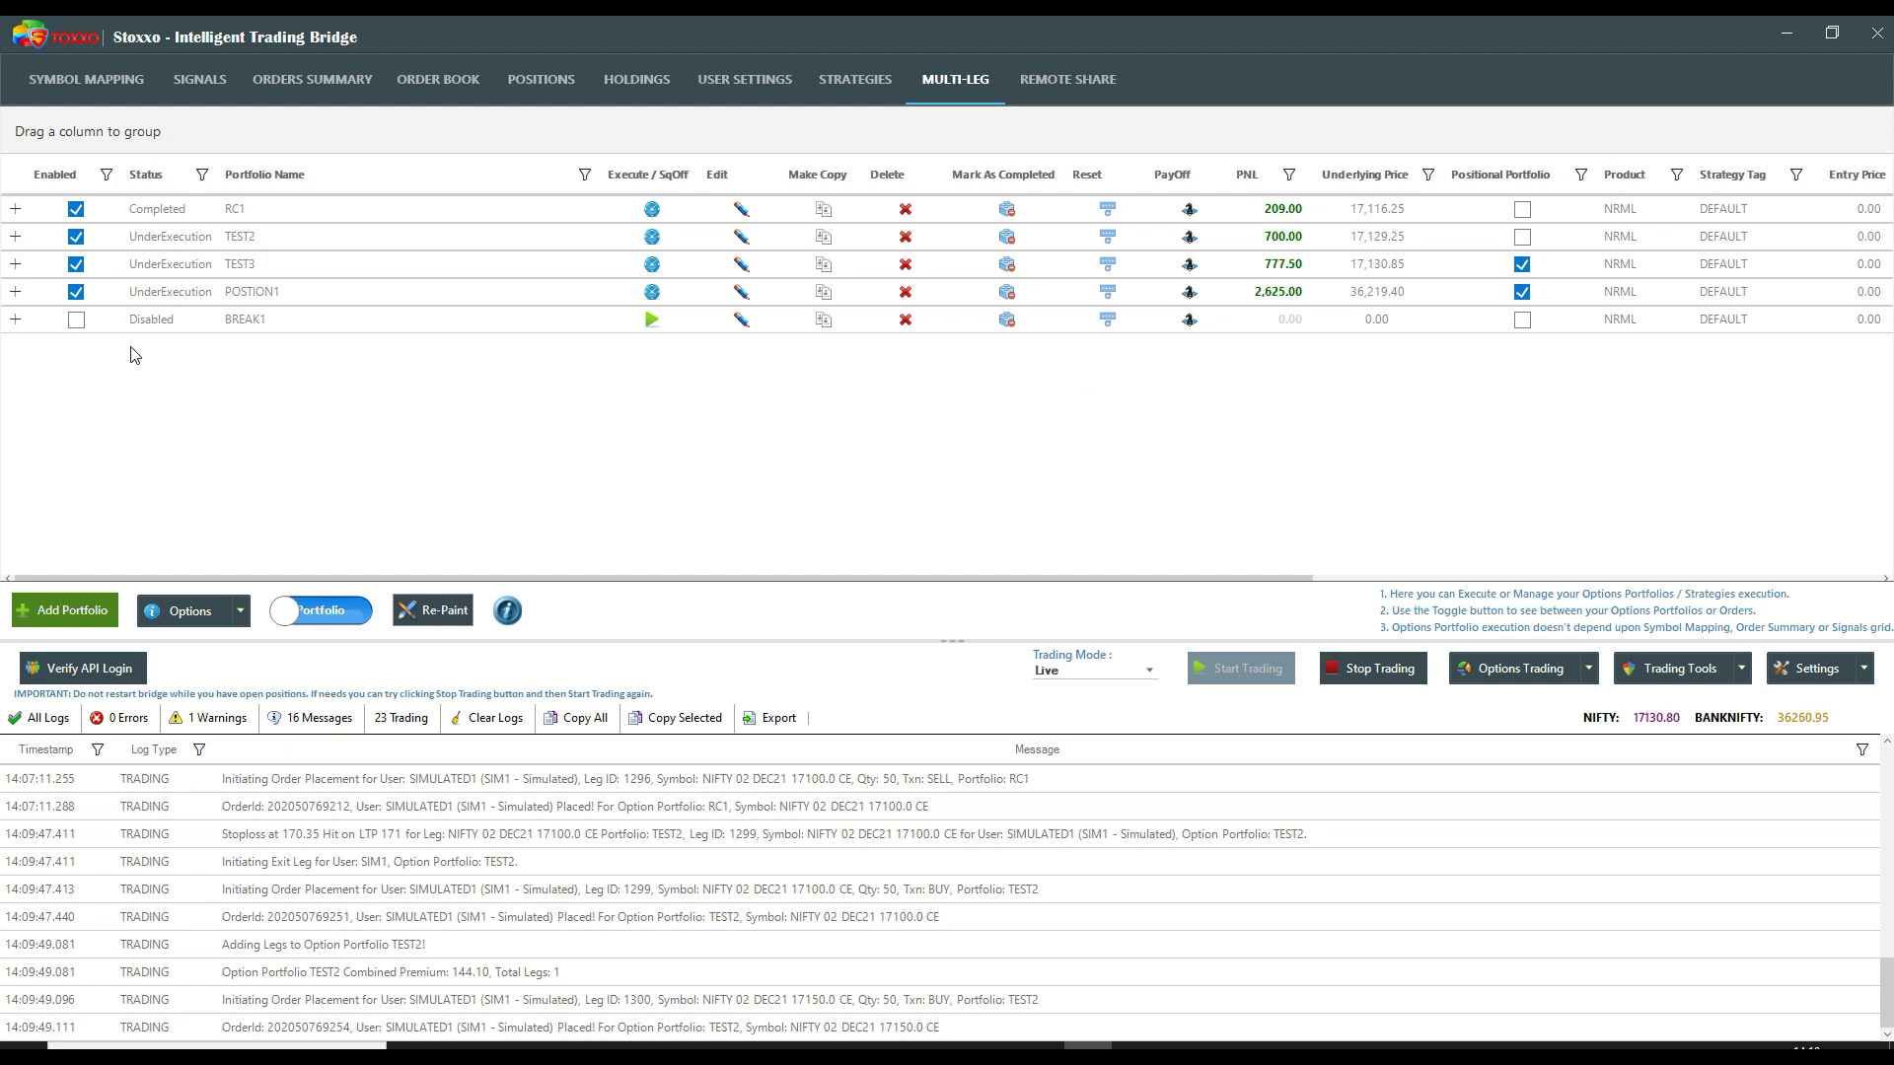
- Enable the BREAK1 portfolio and select the log entry for its NIFTY 02 DEC21 17150.0 CE range breakout level
click(79, 326)
click(78, 322)
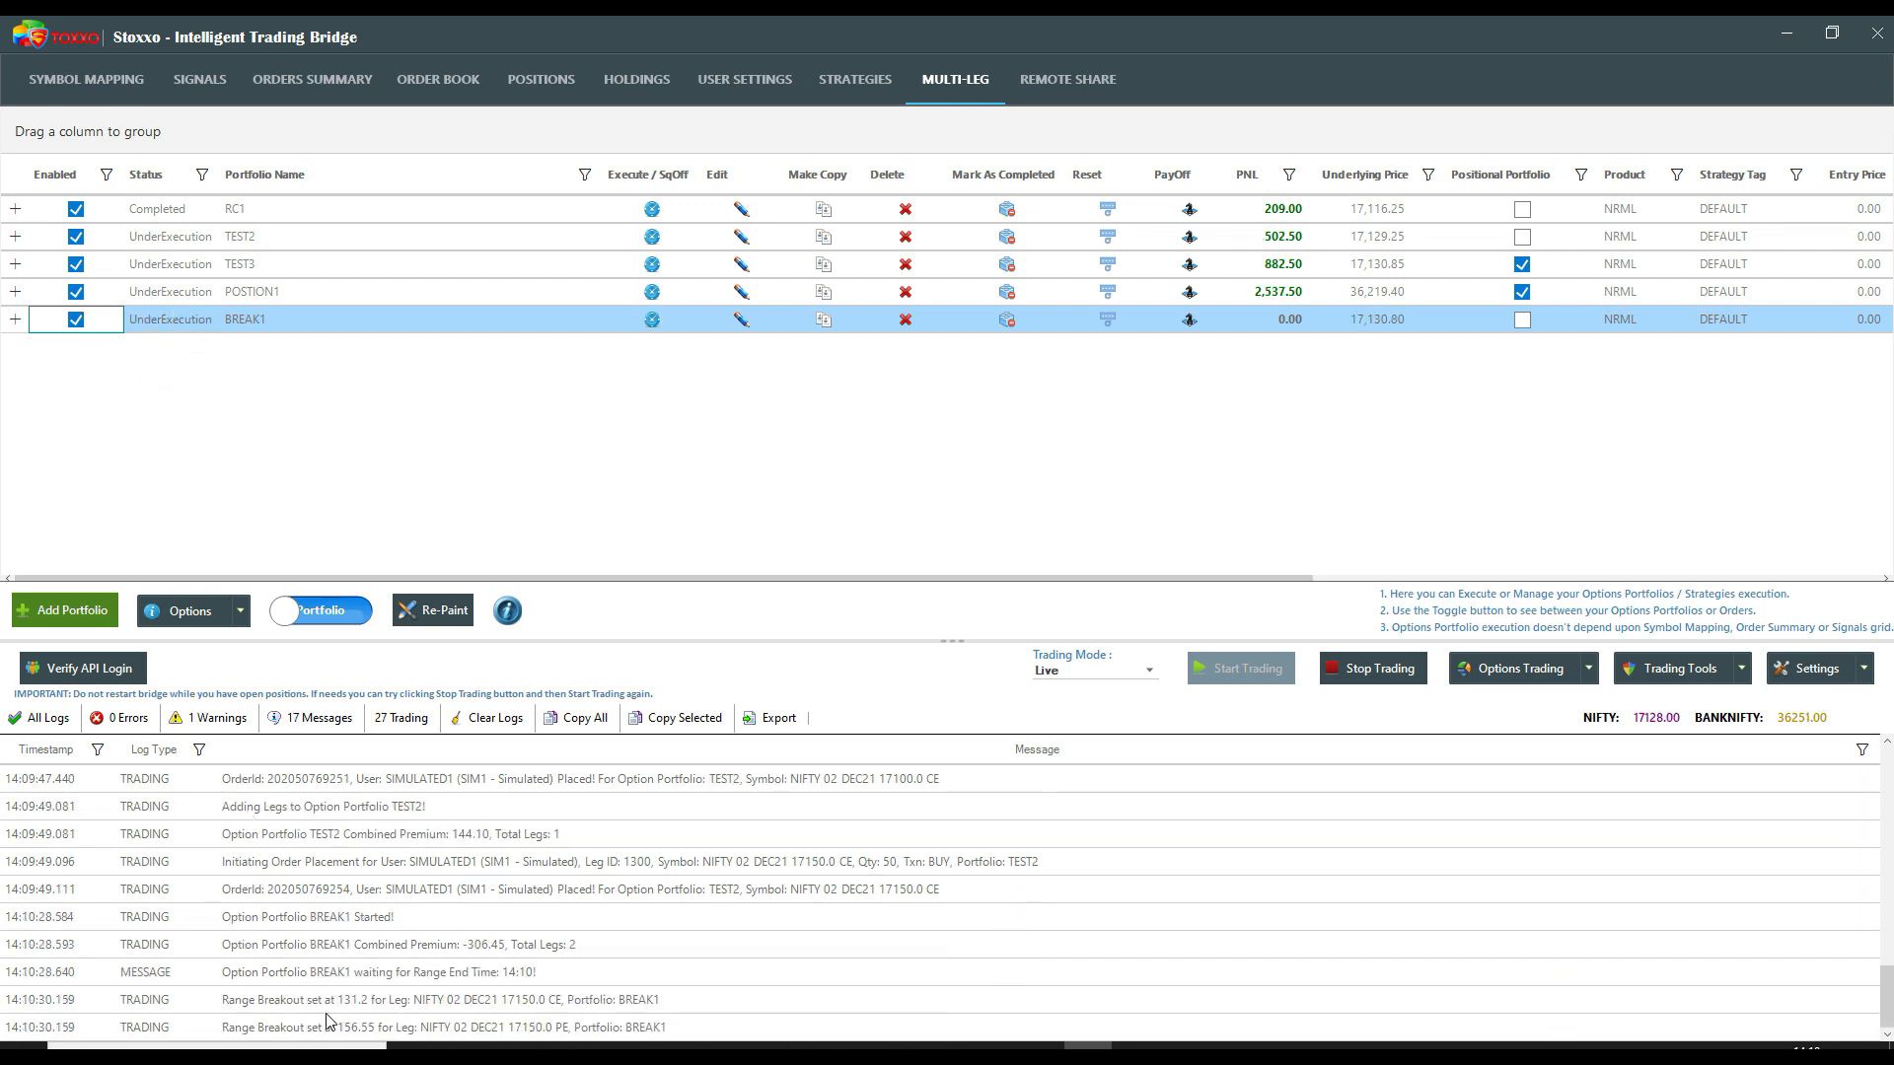
click(324, 1010)
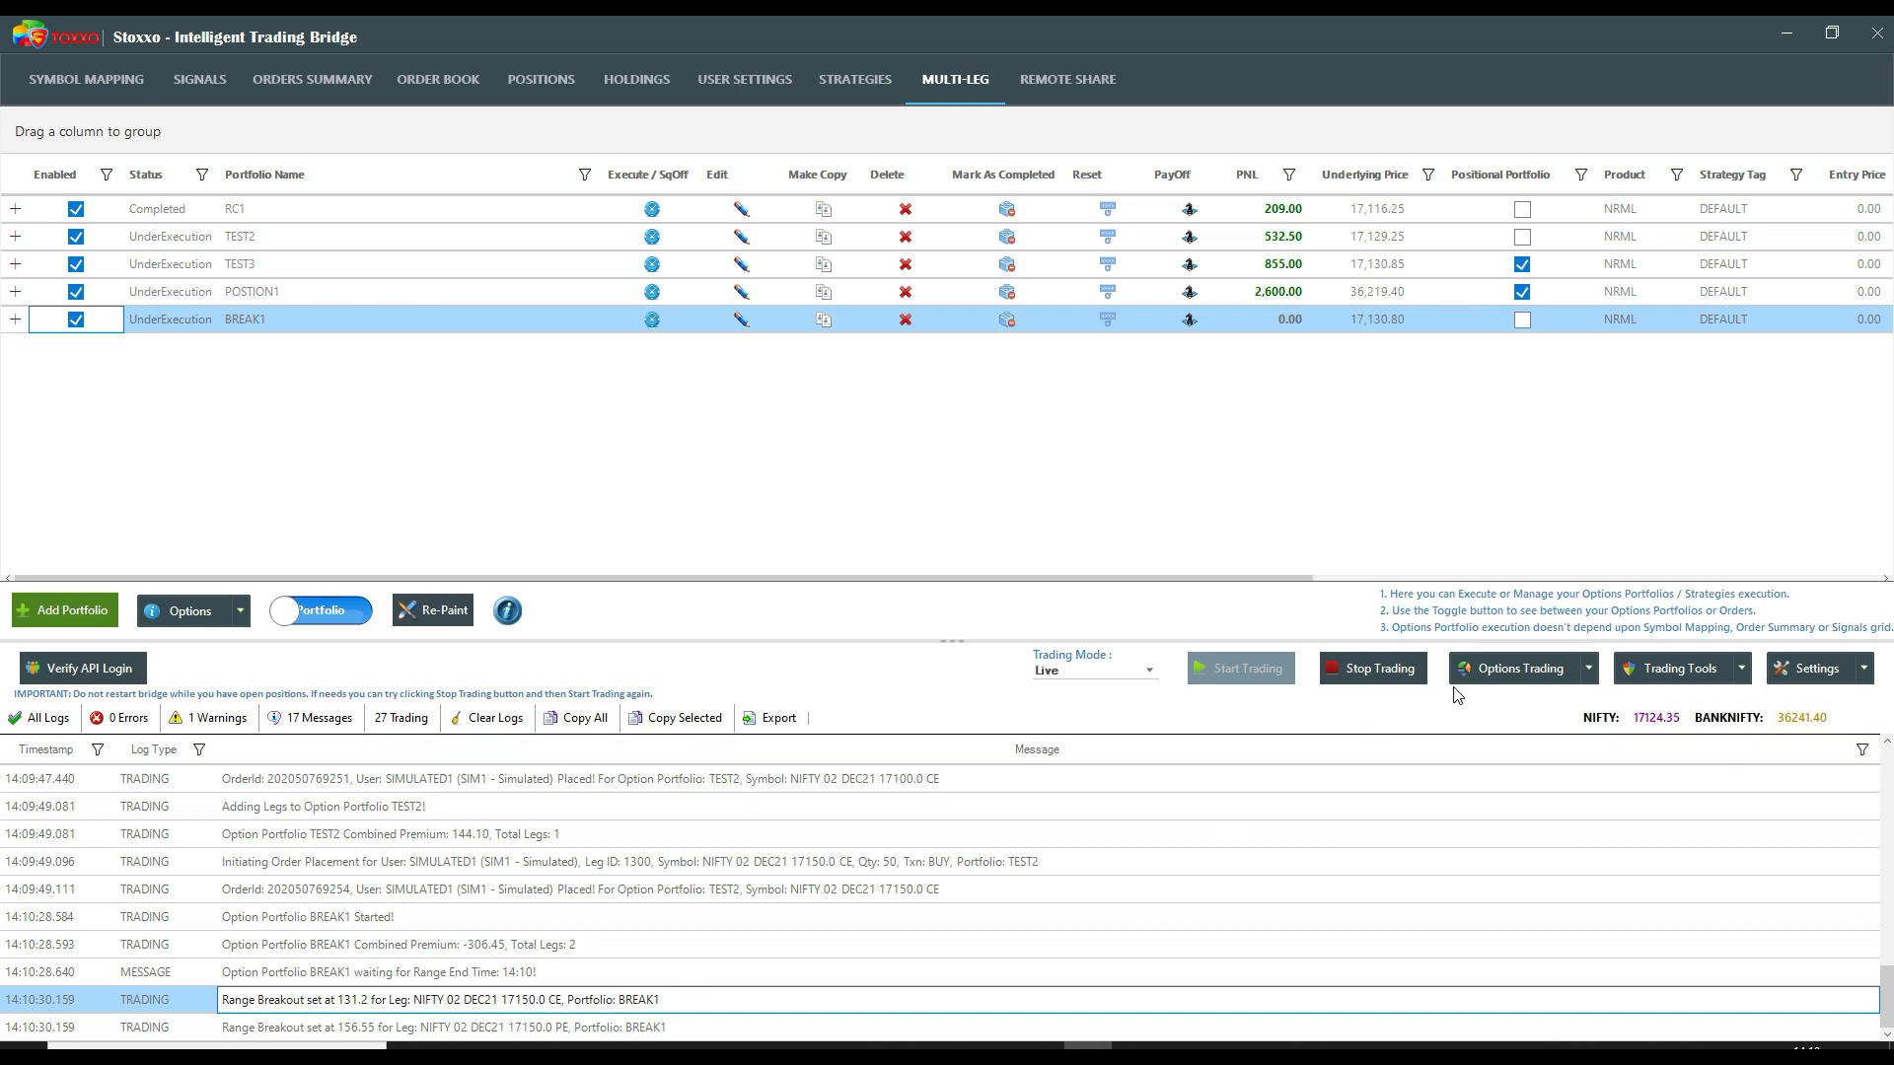
- Start a basic Multi-Leg Chart and add the NFO symbol NIFTY 02 DEC21 17150.0 CE
click(1514, 674)
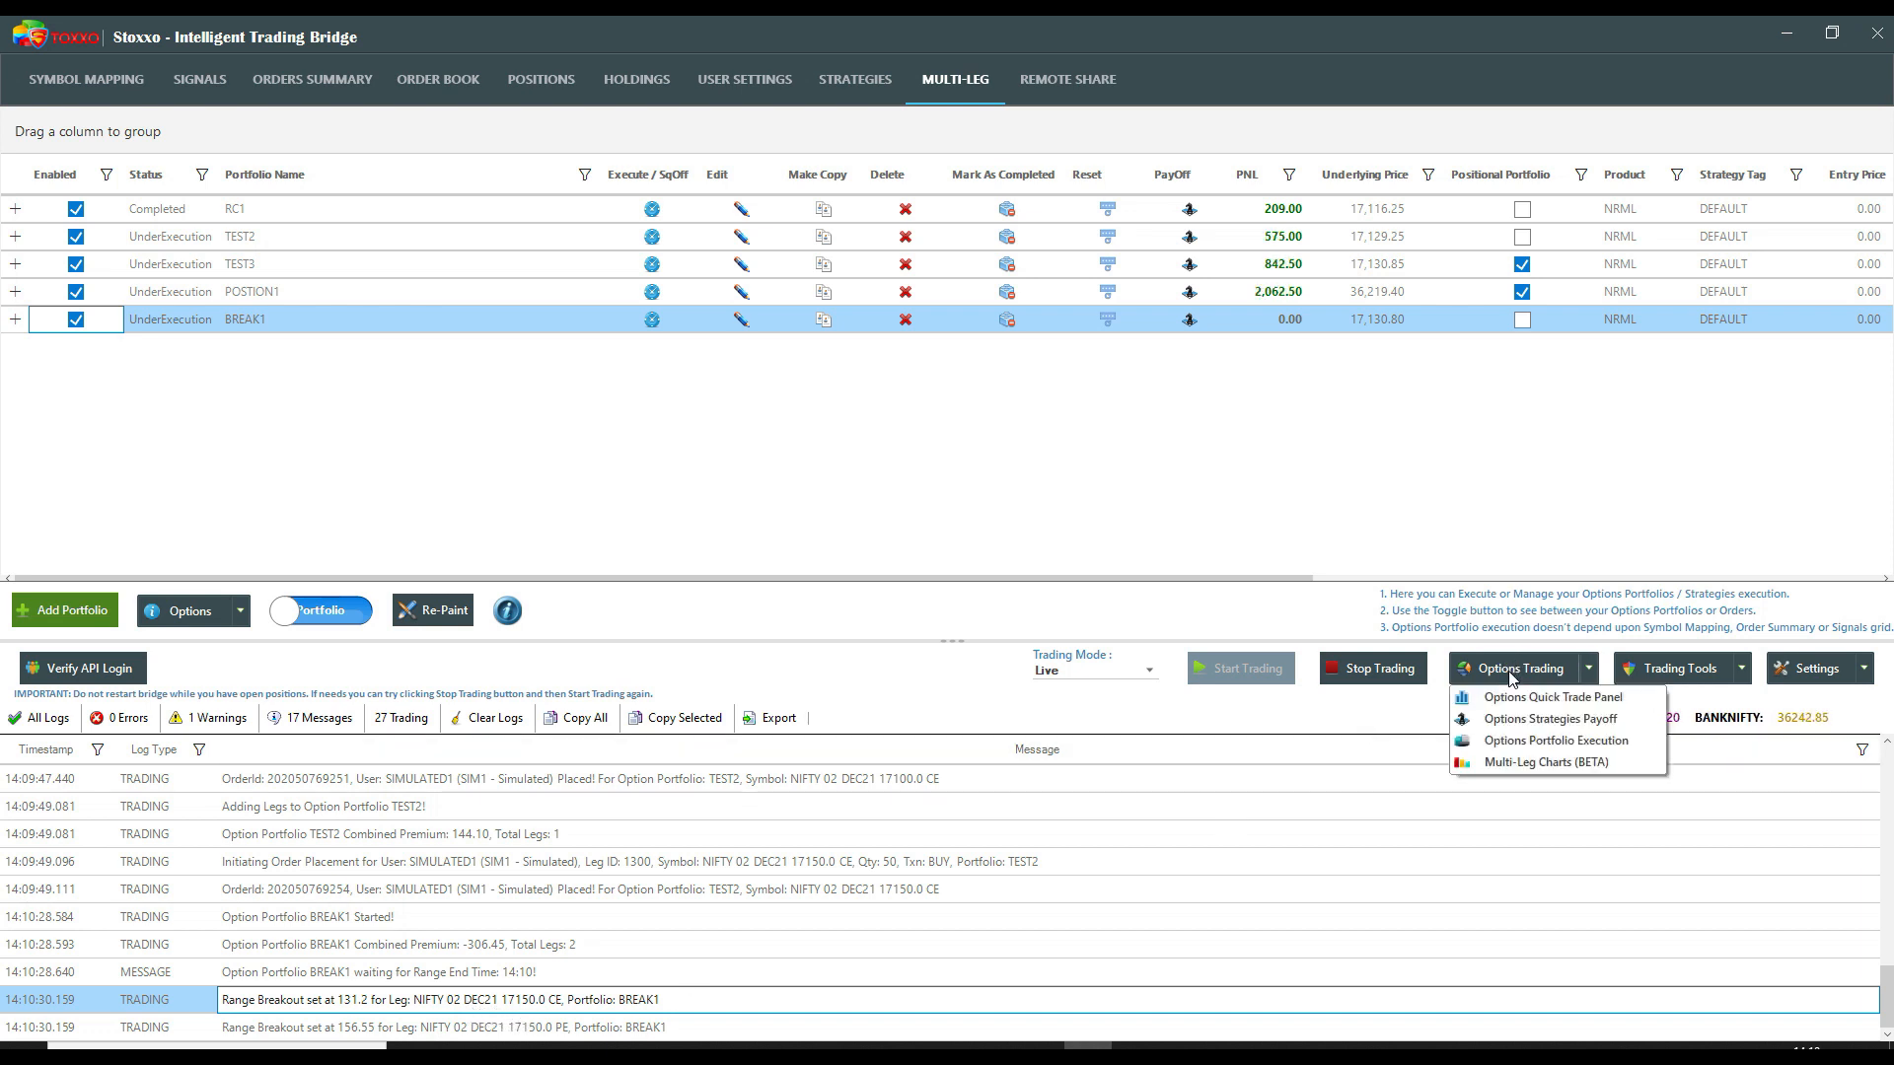
click(1516, 765)
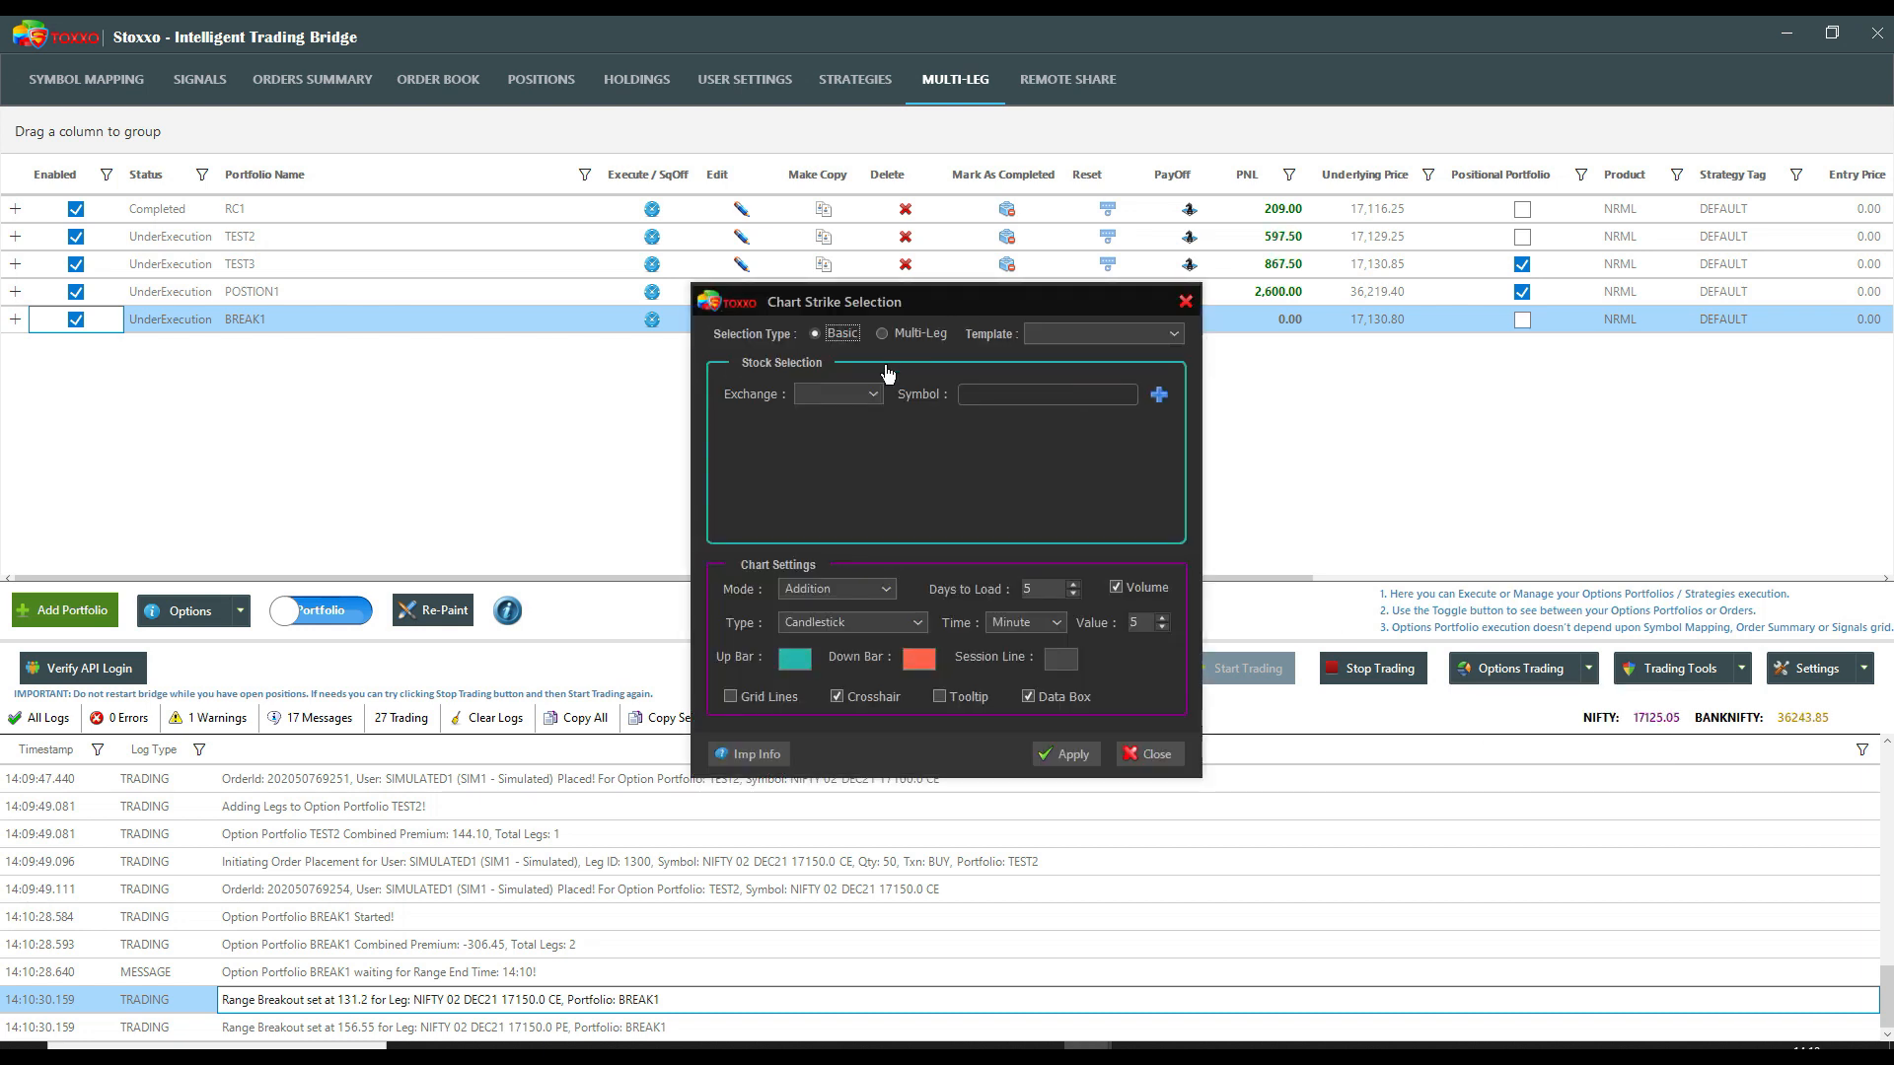
click(870, 396)
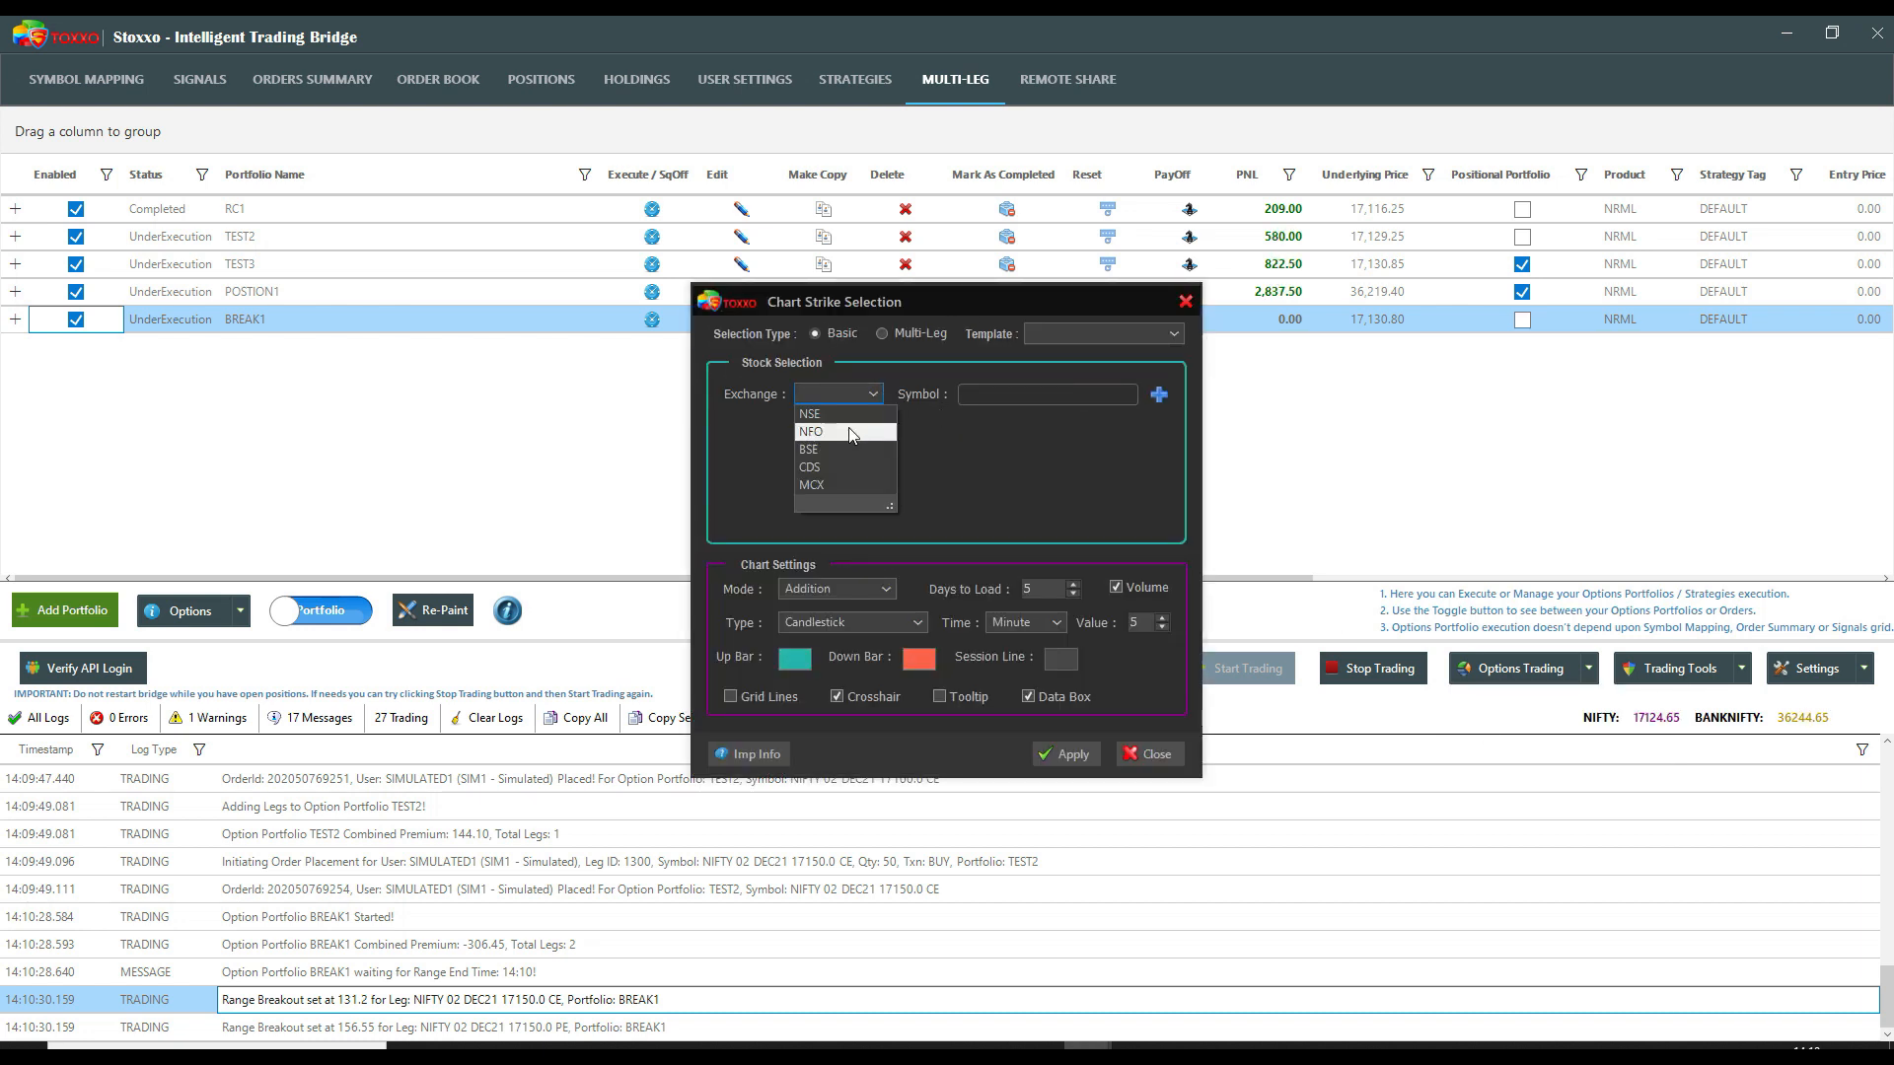
click(852, 434)
click(1024, 395)
text(MIFTY)
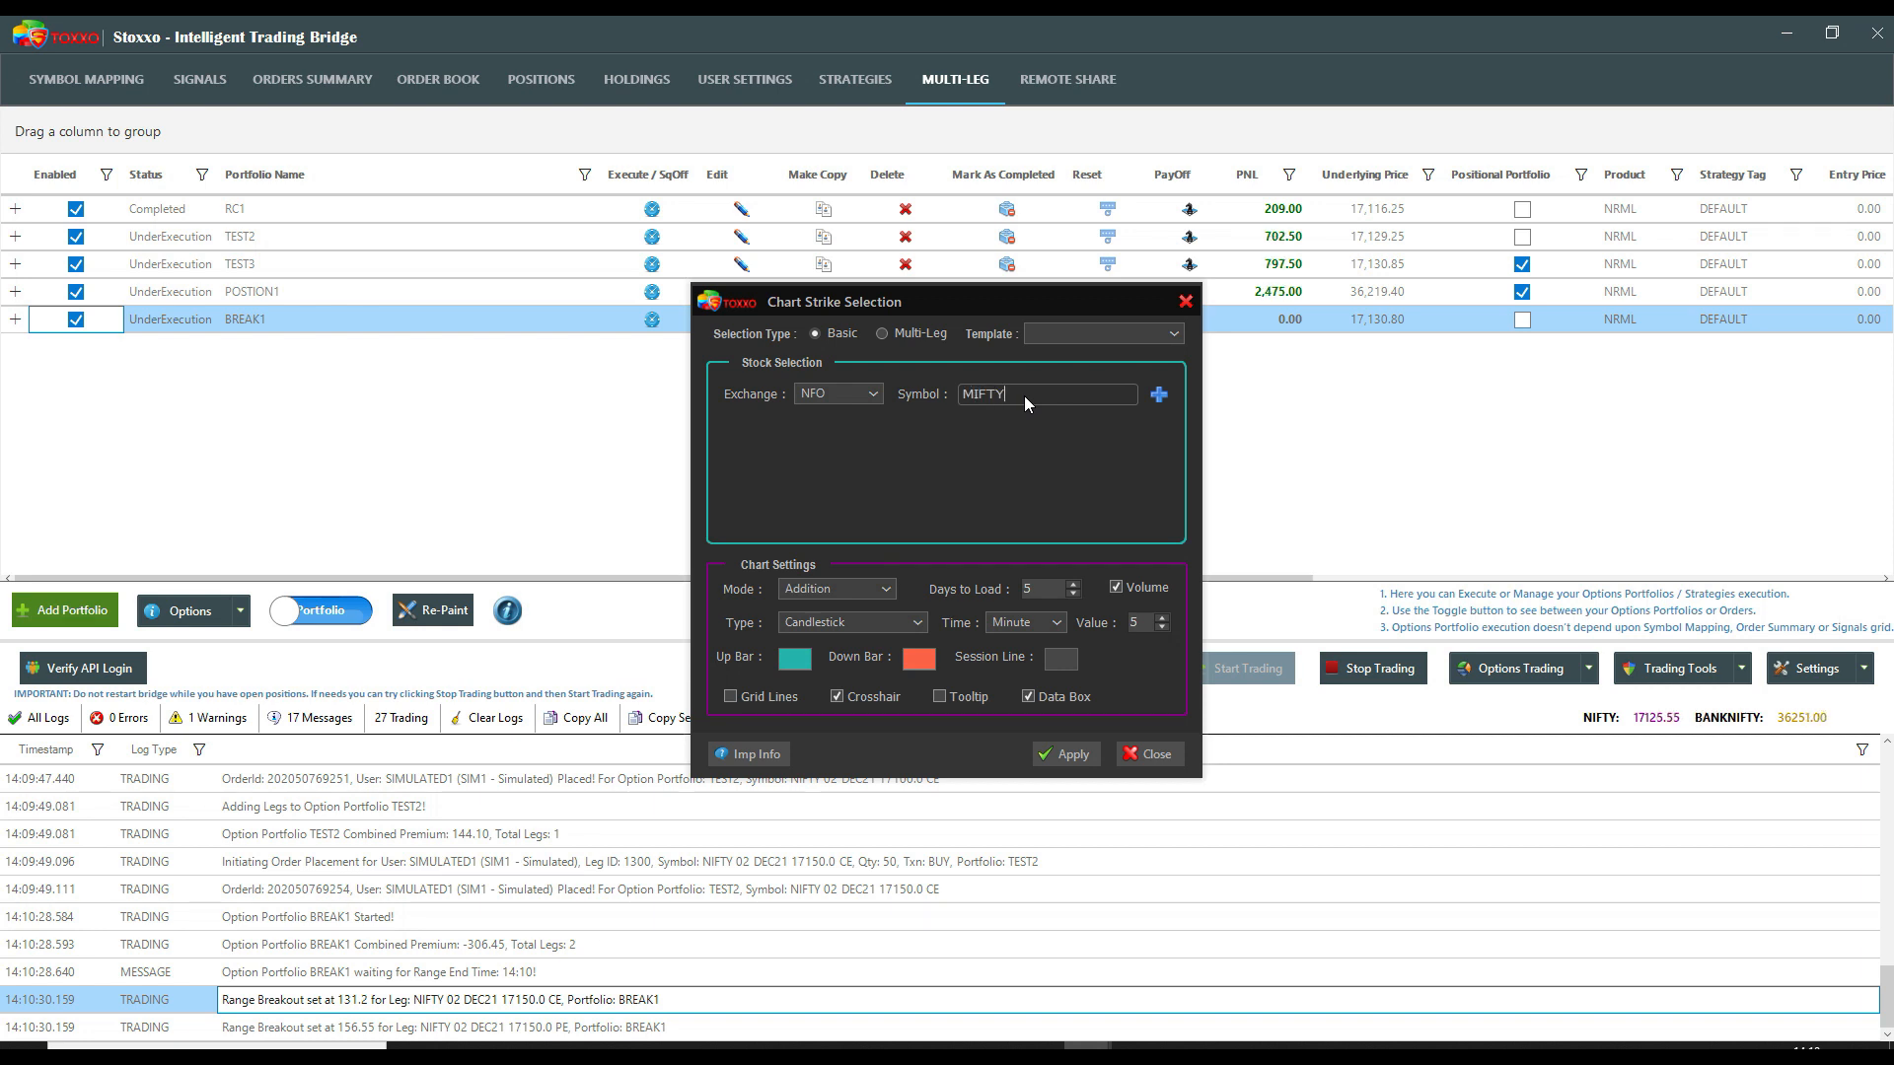
double_click(1024, 395)
text(NIFT 17)
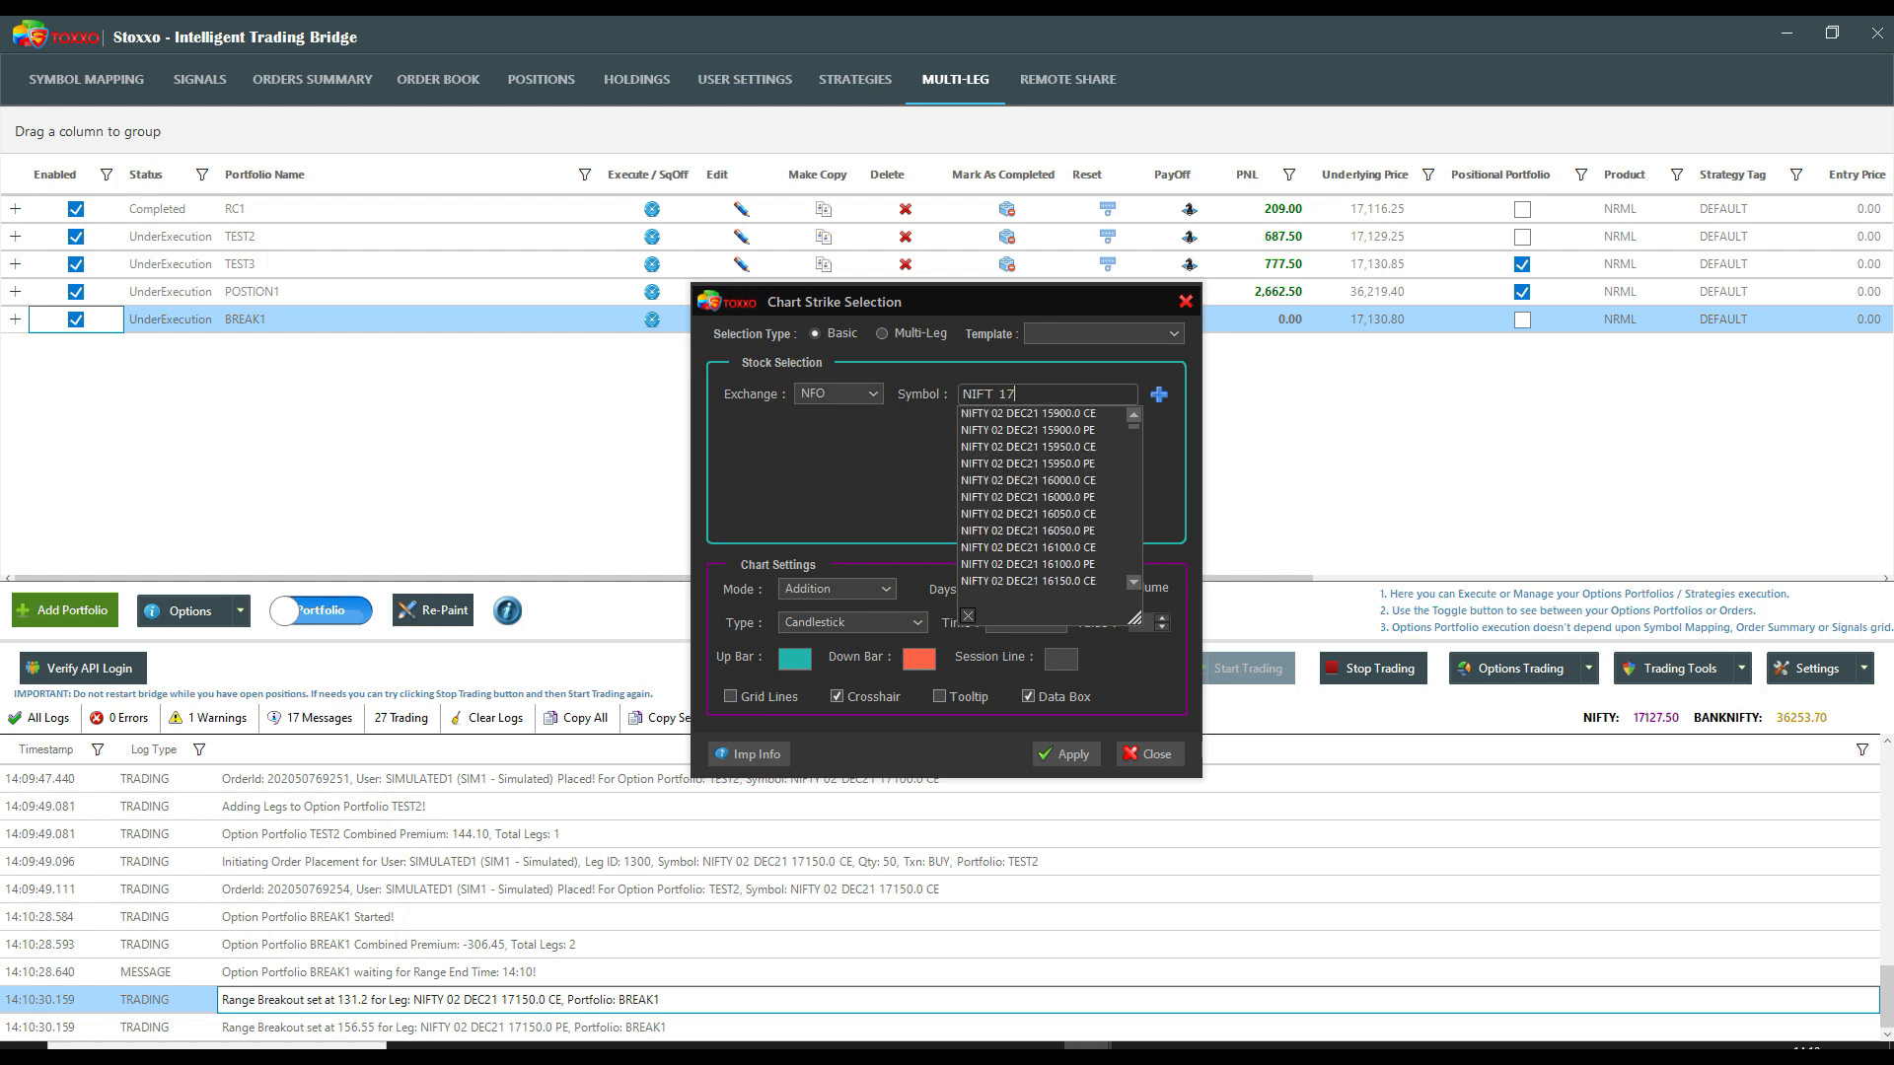
text(150)
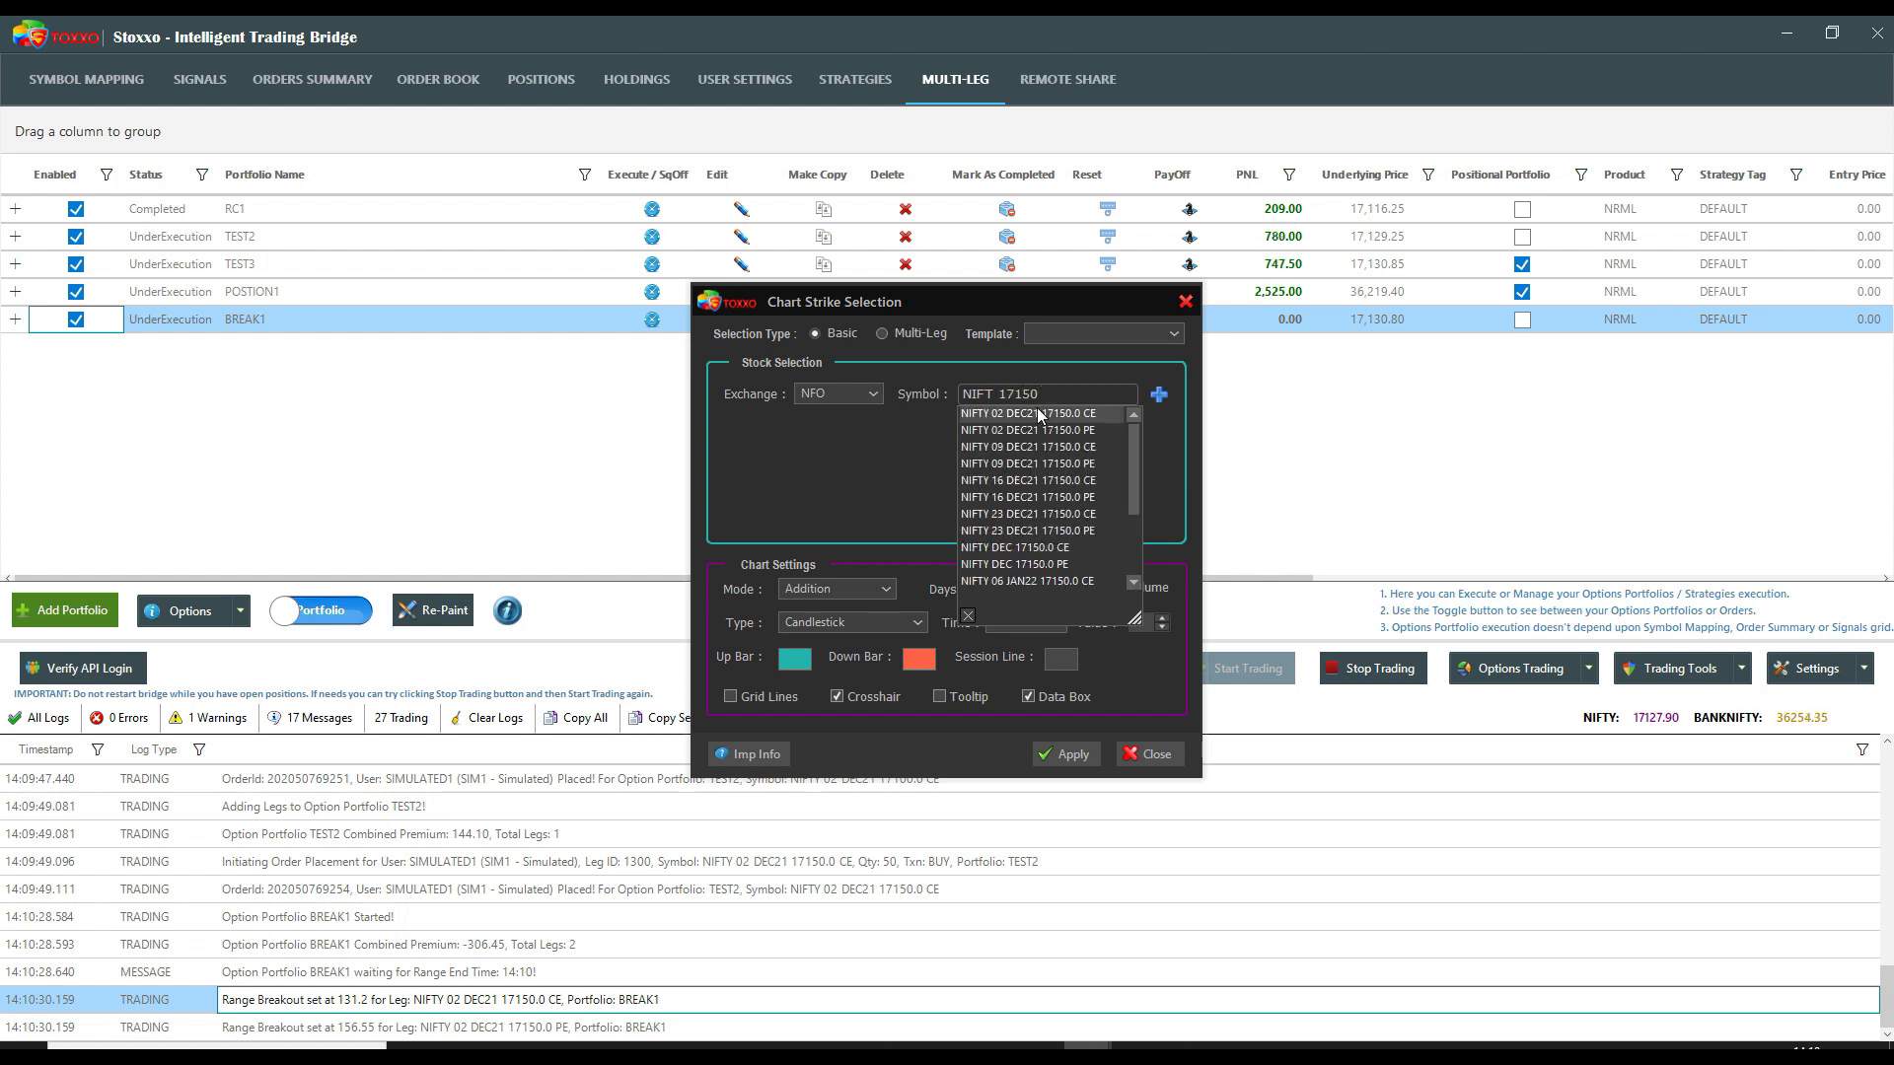
click(1038, 412)
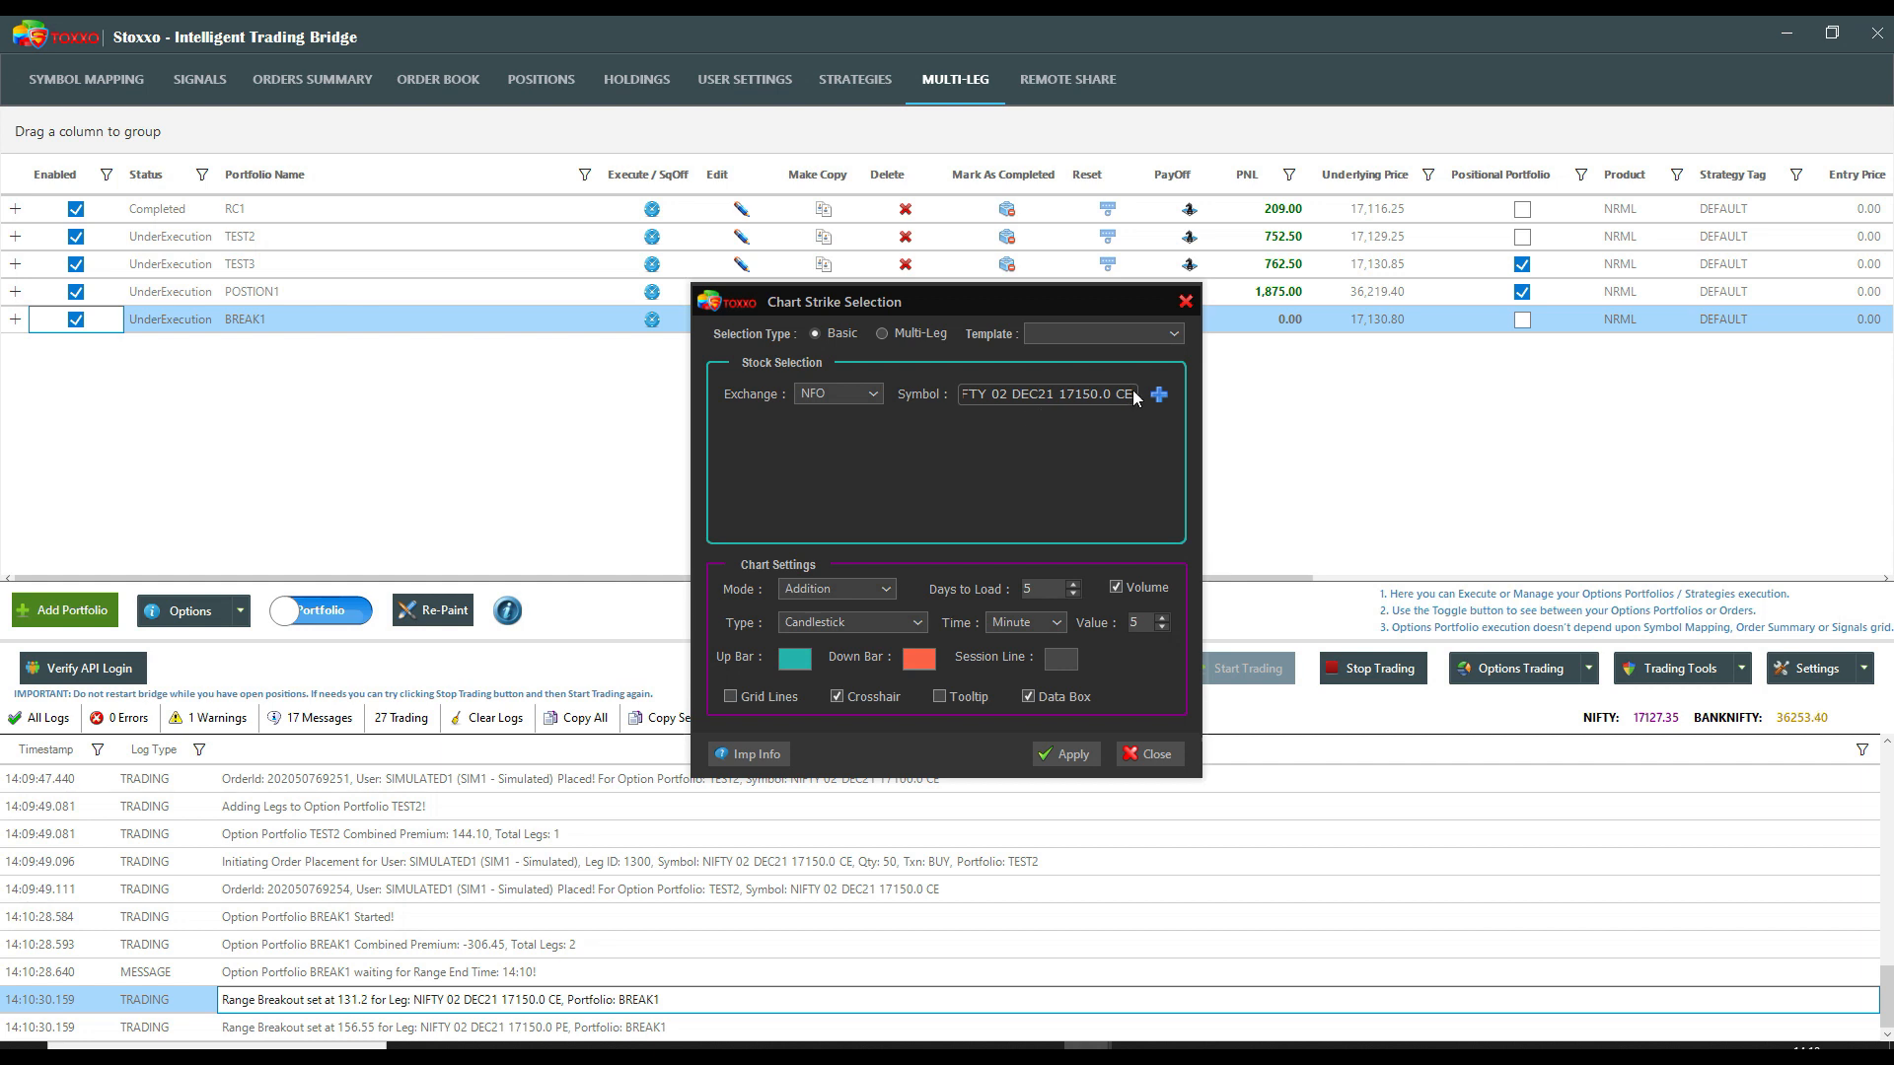
click(1159, 394)
- Set the days to load to 30 and plot the 17150.0 CE chart for a close look at the recent candles
double_click(1038, 588)
text(30)
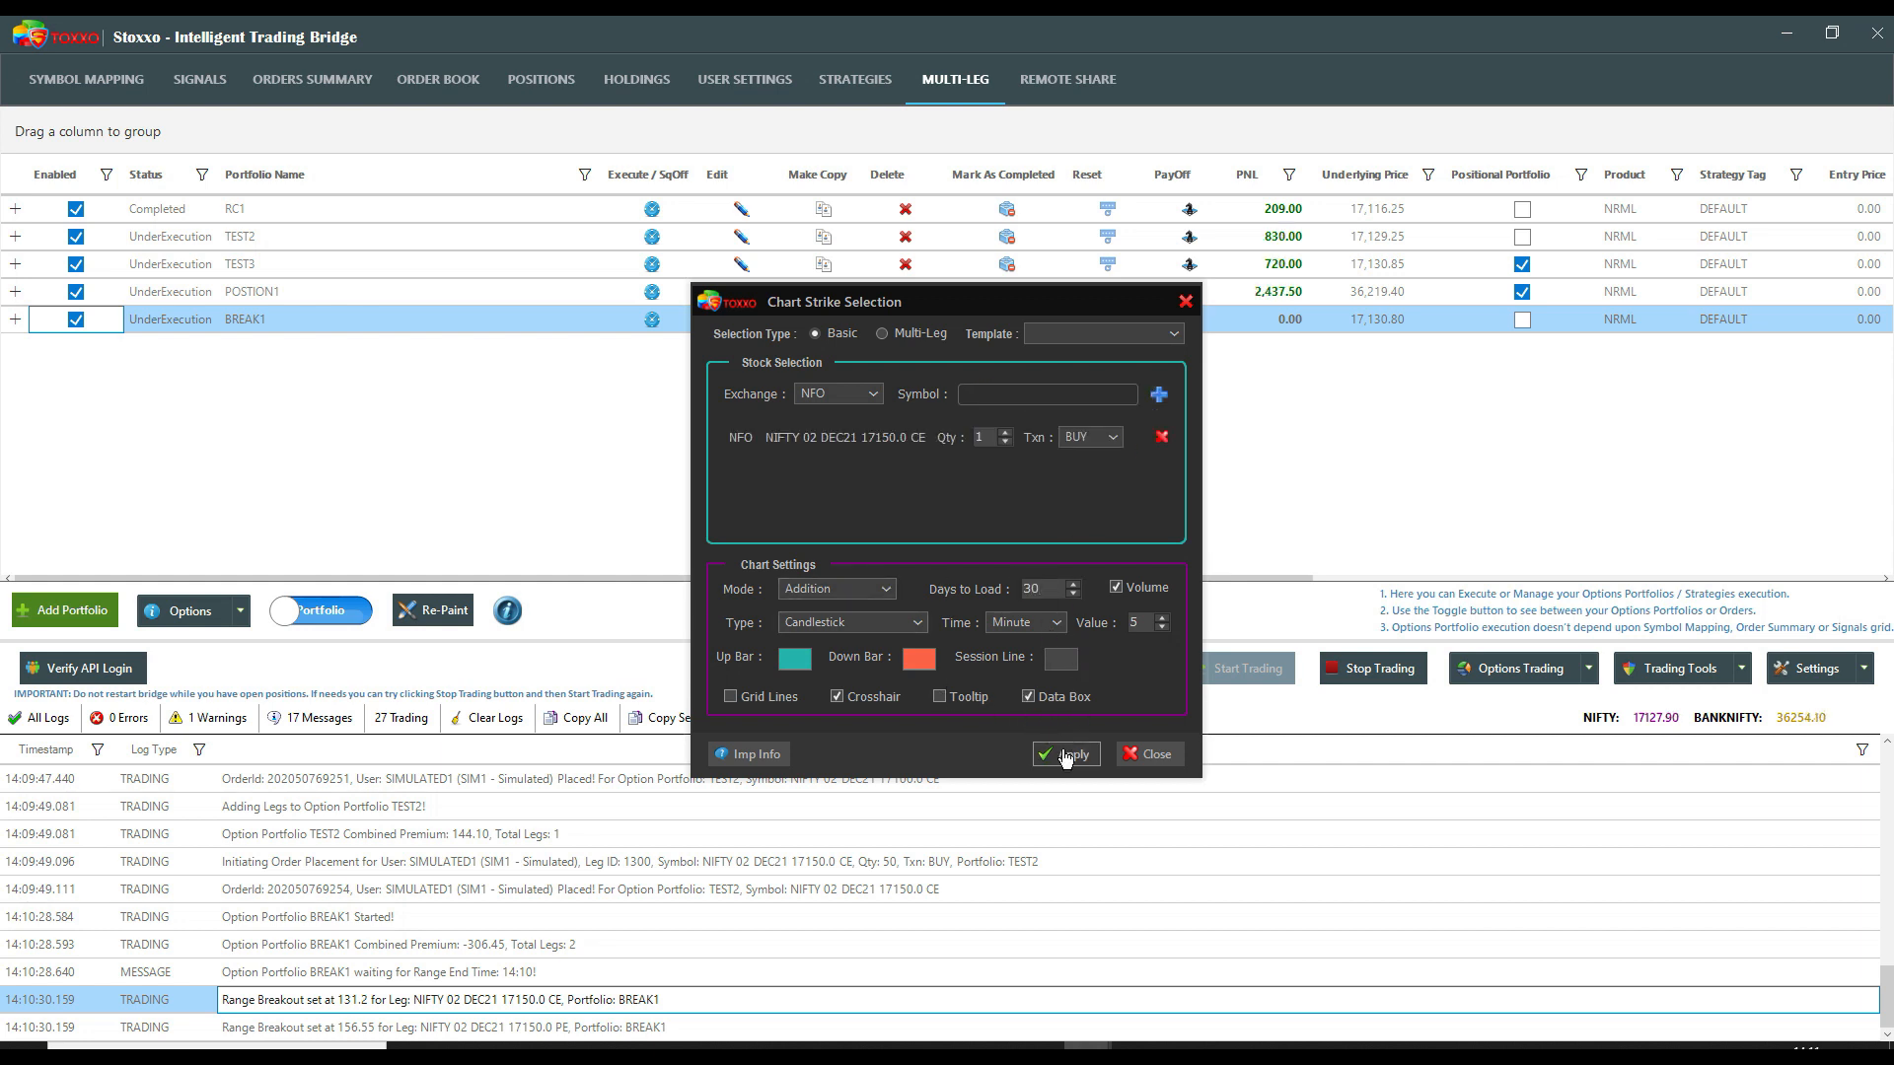
click(1067, 755)
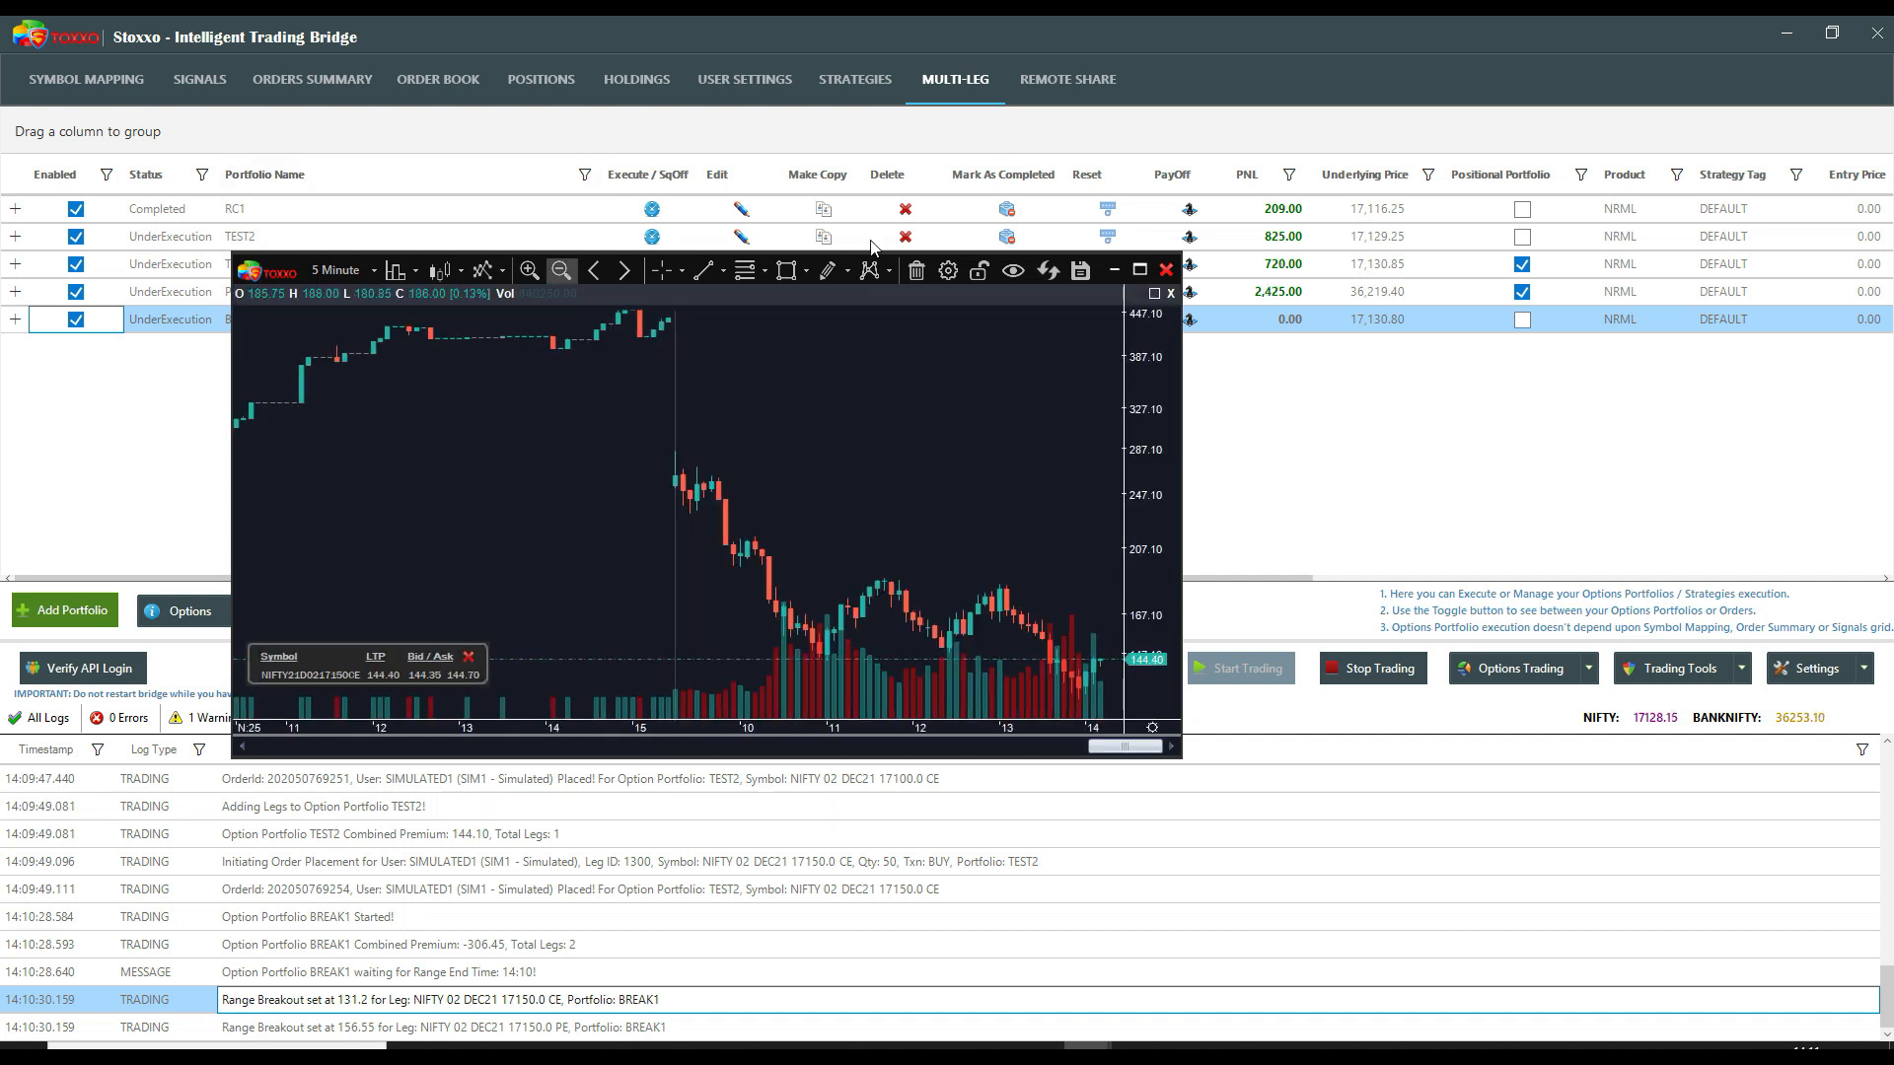
scroll(817, 447, up, 5)
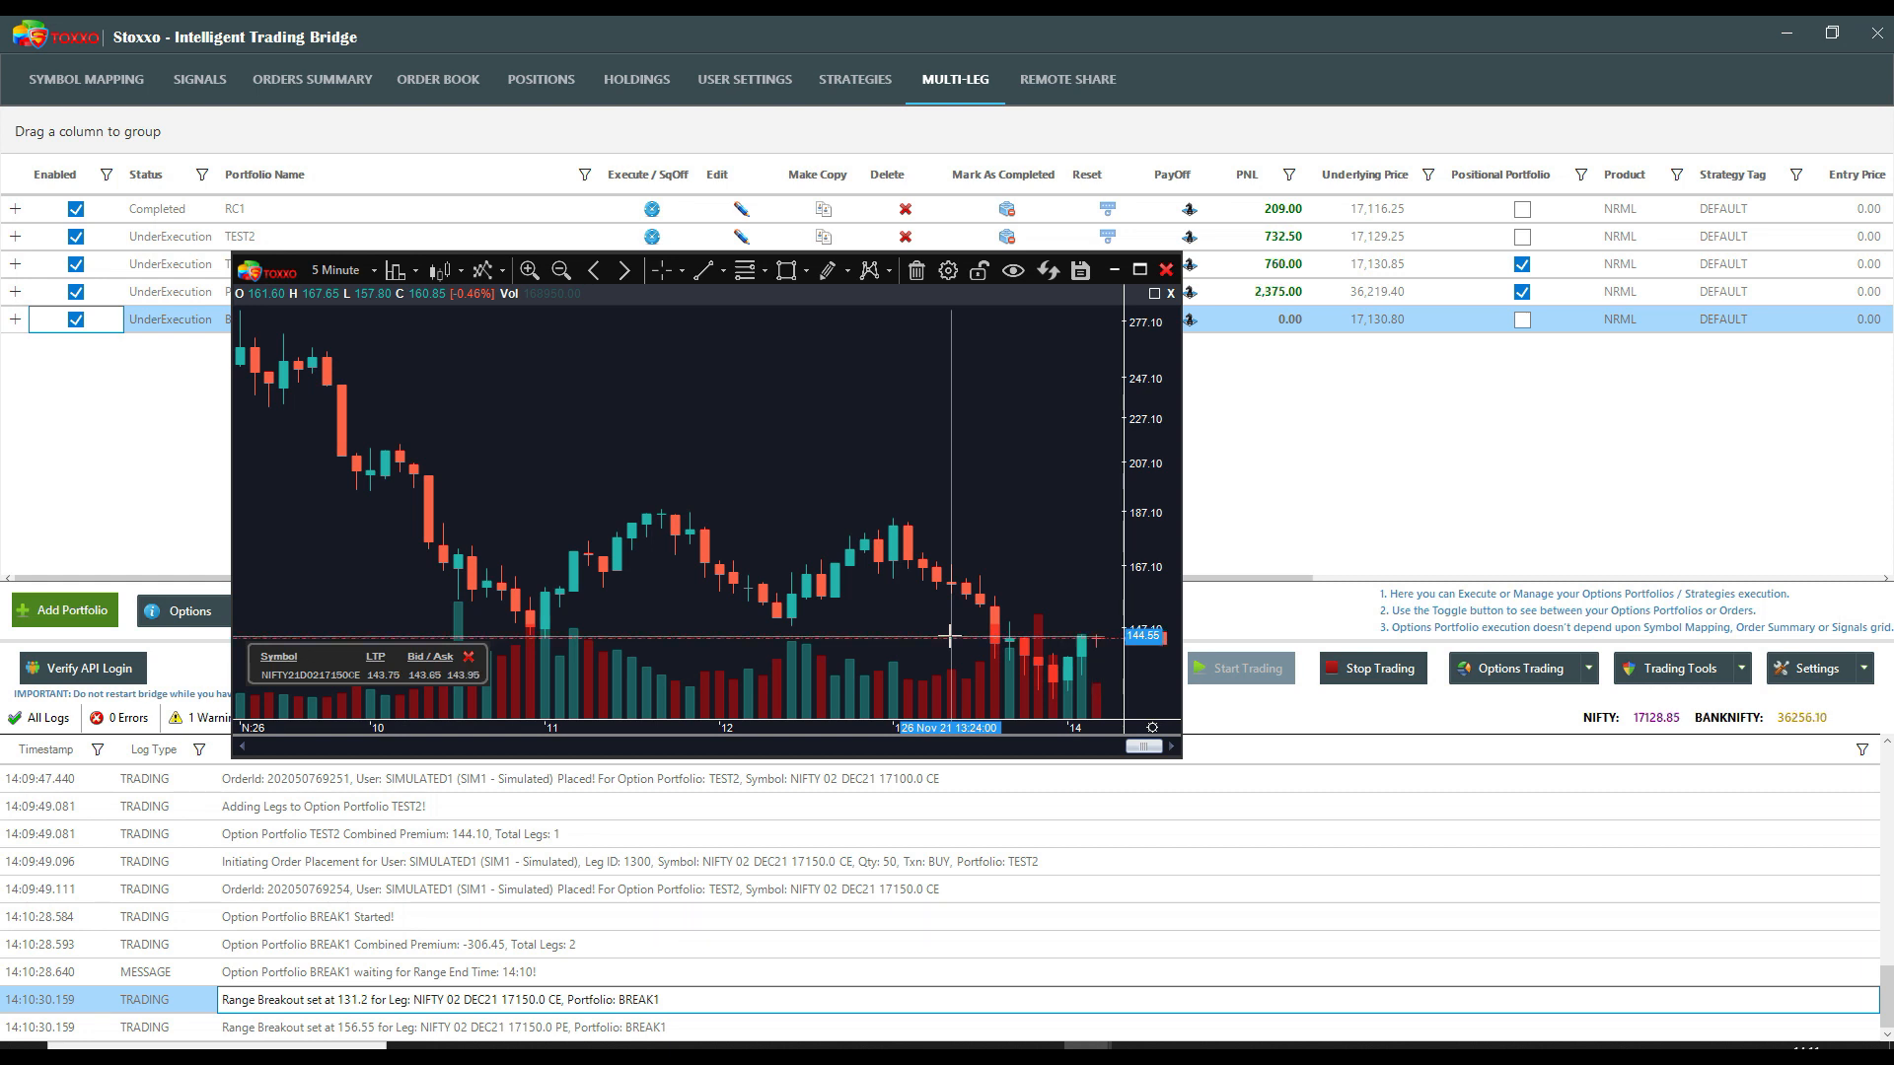
- Plot a multi-leg chart of a BANKNIFTY ShortStraddle using spot as the underlying, and dismiss the chart
click(1532, 671)
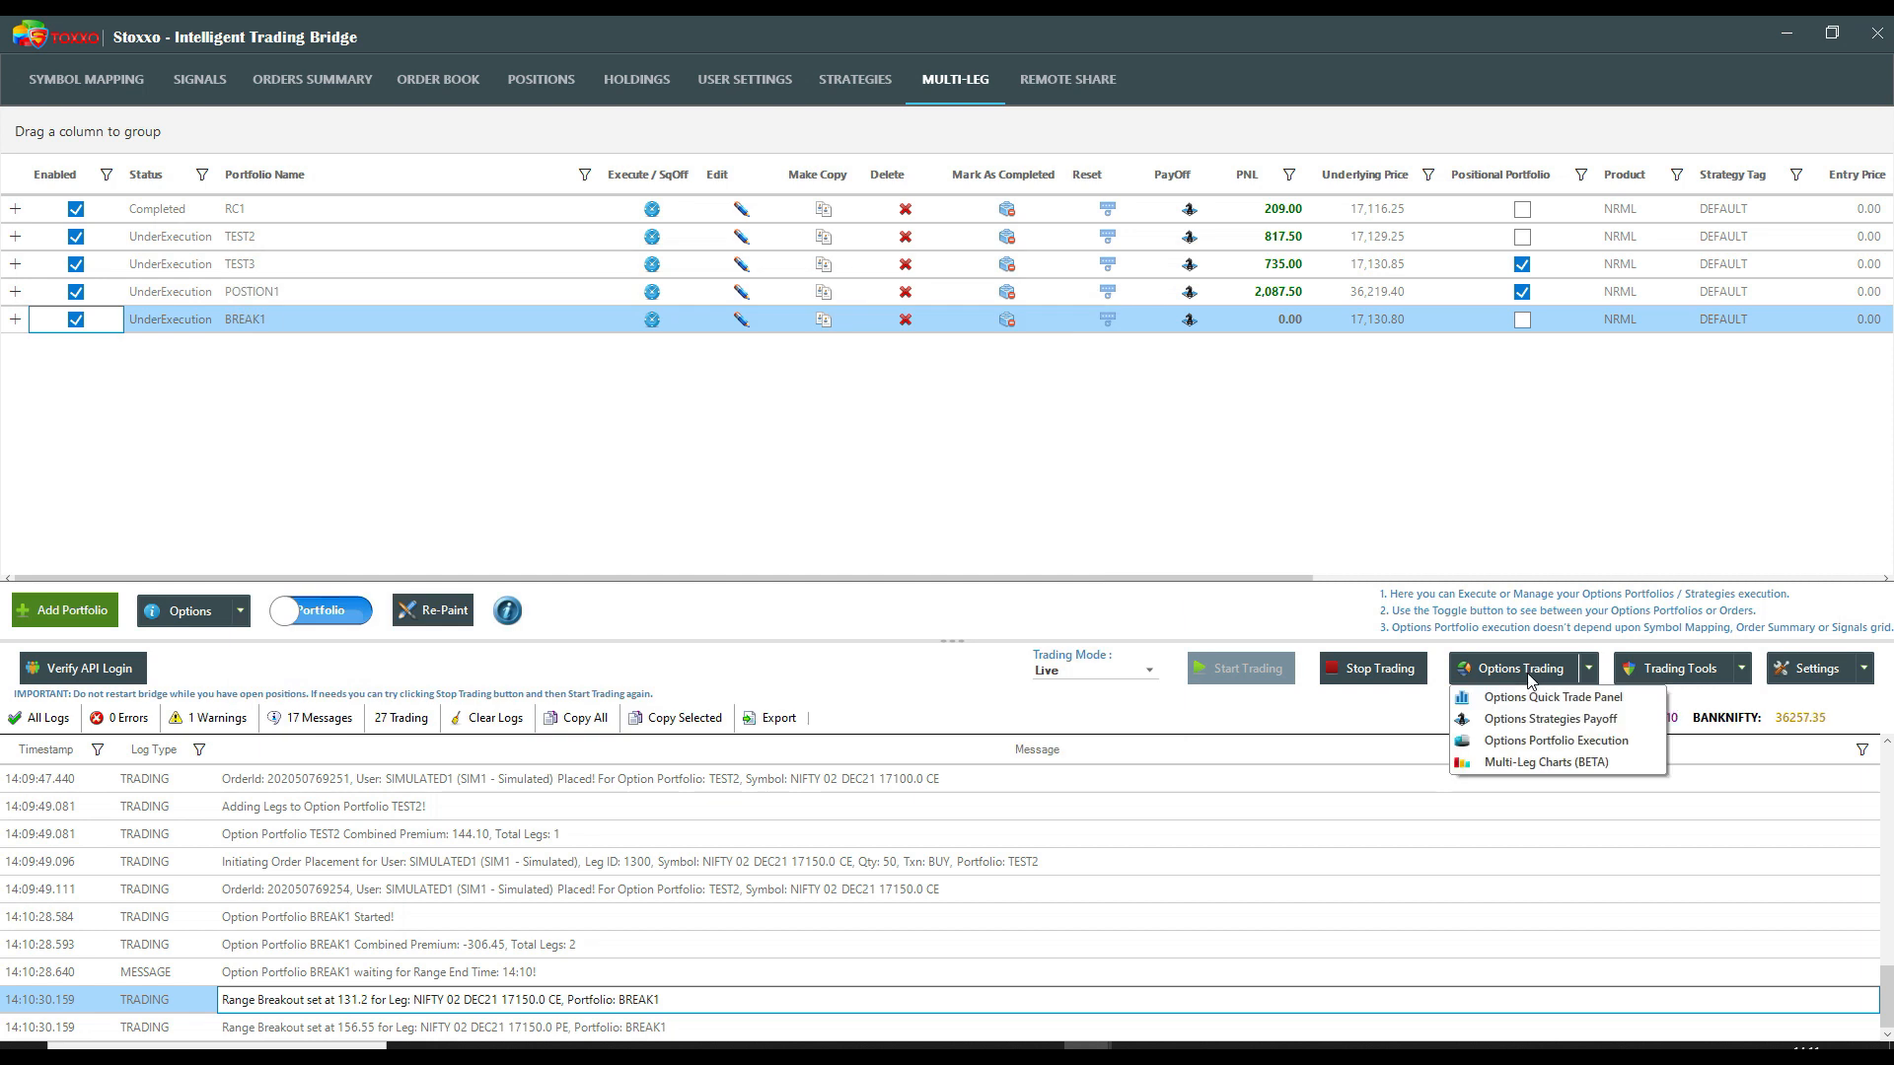
click(1515, 759)
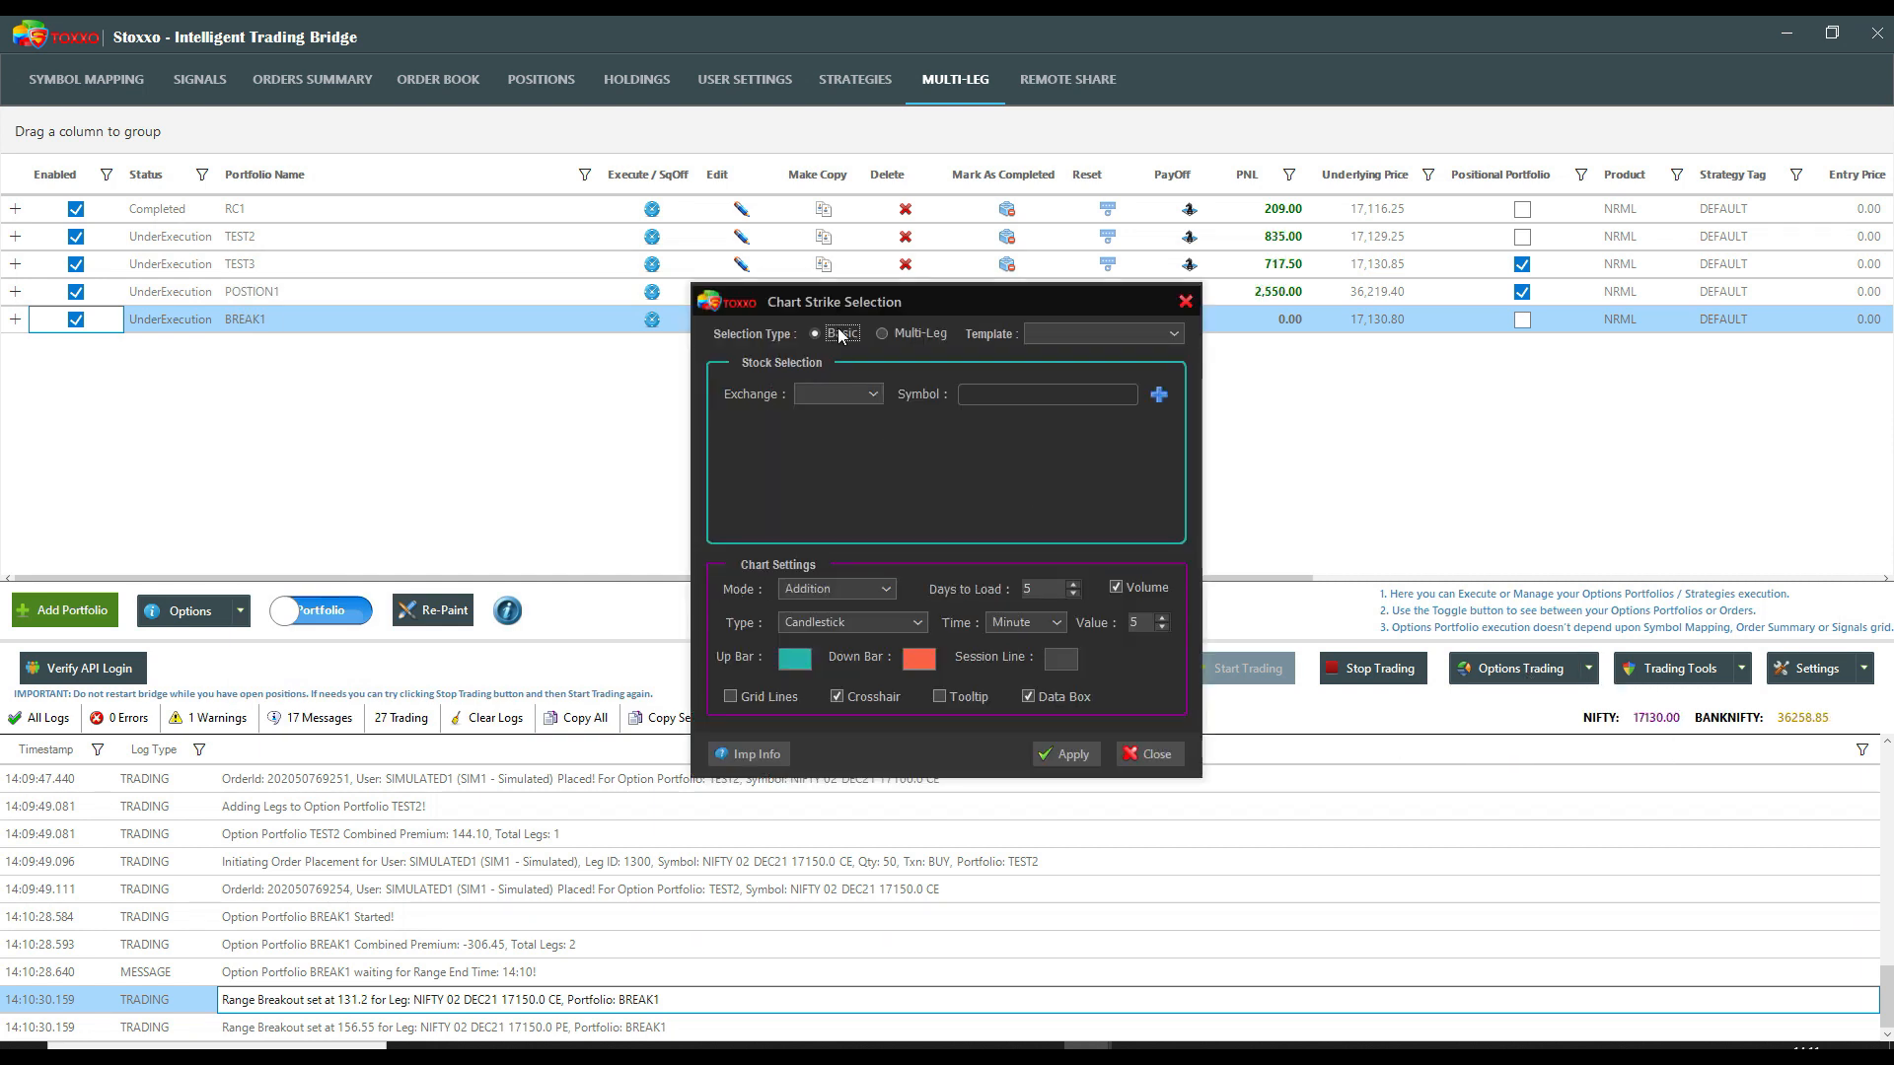
click(883, 334)
click(1038, 388)
click(887, 402)
click(1074, 424)
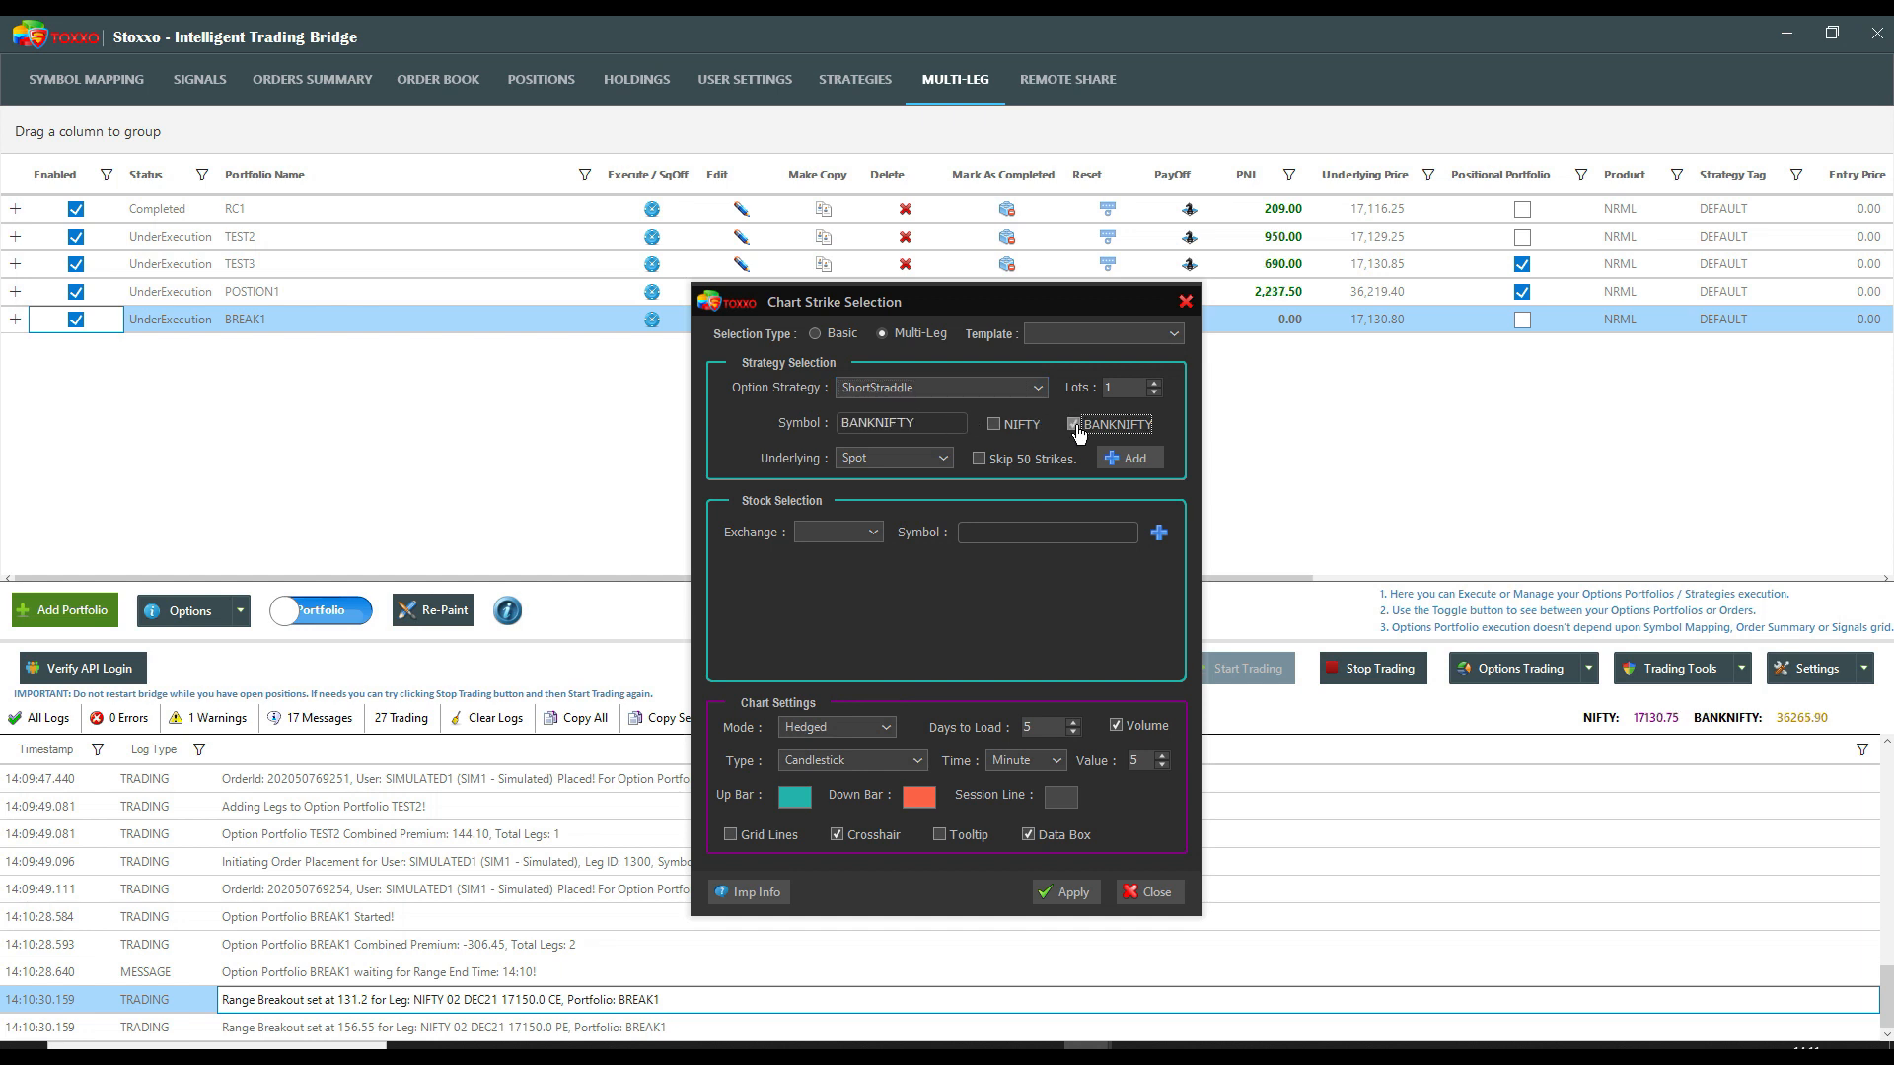
click(1145, 460)
click(1090, 896)
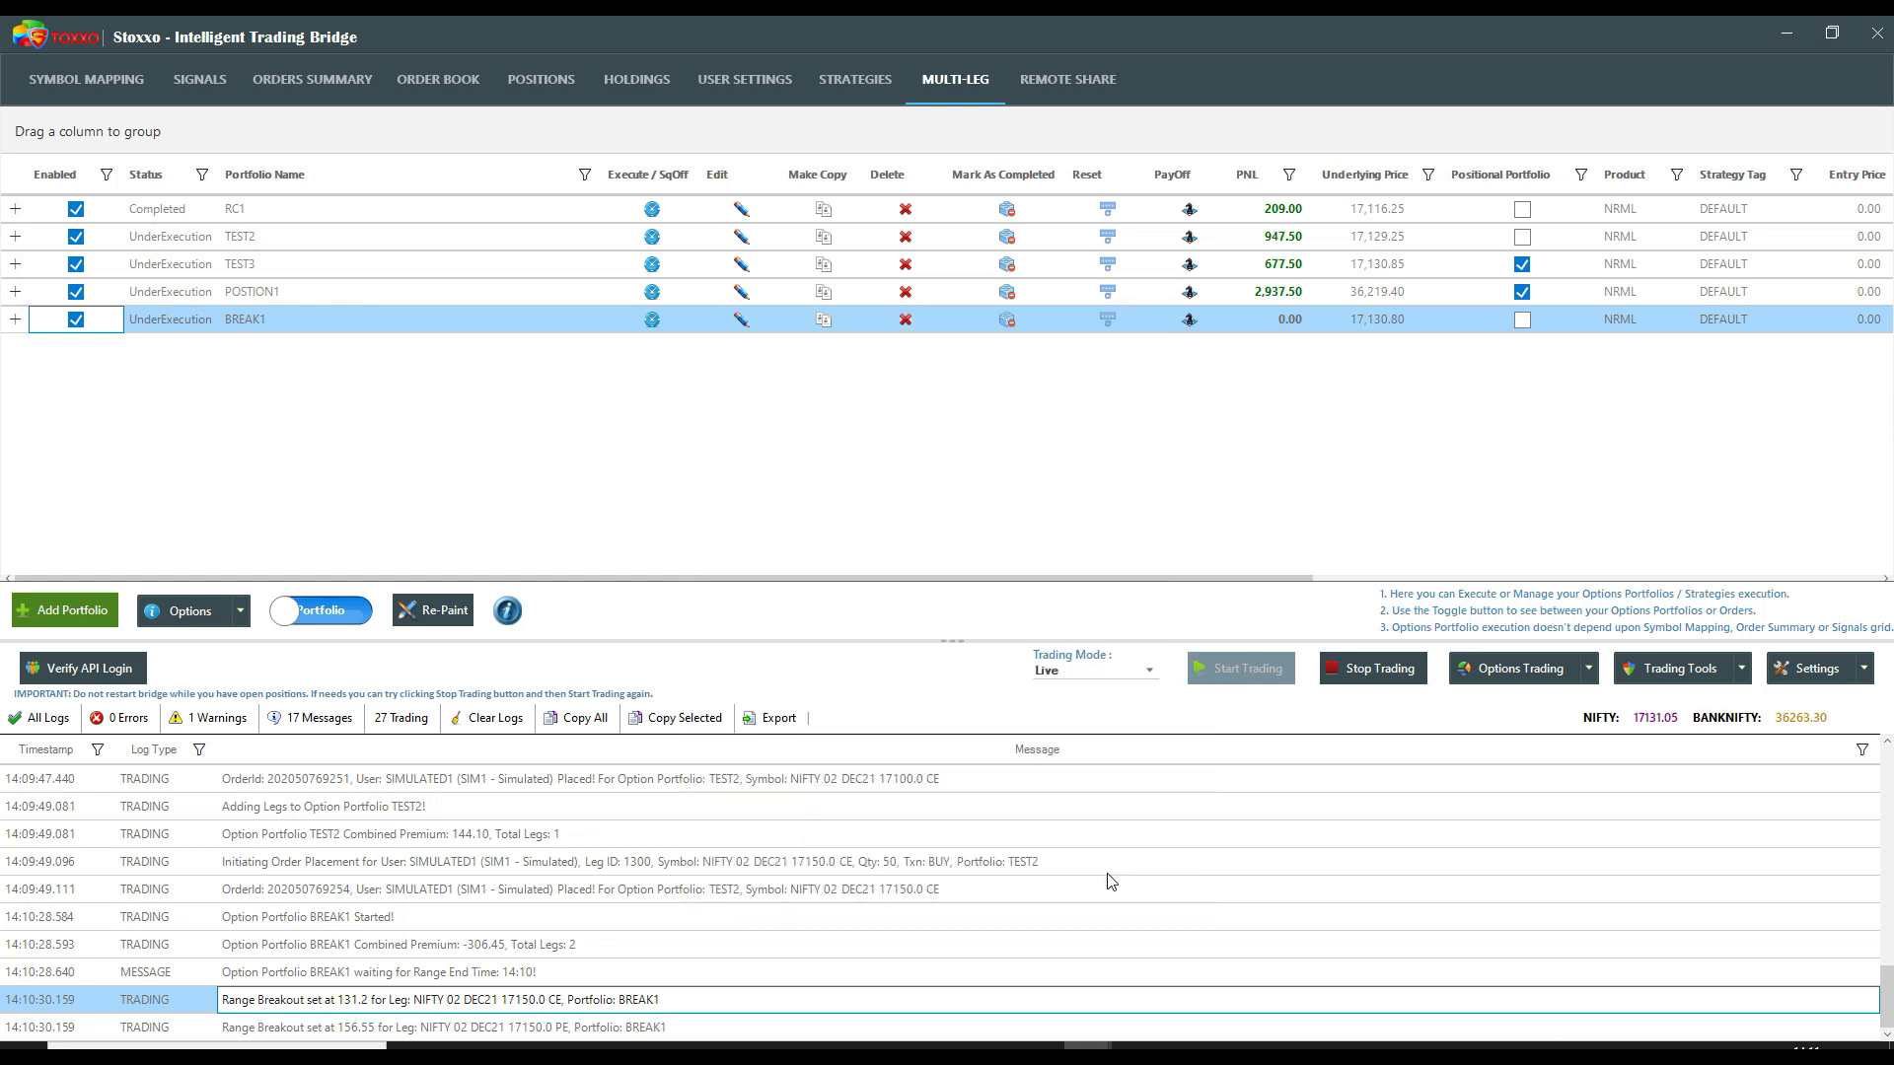
click(981, 91)
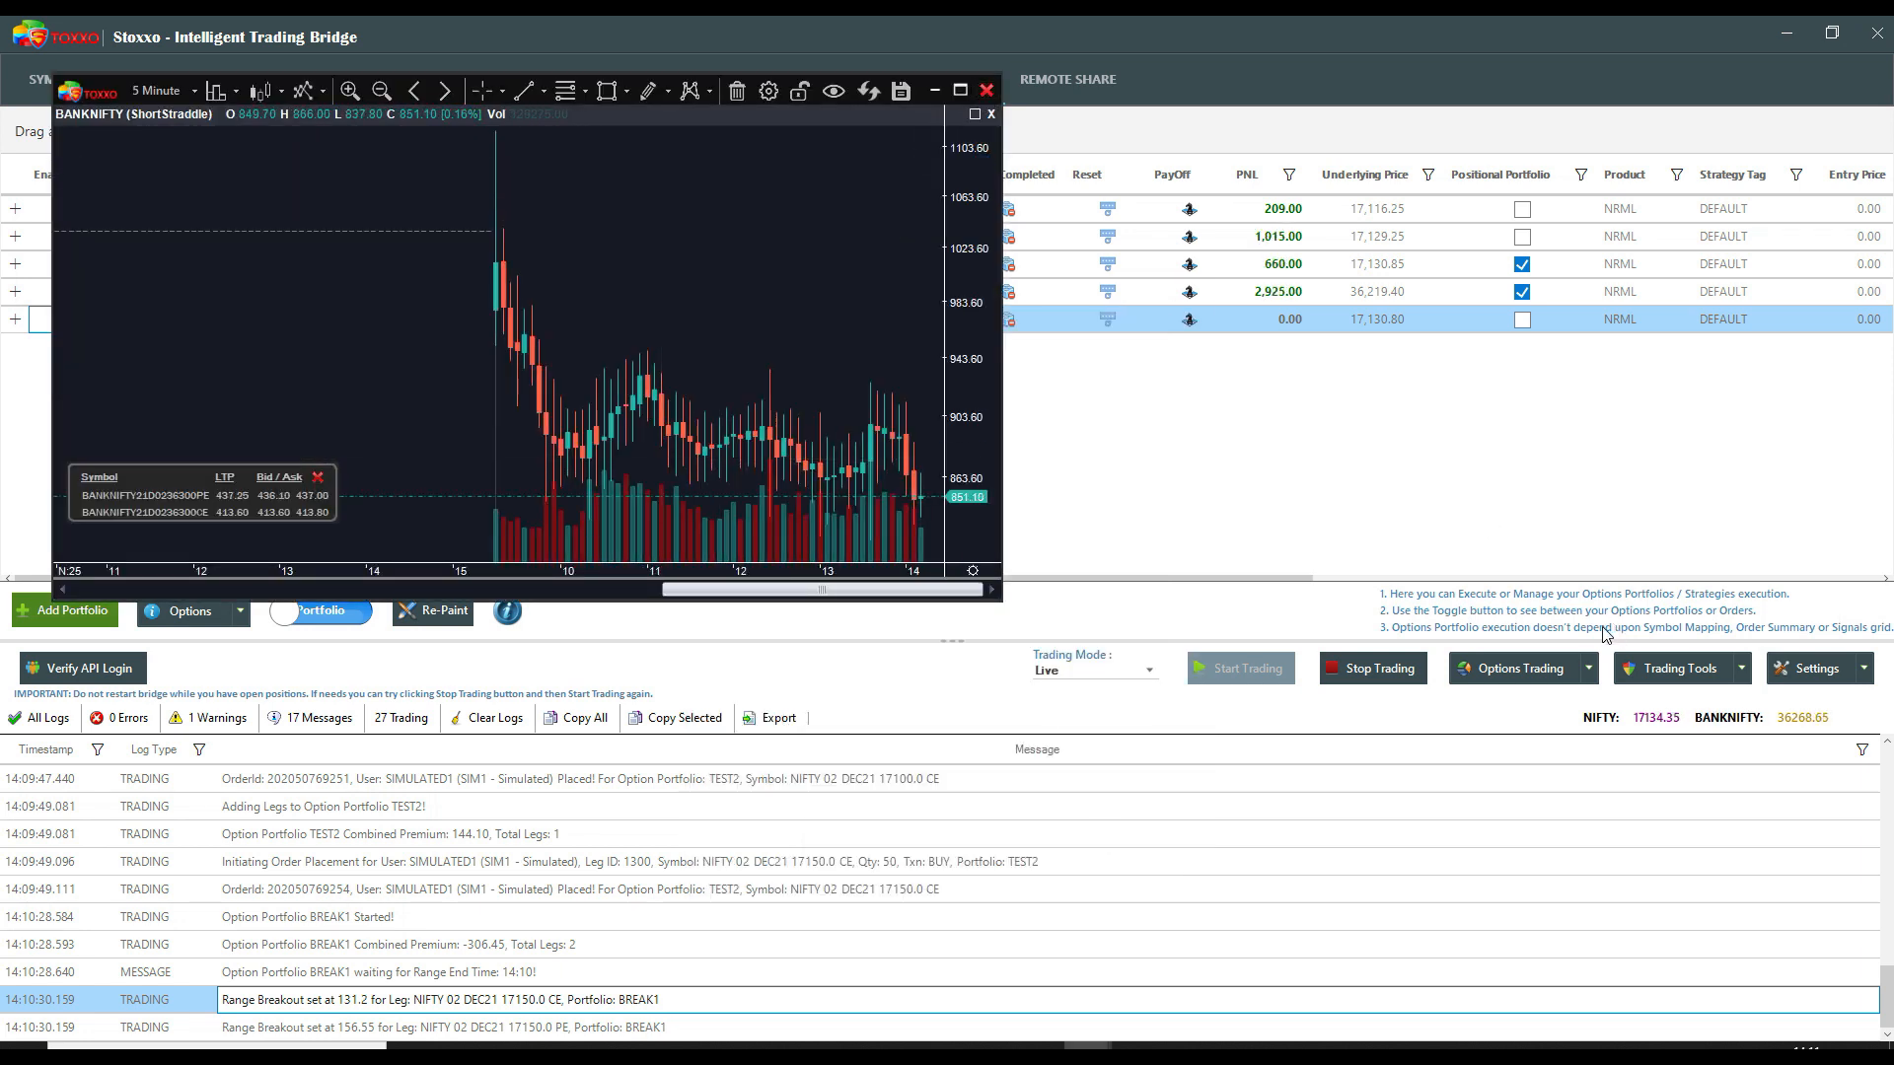
- Start another multi-leg chart selection and add the BANKNIFTY ShortStraddle legs
click(1470, 677)
click(1523, 766)
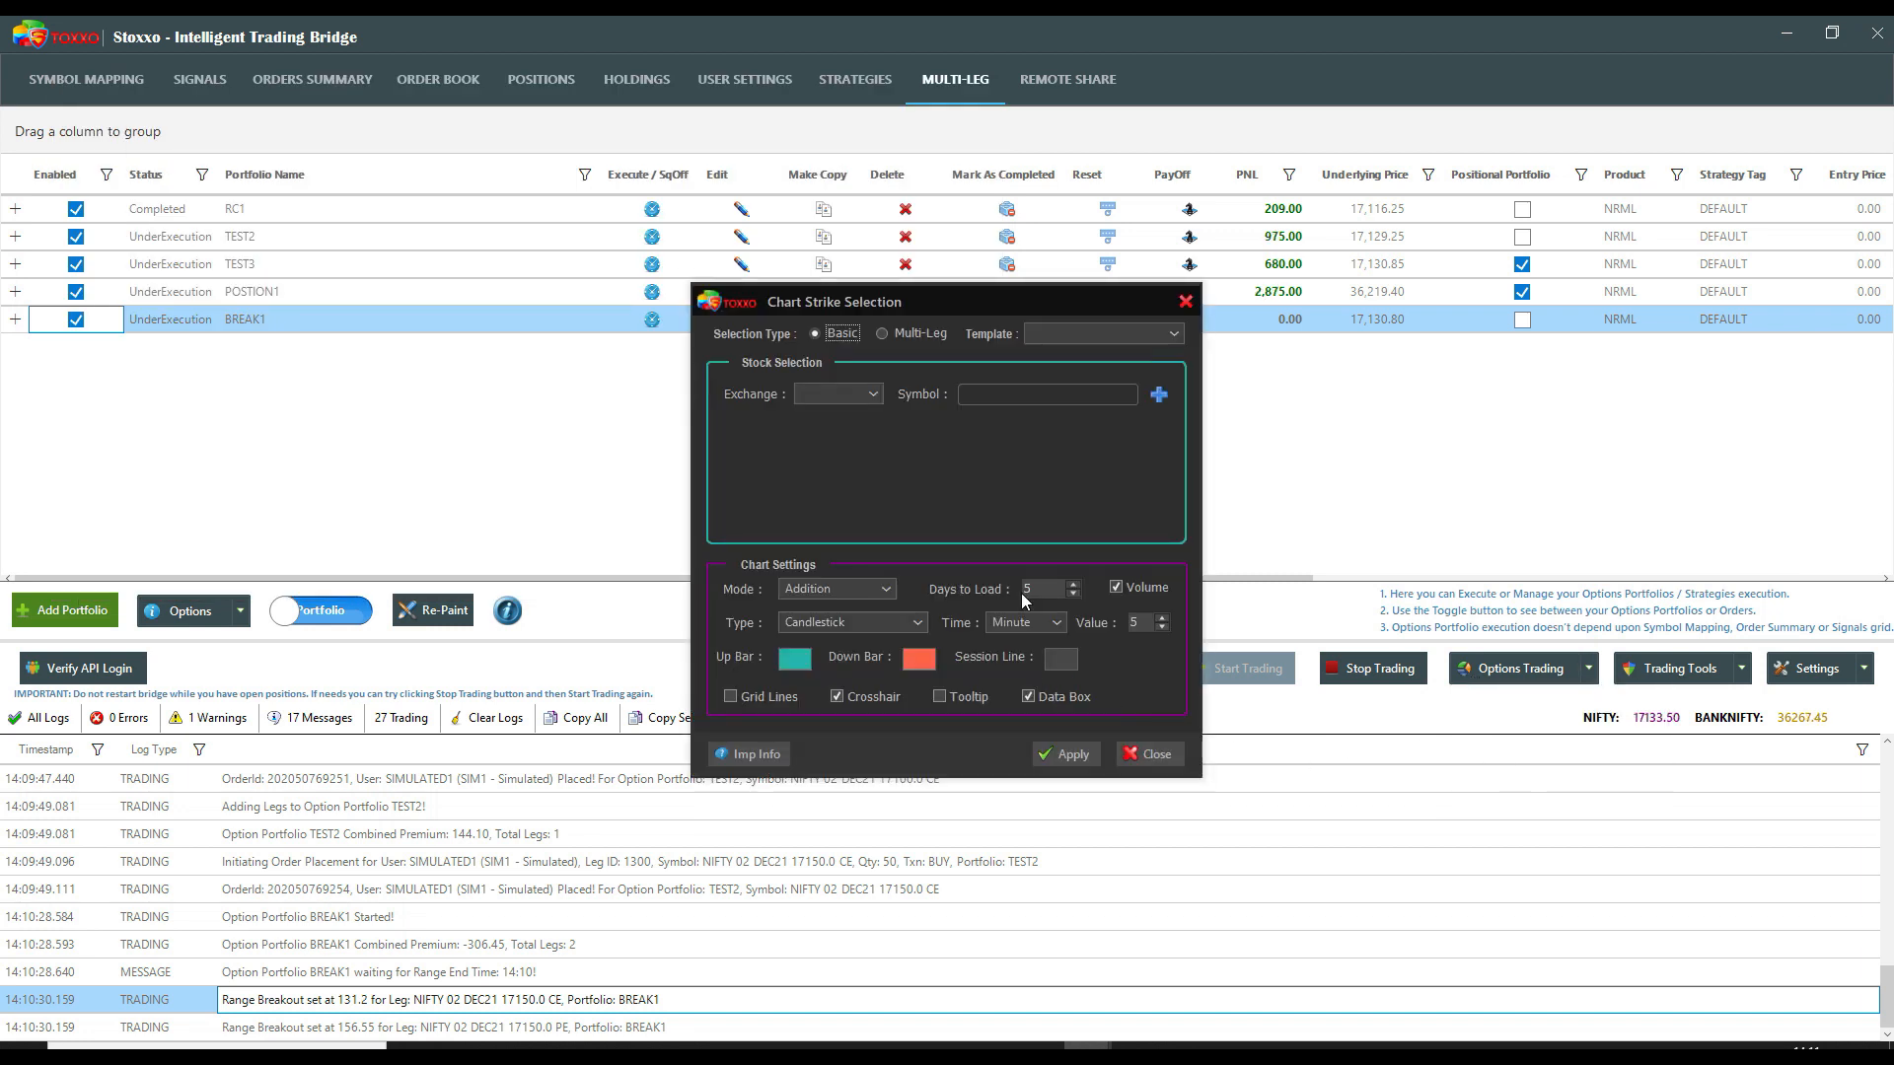
click(917, 333)
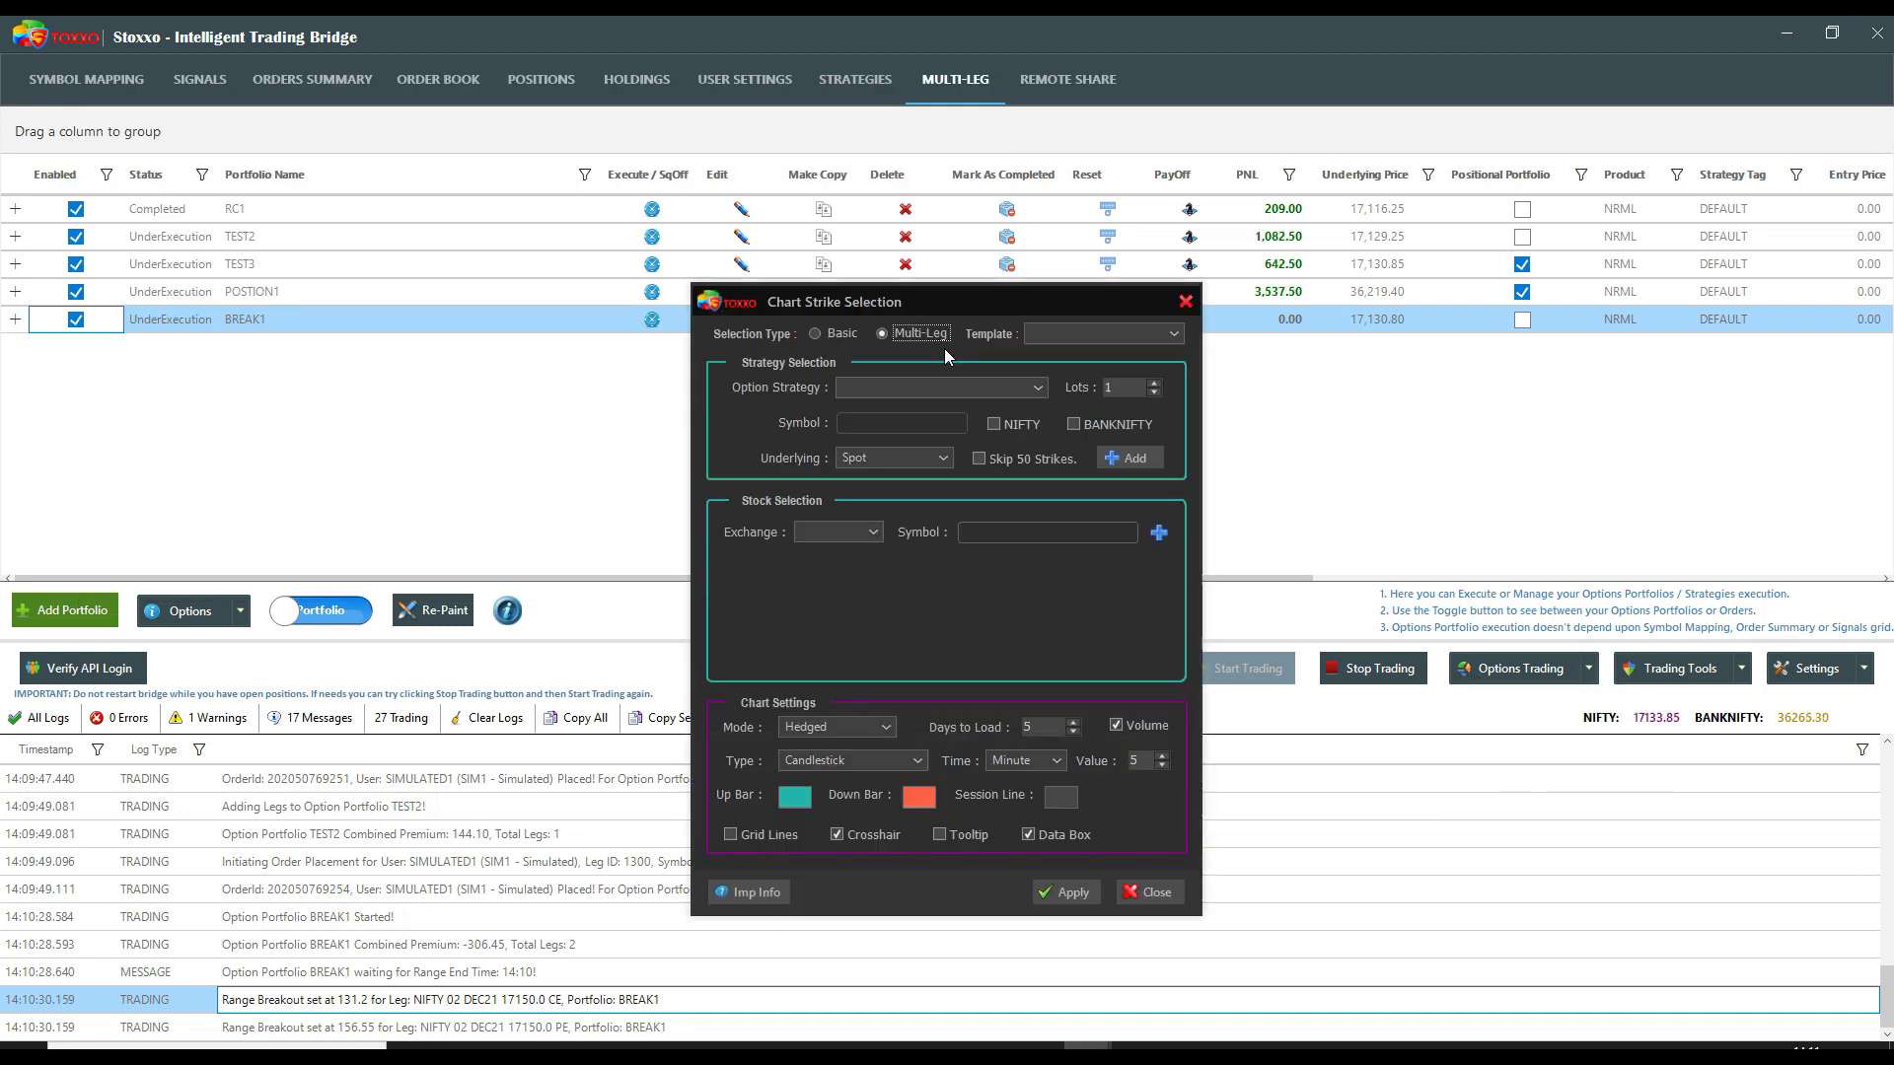
click(1002, 391)
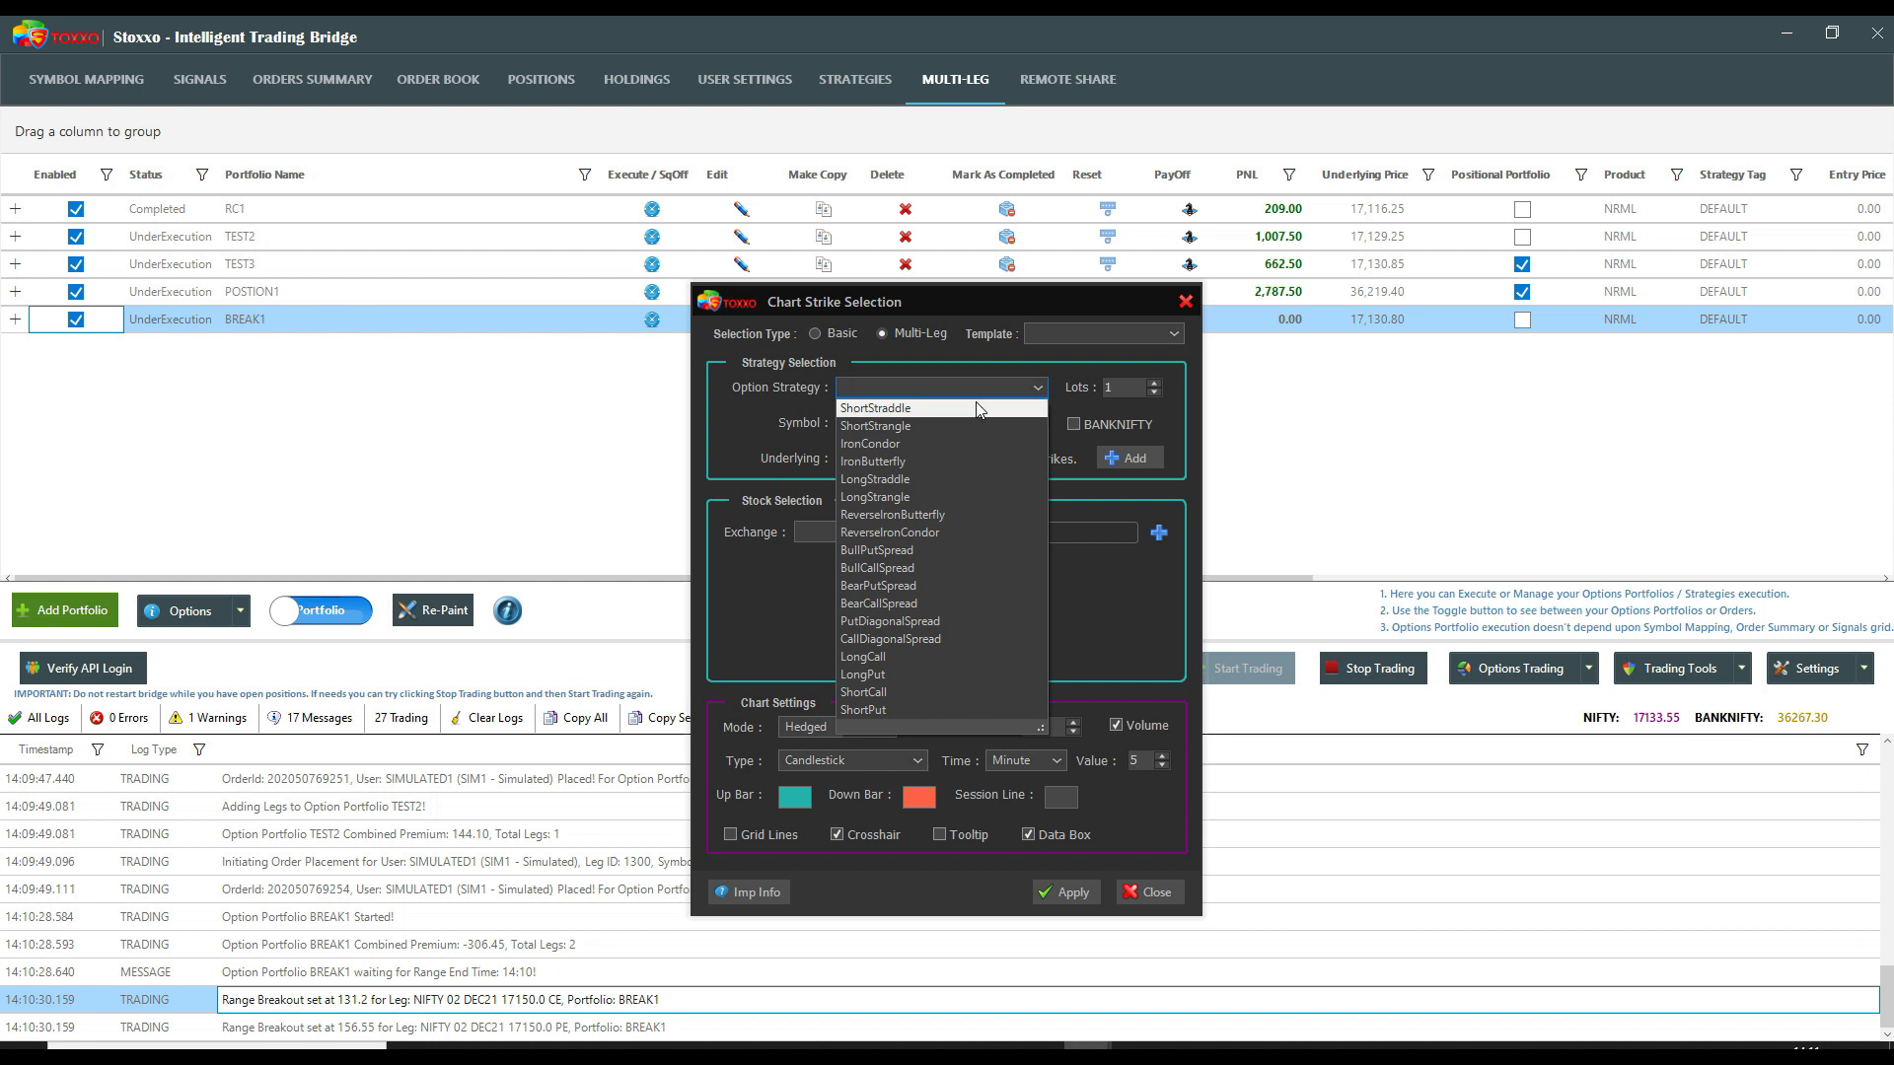
click(986, 408)
click(1106, 425)
click(1127, 457)
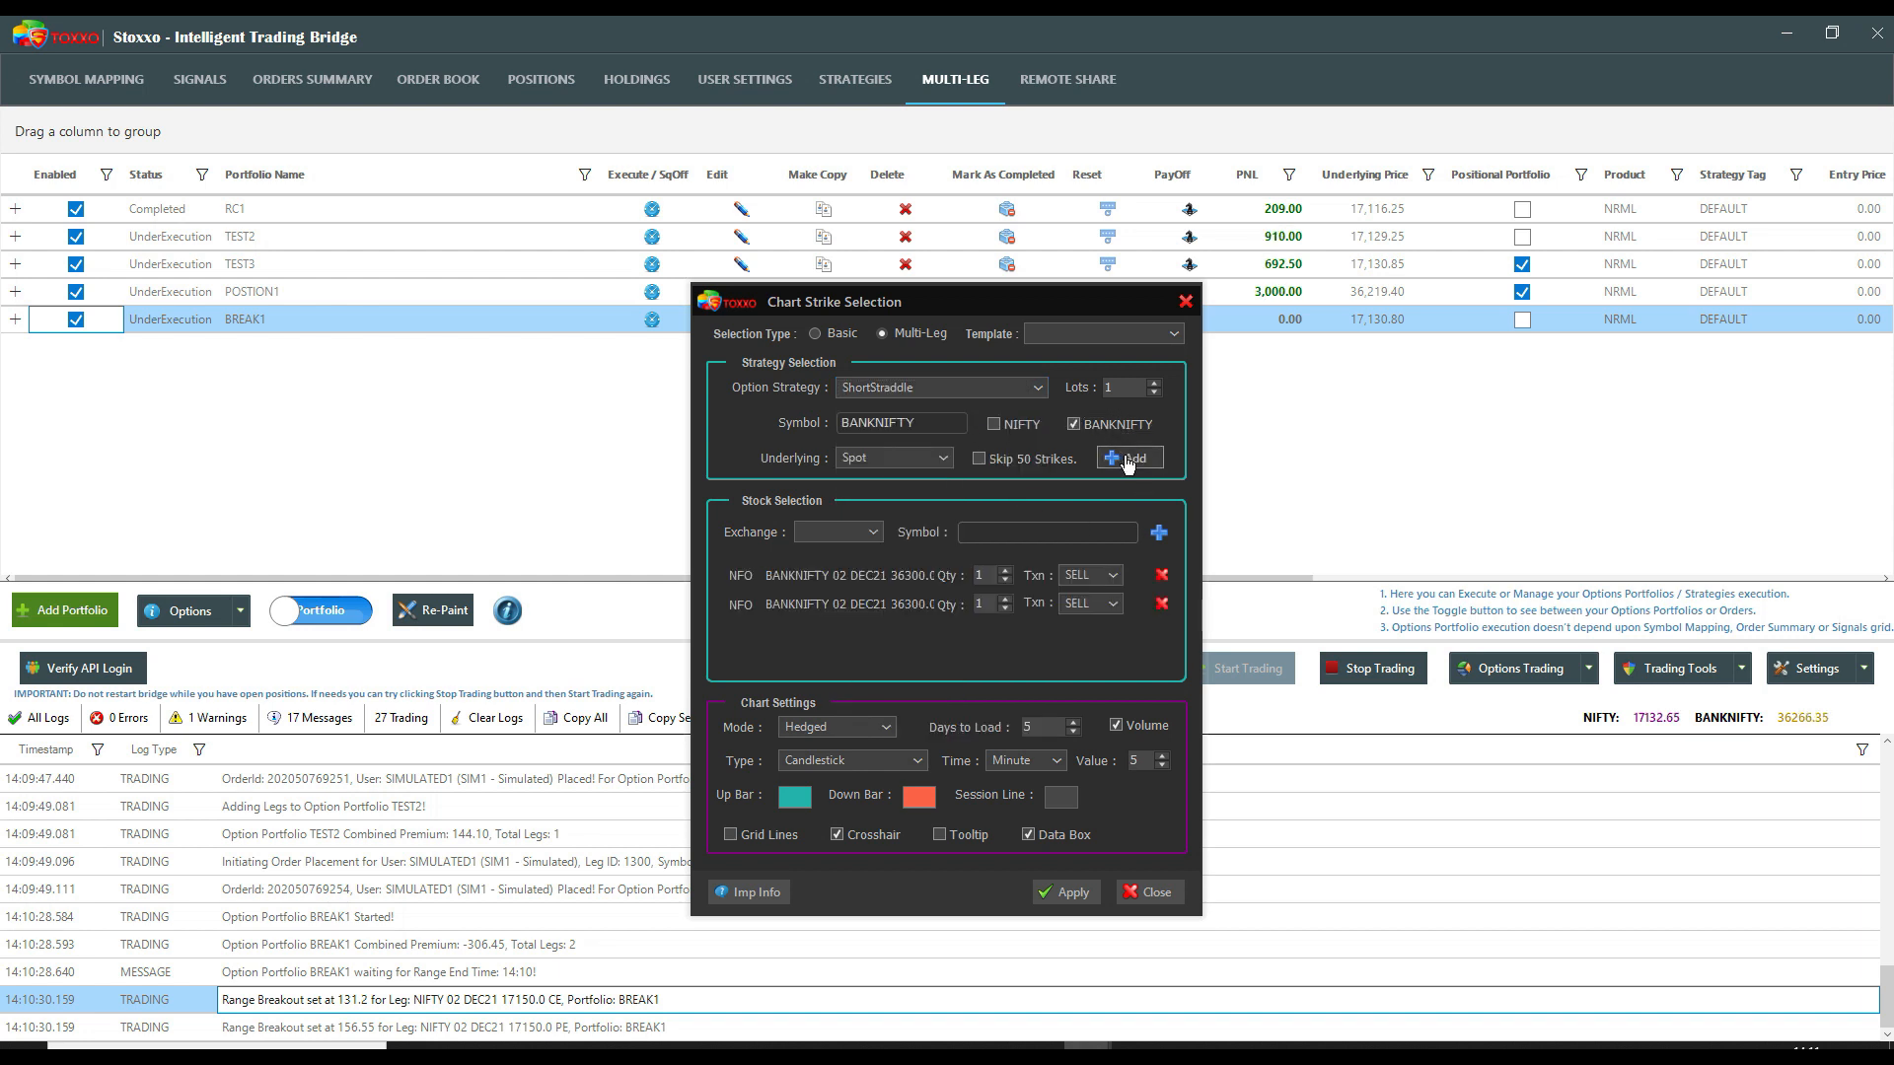
- Add the NIFTY ShortStraddle legs, remove both BANKNIFTY legs, plot the chart and close it
click(1022, 428)
click(1127, 458)
click(1160, 574)
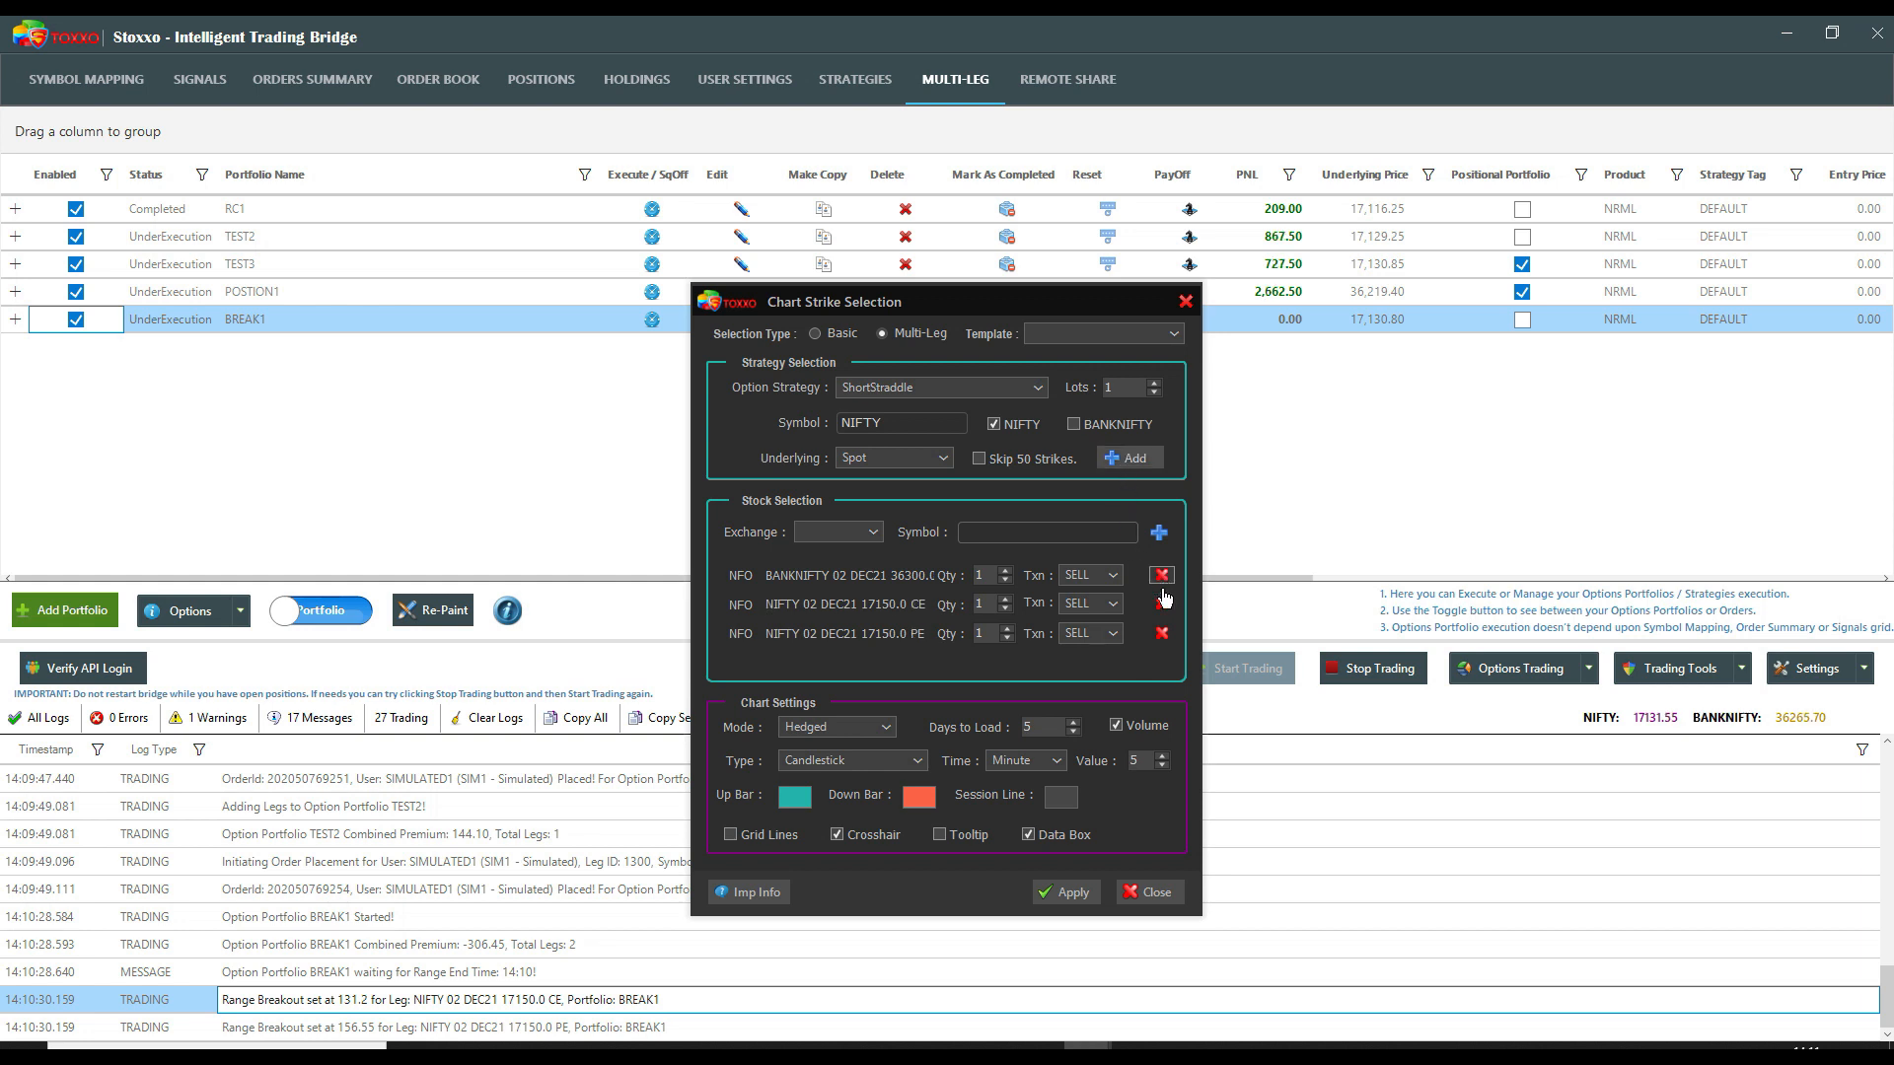
click(1161, 574)
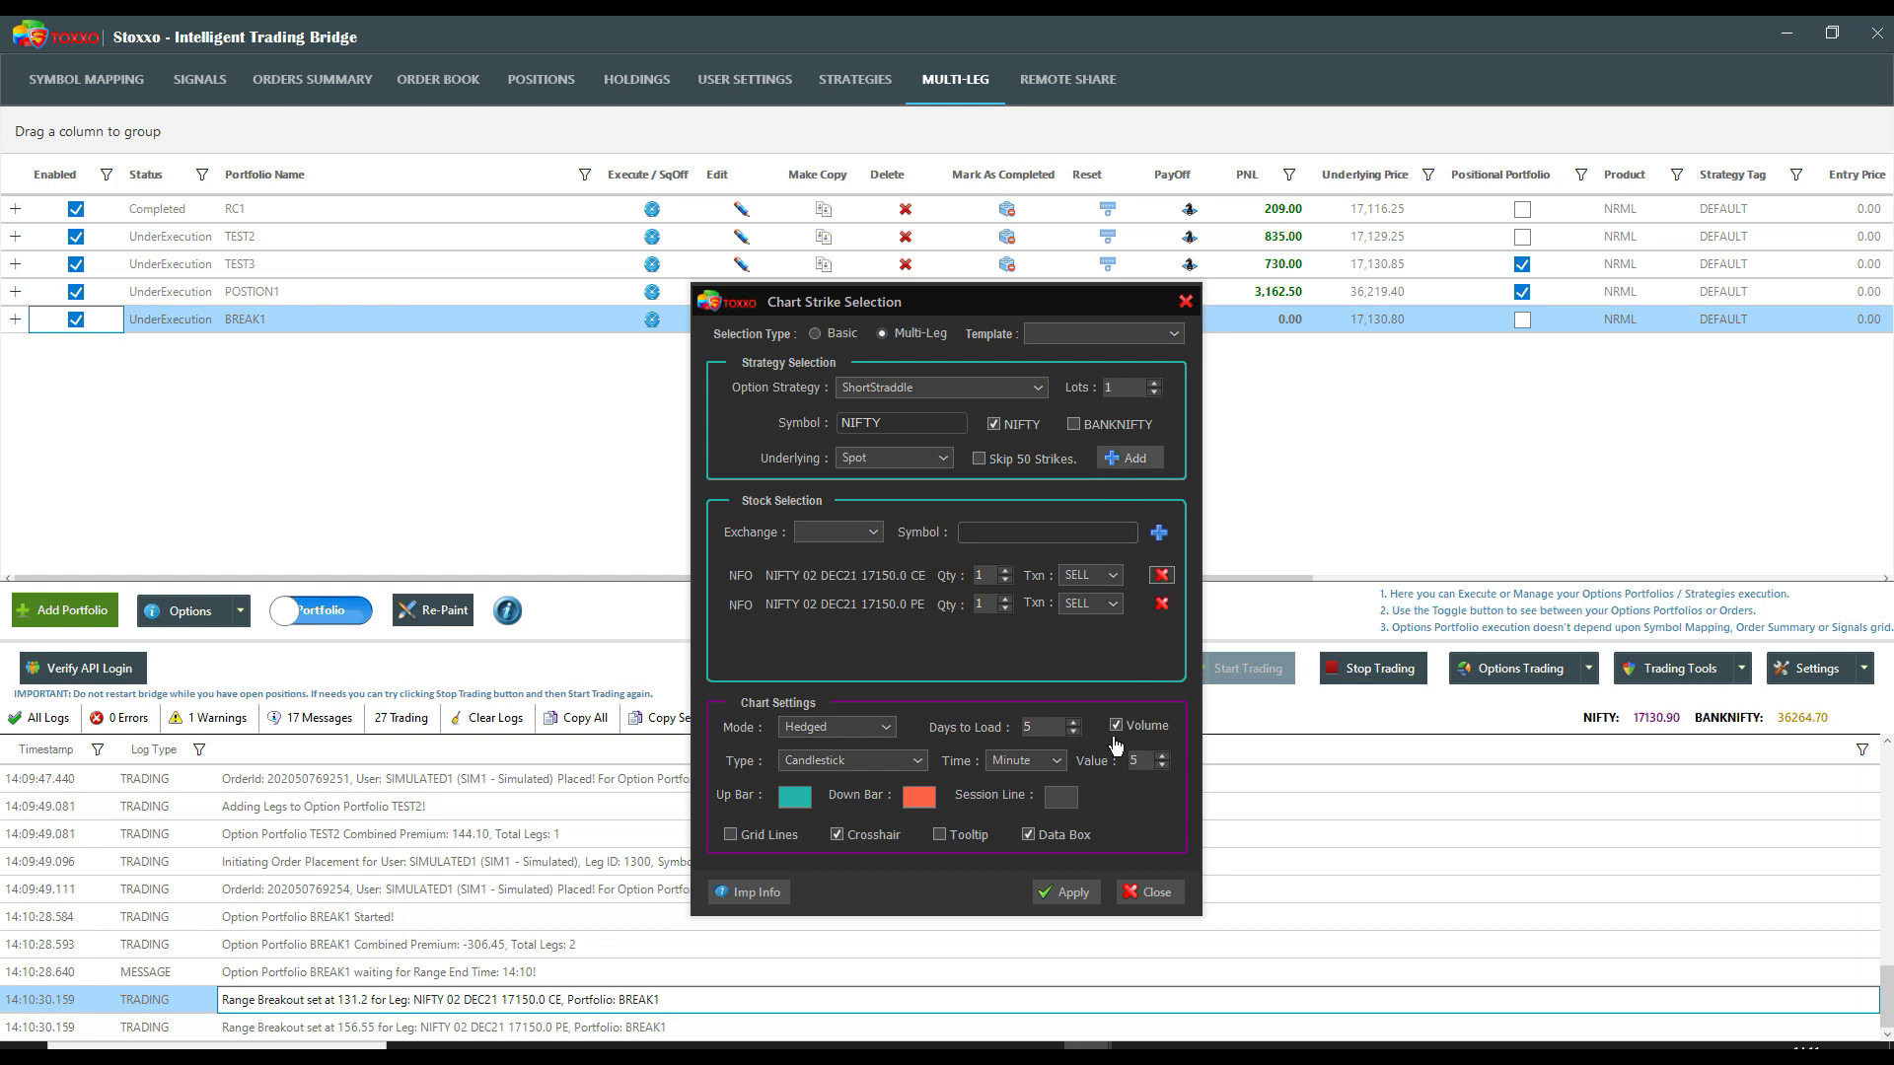
click(1073, 894)
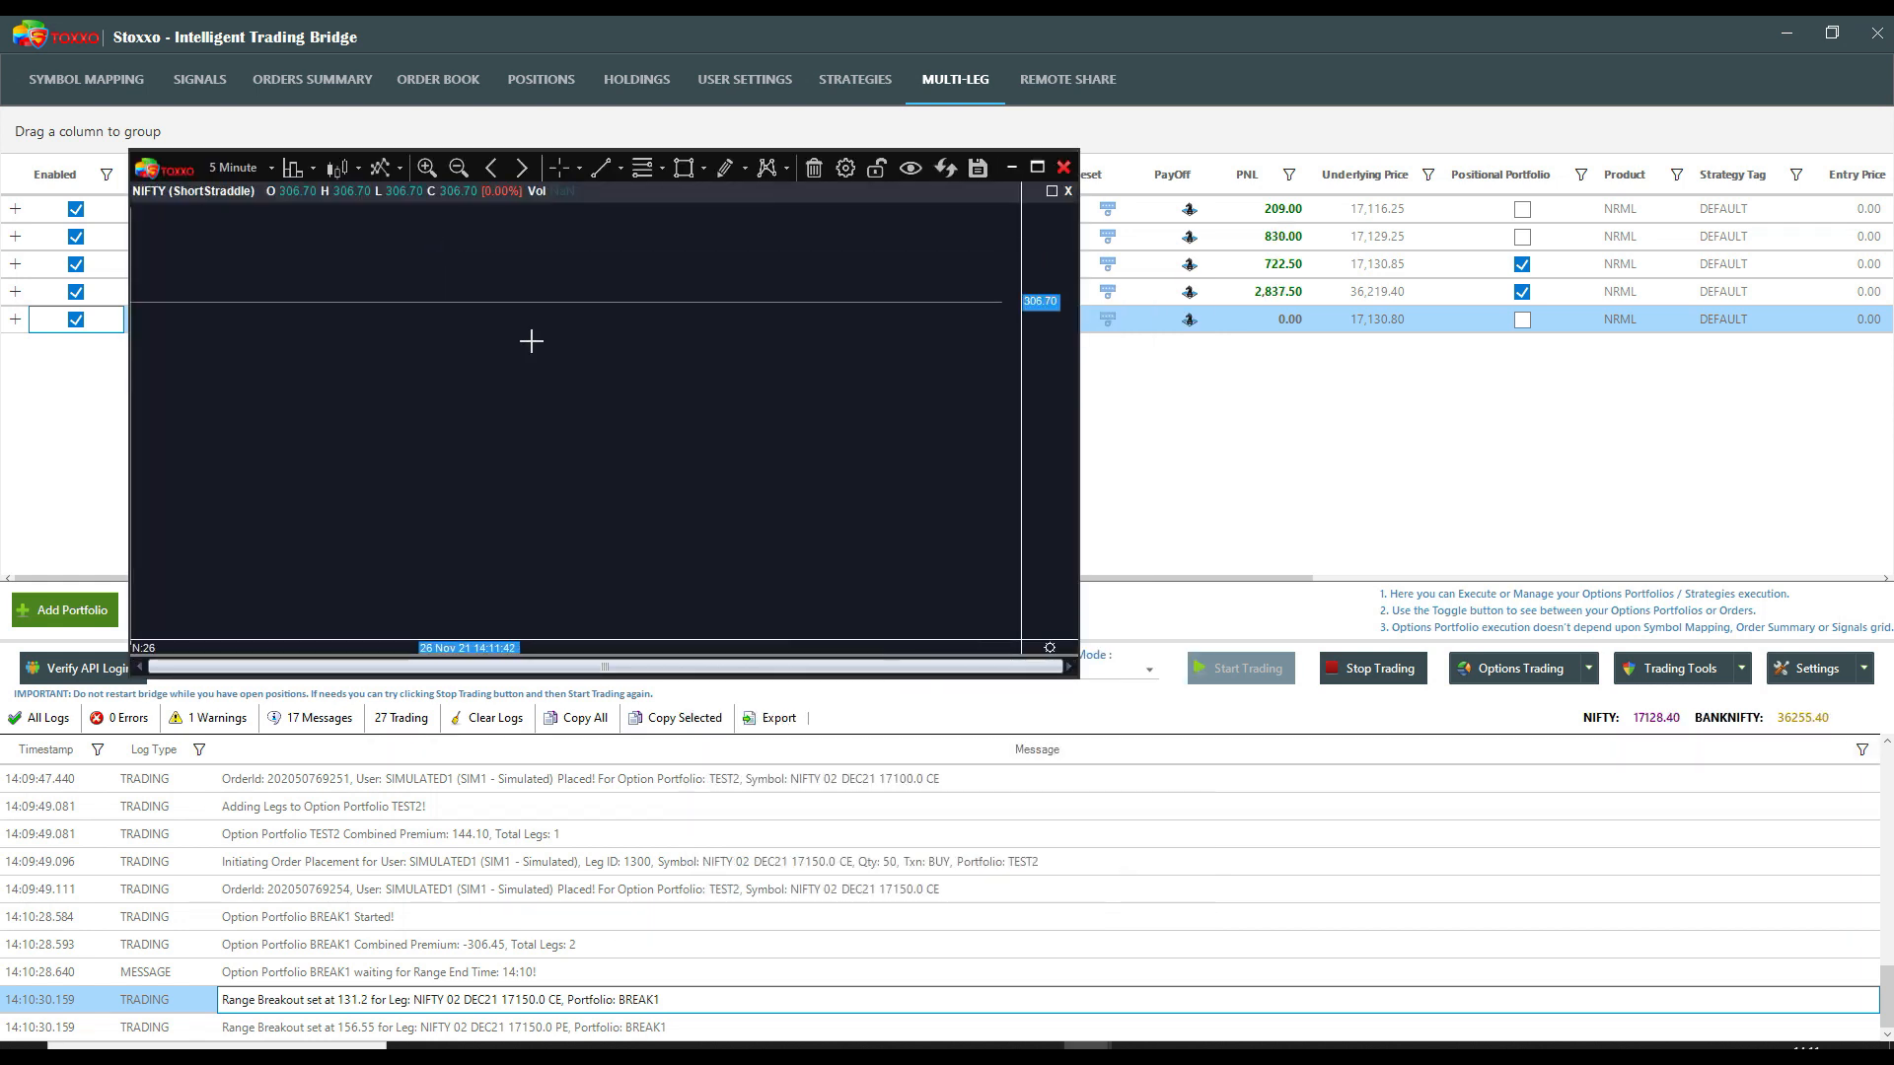
click(1063, 167)
- Plot a new multi-leg chart of a NIFTY ShortStraddle at the 17100 strike for examining its candles
click(1495, 668)
click(1539, 768)
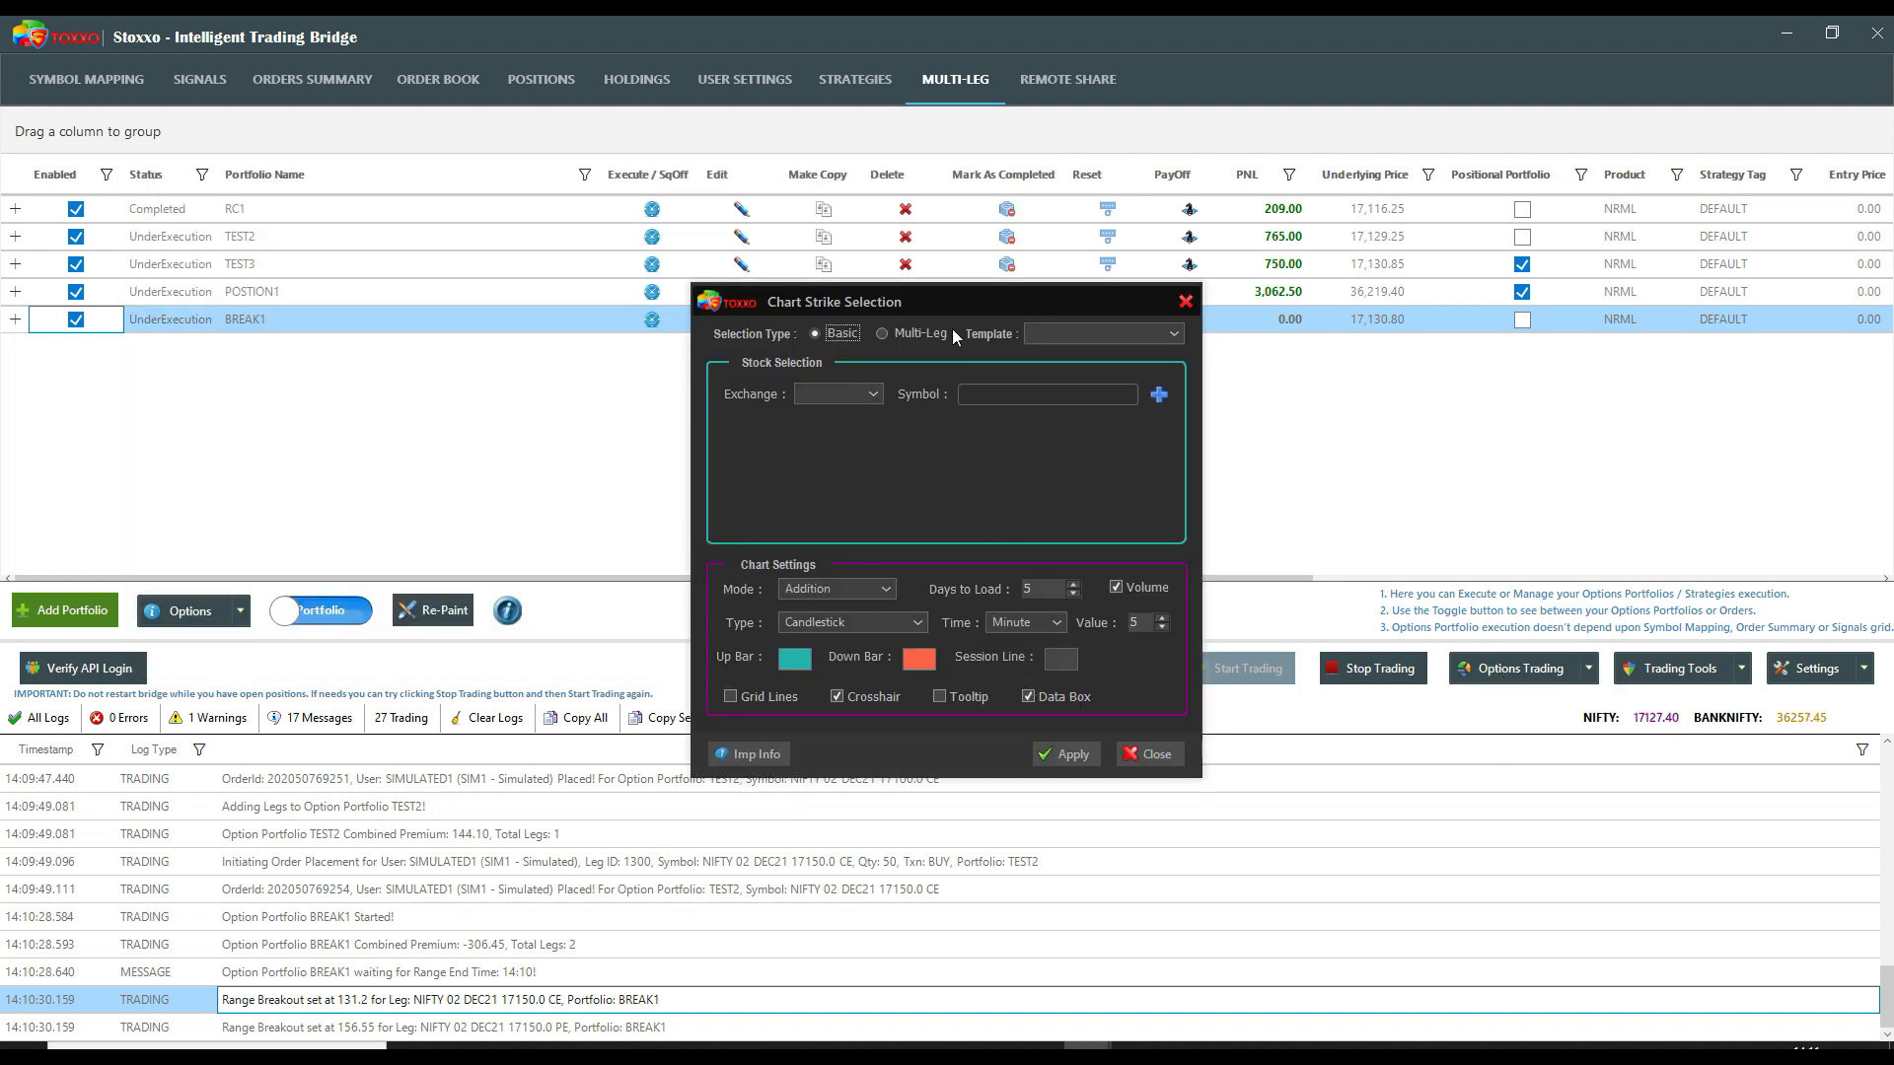
click(922, 333)
click(1031, 388)
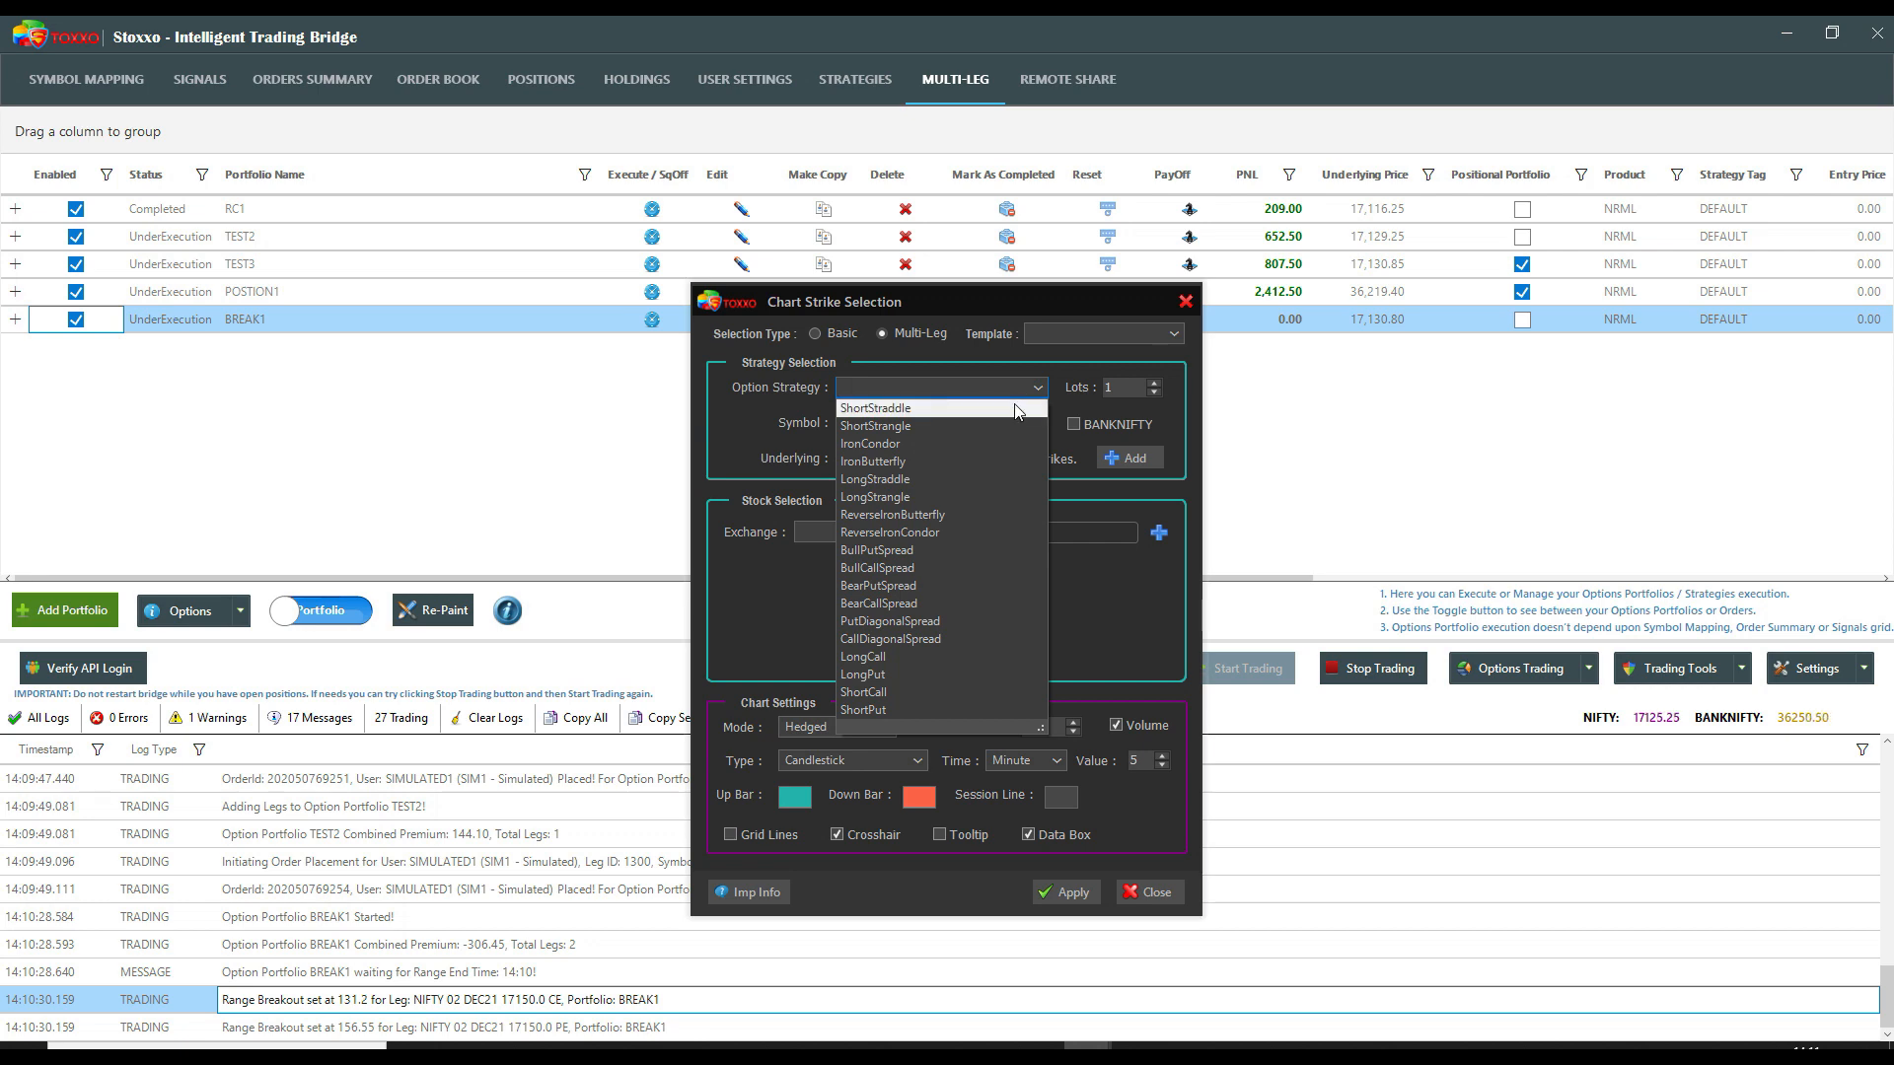
click(1028, 409)
click(996, 424)
click(1129, 458)
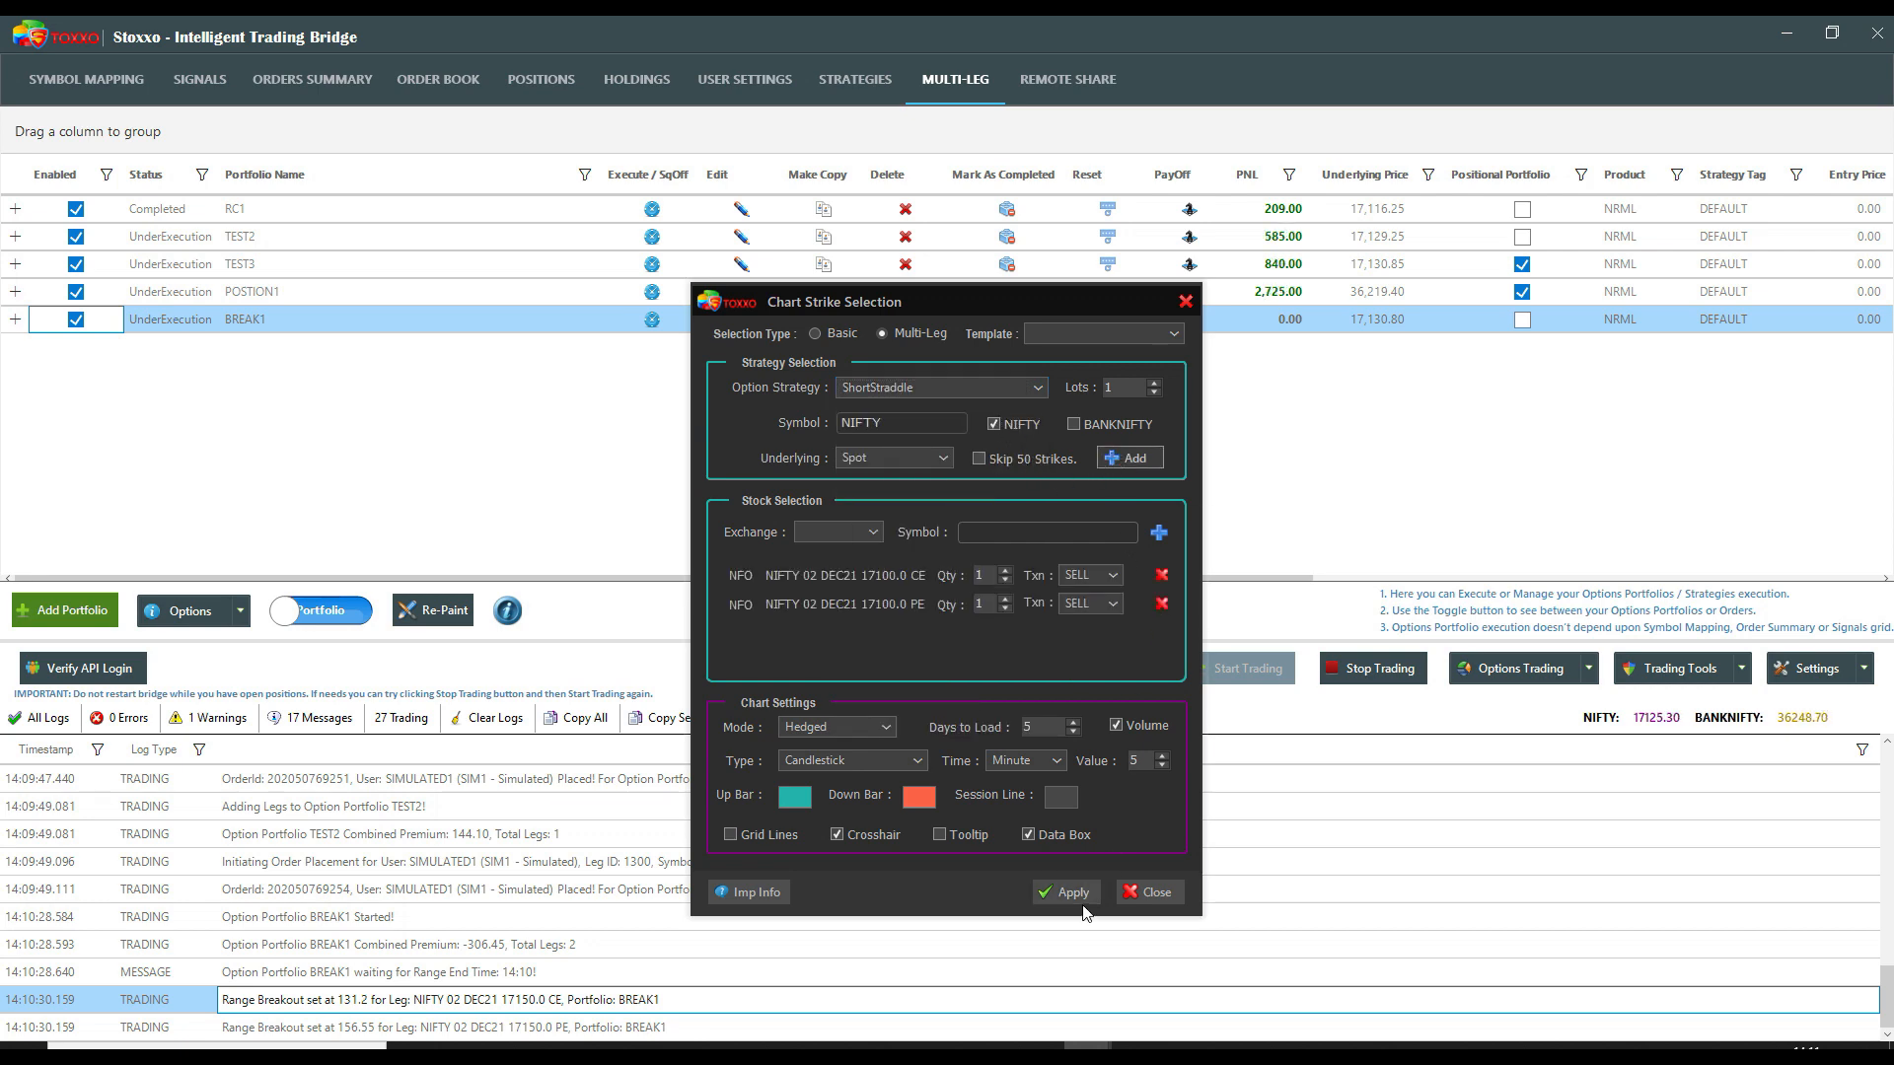
click(1067, 893)
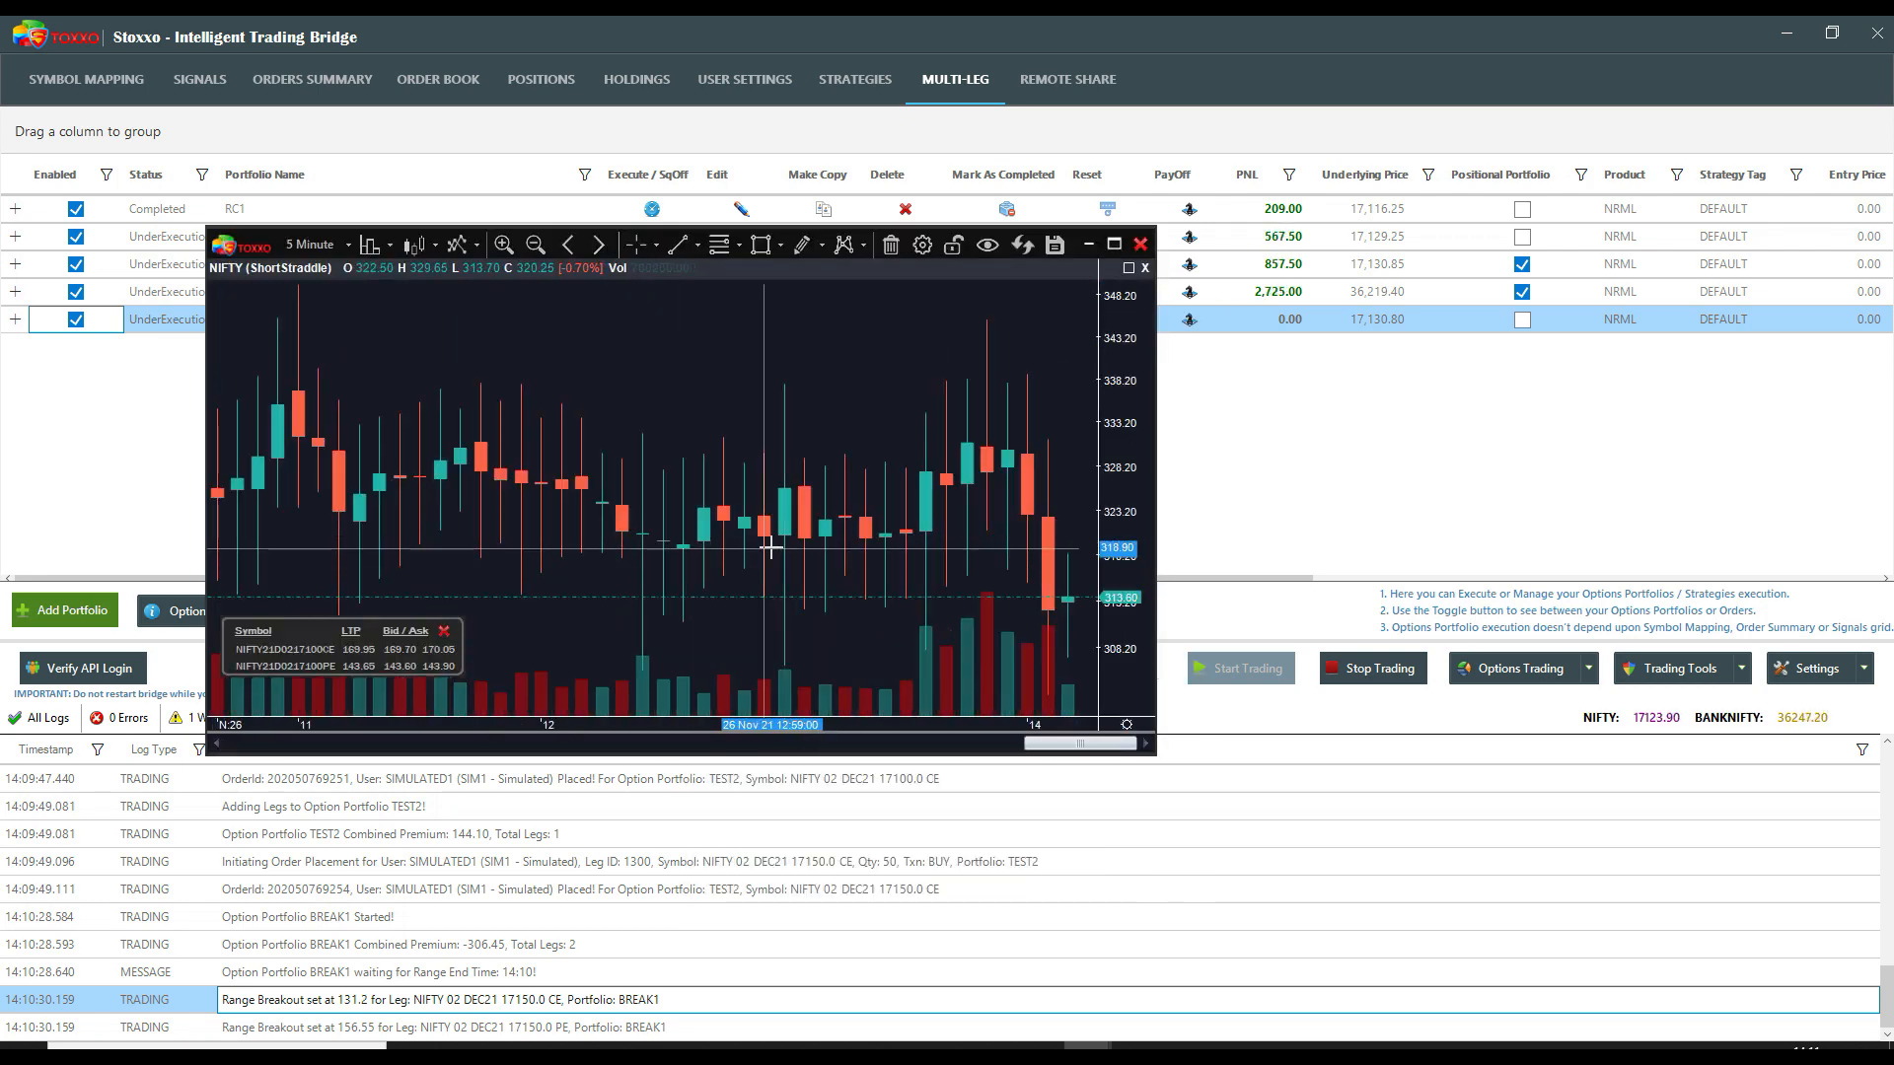
scroll(969, 502, up, 1)
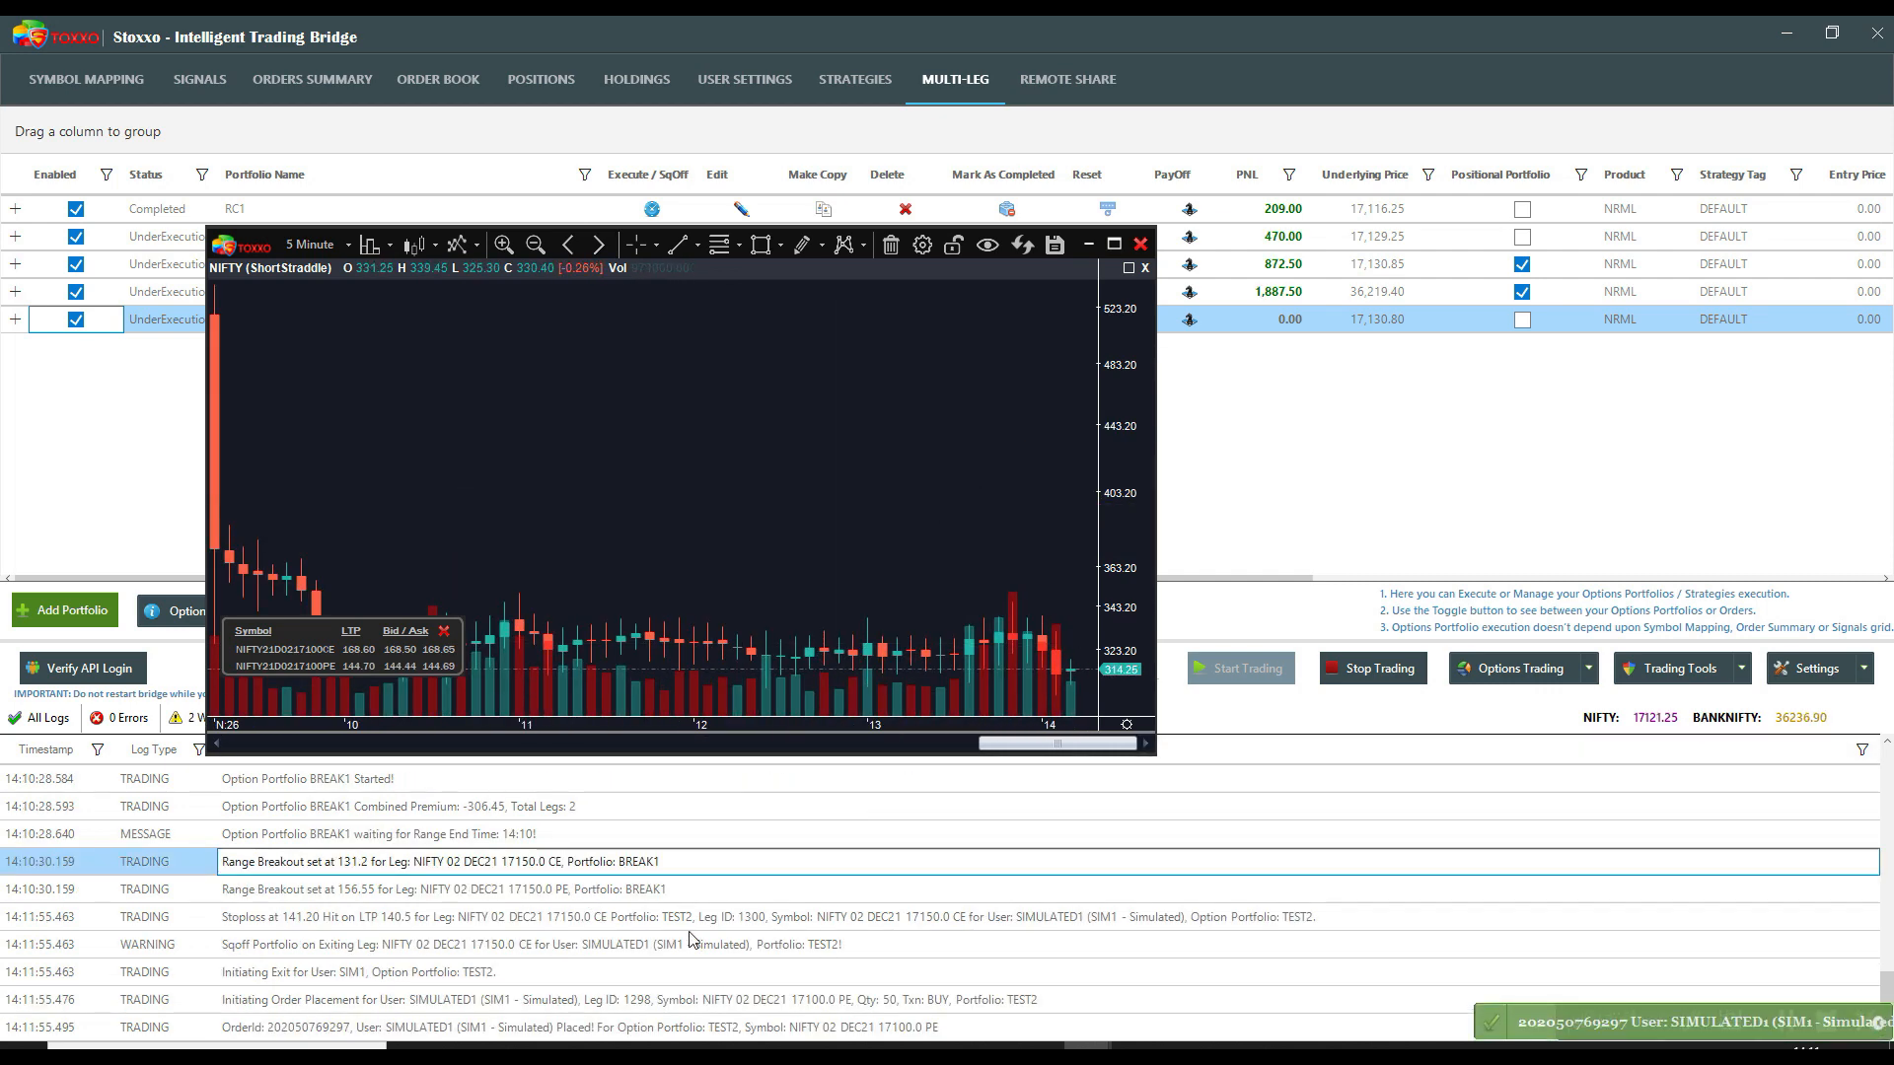
- Select the TEST2 order placement log entry and expand BREAK1 down to the simulated user's leg details
click(227, 1012)
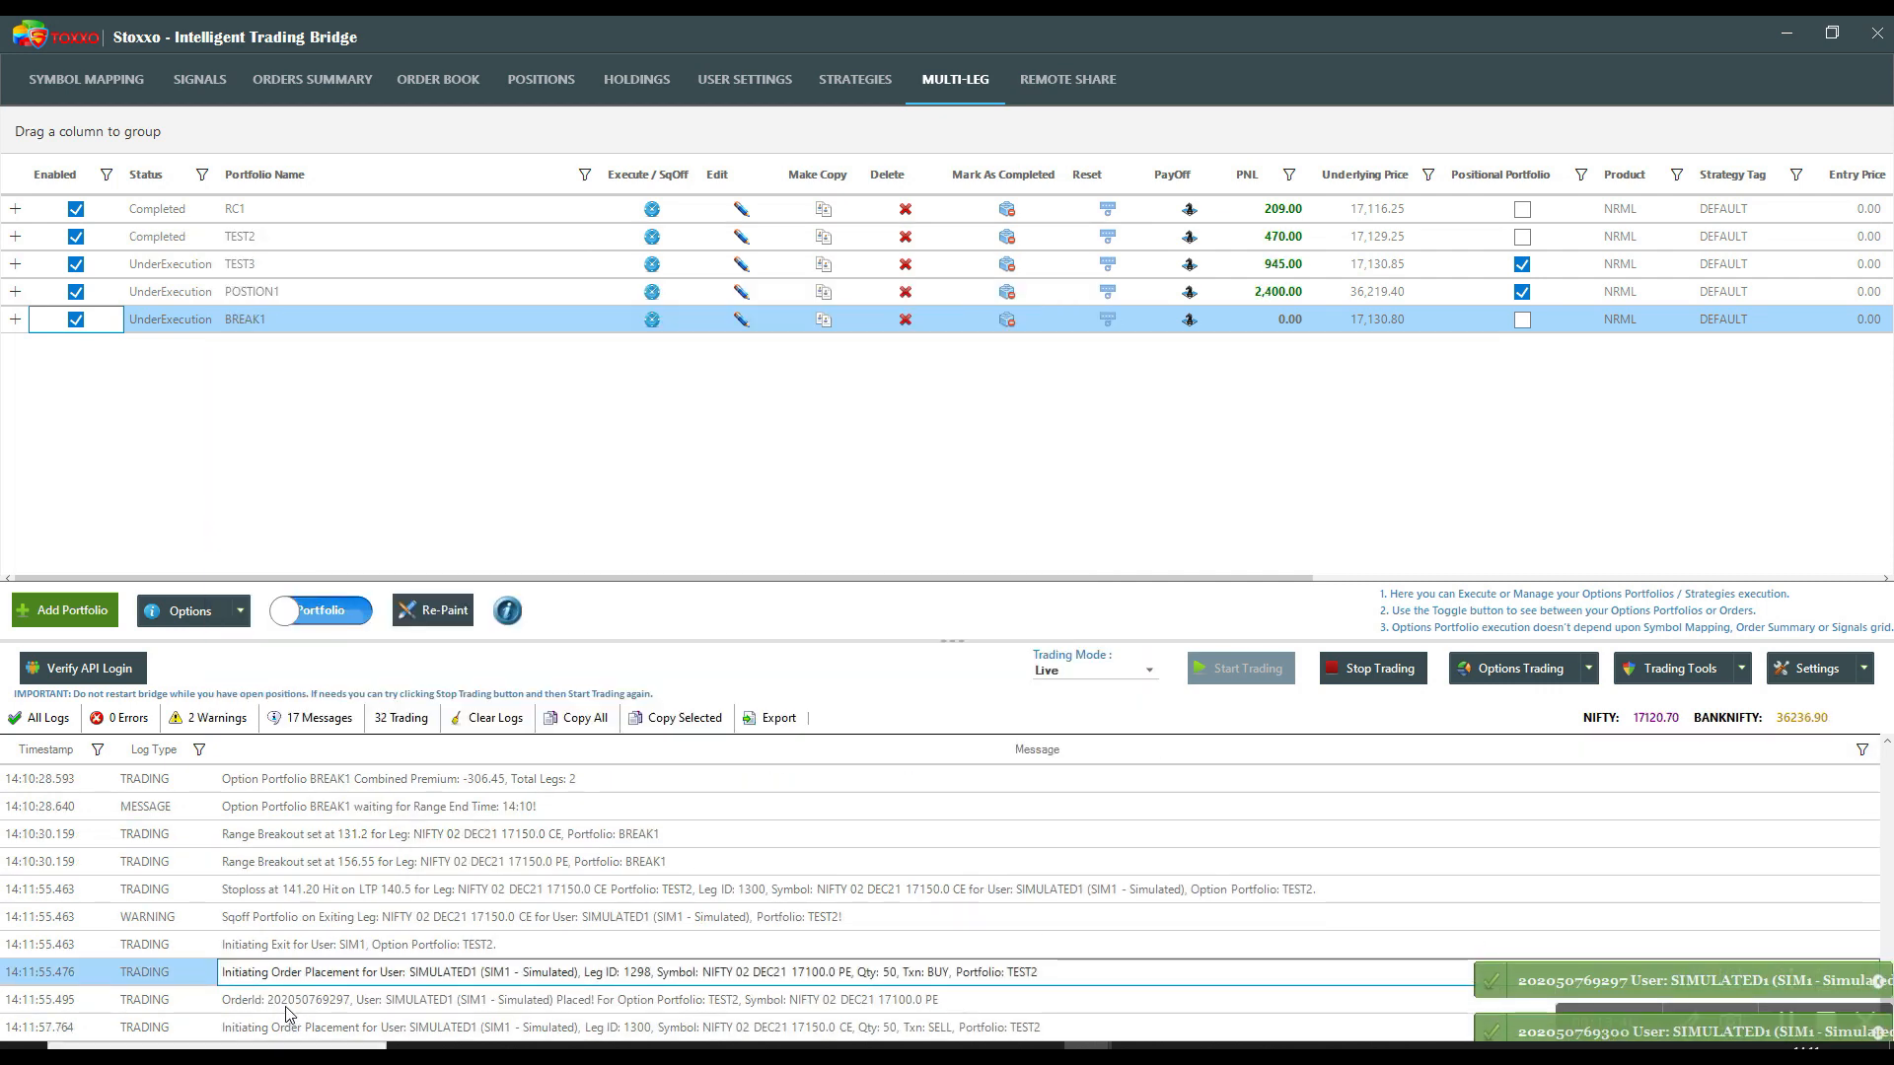
click(17, 319)
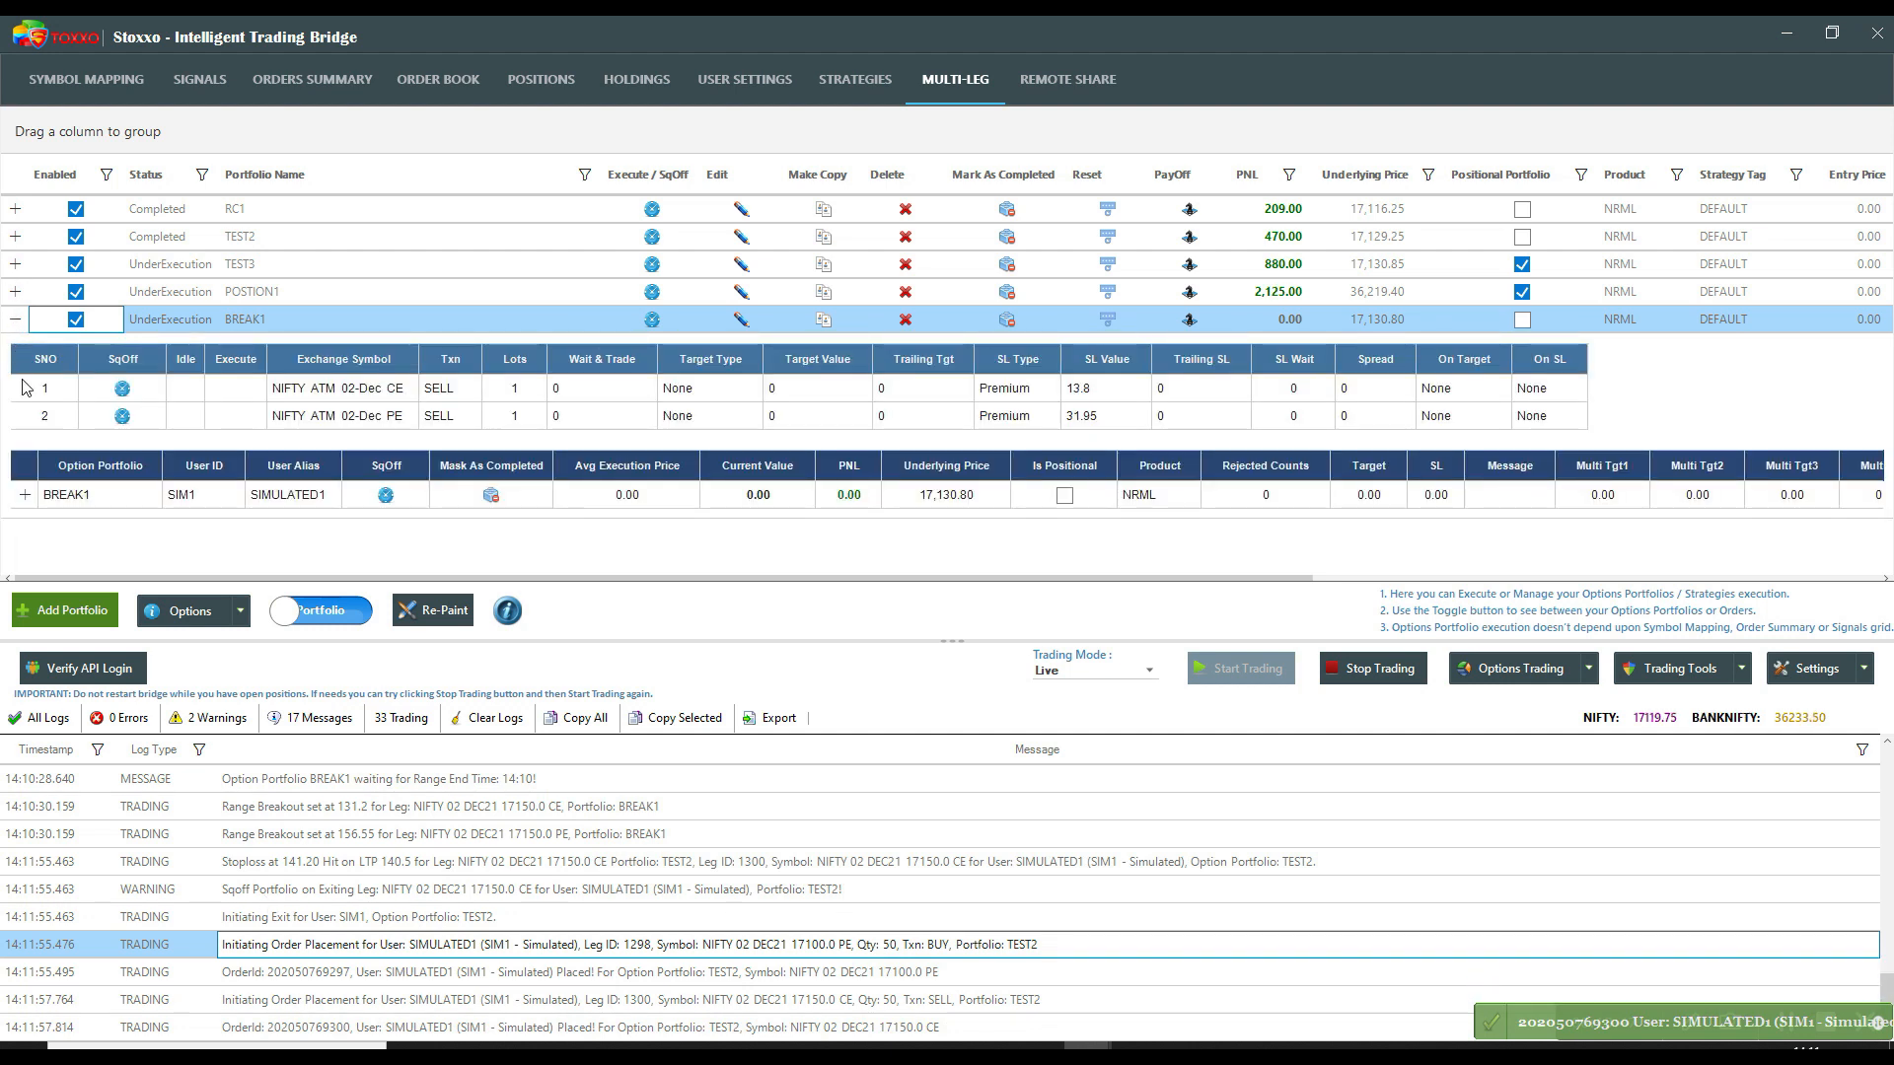
click(28, 496)
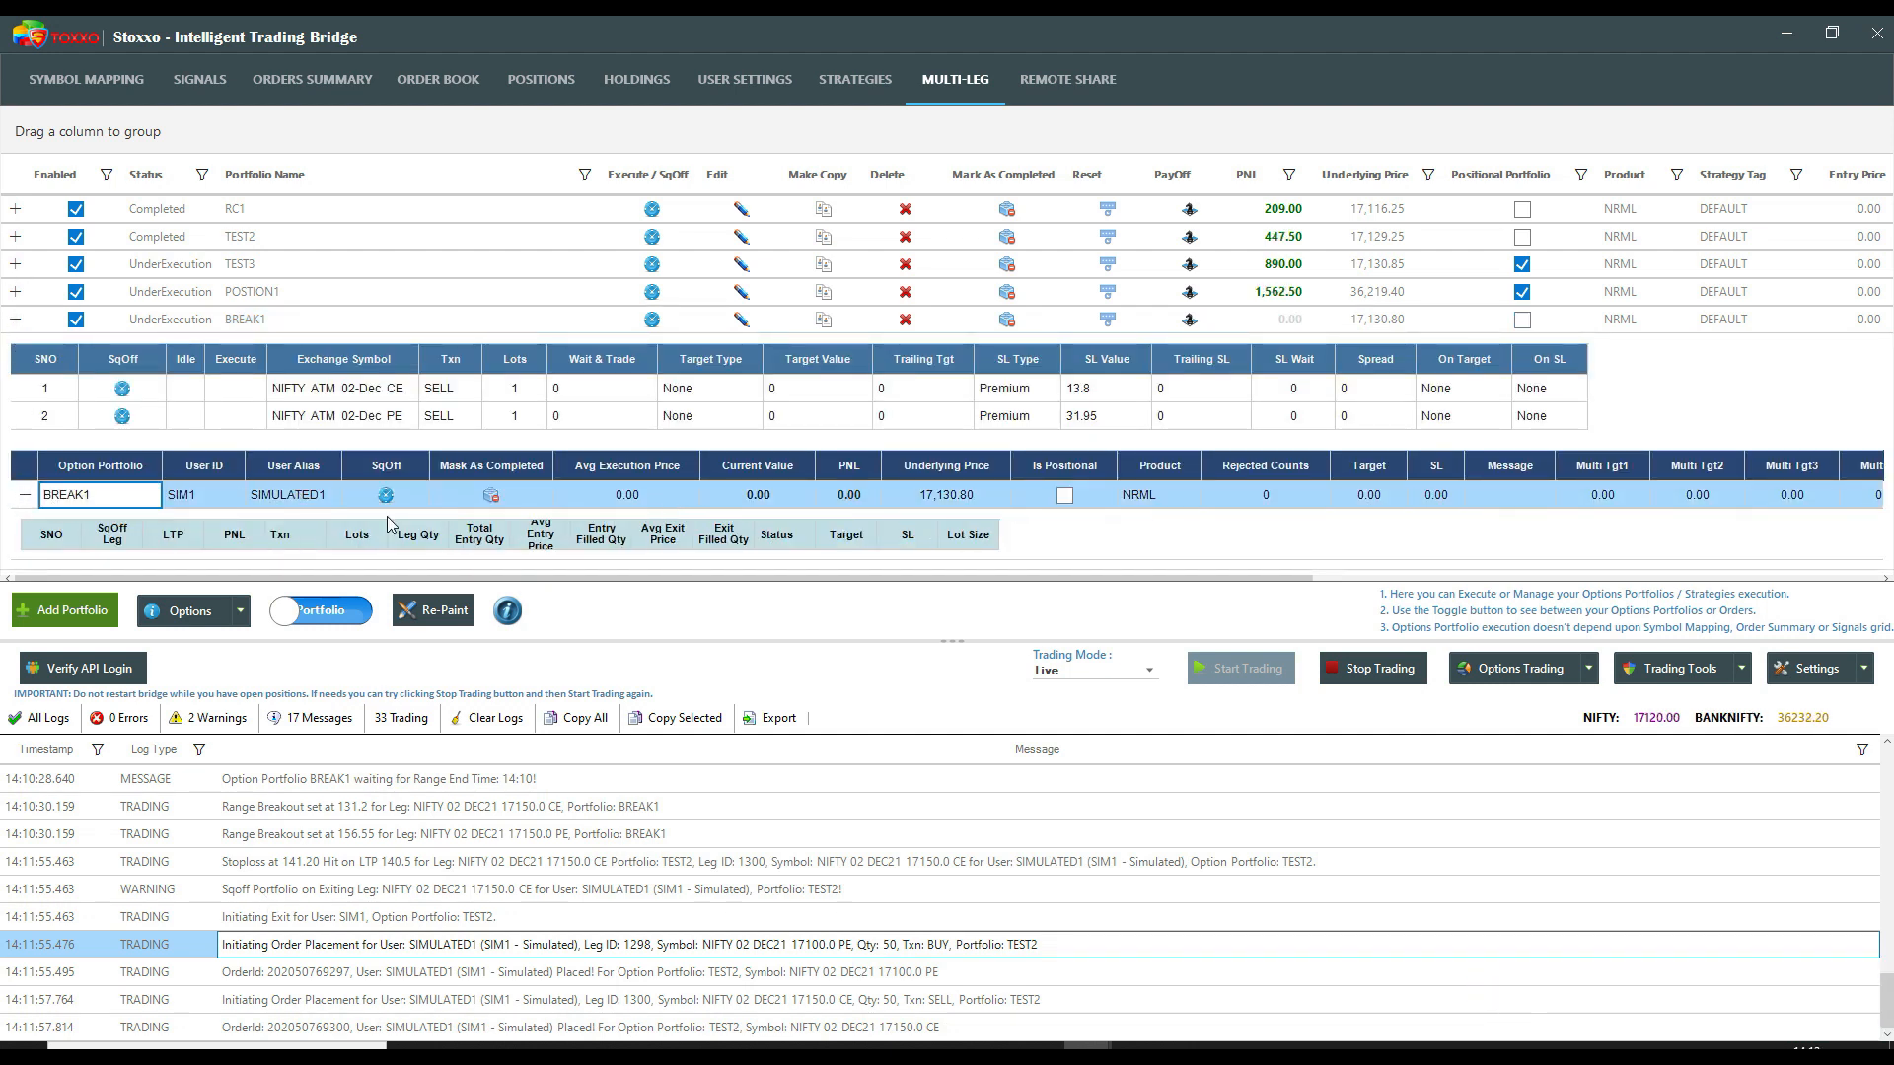
- Repaint the portfolio grid and expand the simulated user's row under BREAK1 again to show its leg details
click(449, 614)
key(Return)
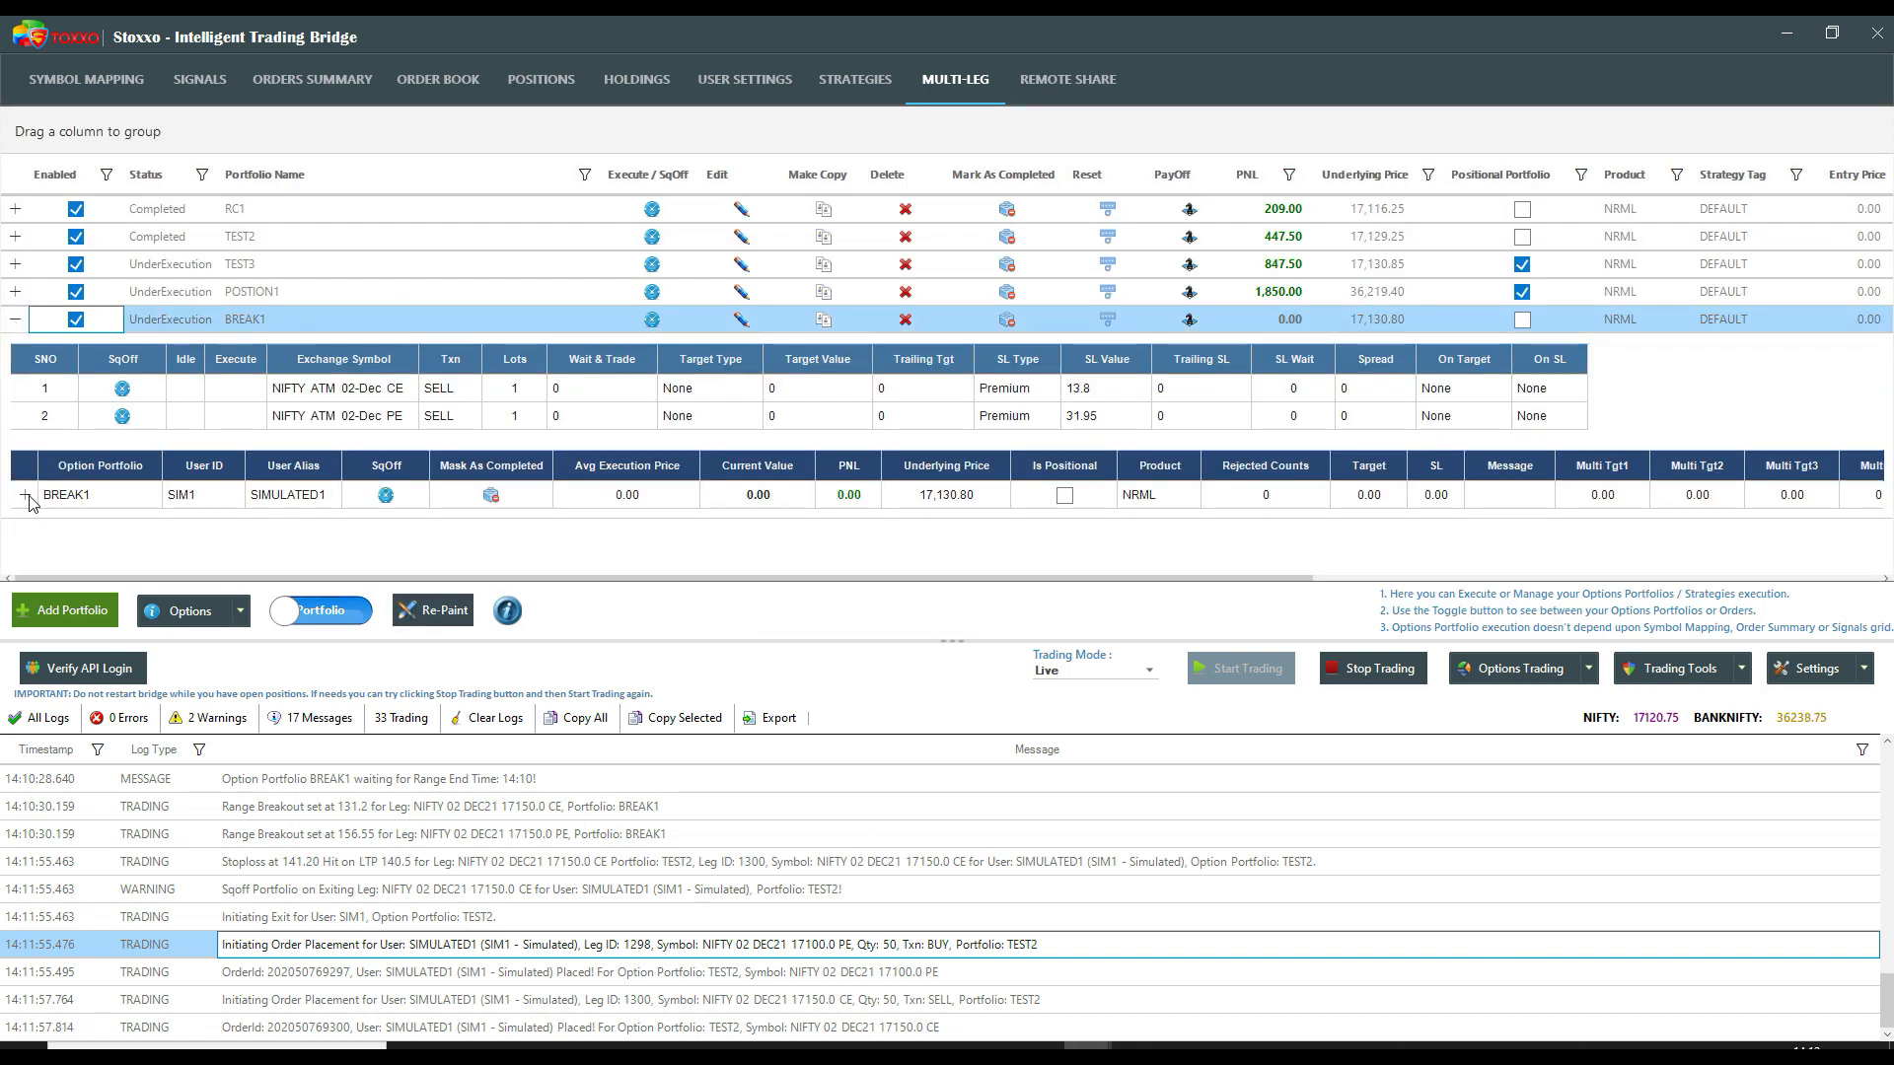
click(24, 495)
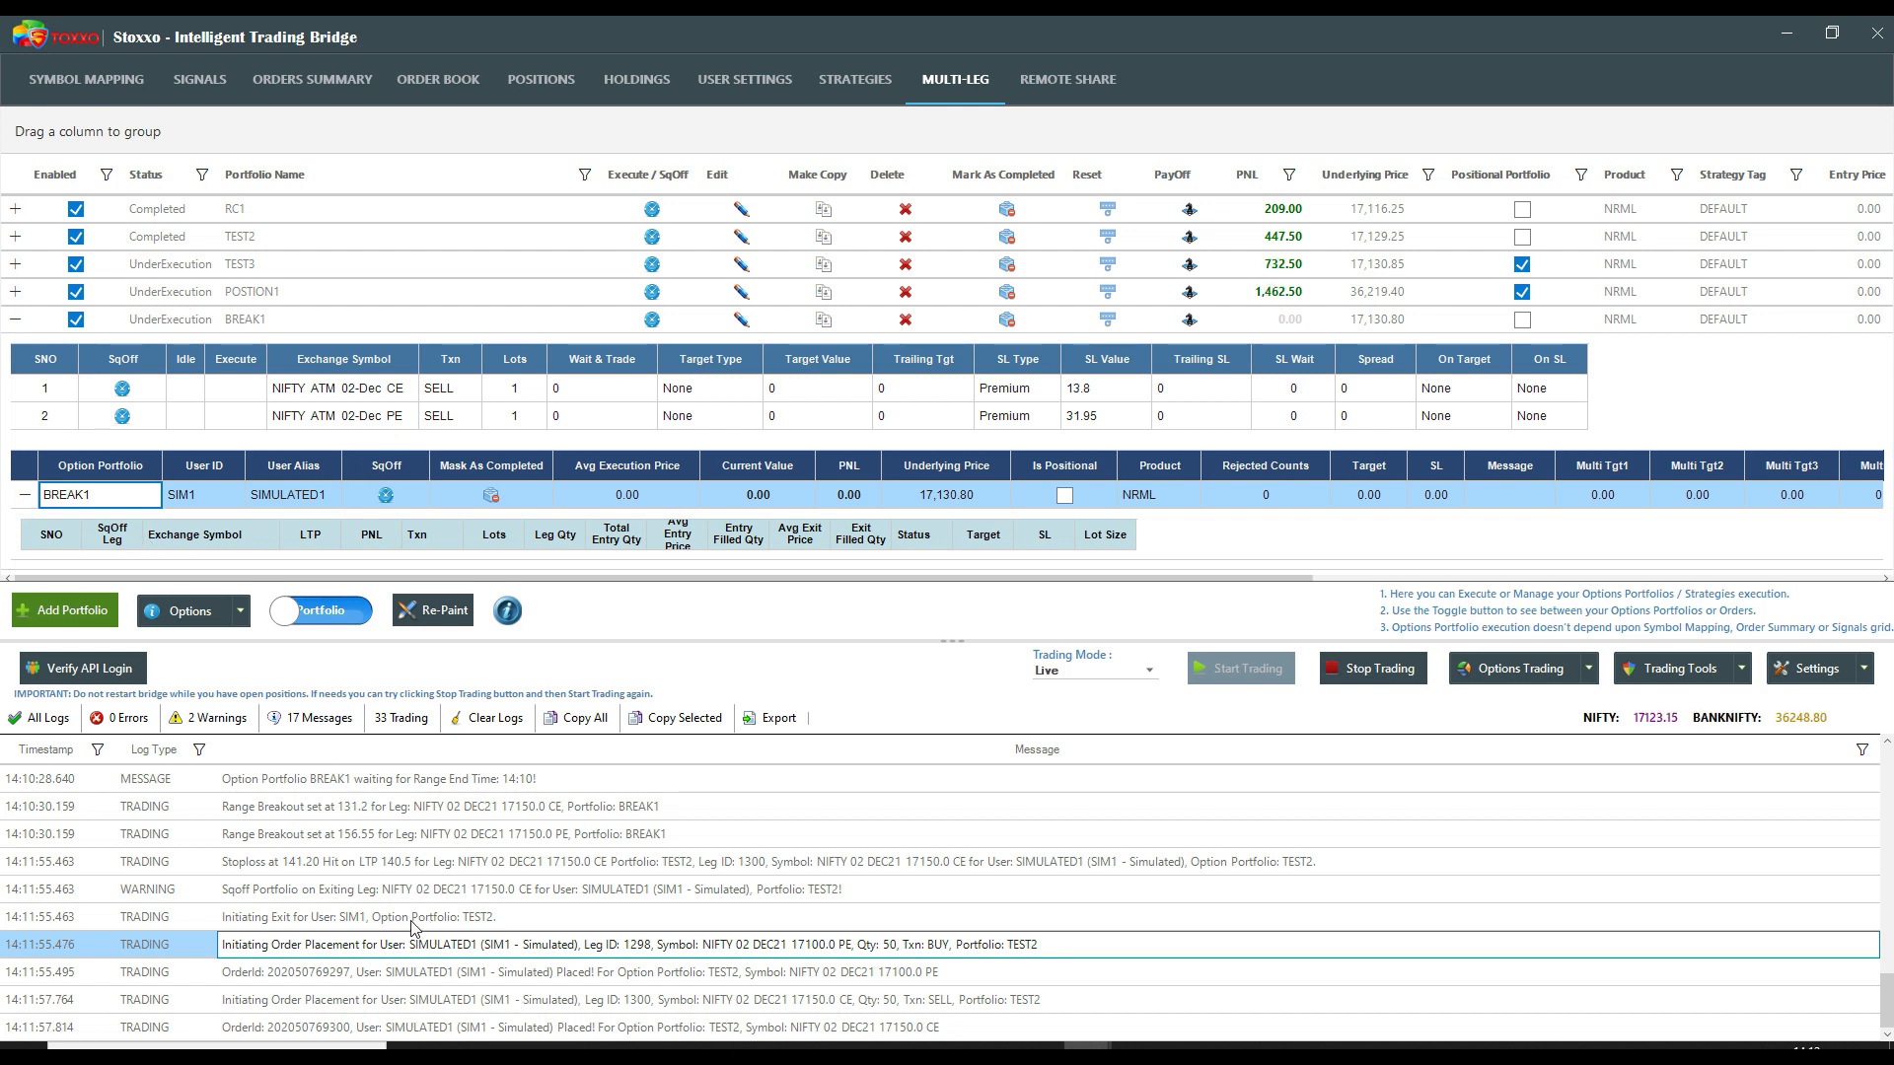
- Examine the TEST2 log entries for the portfolio square-off warning and the exit initiation
click(378, 889)
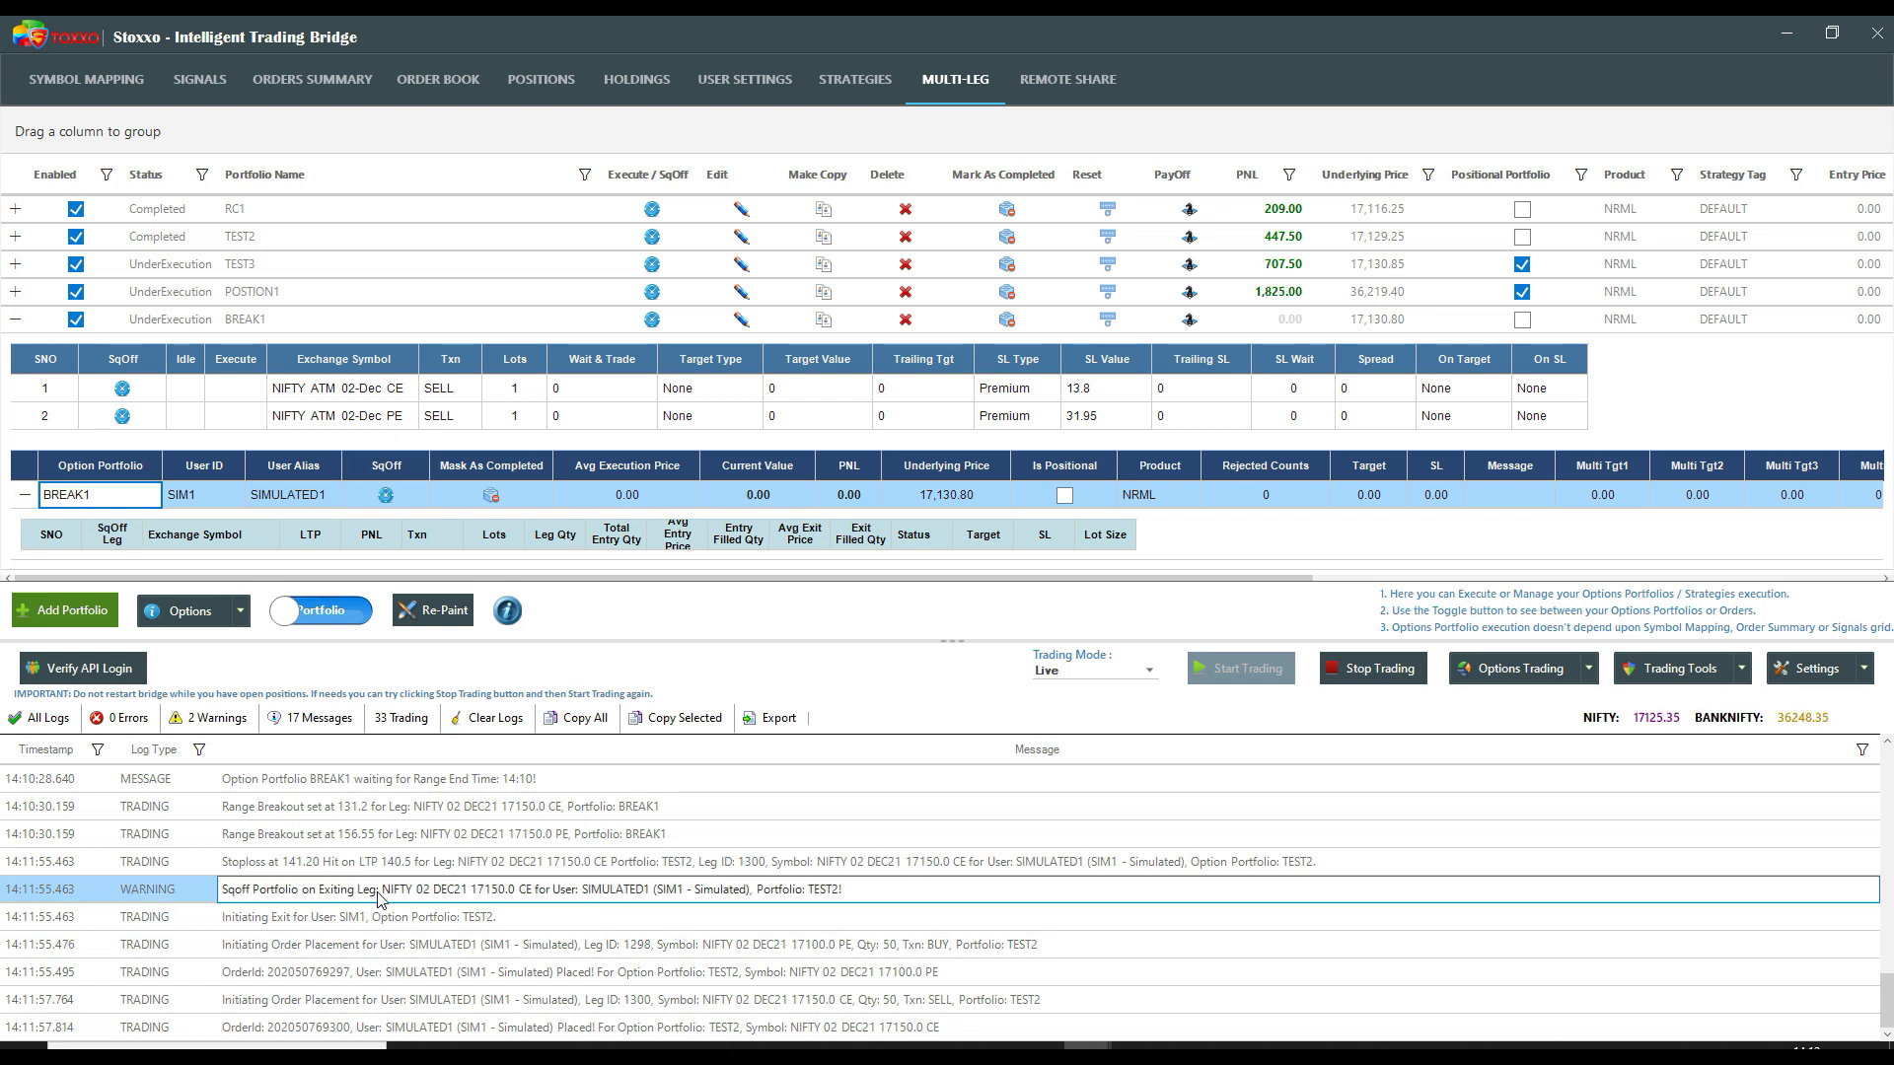
click(381, 928)
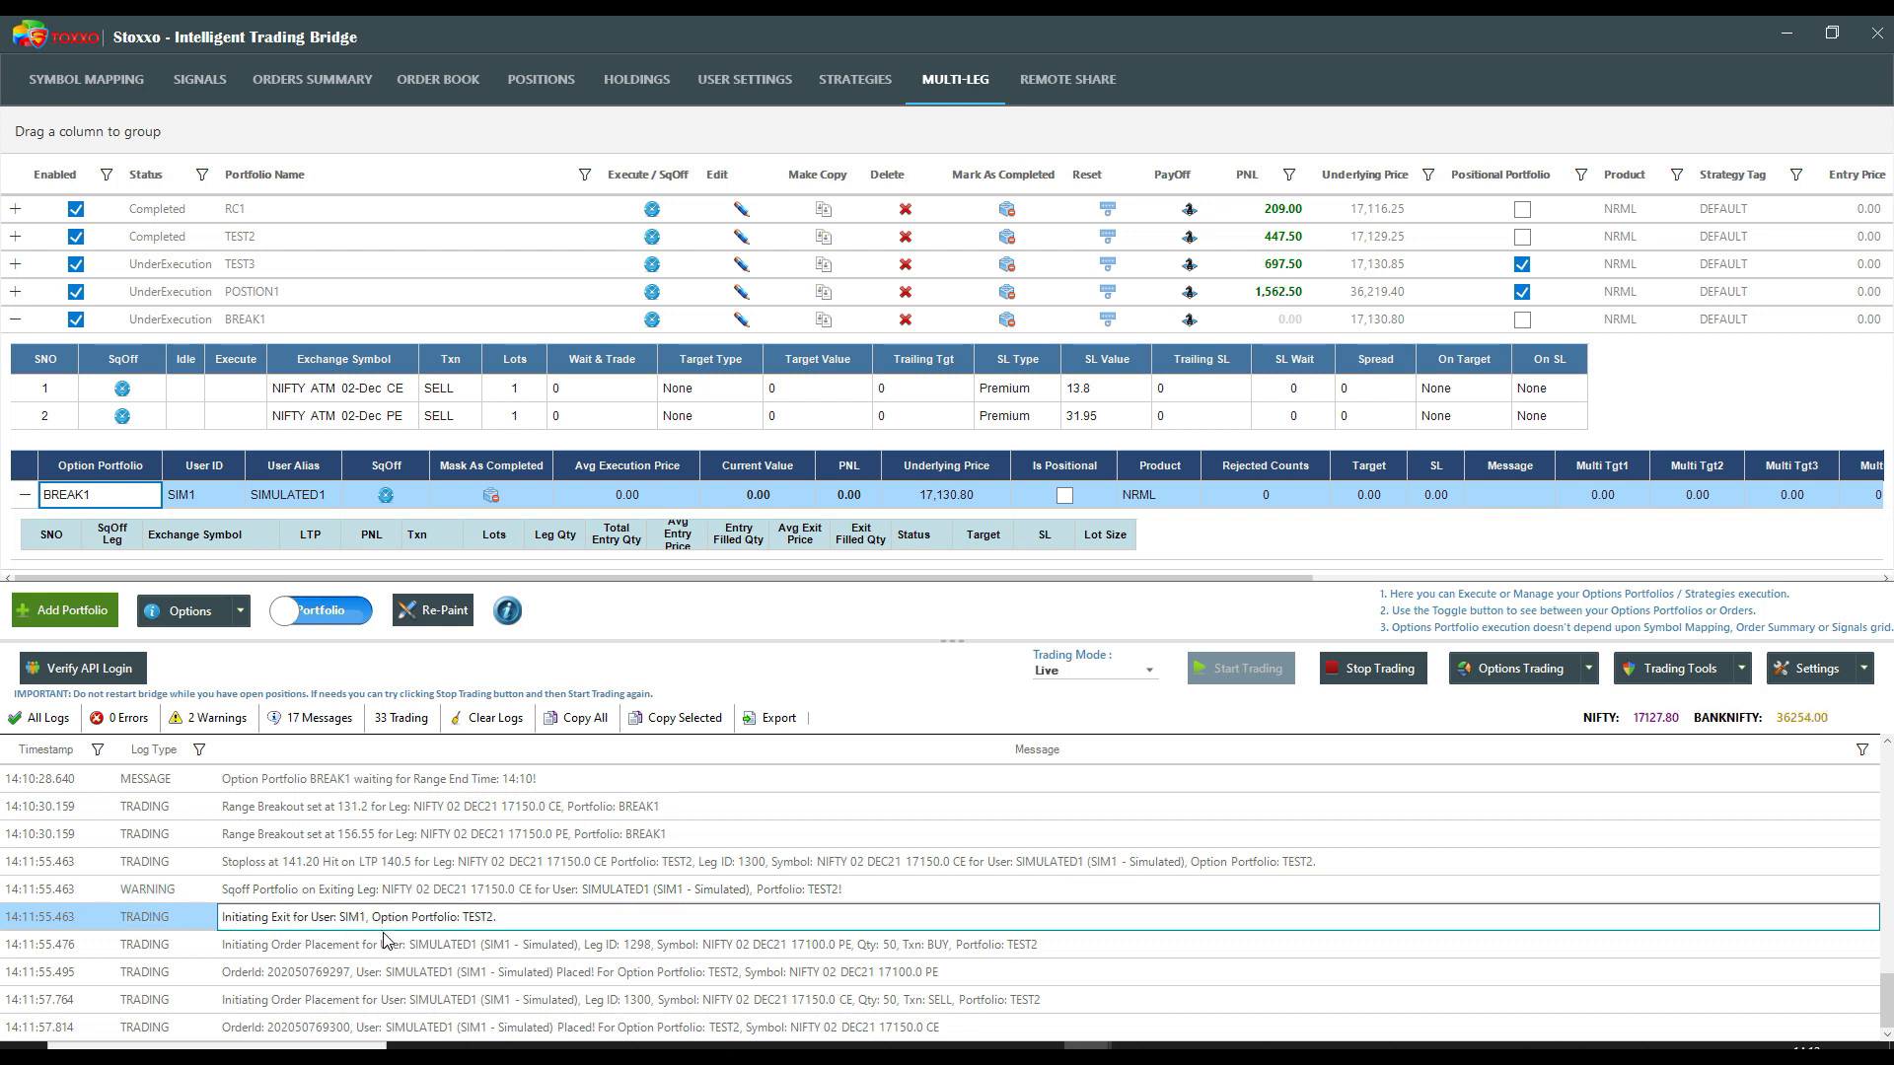
click(152, 239)
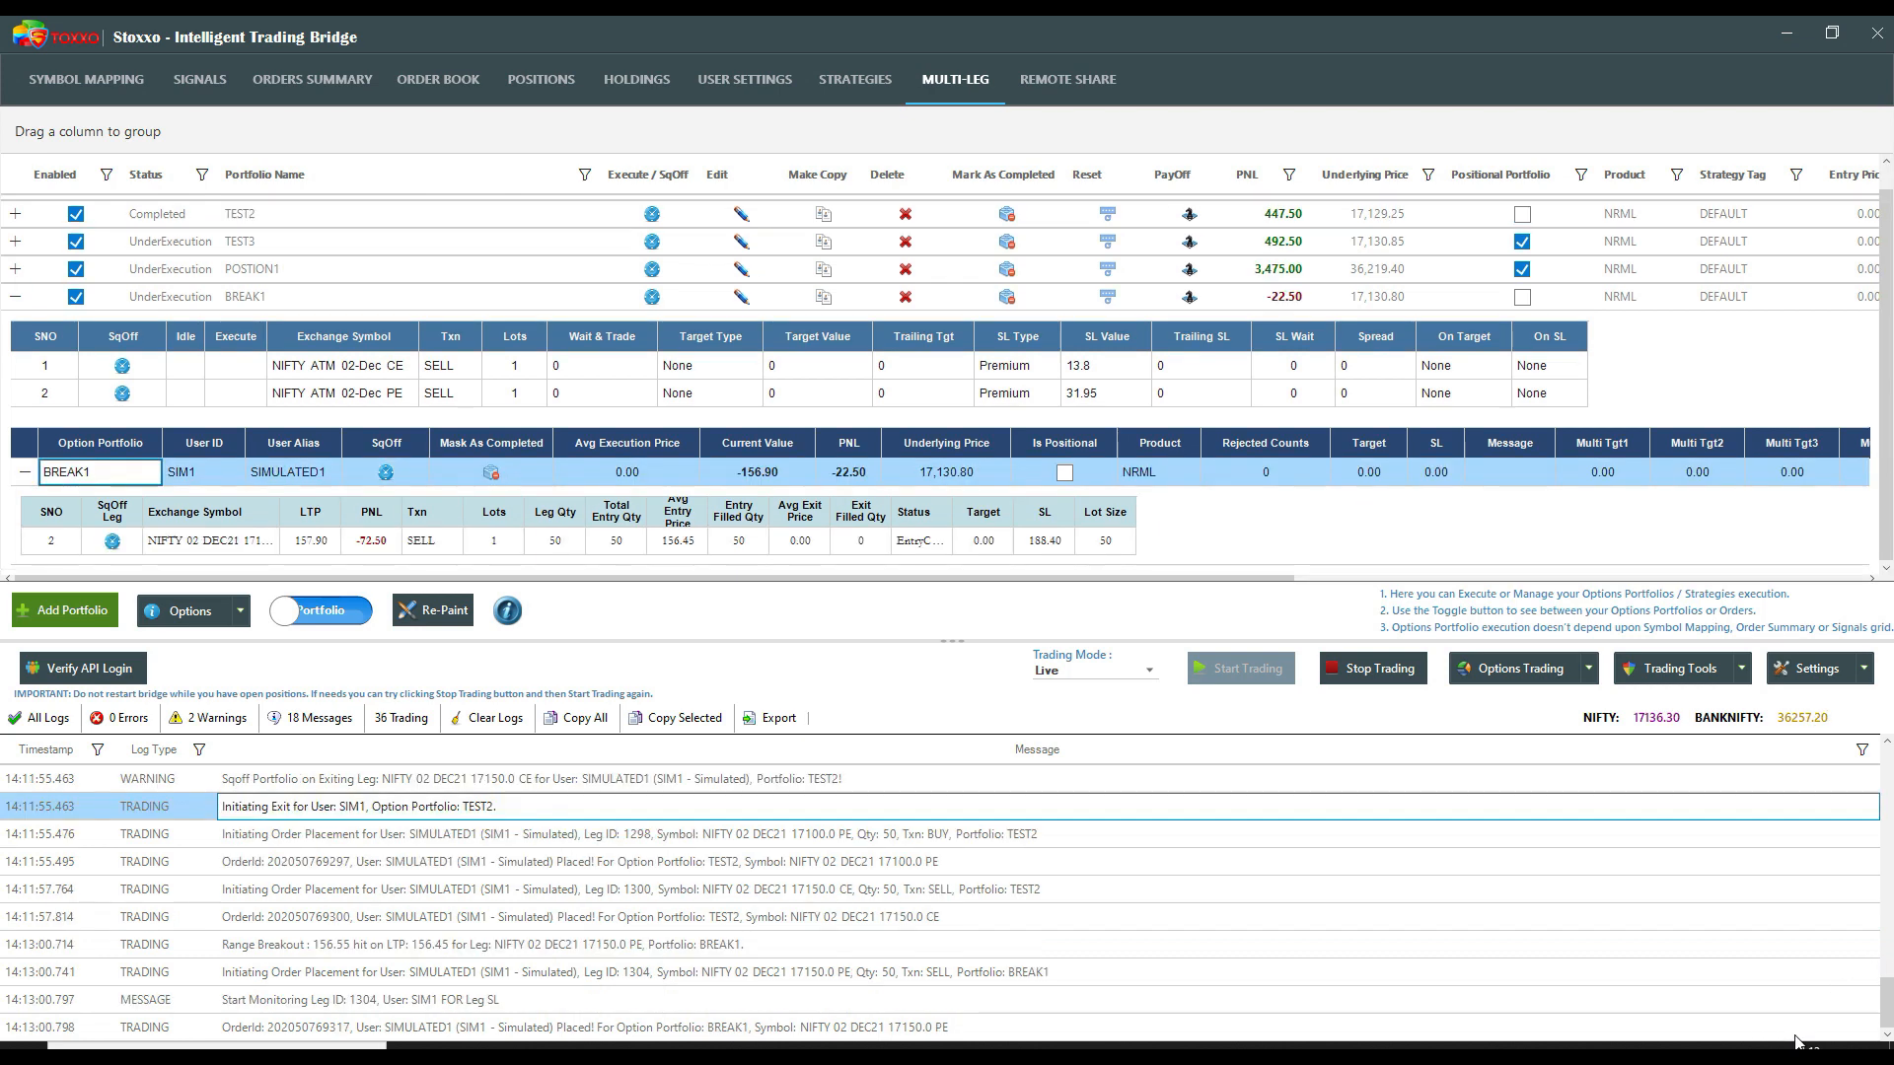
- Widen the Exchange Symbol column in BREAK1's leg details and select the leg's full symbol
drag(280, 514, 499, 504)
click(280, 542)
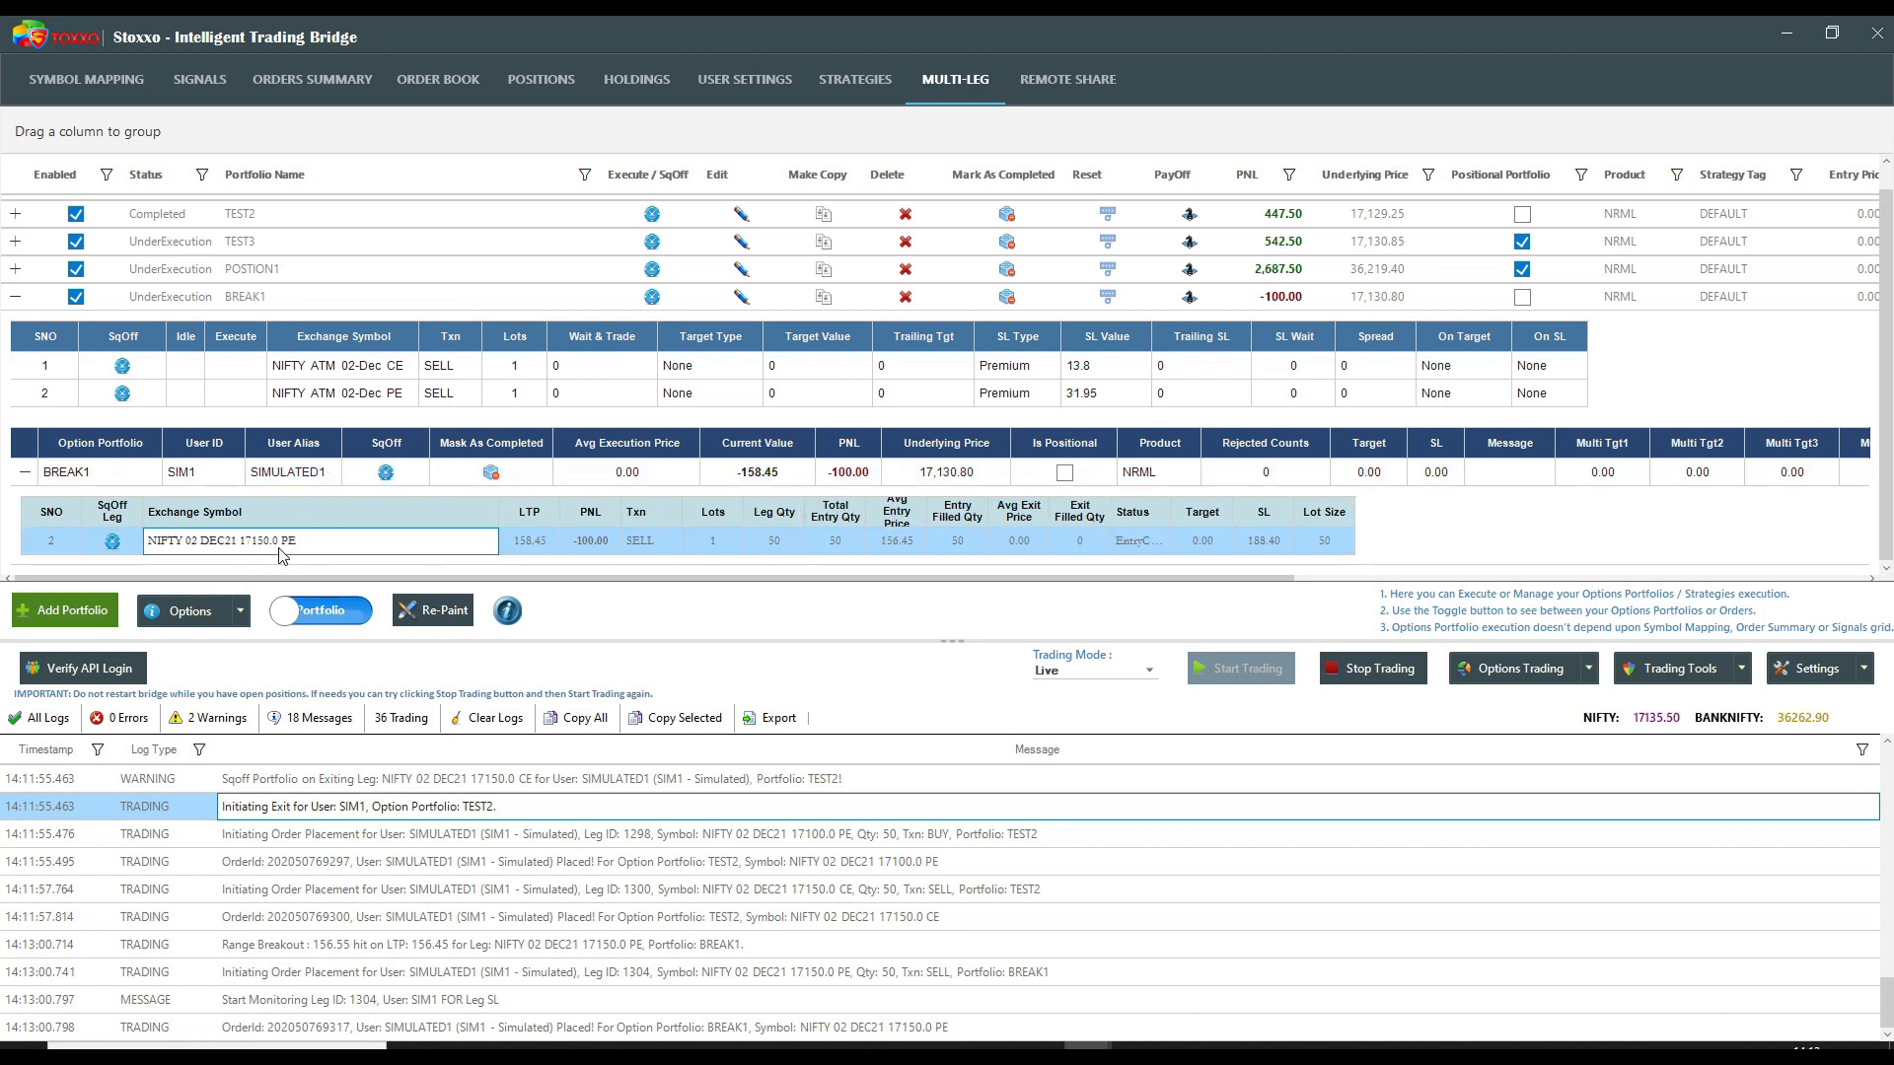
- Plot a basic multi-leg chart of the NFO symbol NIFTY 02 DEC21 17150.0 PE for examining its recent candles
click(1510, 670)
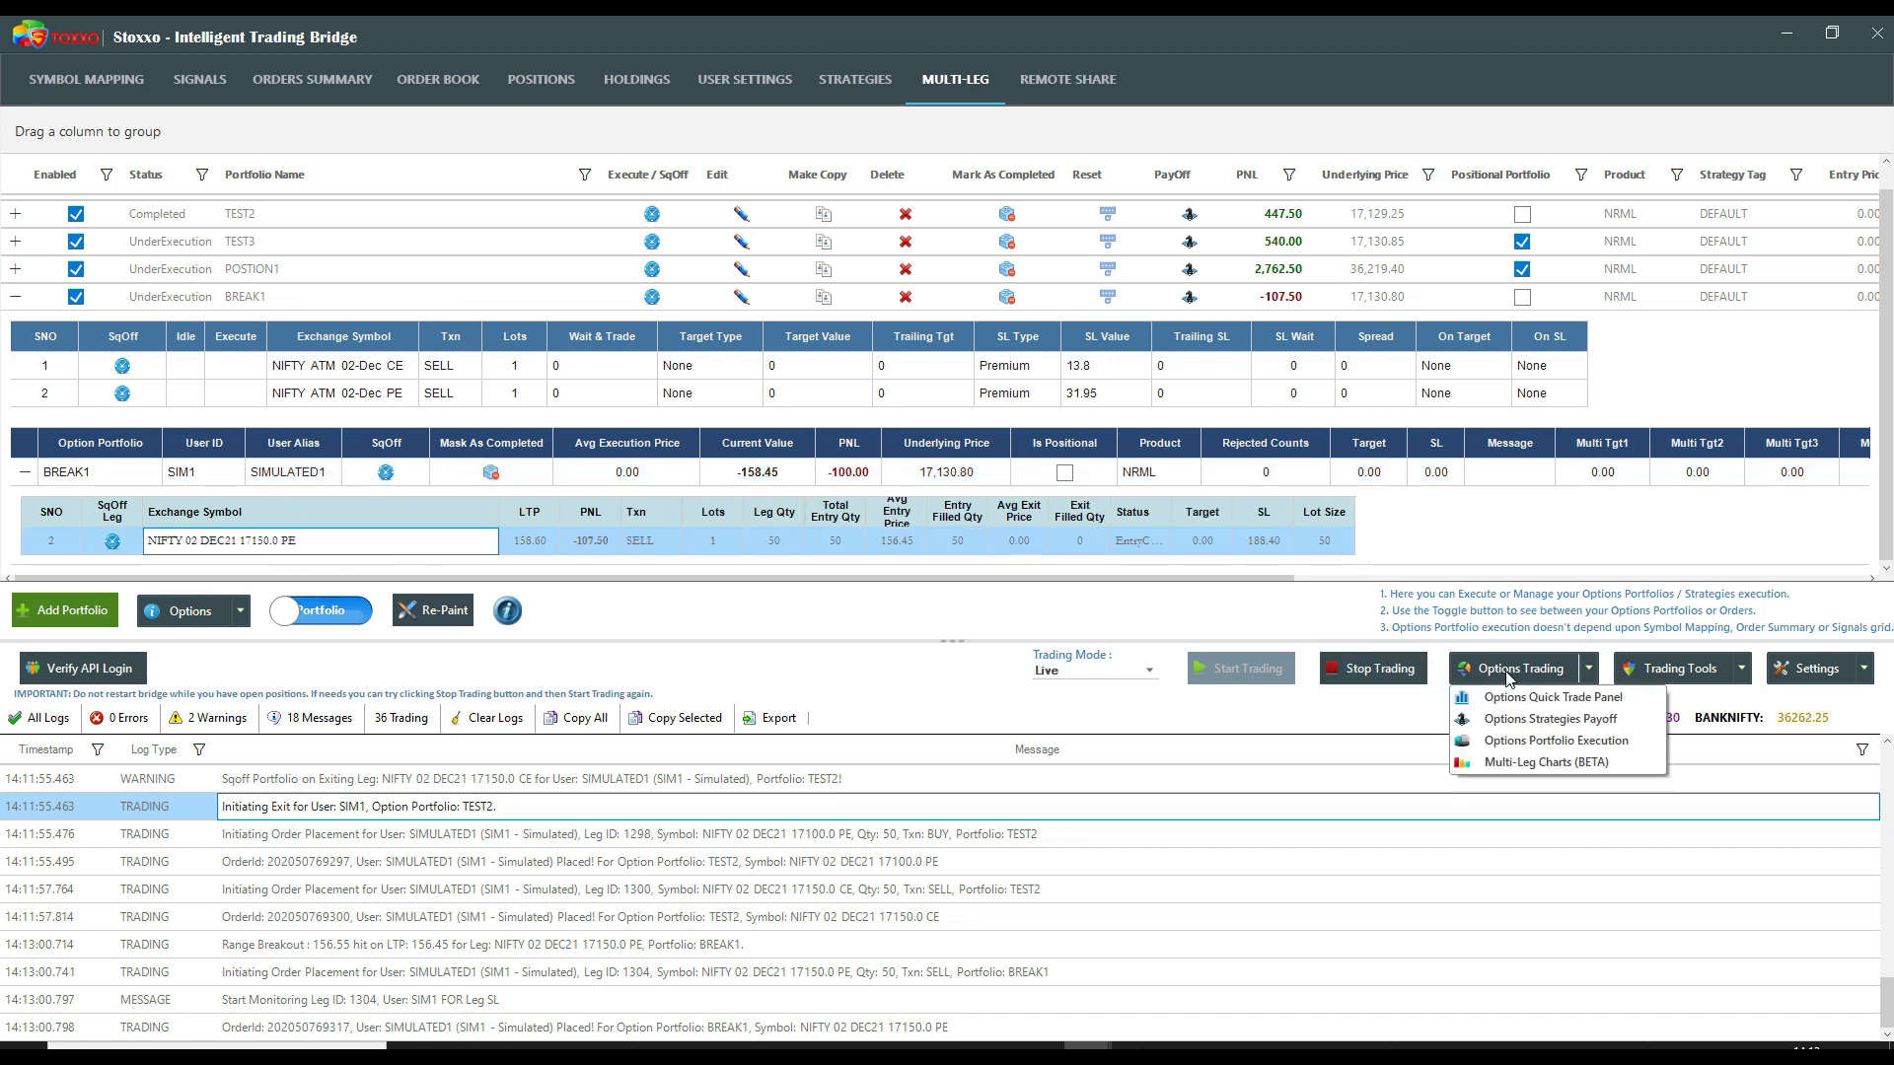
click(1495, 761)
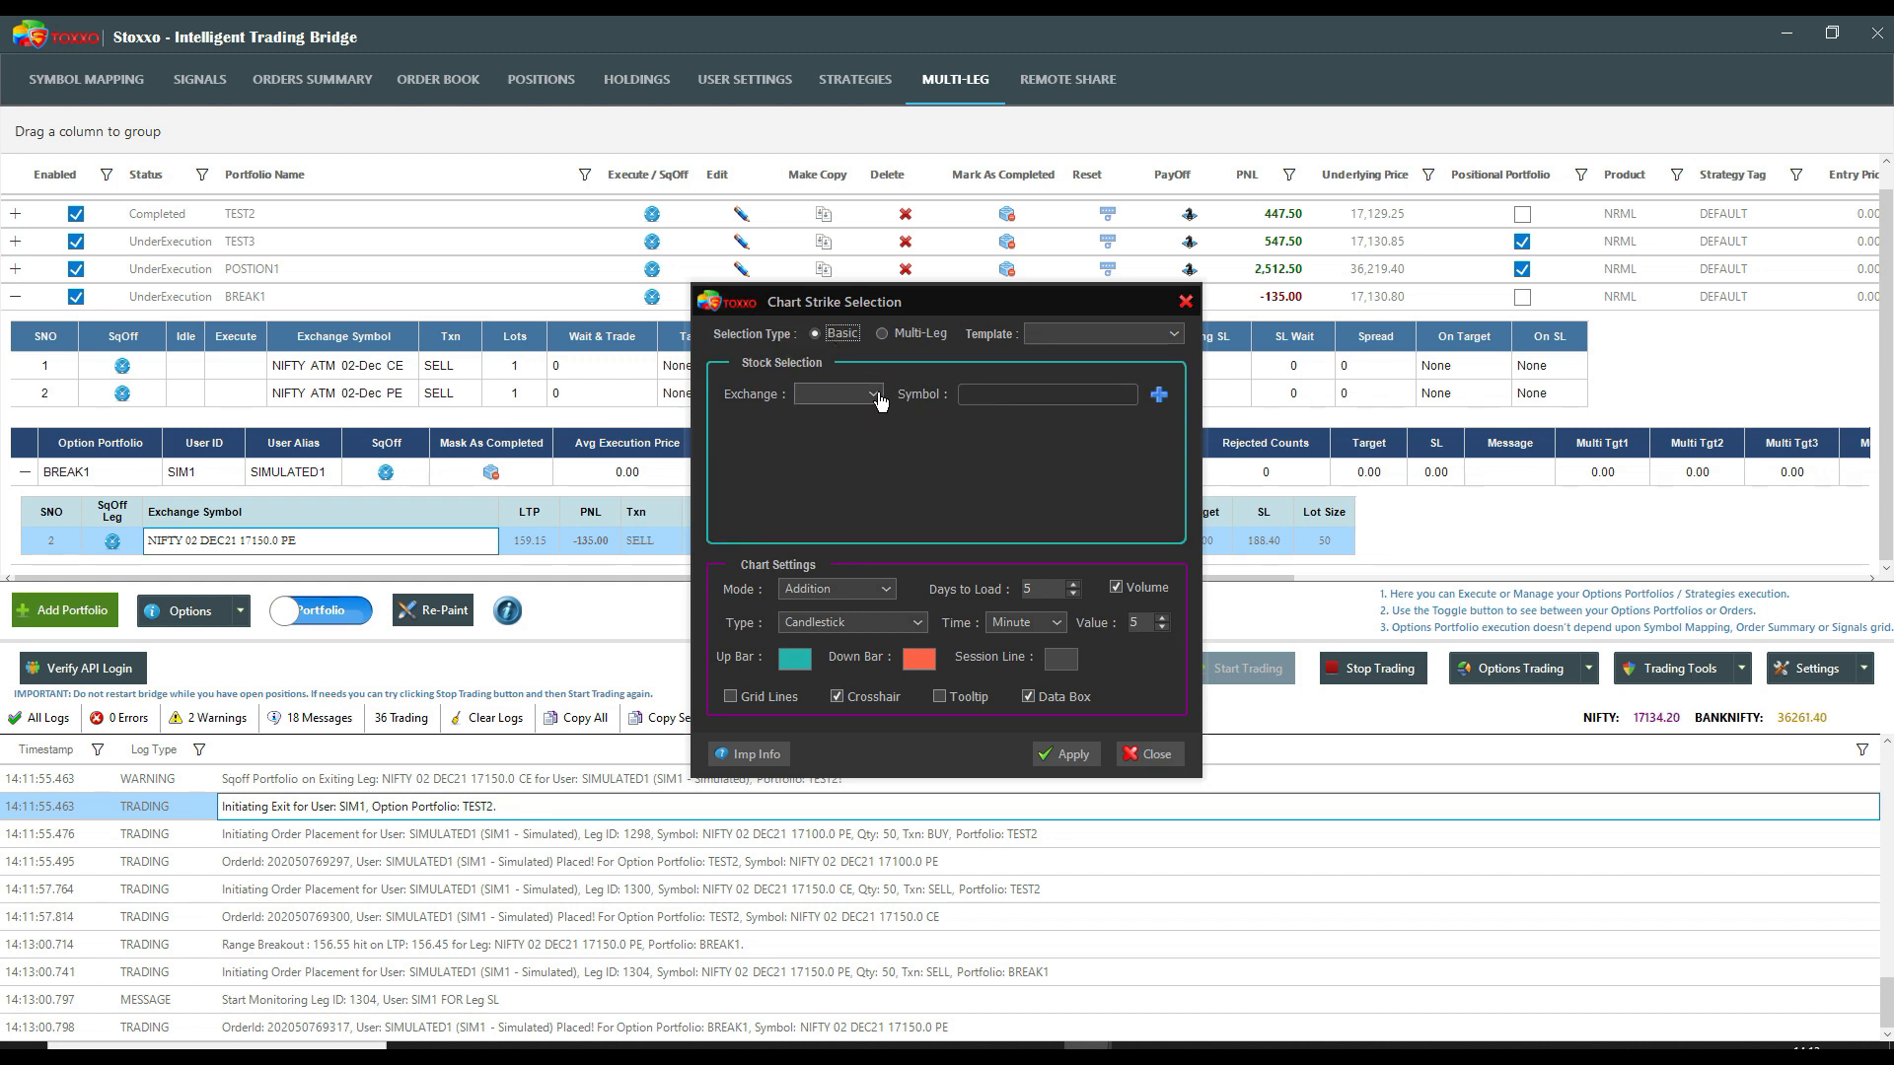
click(870, 394)
click(888, 430)
text(M)
text(NIFTY)
text( 17150)
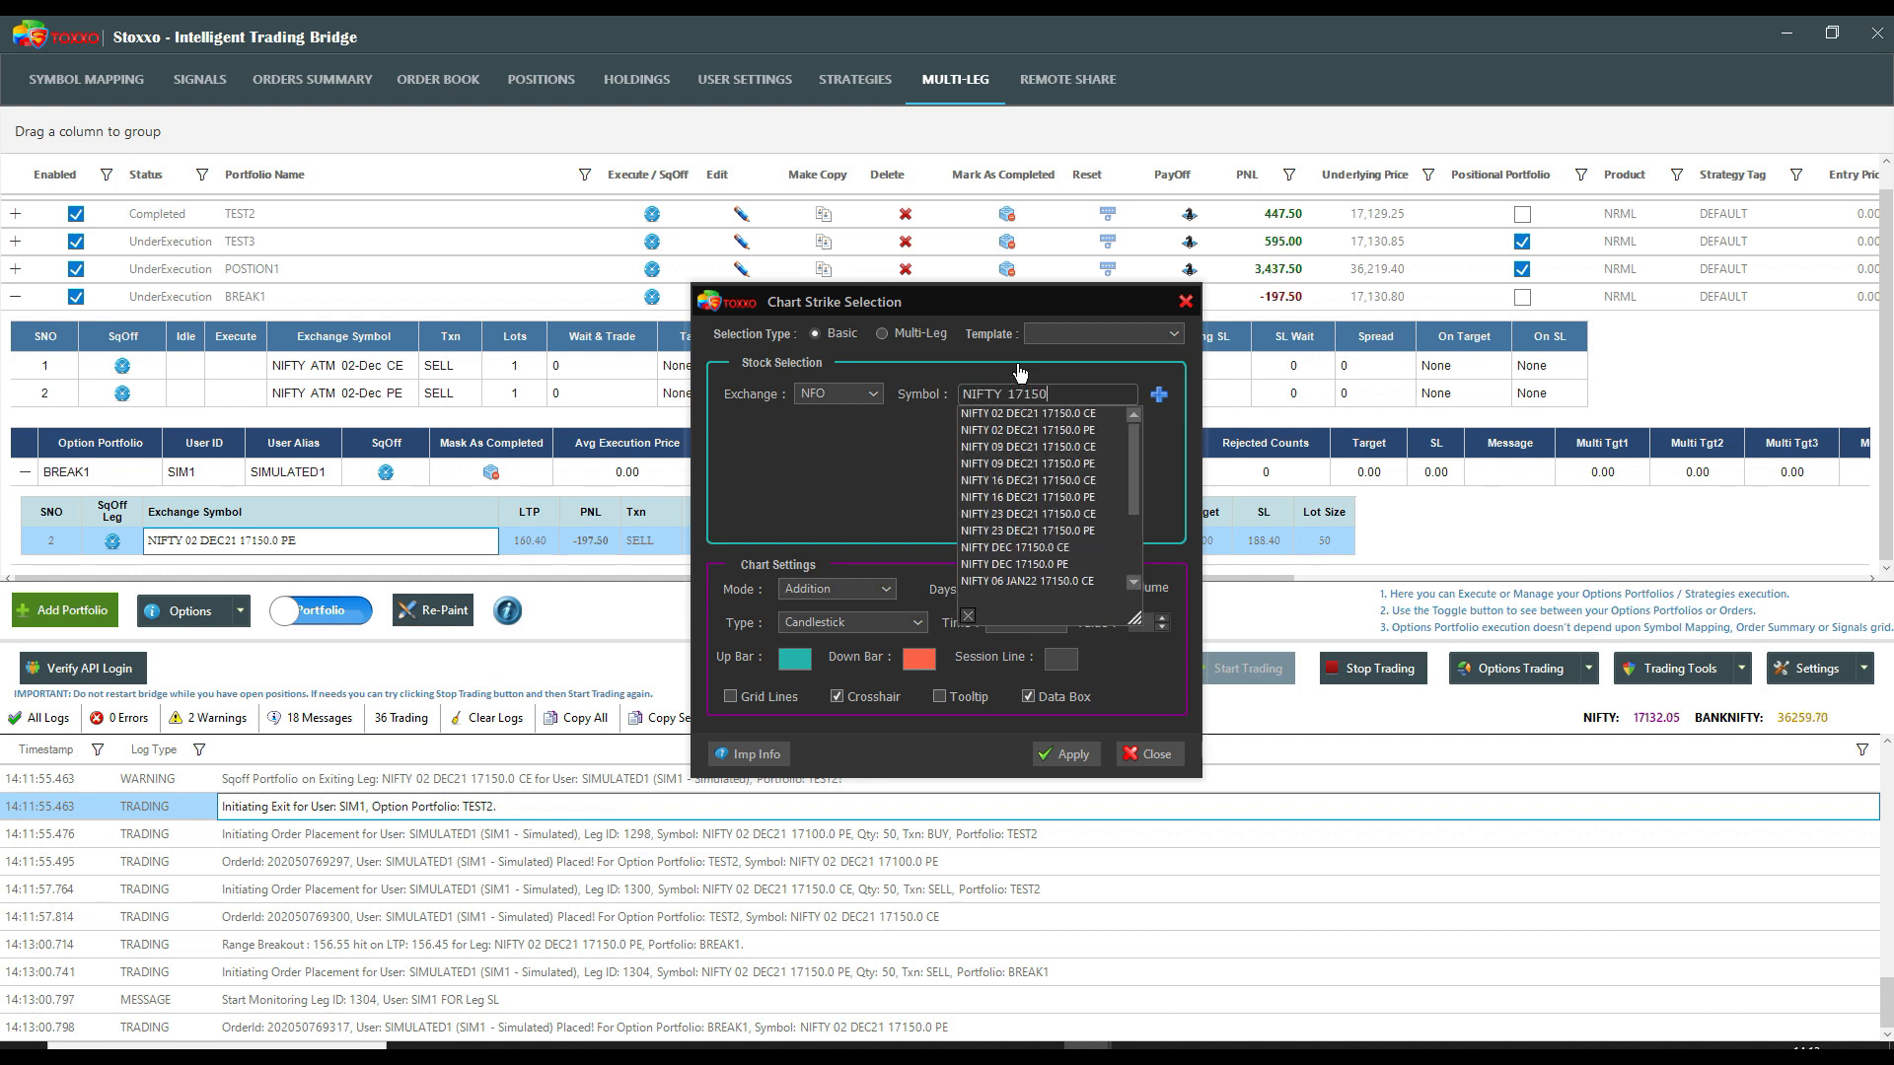
click(1027, 430)
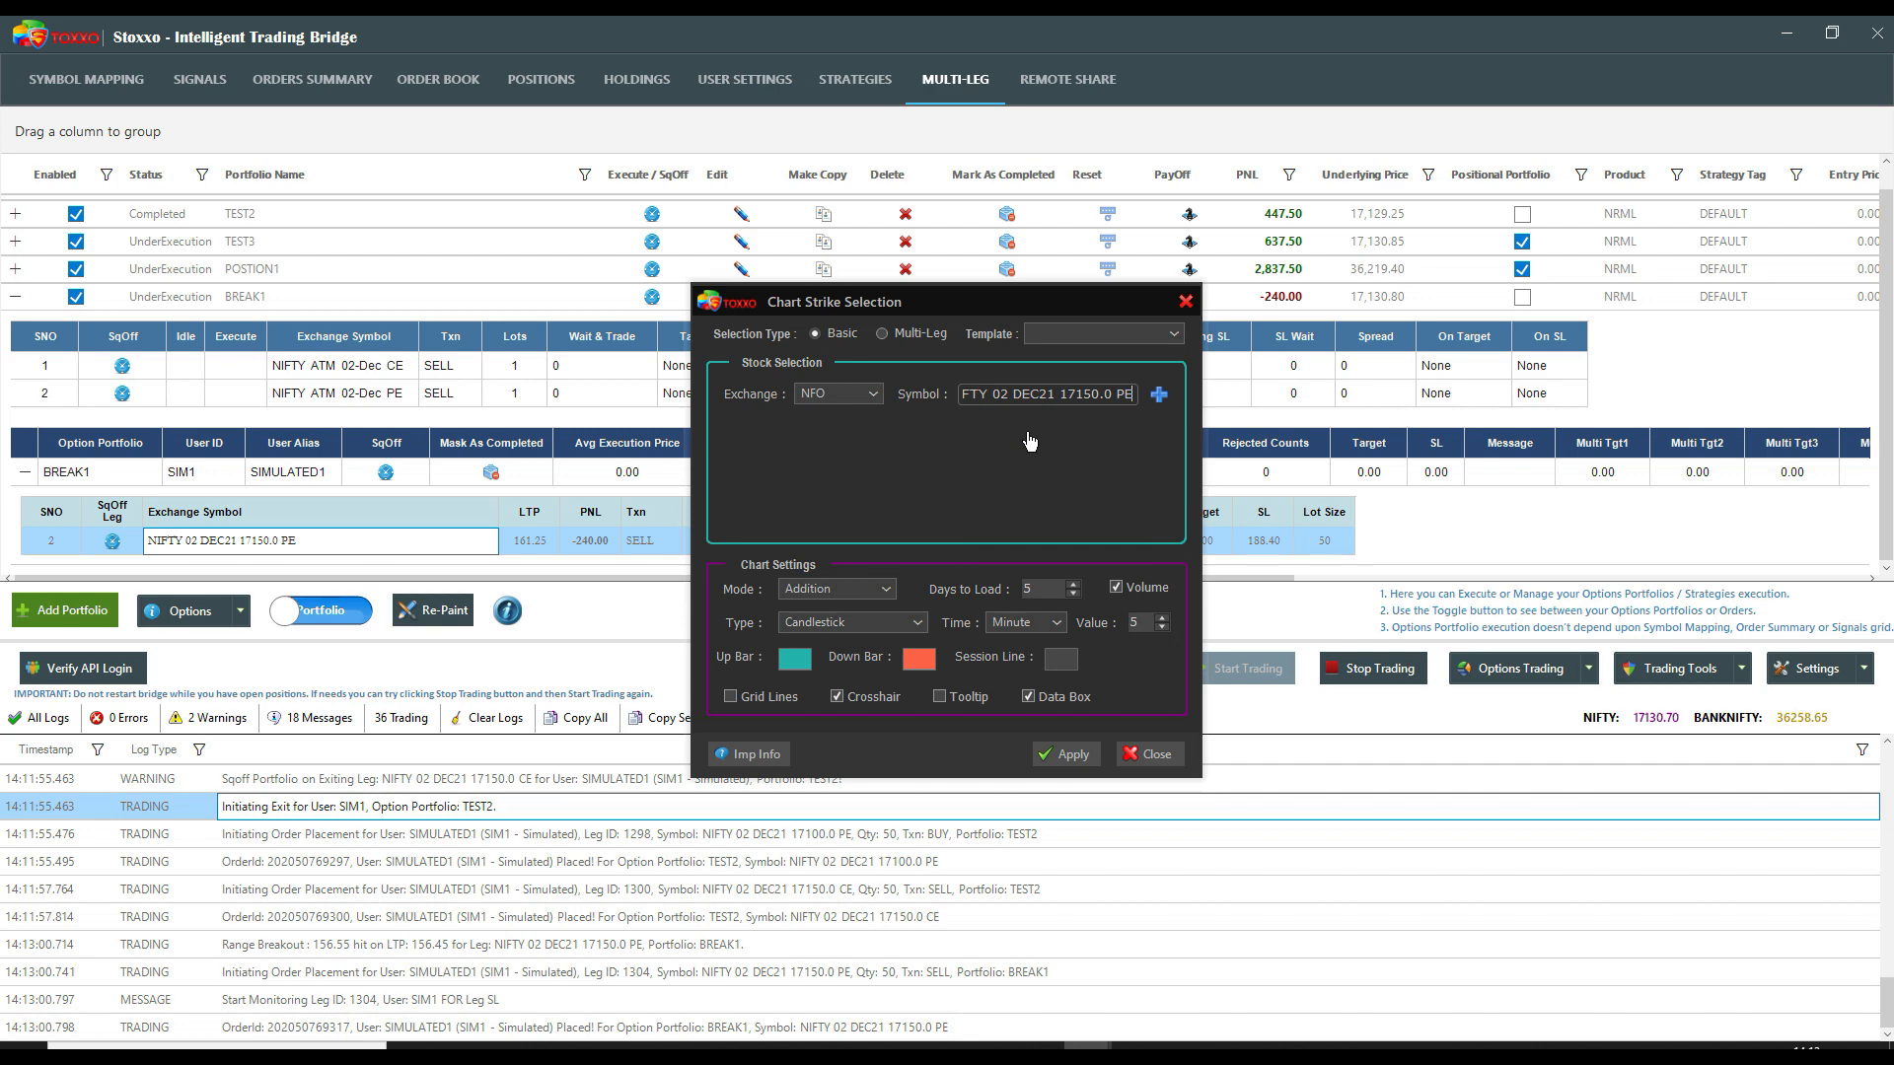
click(1159, 394)
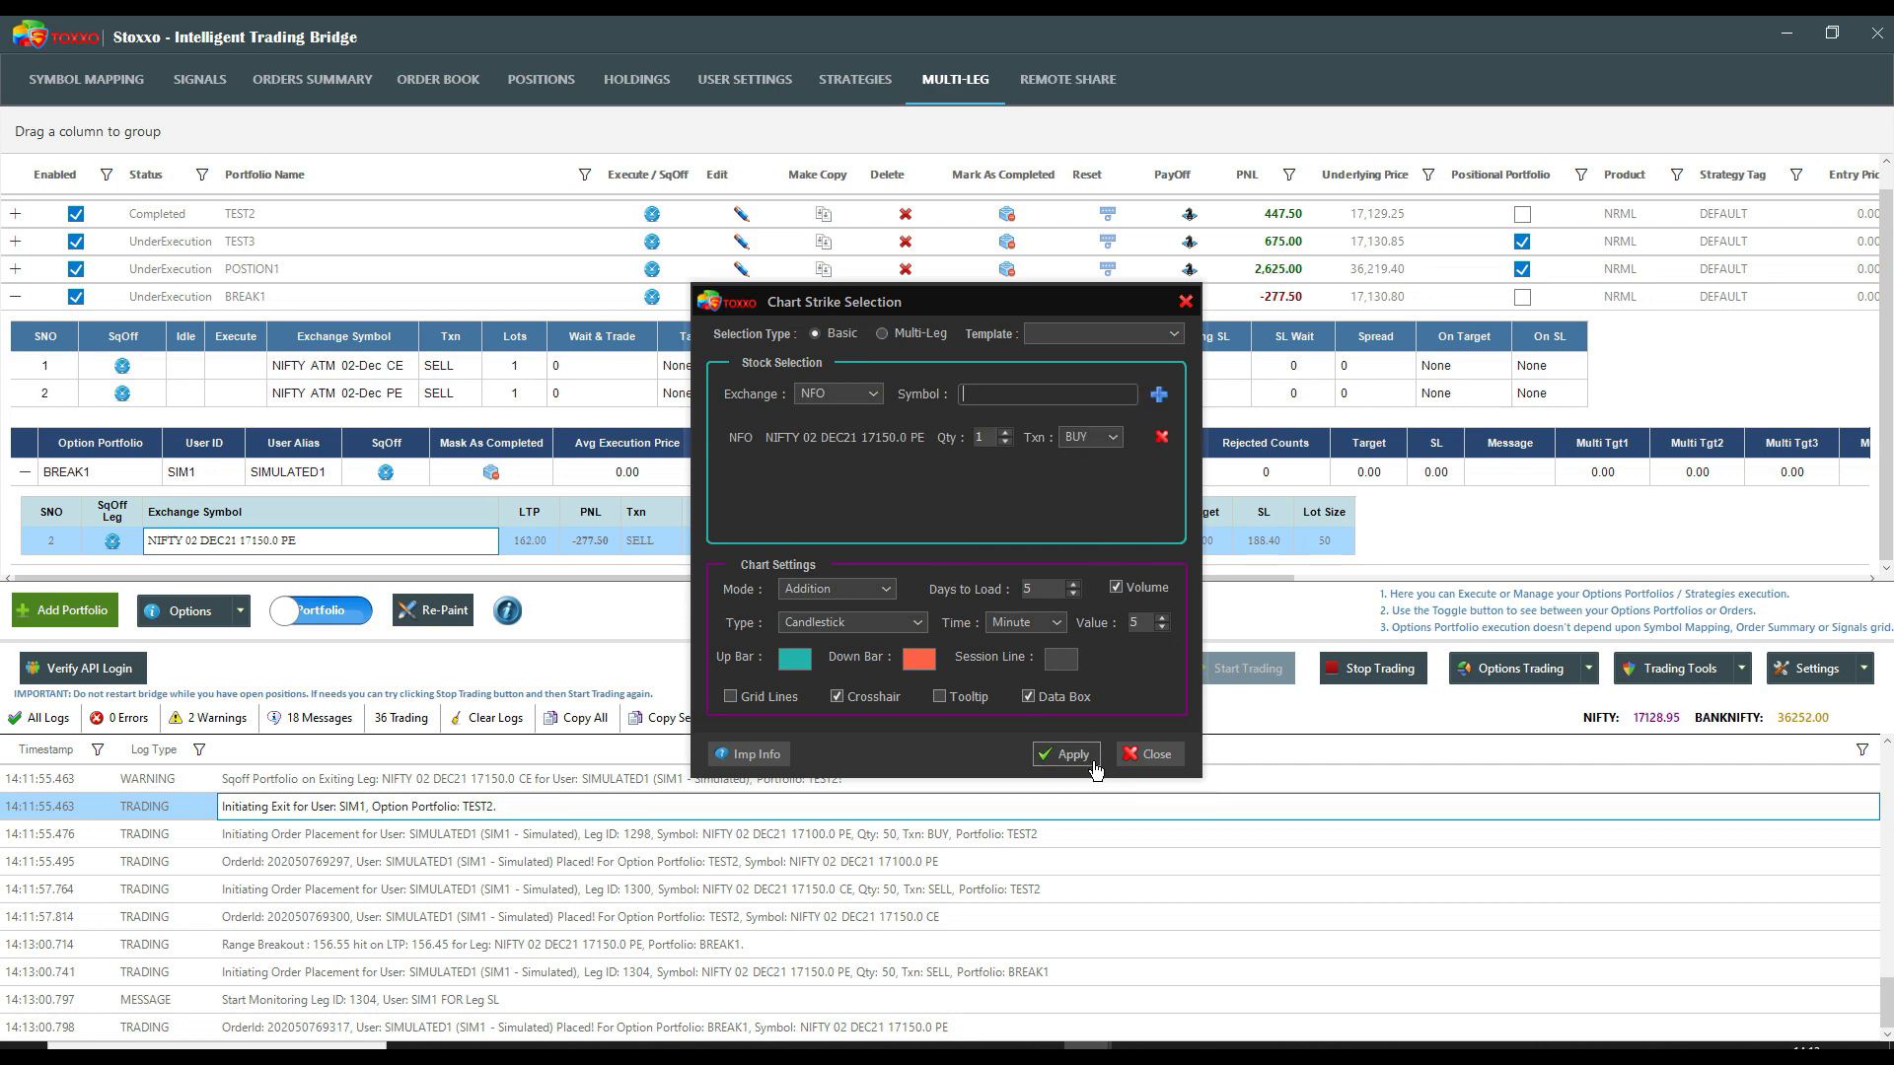
click(1098, 769)
scroll(454, 286, up, 5)
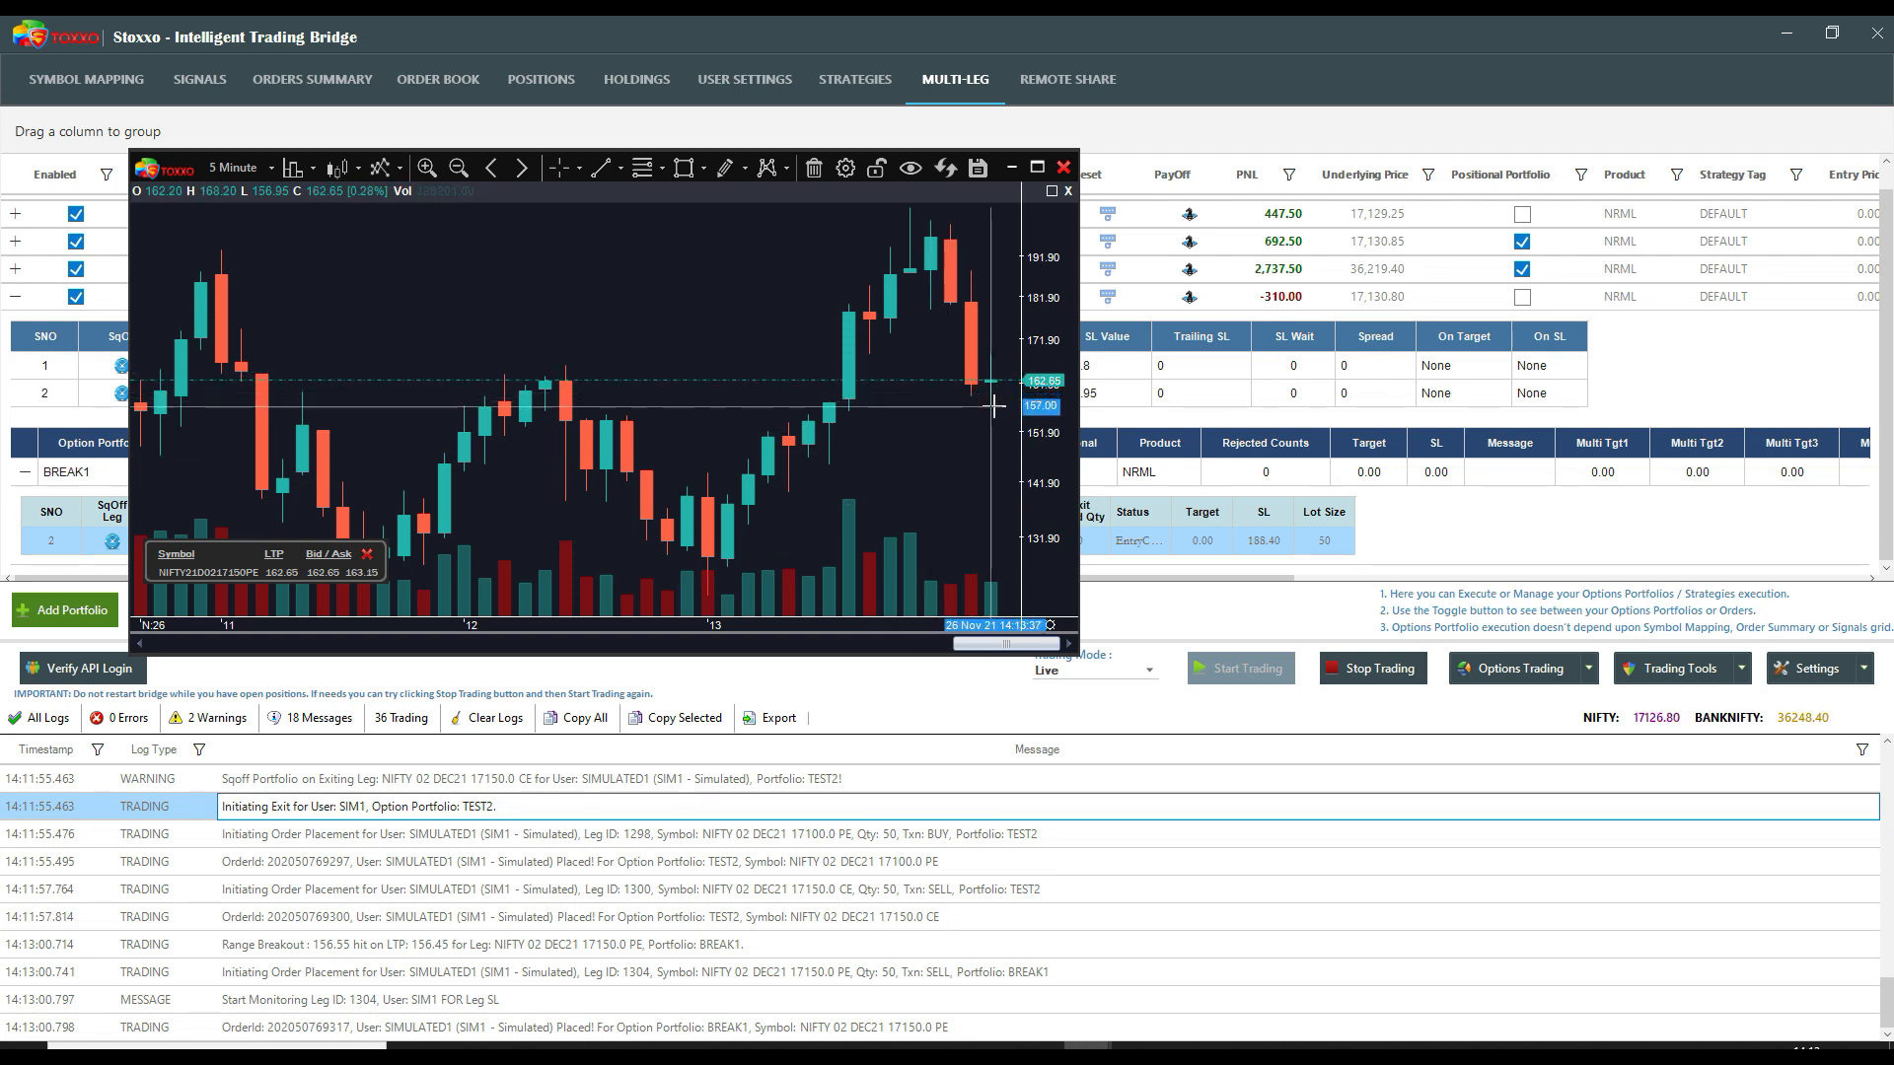
- Examine the BREAK1 log entries for leg stoploss monitoring and the range breakout of the 17150 PE leg
click(604, 1000)
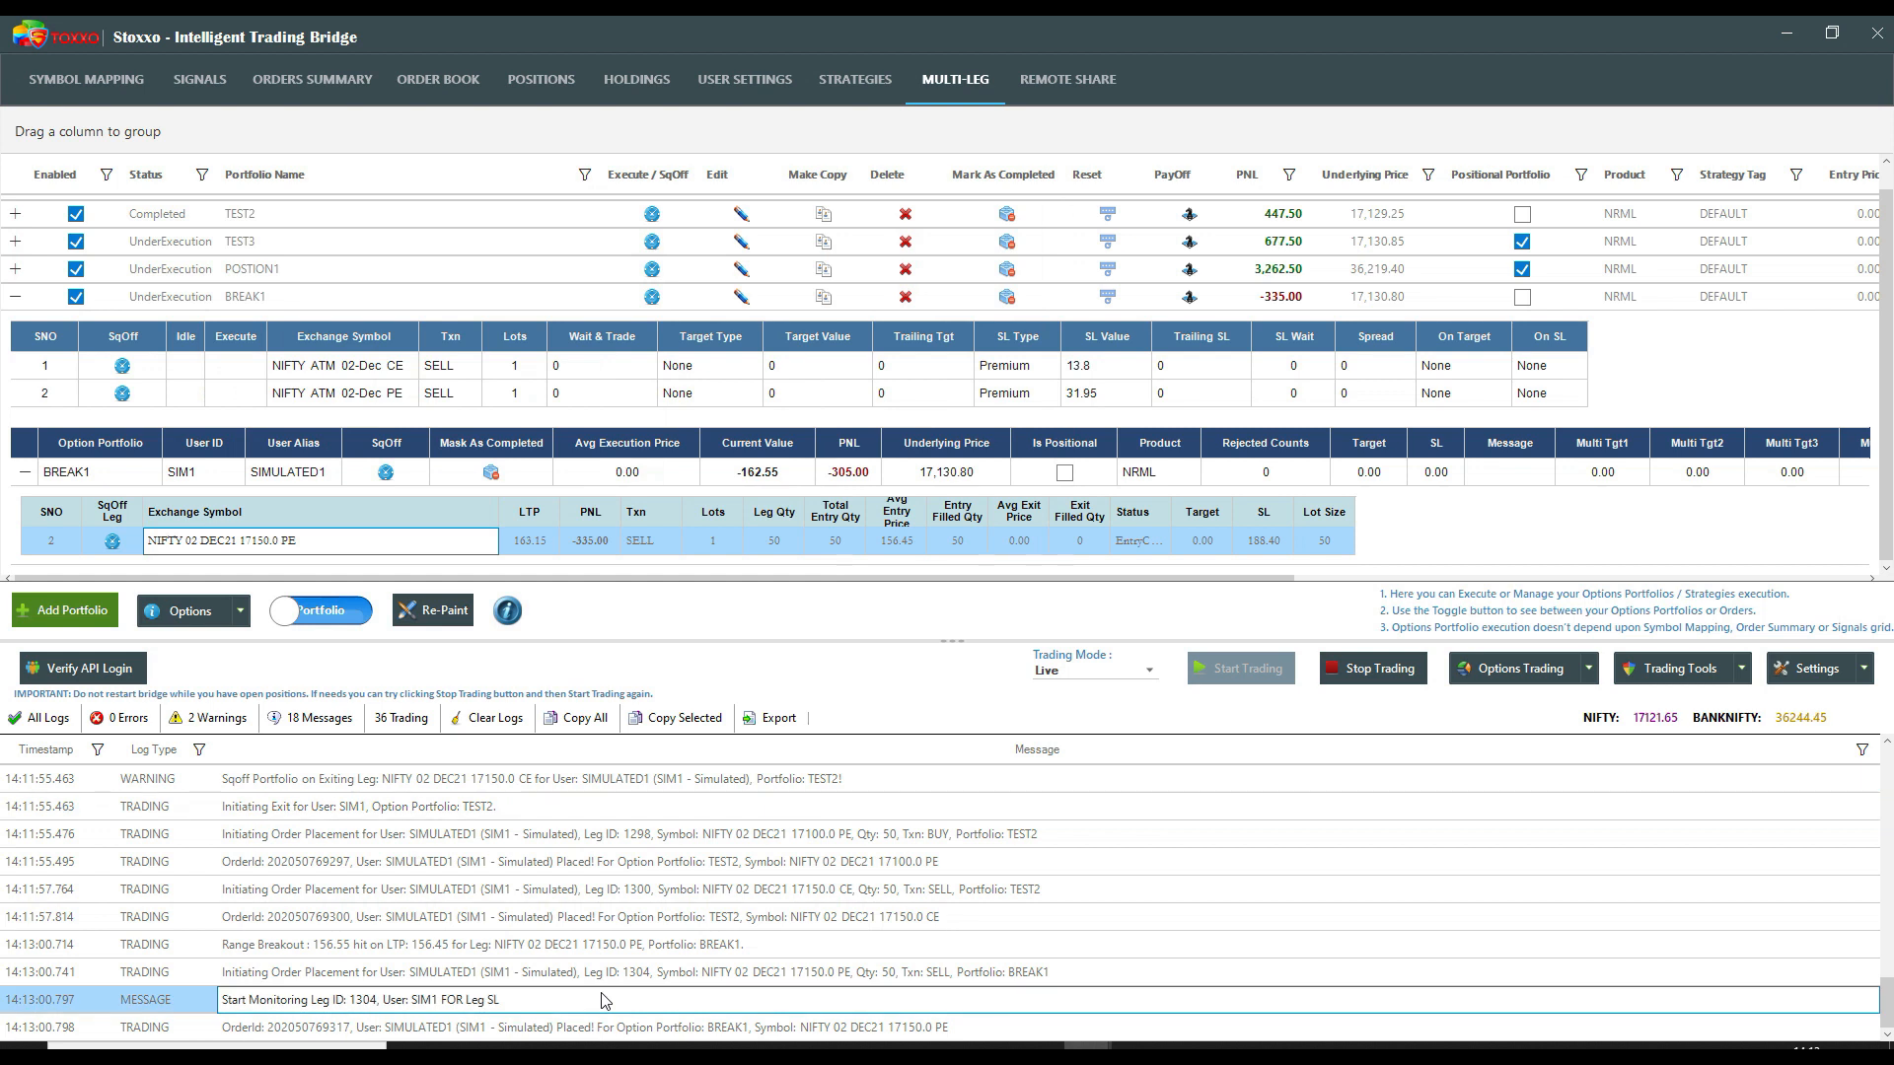
click(281, 952)
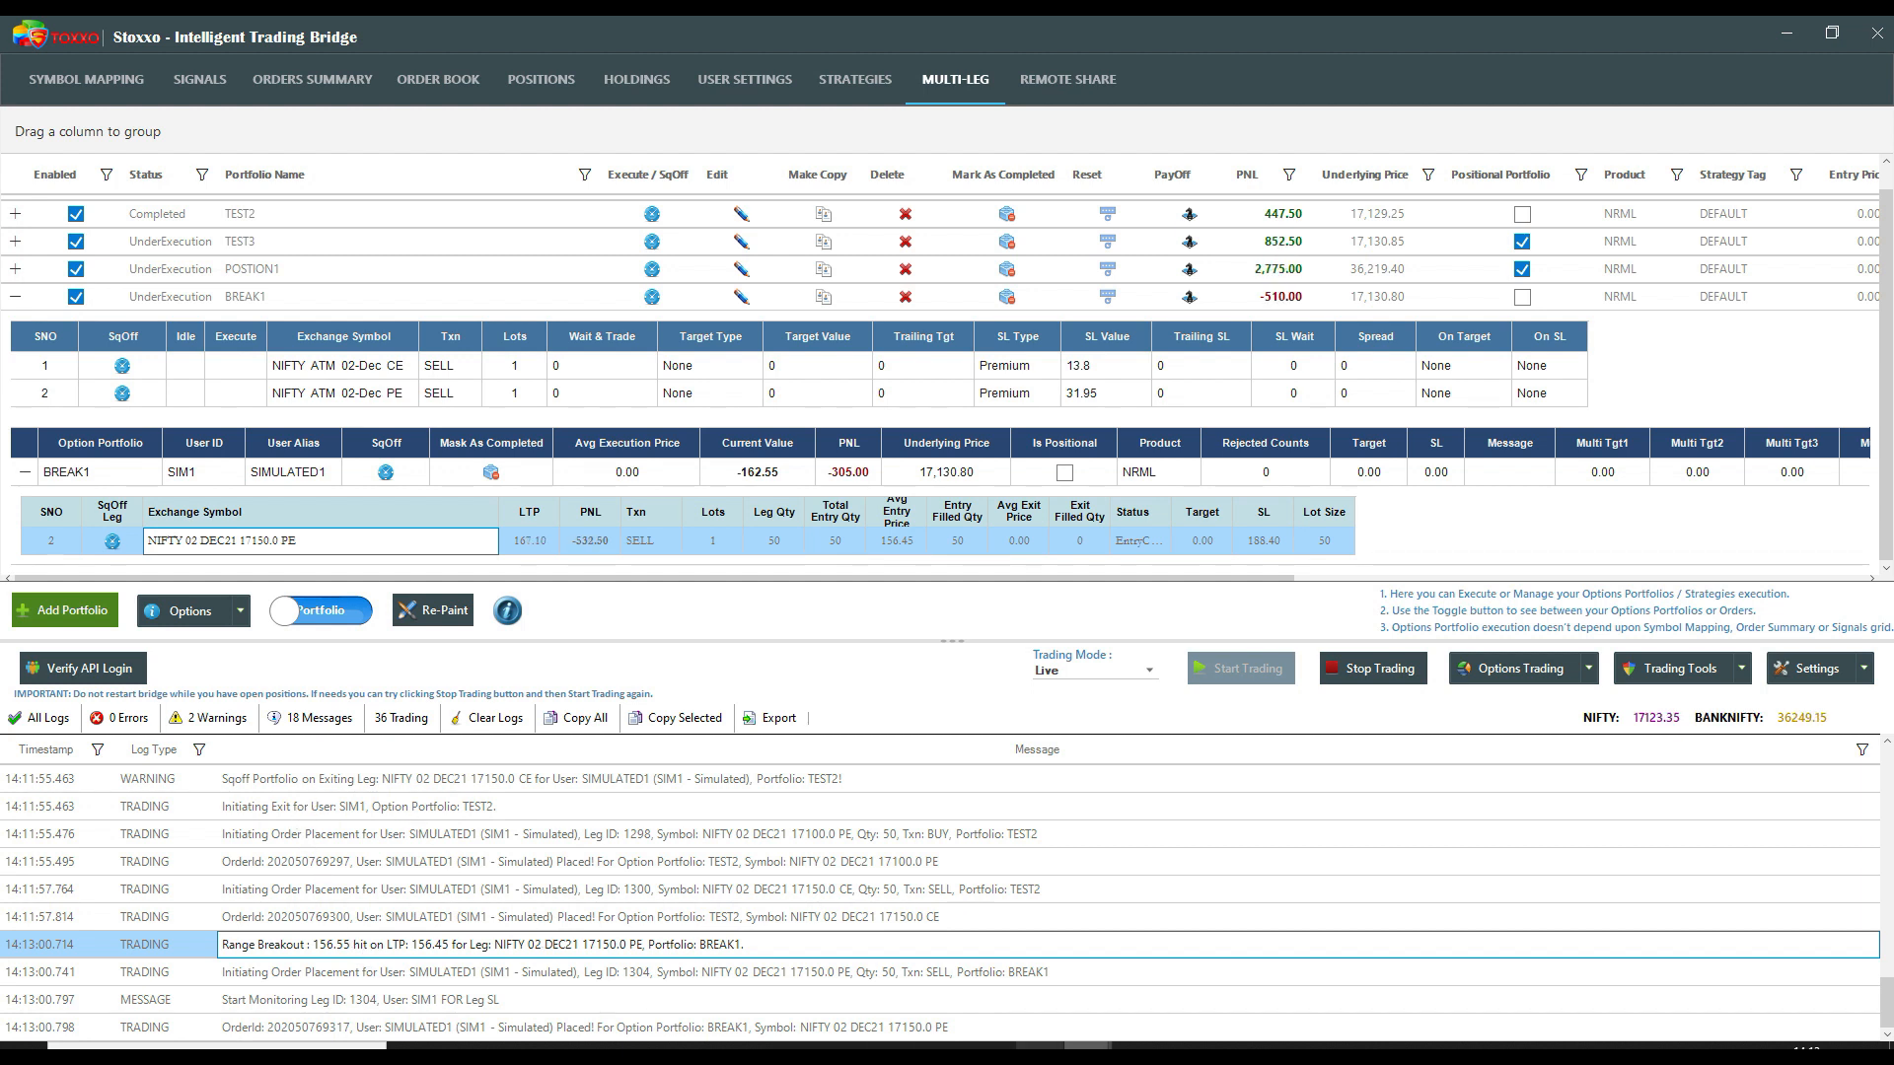
- Bring up the already open NIFTY 17150 CE chart for comparison and return to the portfolio grid
mouse_move(1089, 1048)
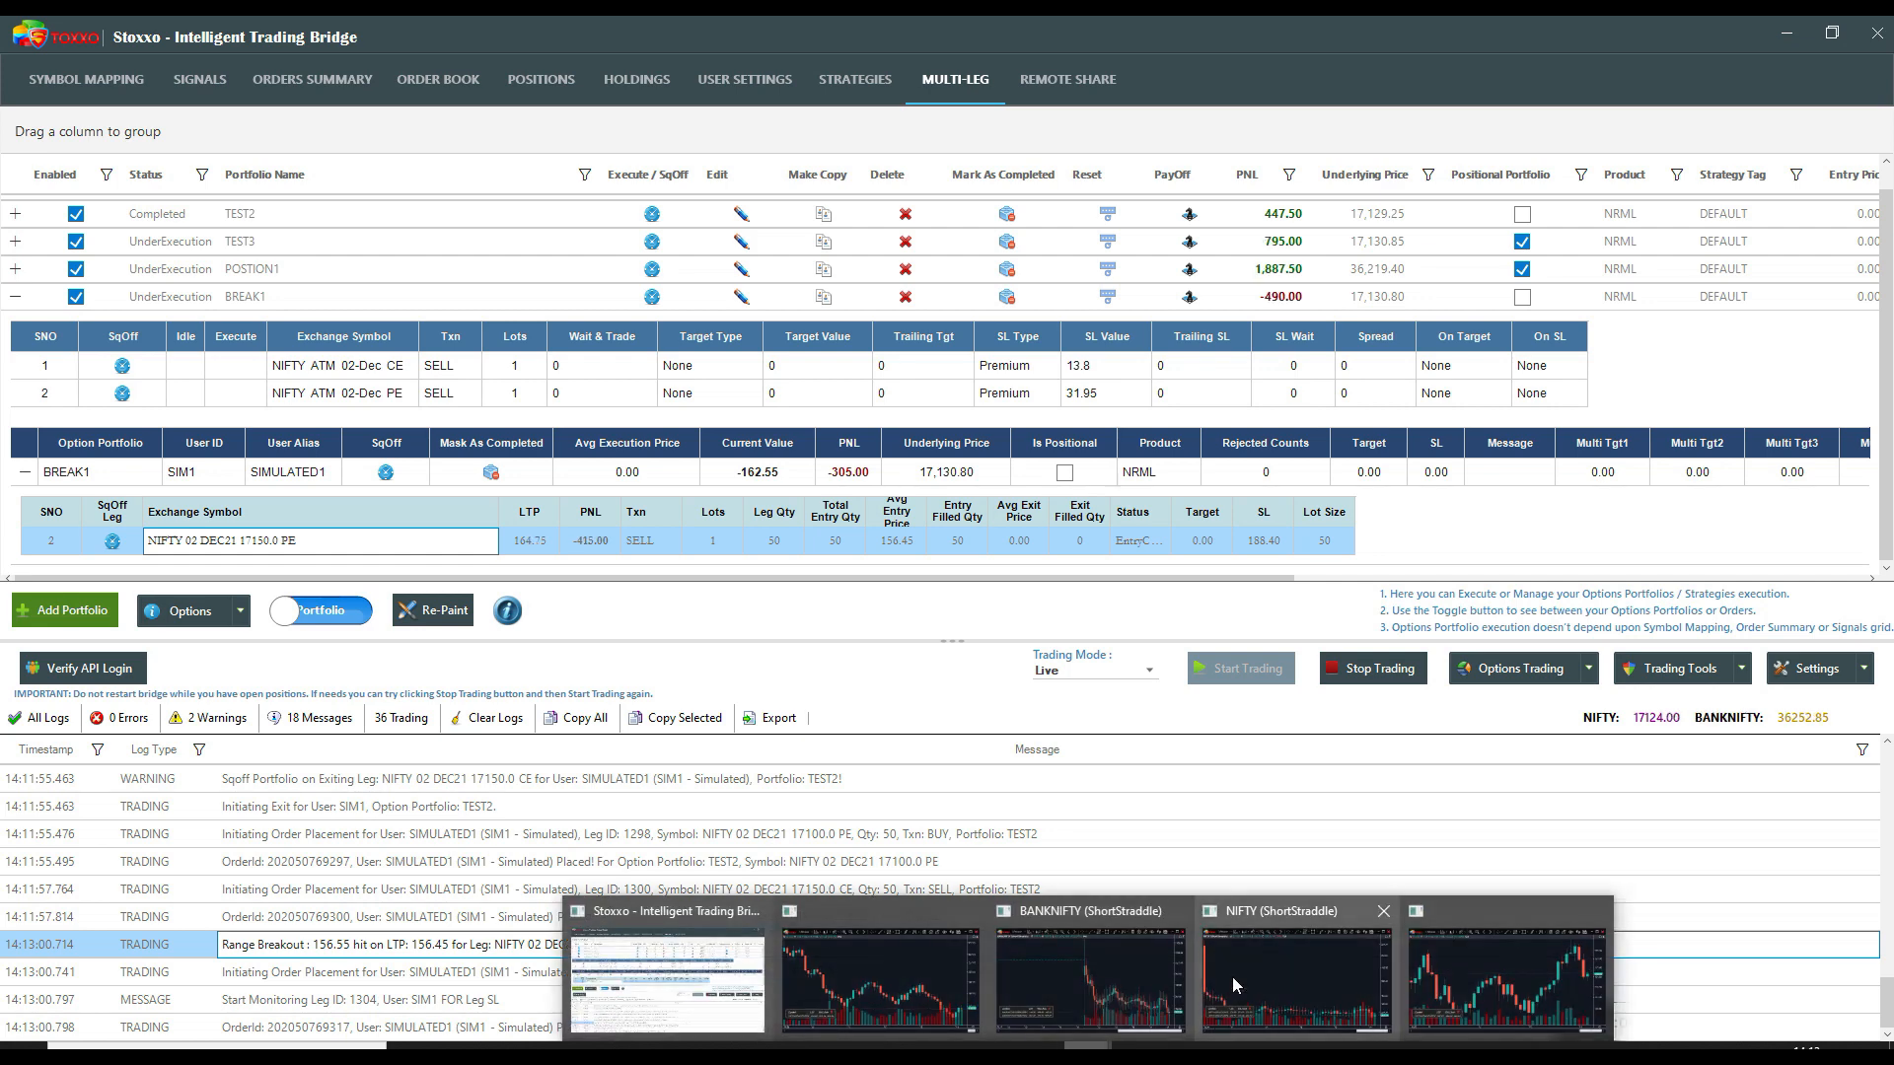
click(852, 1002)
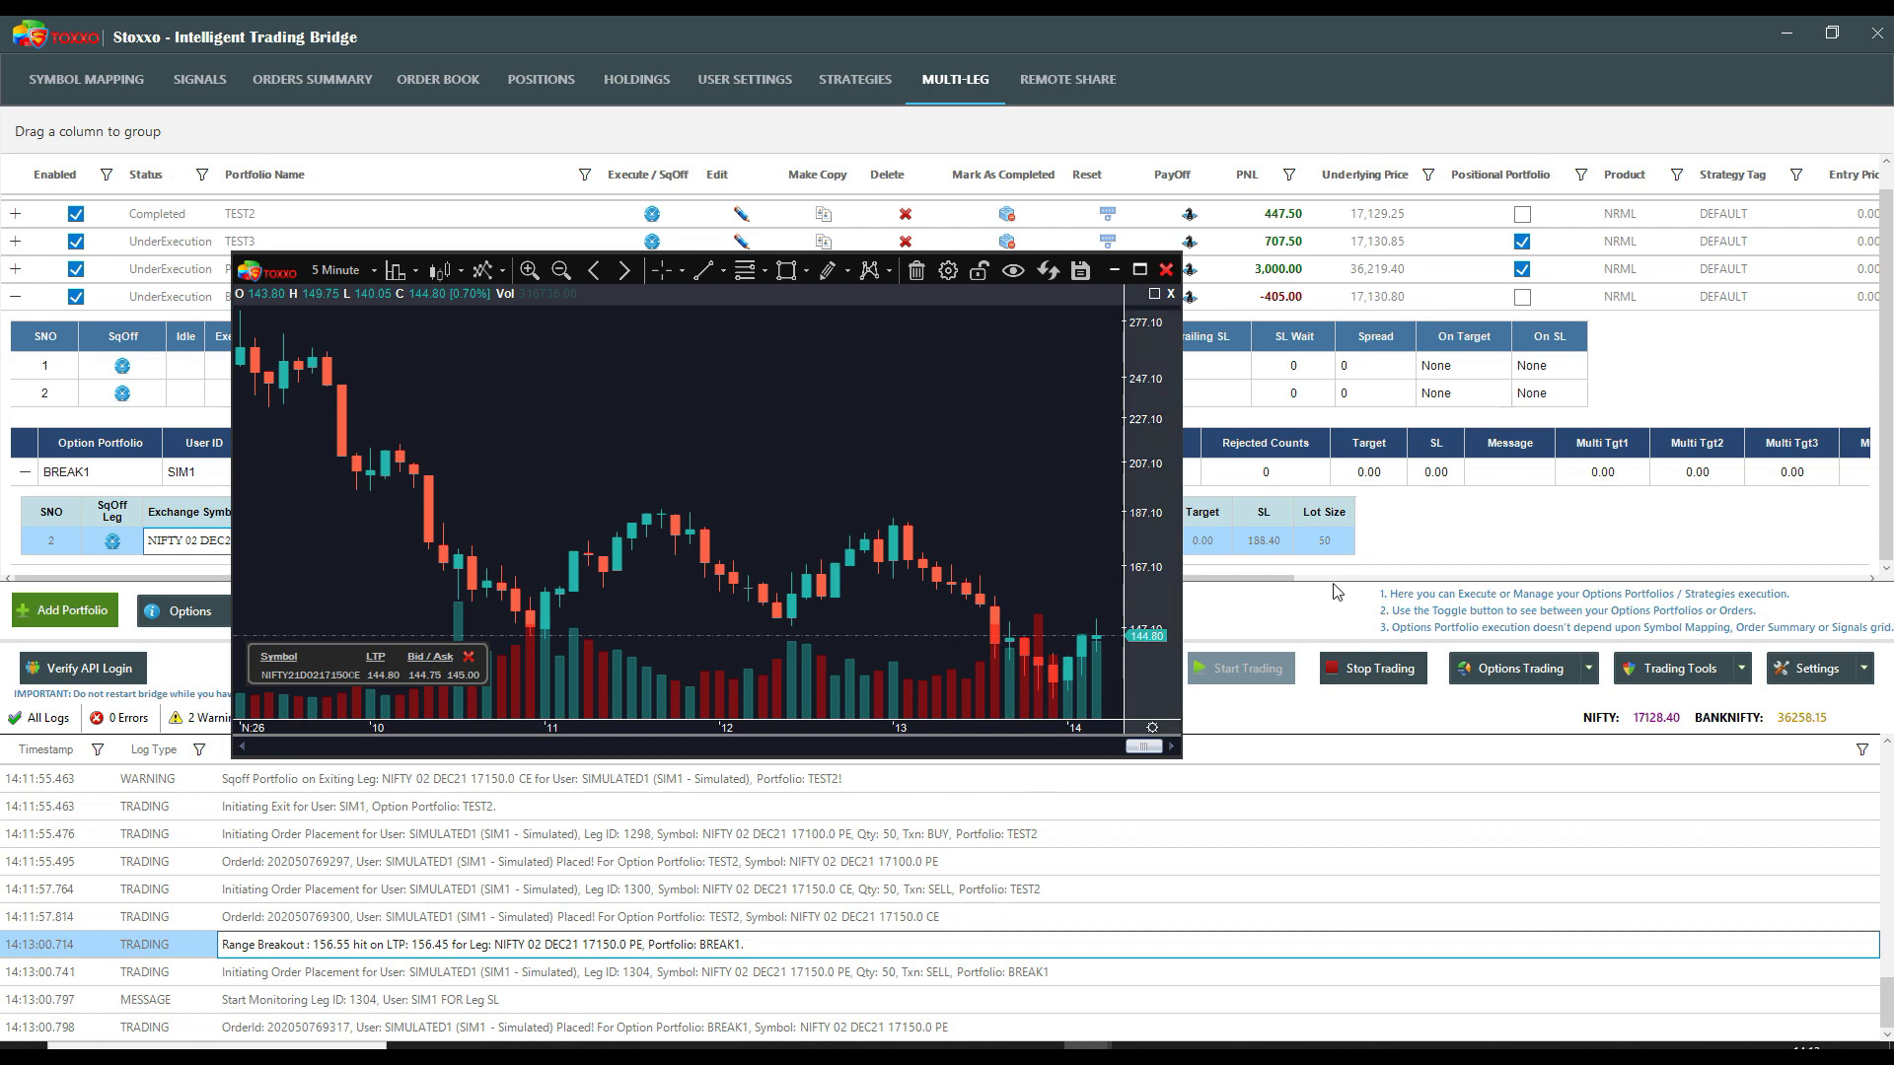
click(1389, 528)
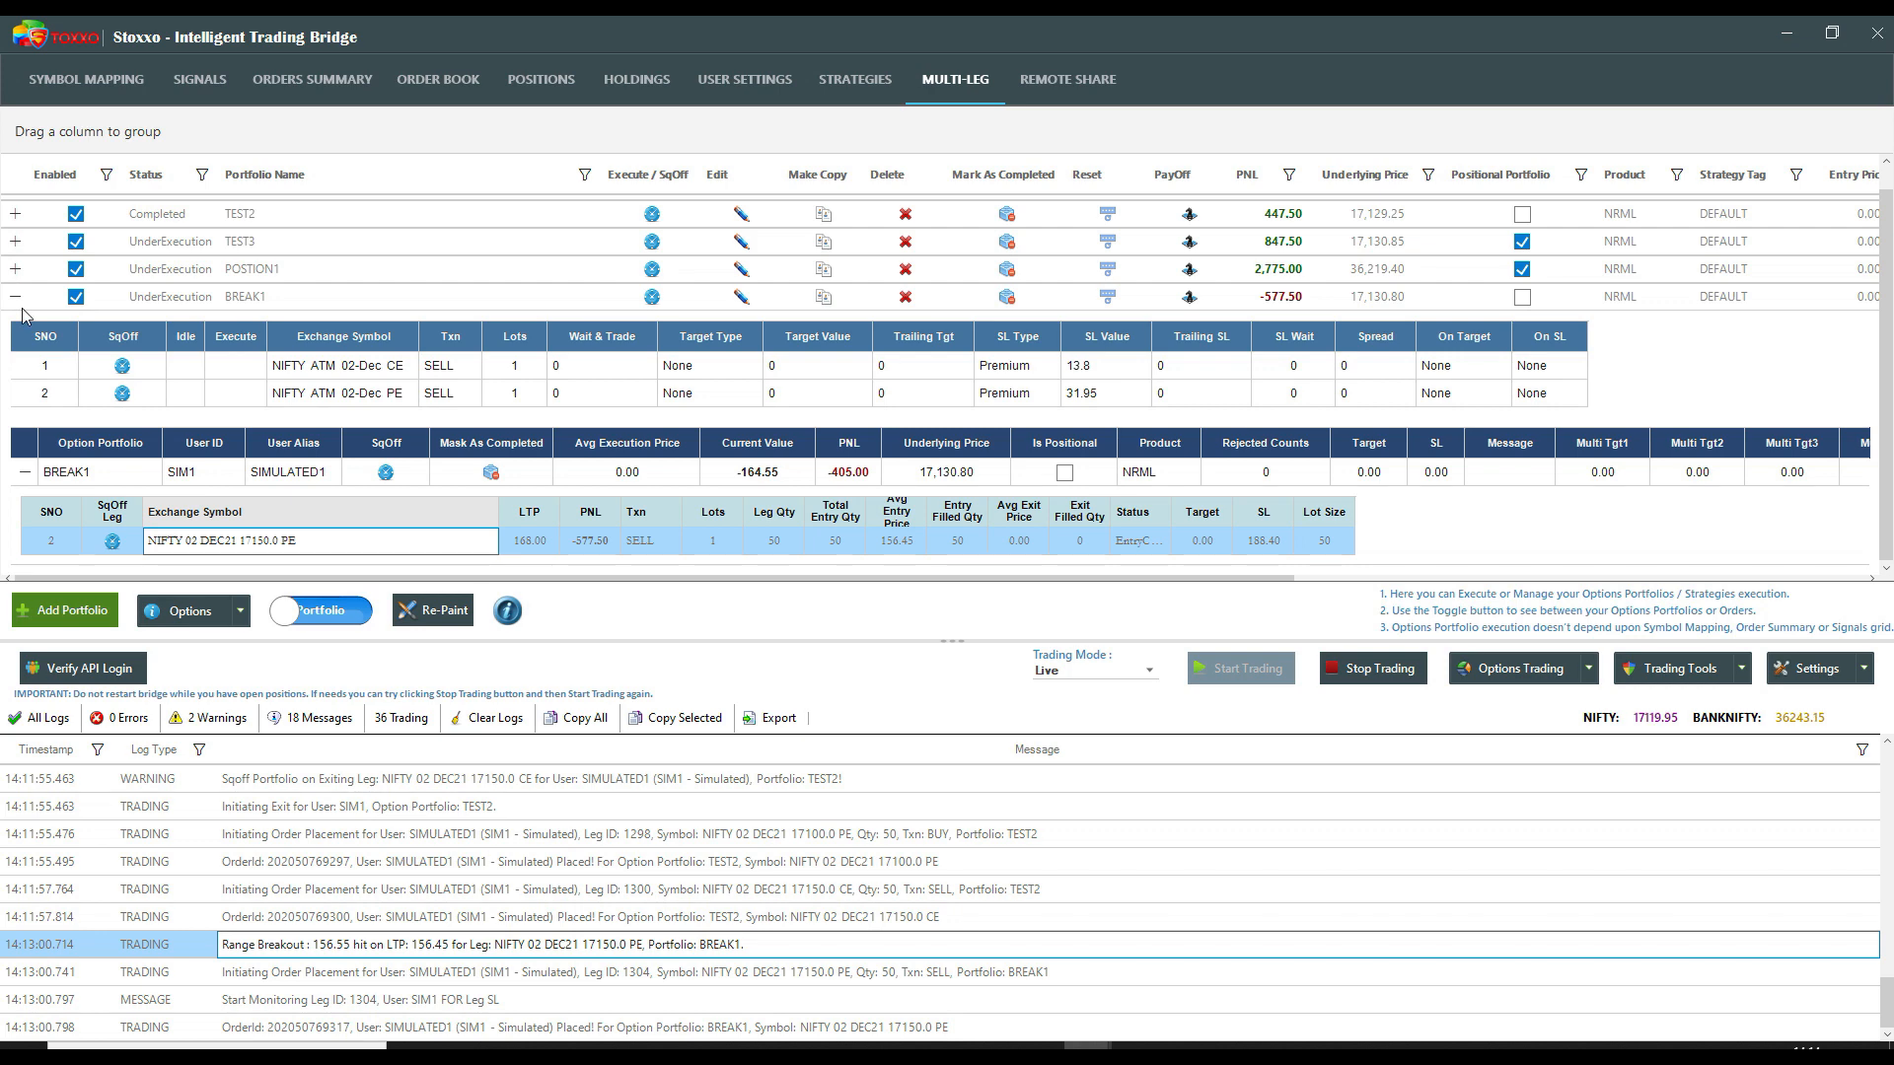
- Open BREAK1 for editing and set its portfolio target type to CombinedProfit with a combined profit of 5000
click(740, 297)
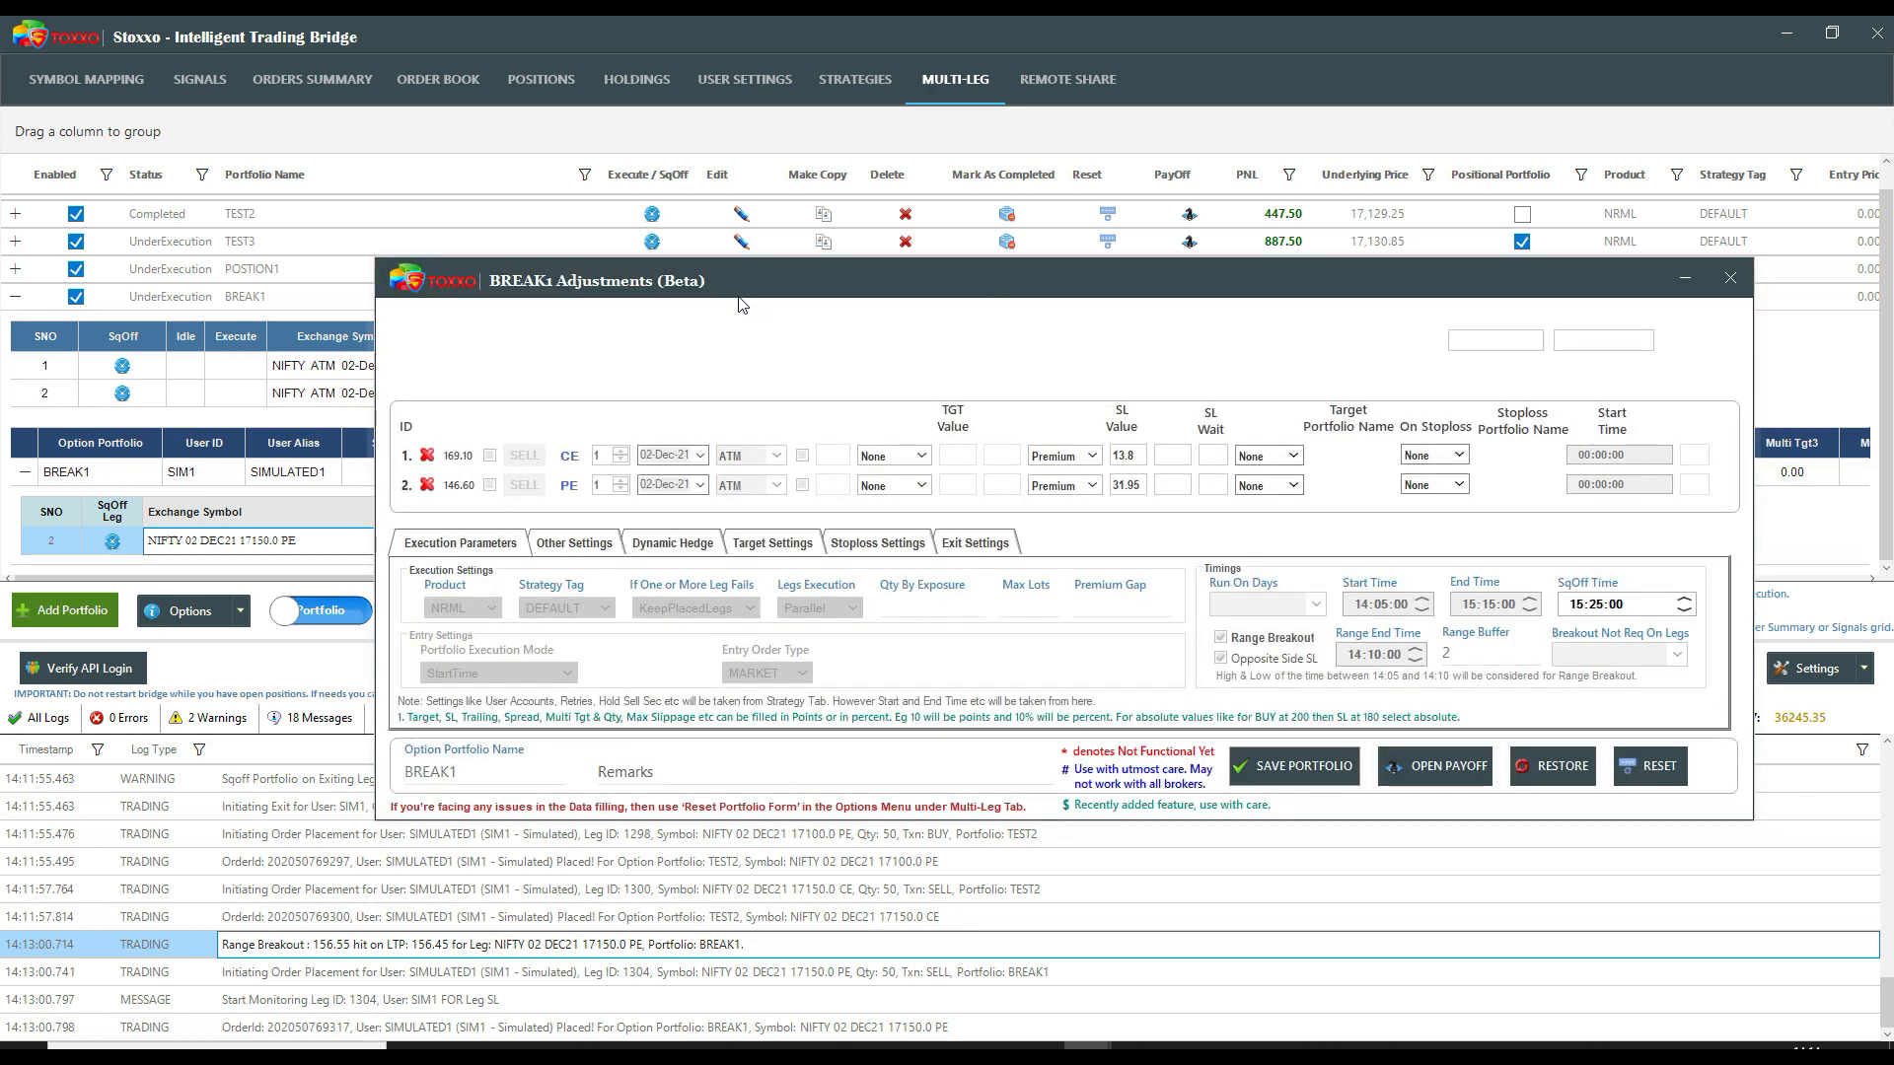
click(749, 542)
click(543, 596)
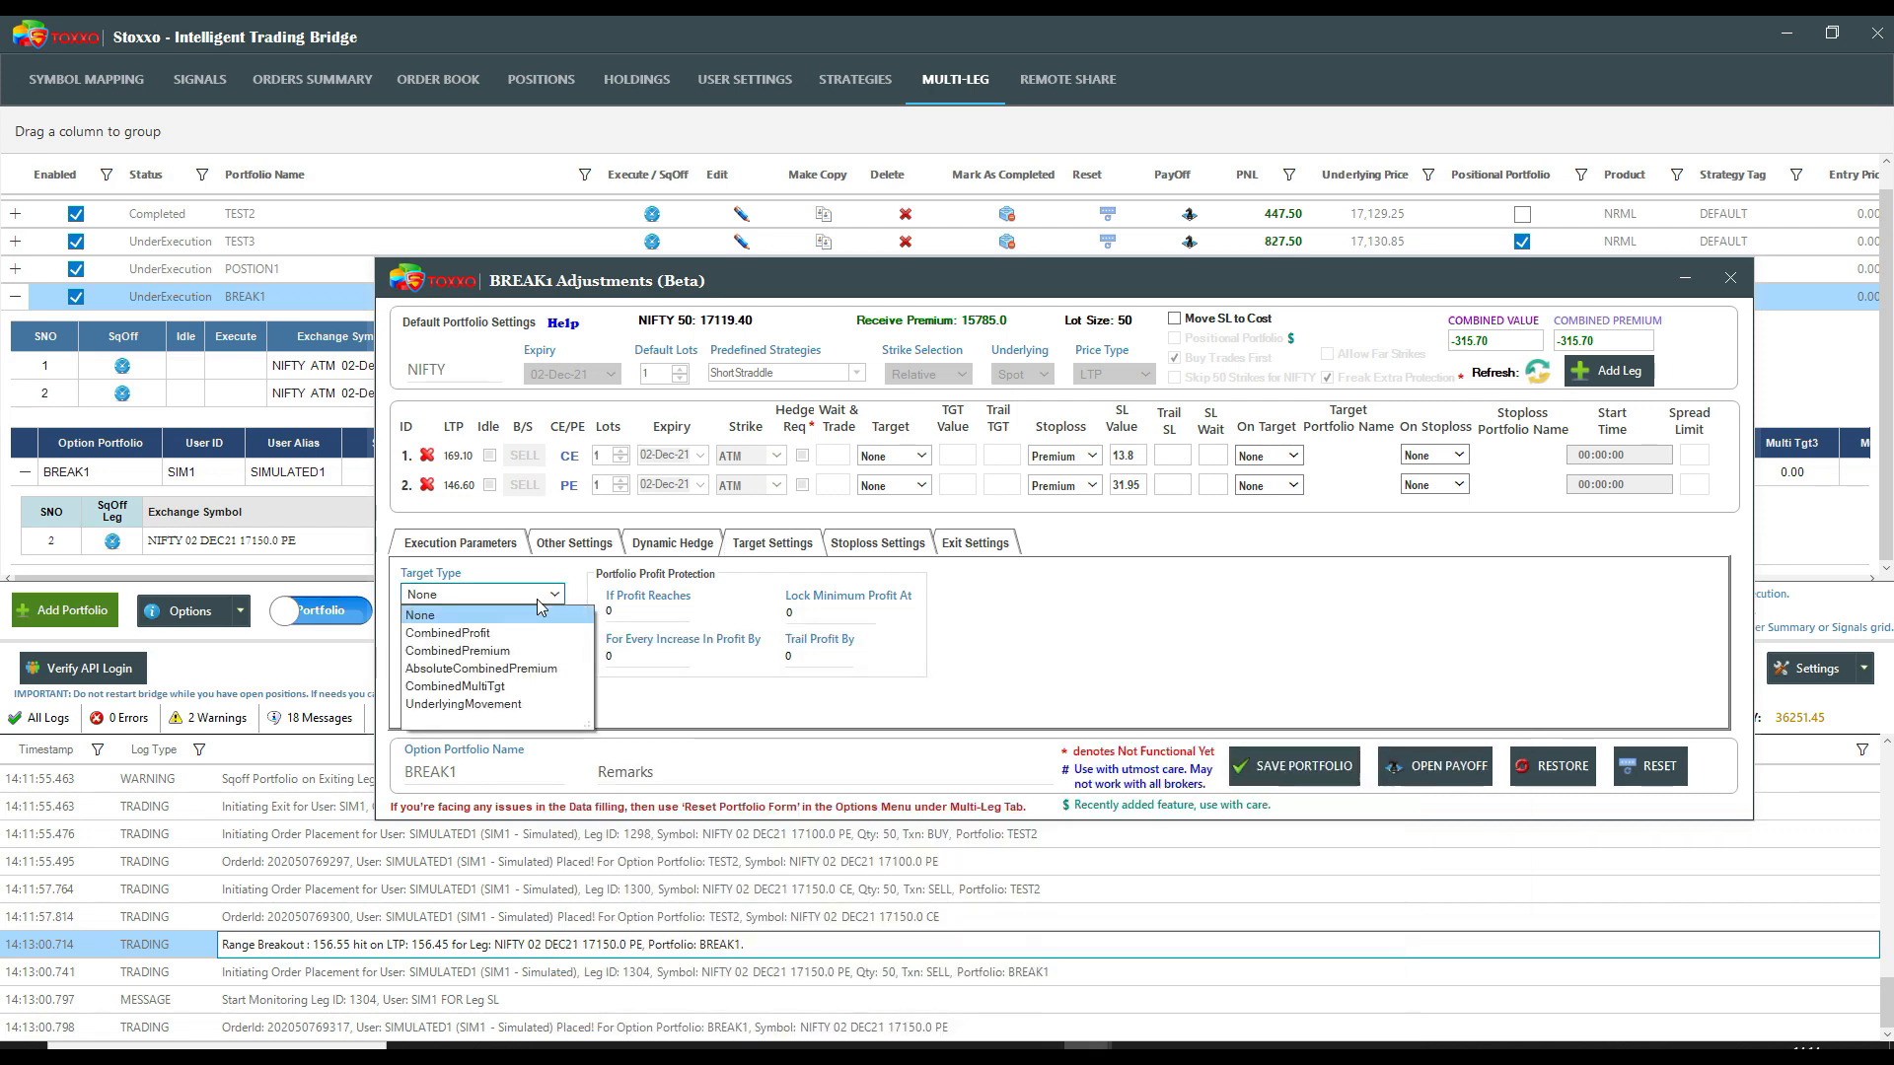
click(517, 633)
click(479, 639)
text(5000)
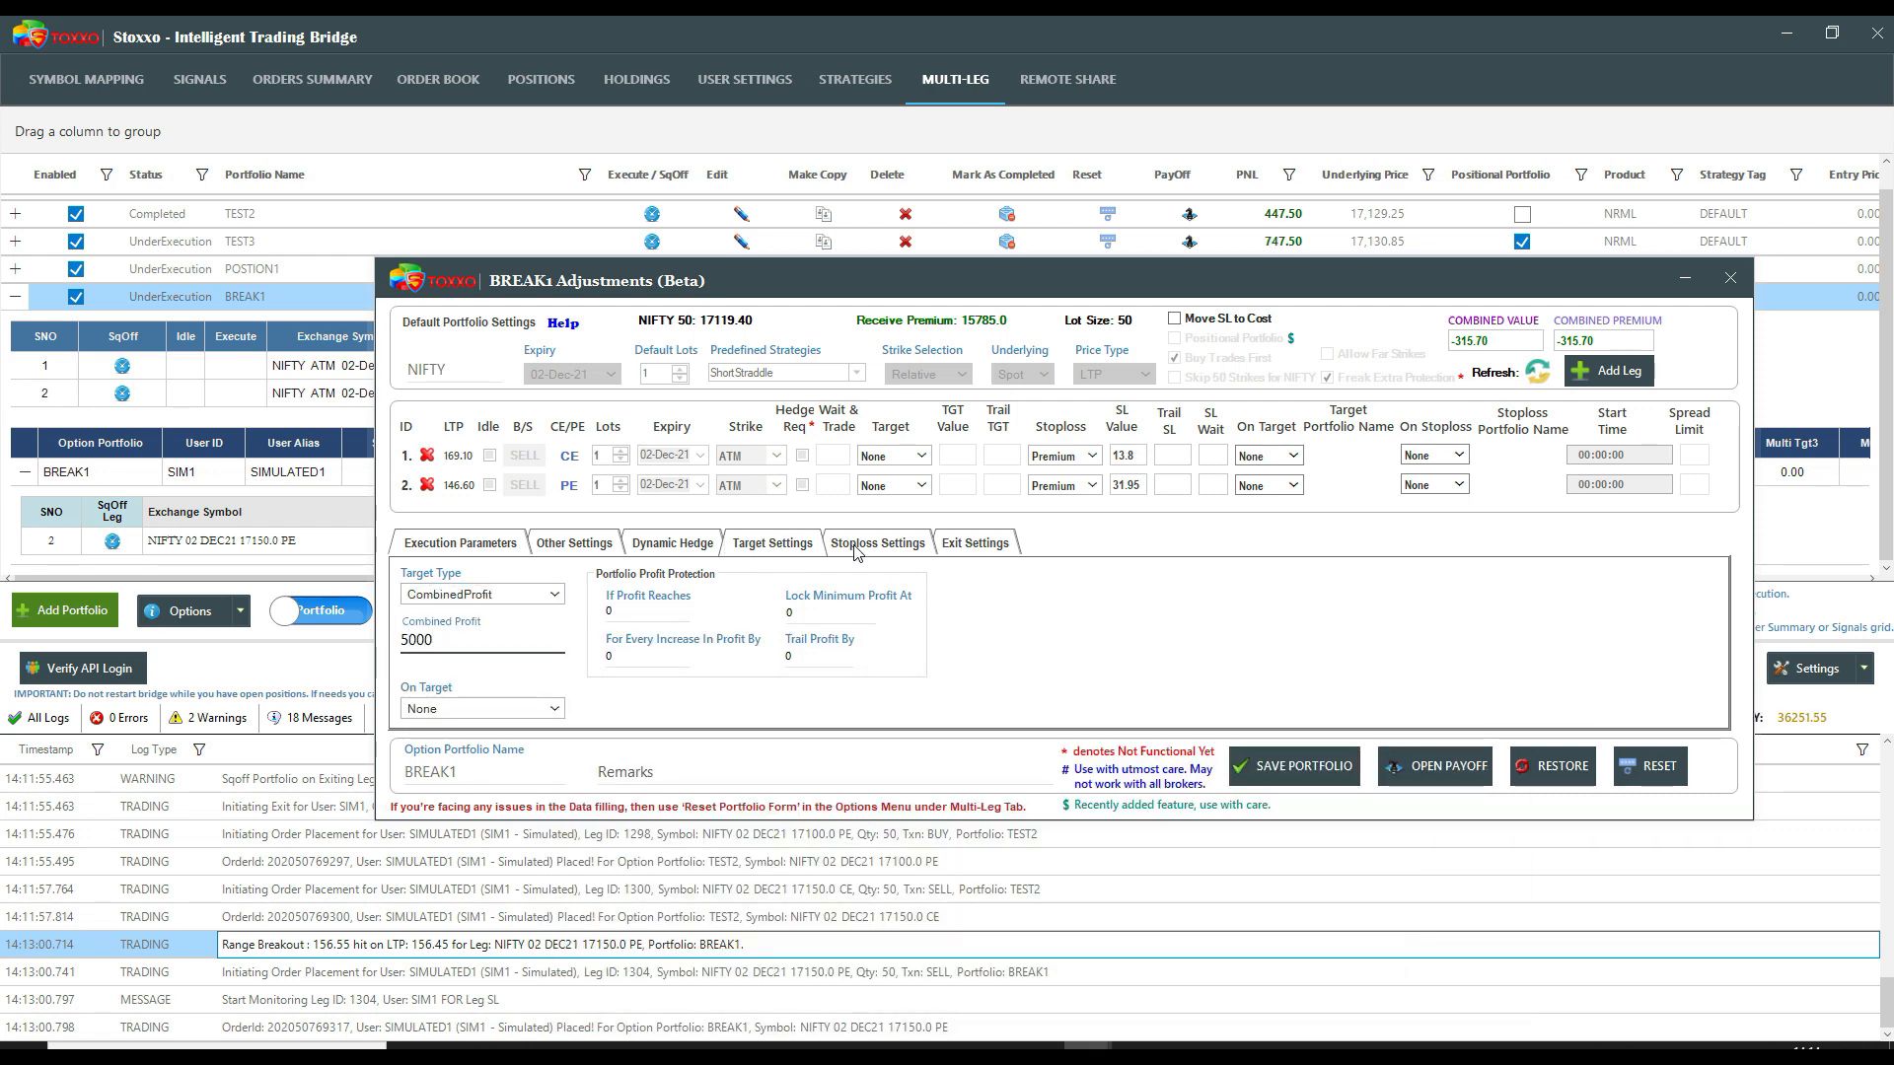
- Set BREAK1's portfolio stoploss to CombinedLoss of 5000 with 10 SL wait seconds, and save the portfolio
click(854, 549)
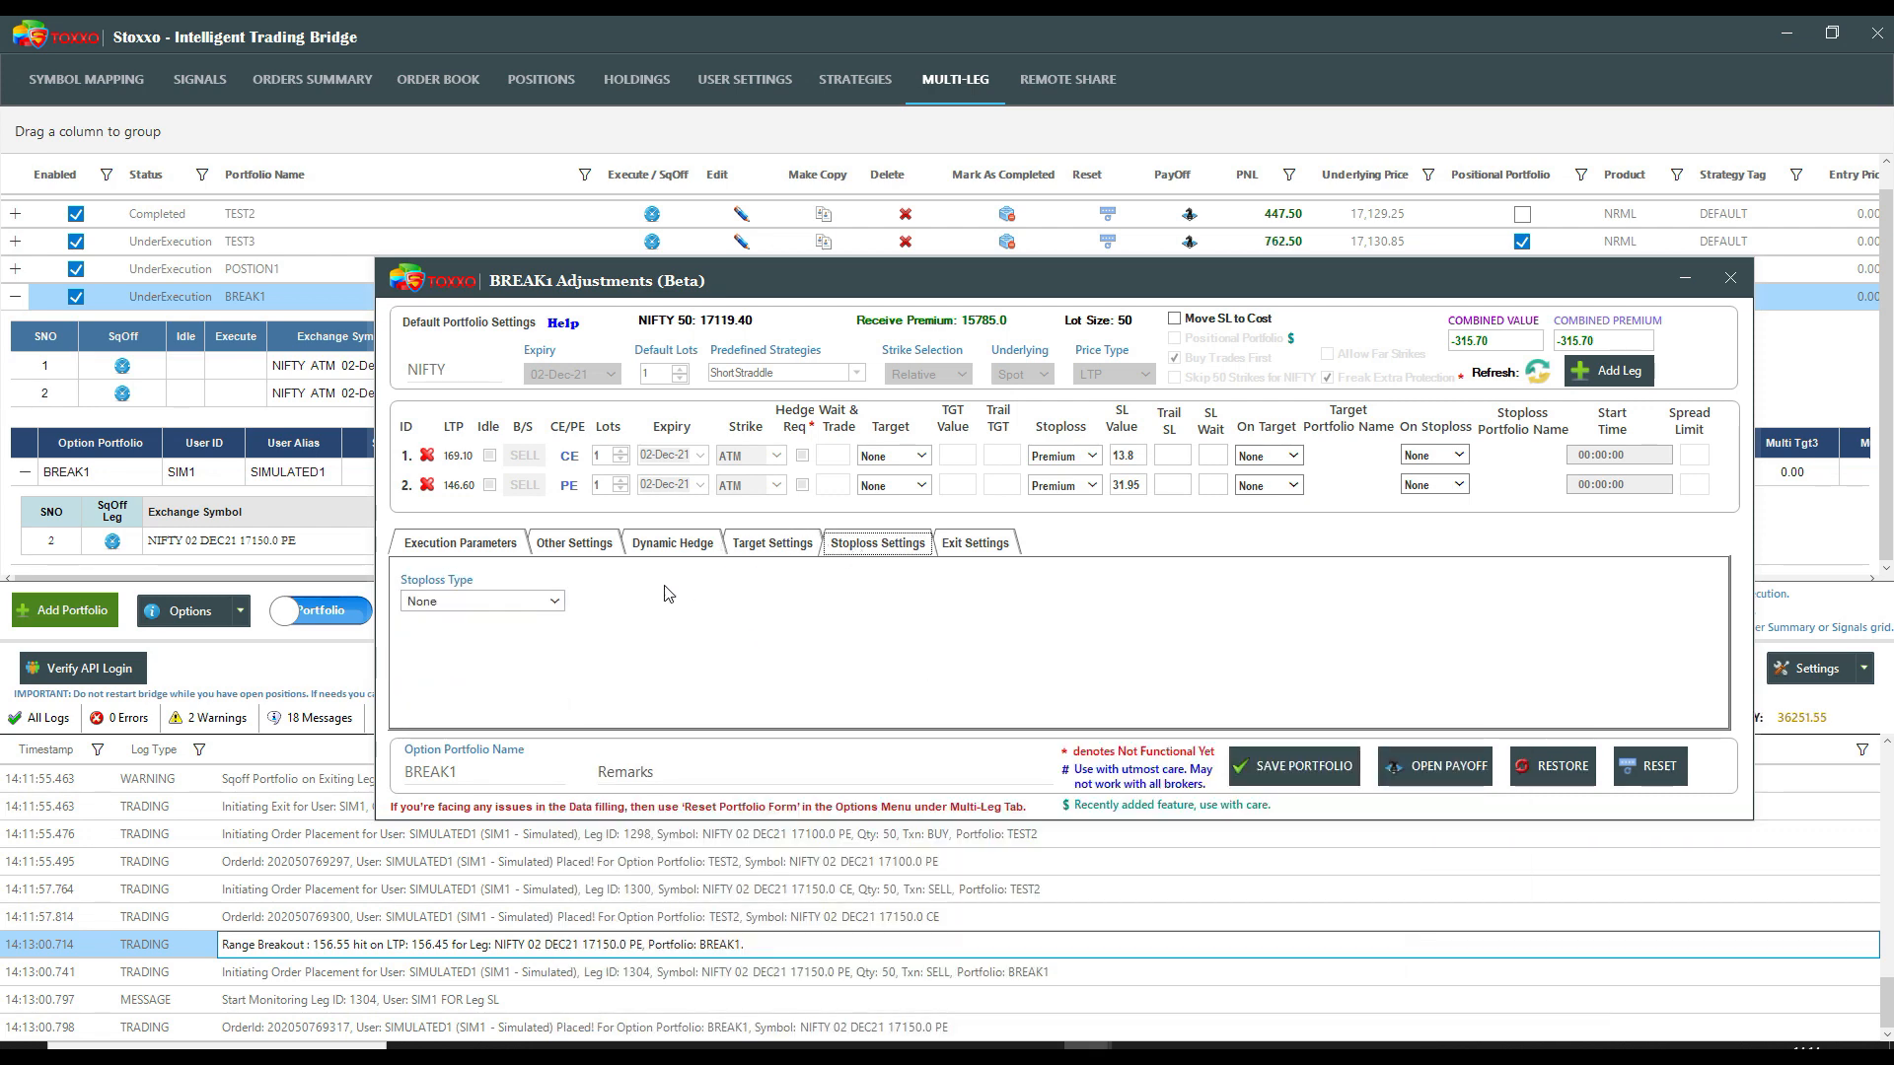
click(532, 601)
click(471, 636)
click(470, 637)
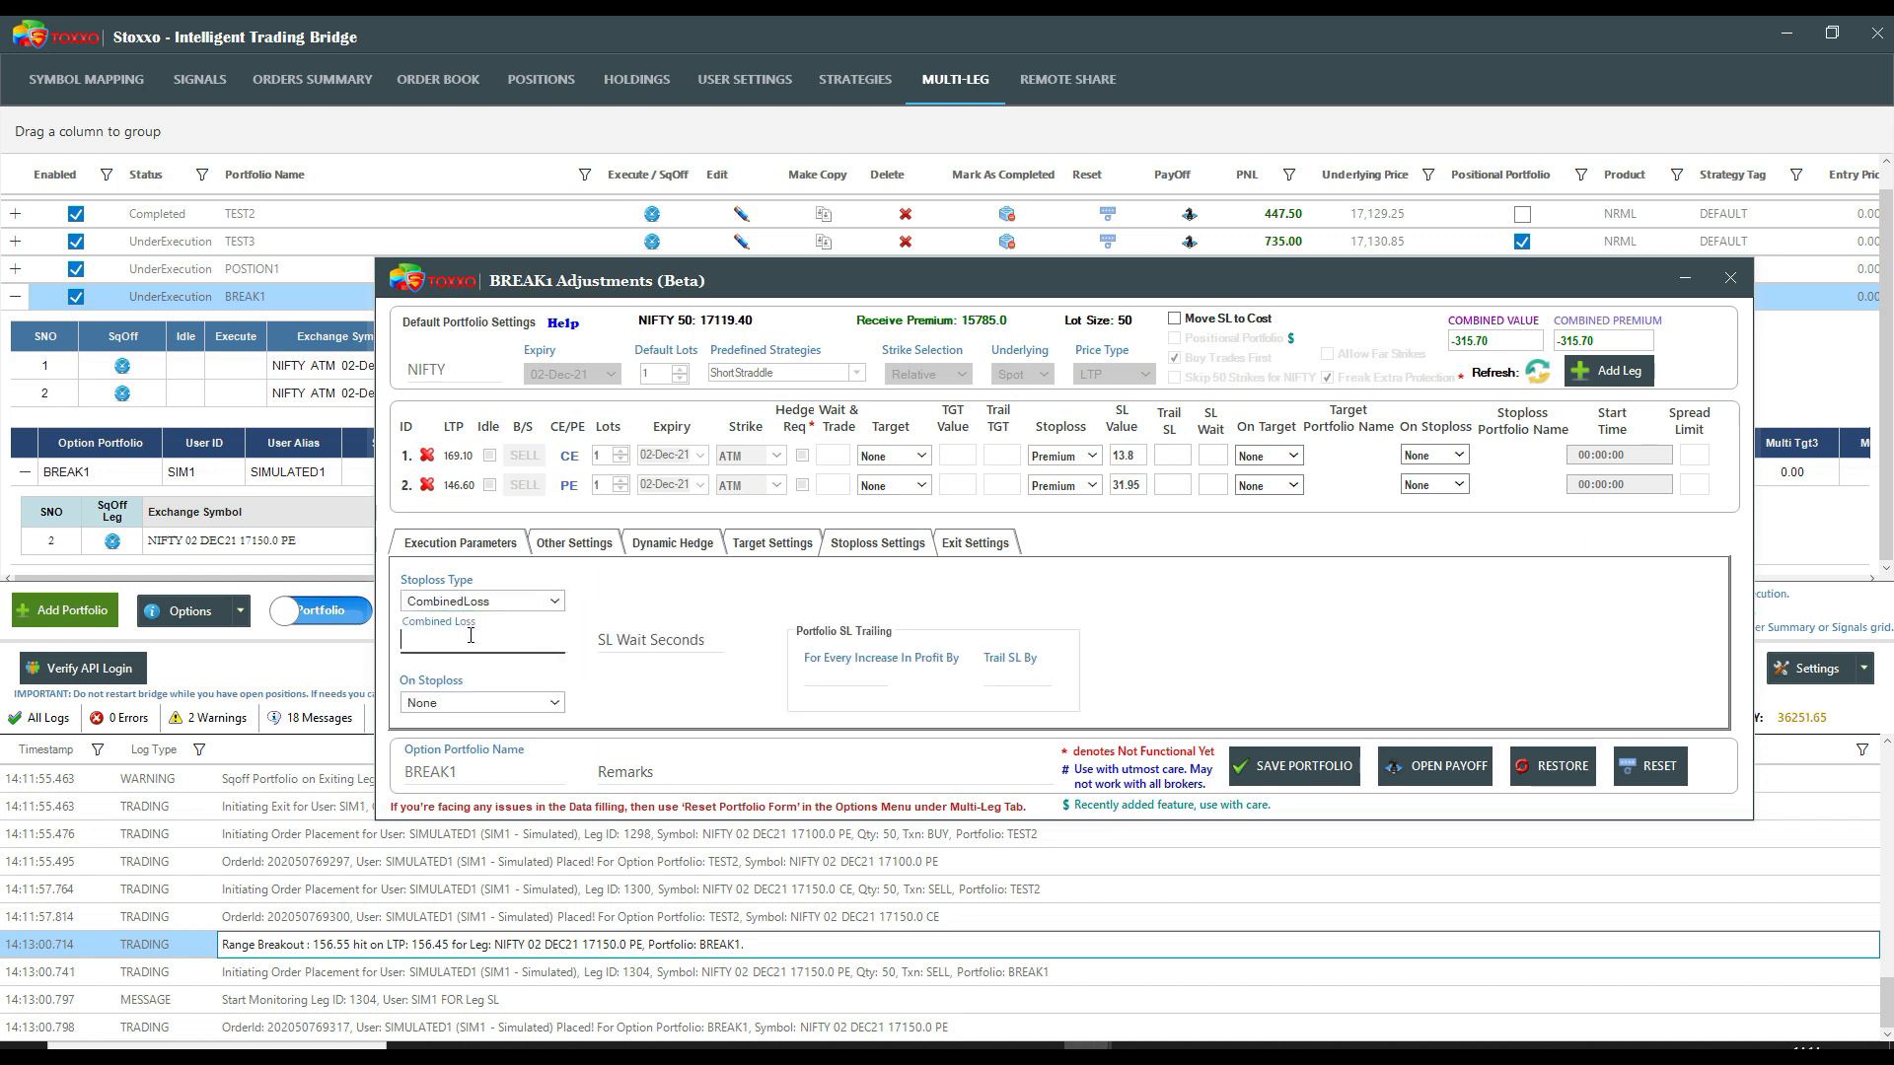
click(613, 643)
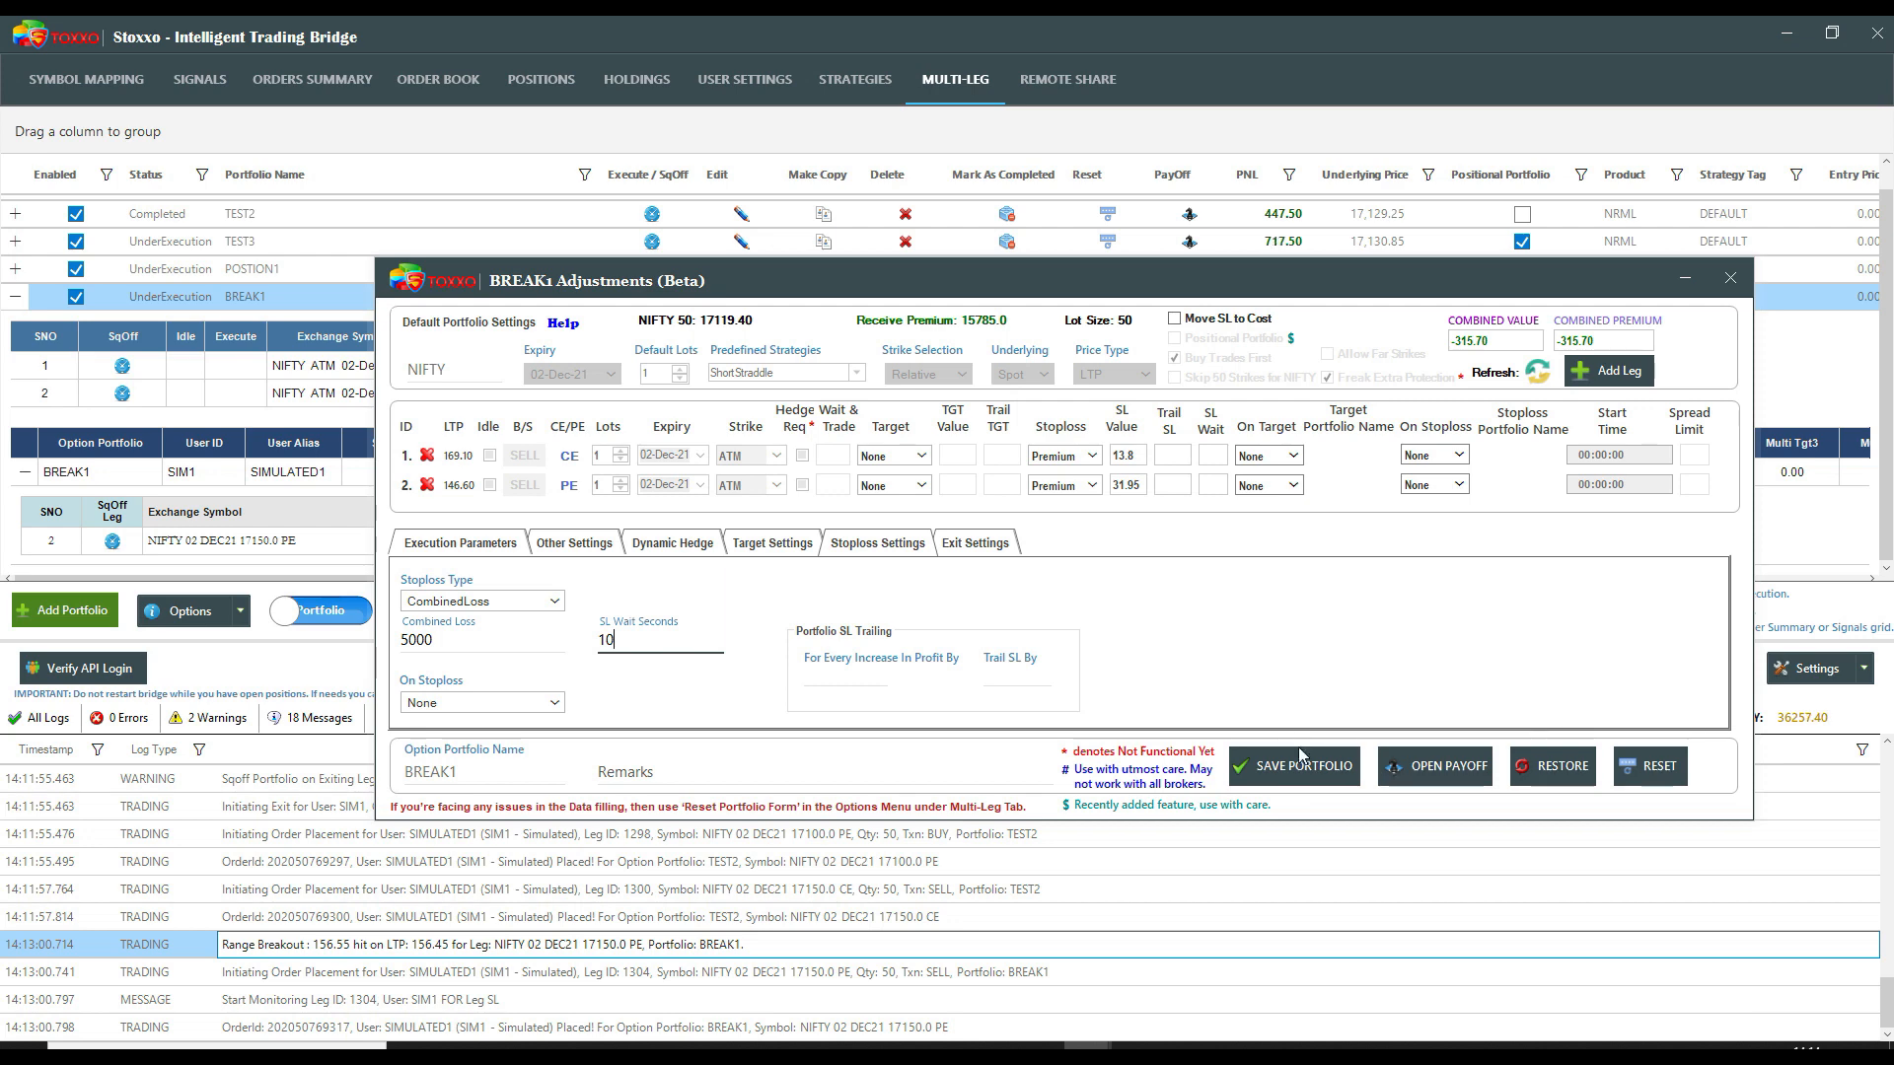
click(1280, 771)
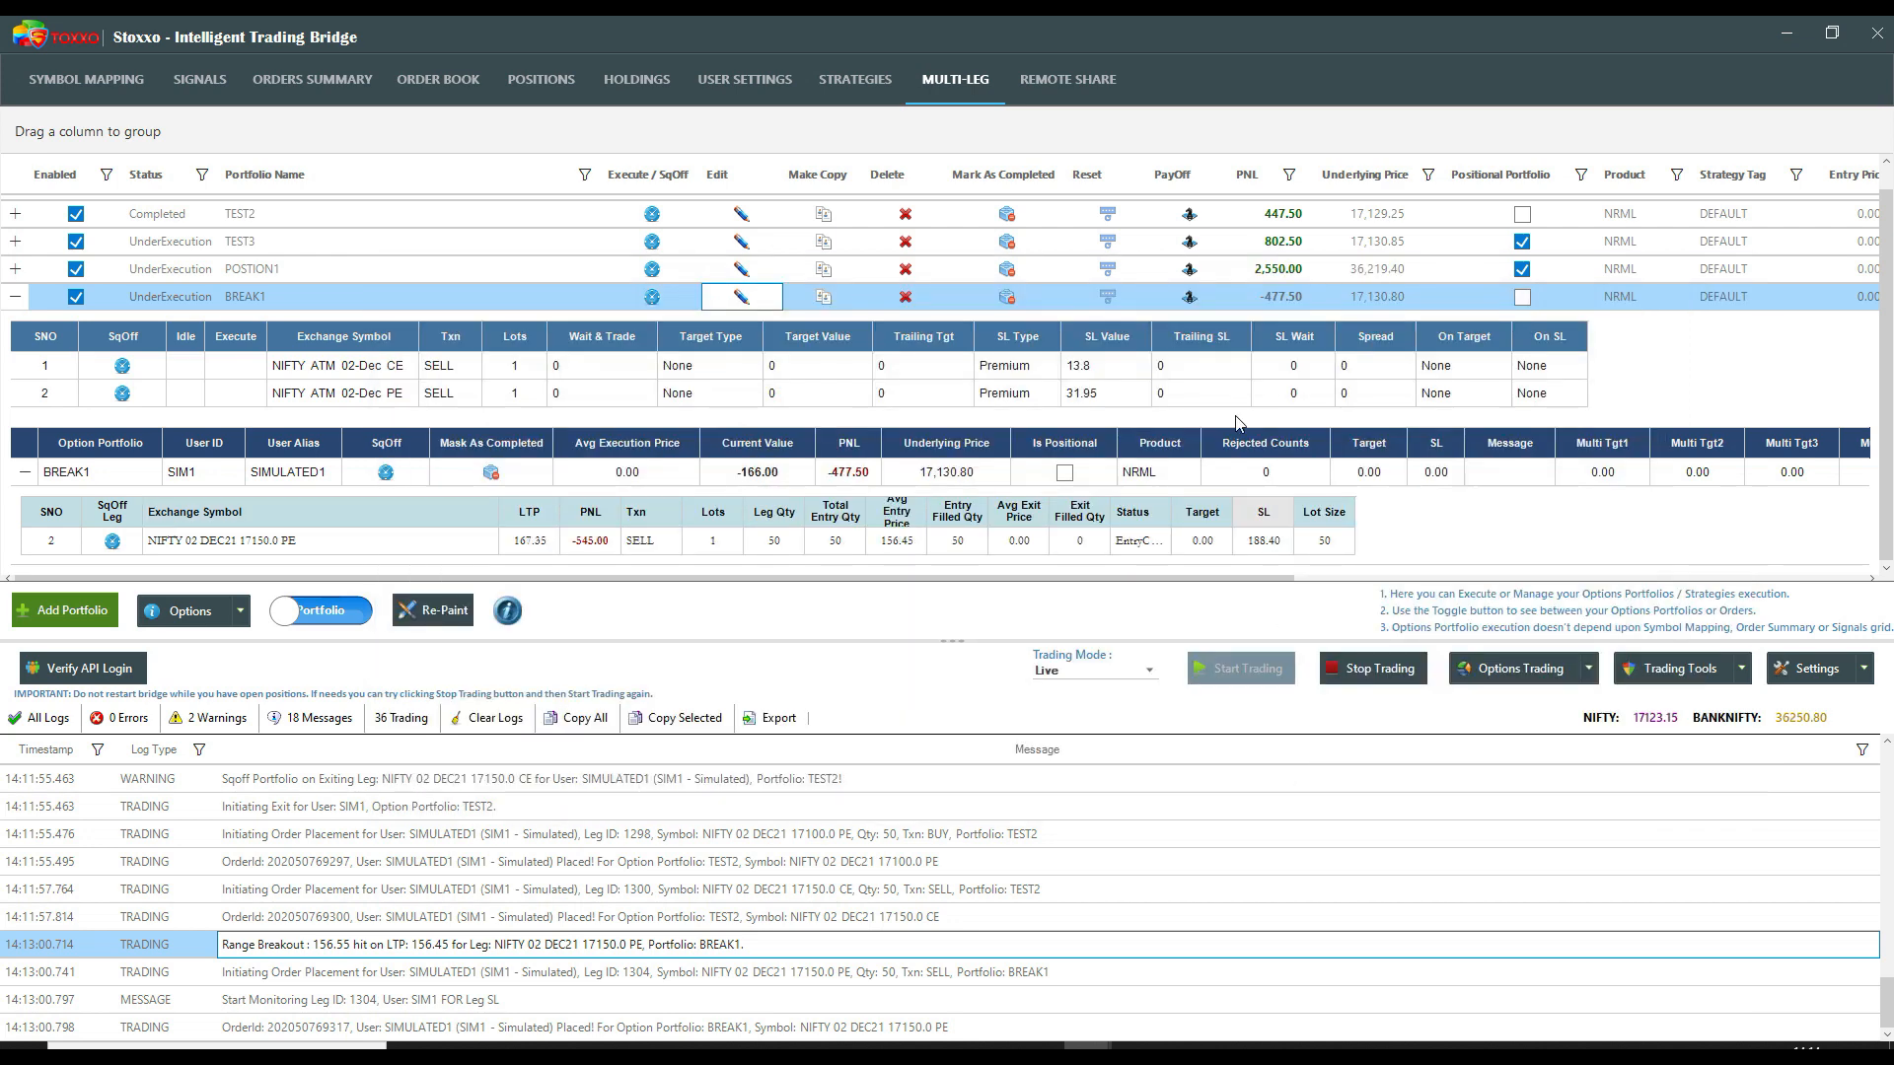
- Collapse the BREAK1 details, view the portfolio's payoff graph in the strategy builder and close it
click(16, 296)
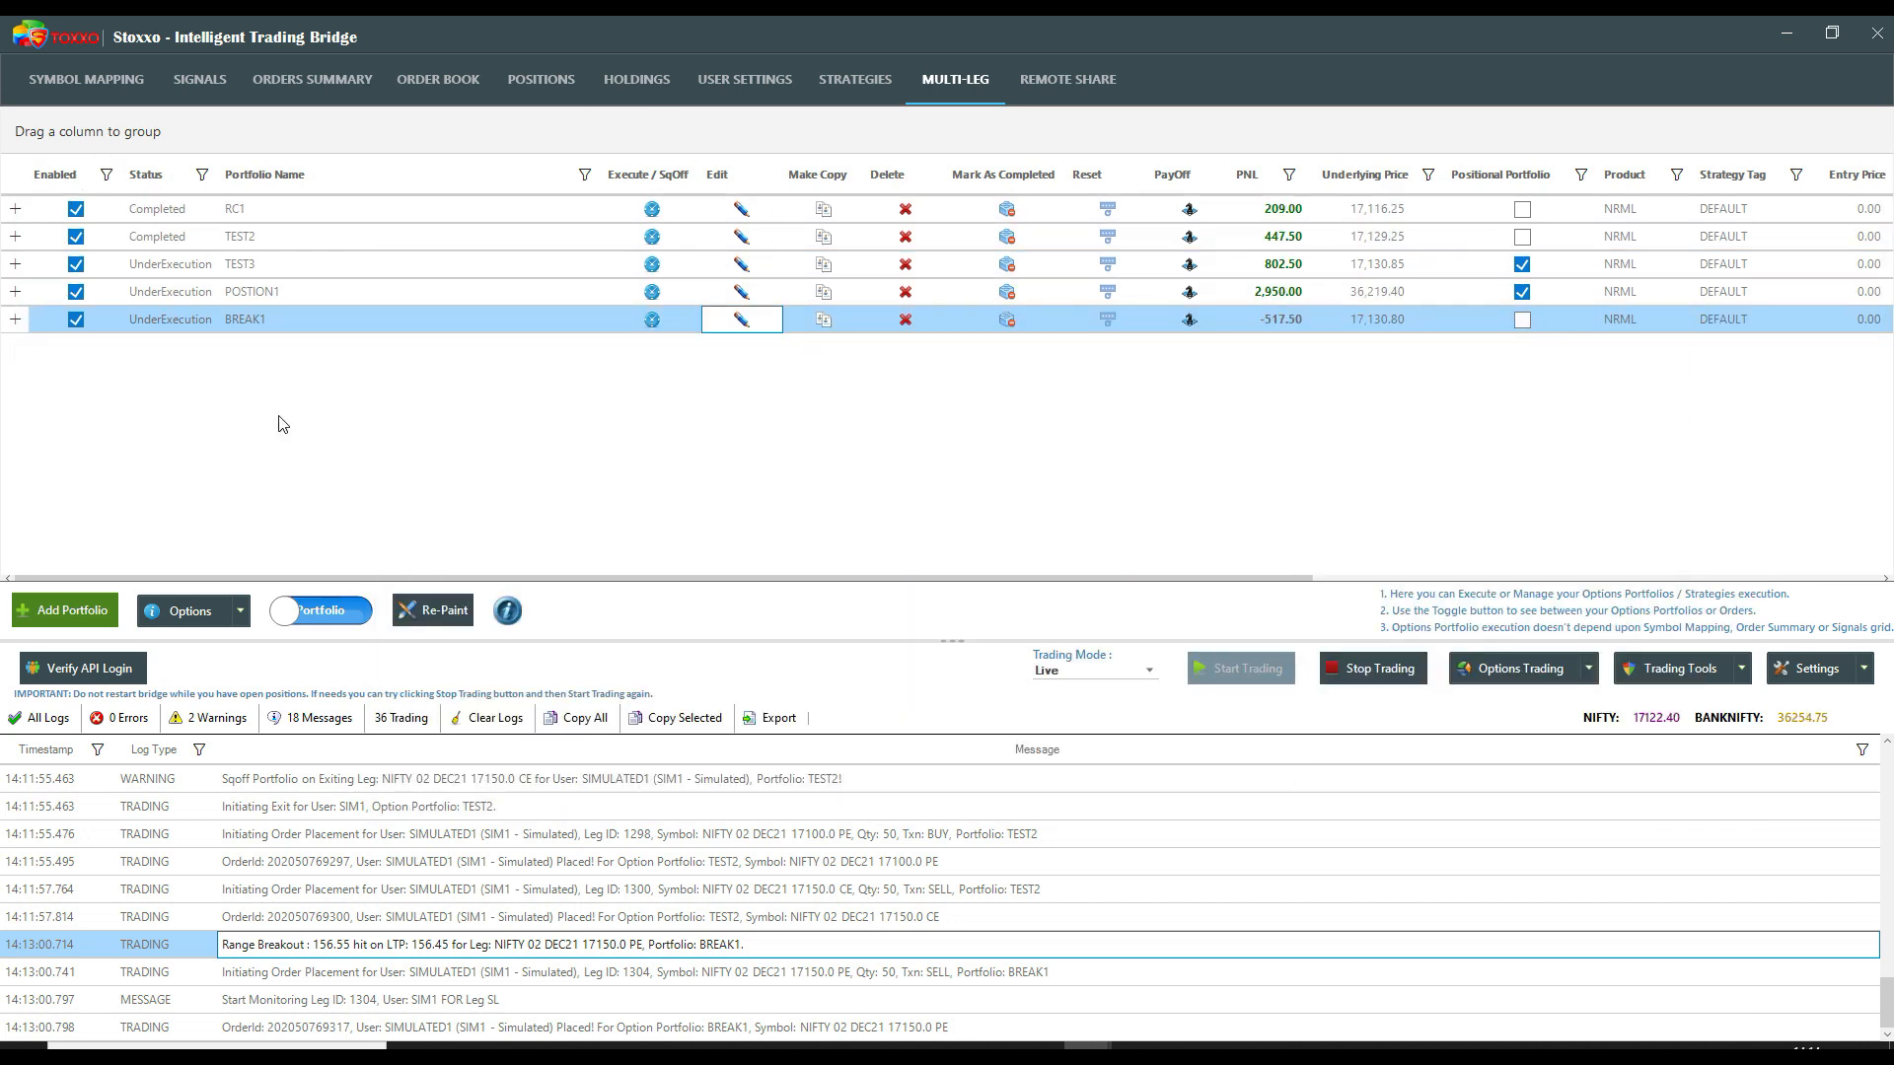
click(1189, 318)
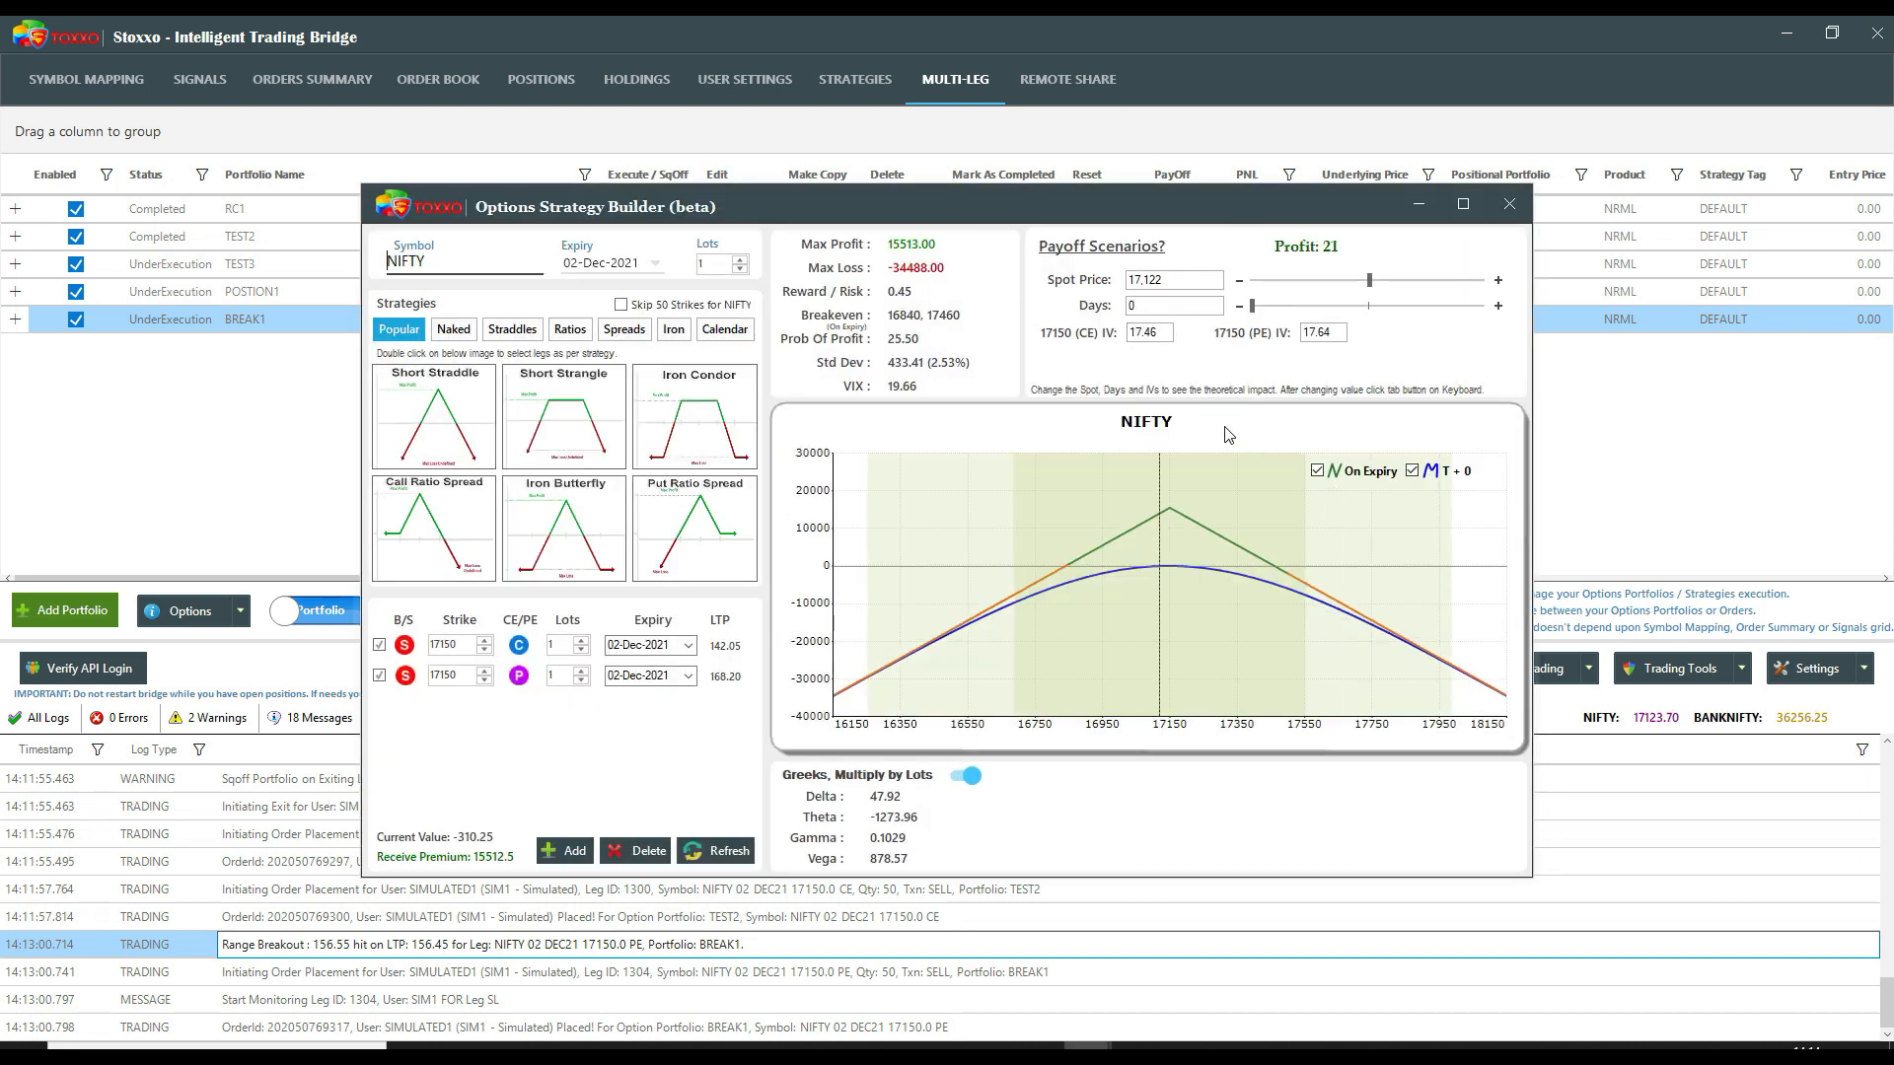
click(1509, 204)
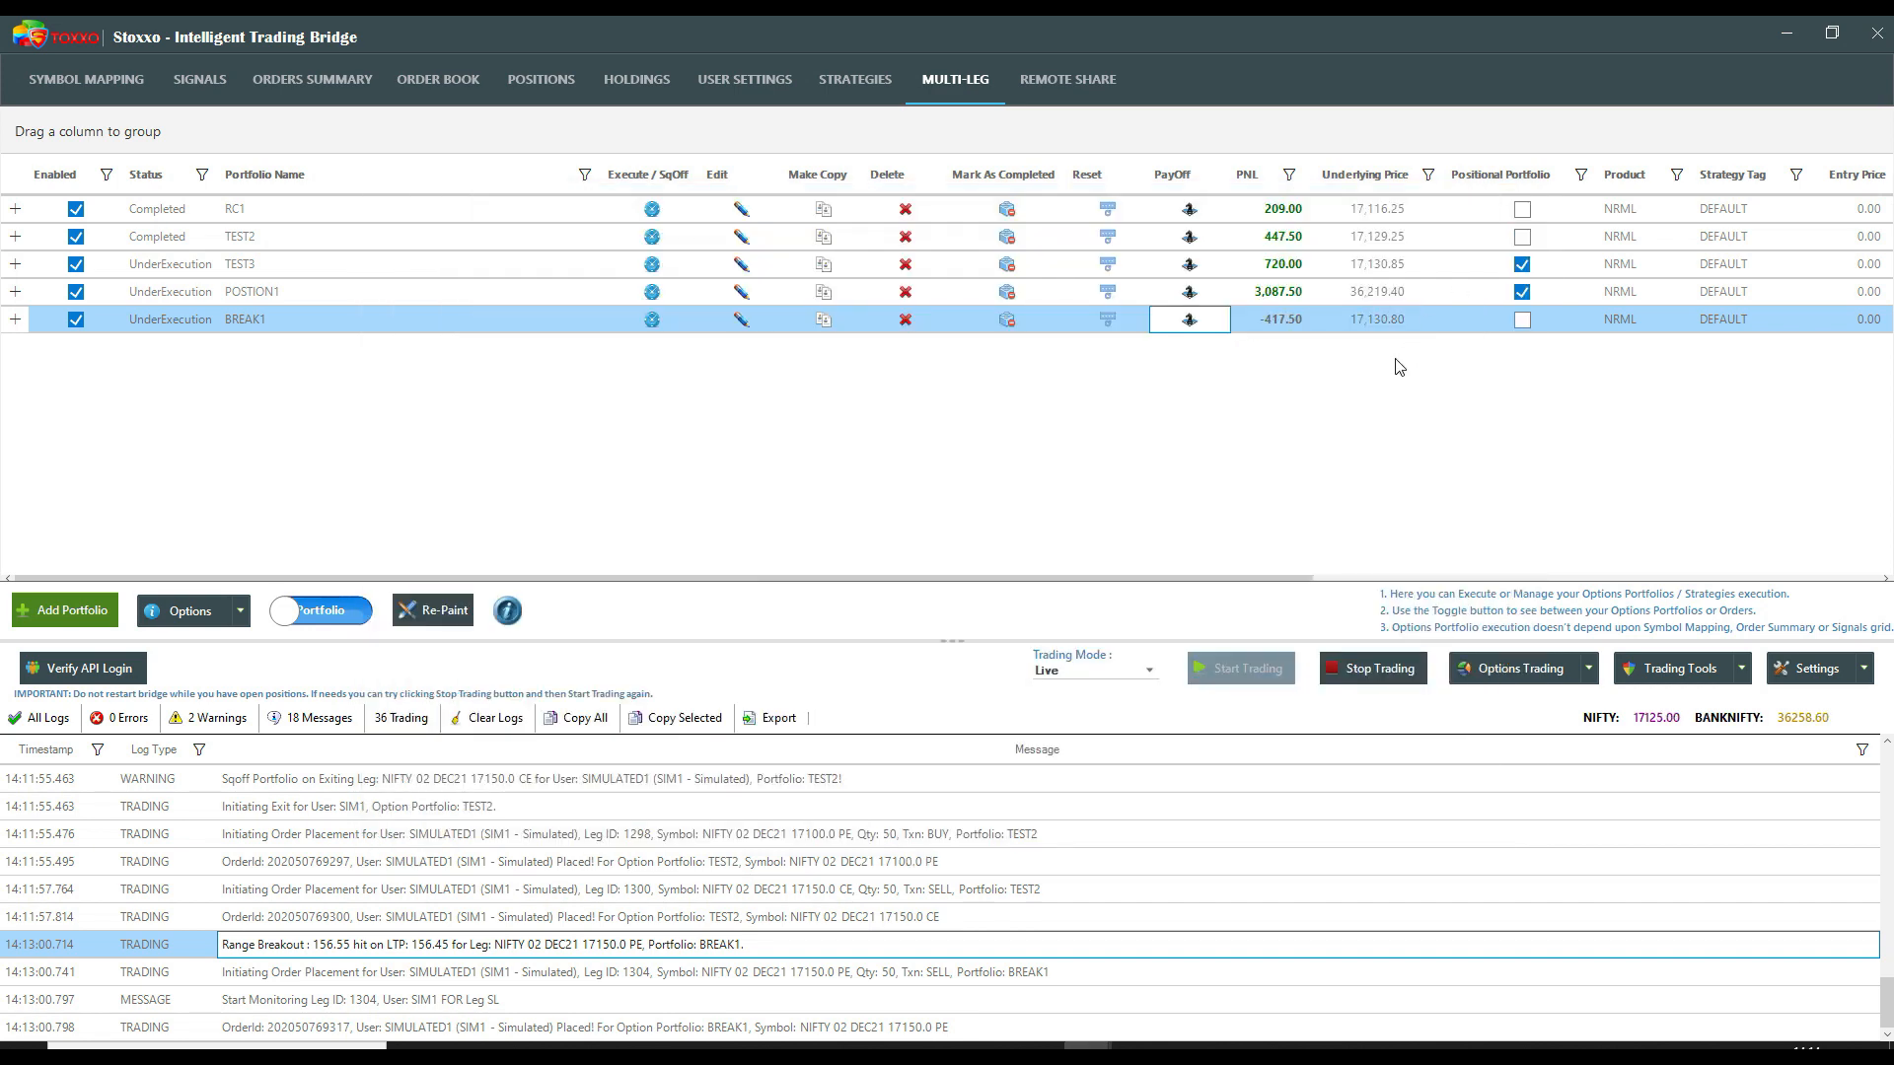
- Examine POSTION1's strategy, simulated user and BANKNIFTY leg details, and collapse the portfolio again
click(1298, 211)
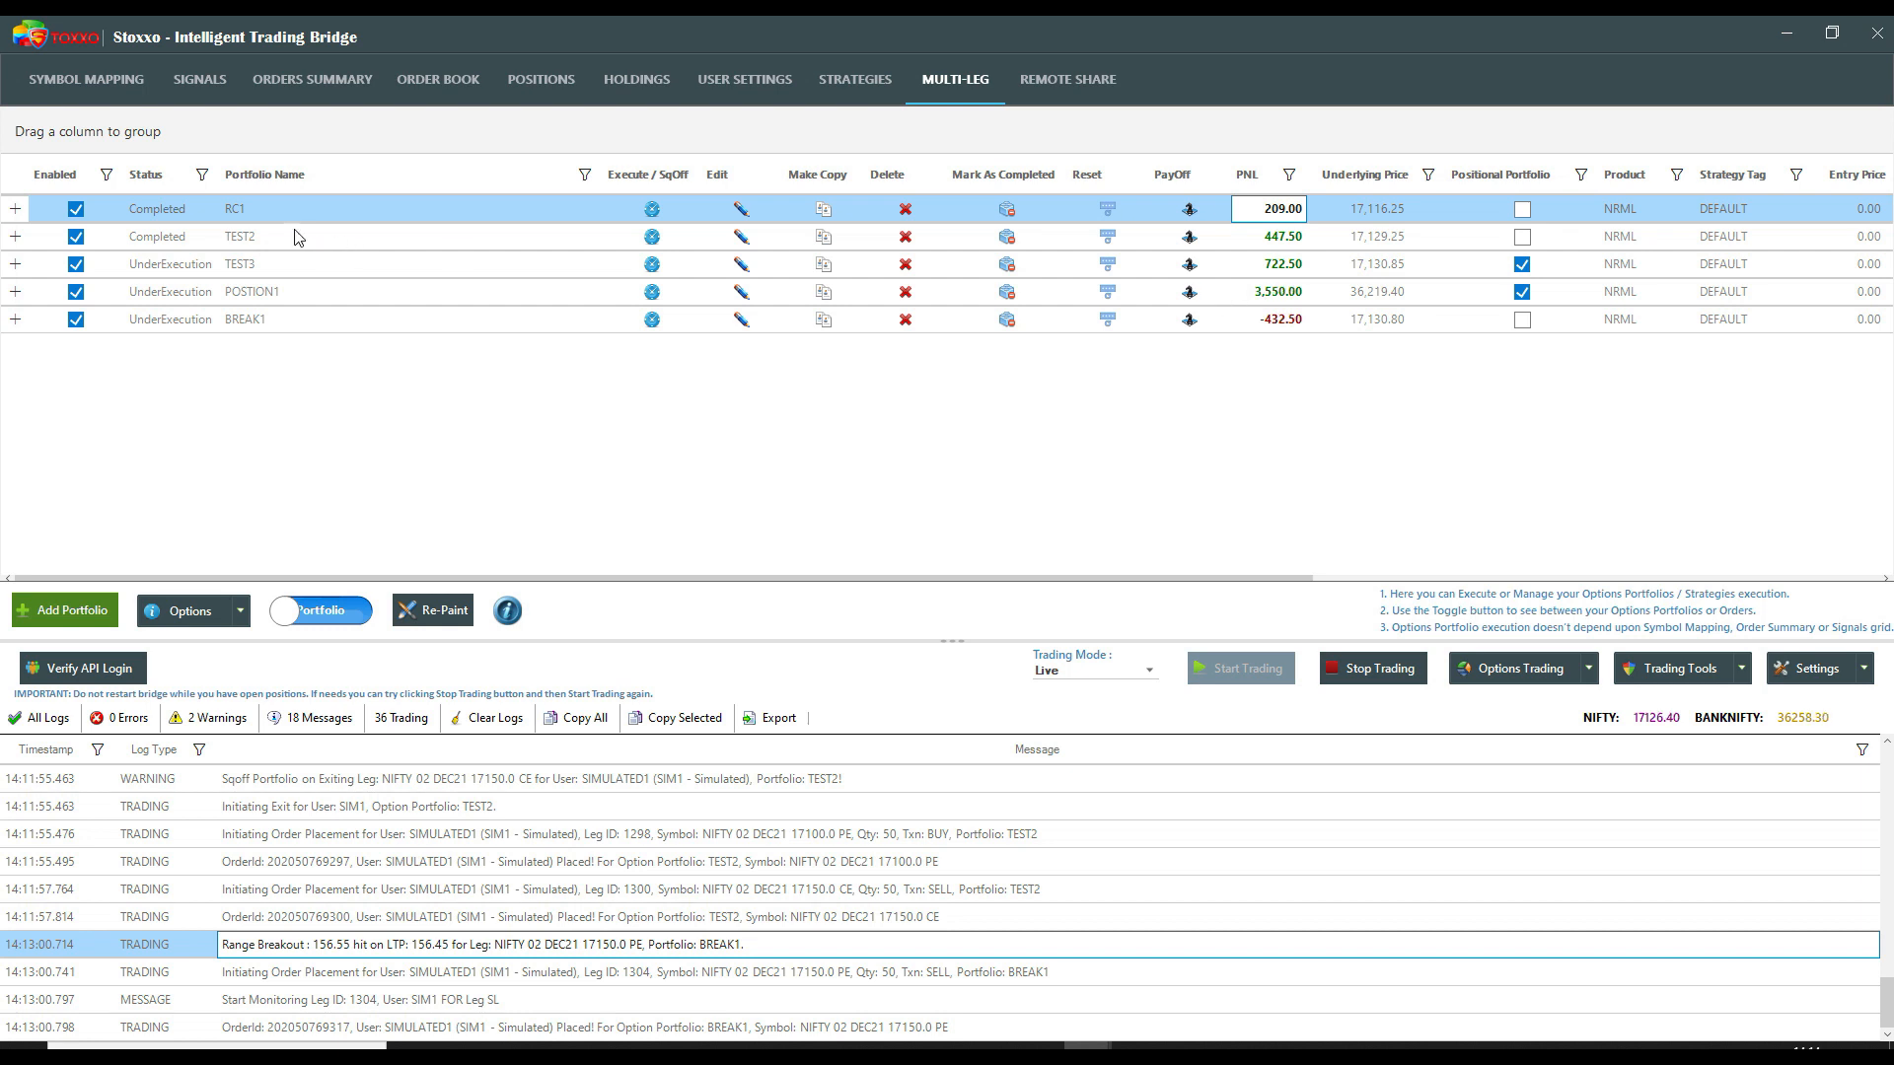
click(15, 292)
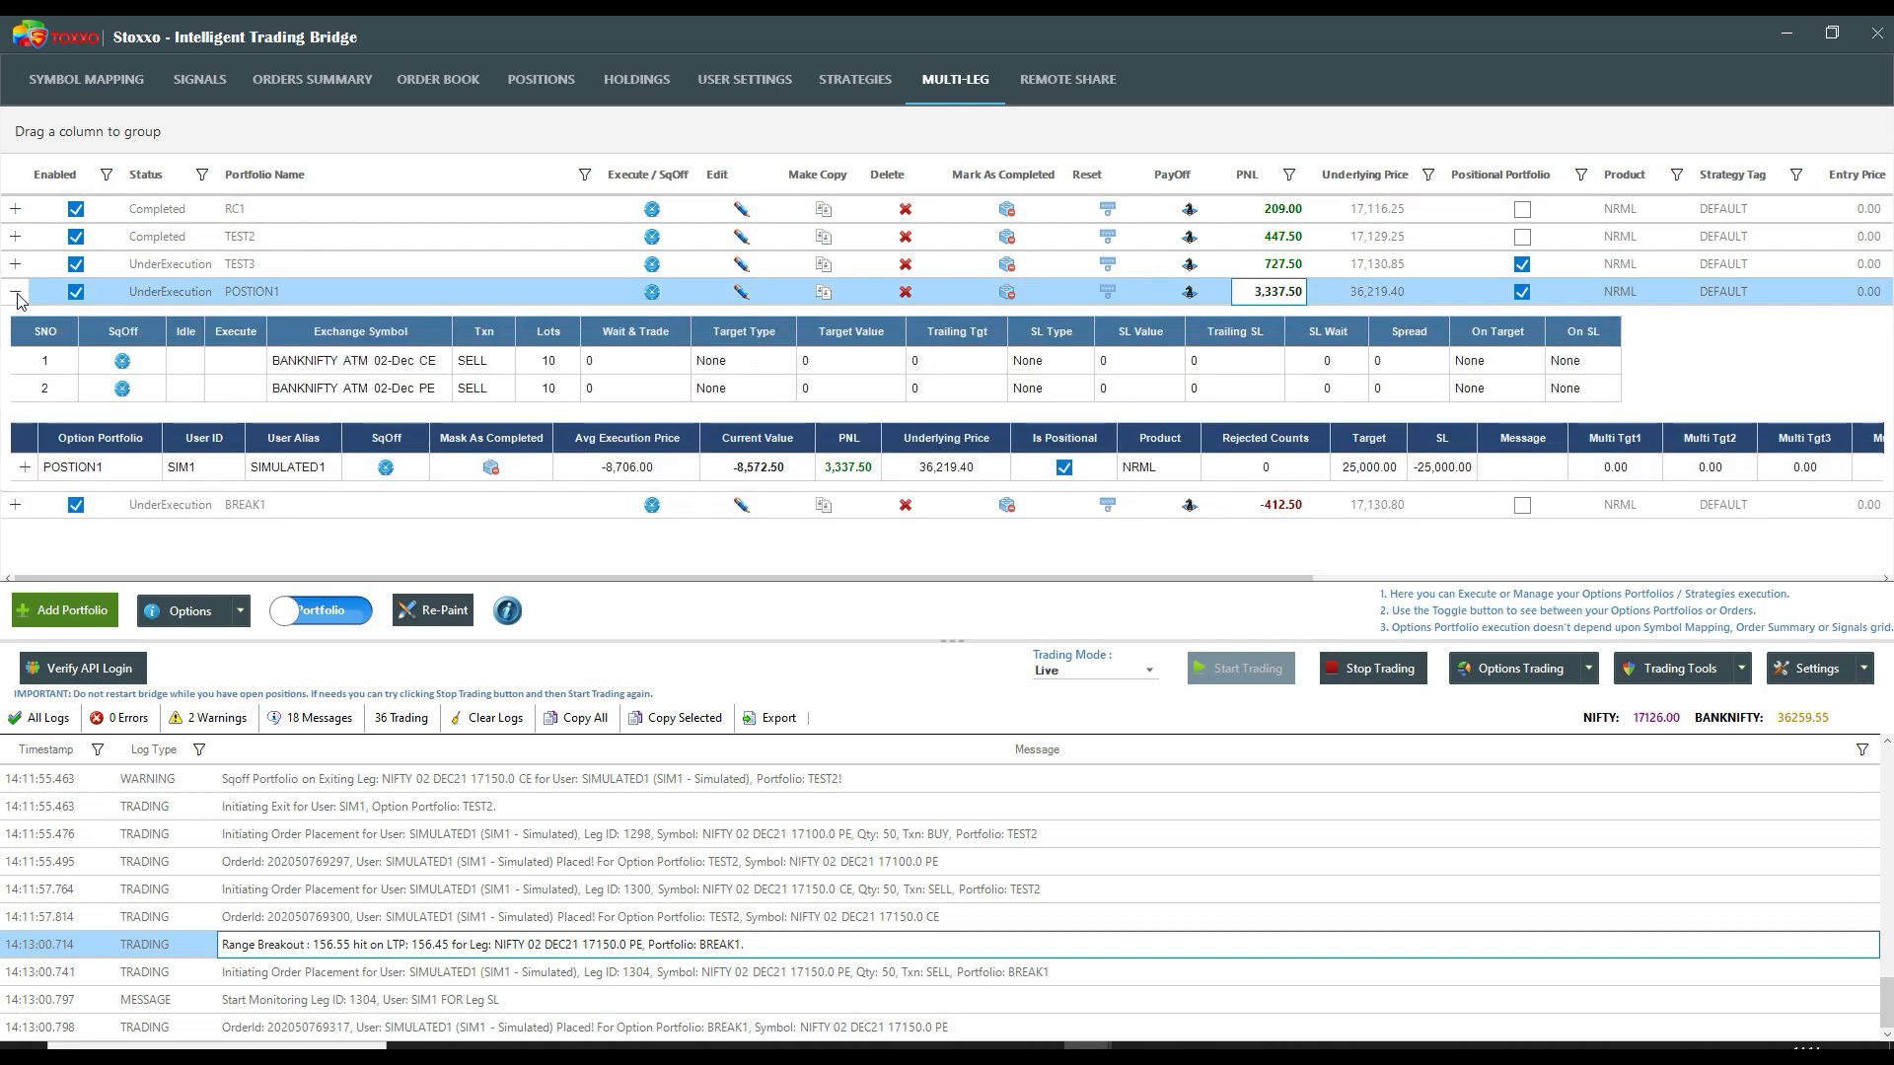
click(15, 292)
click(15, 292)
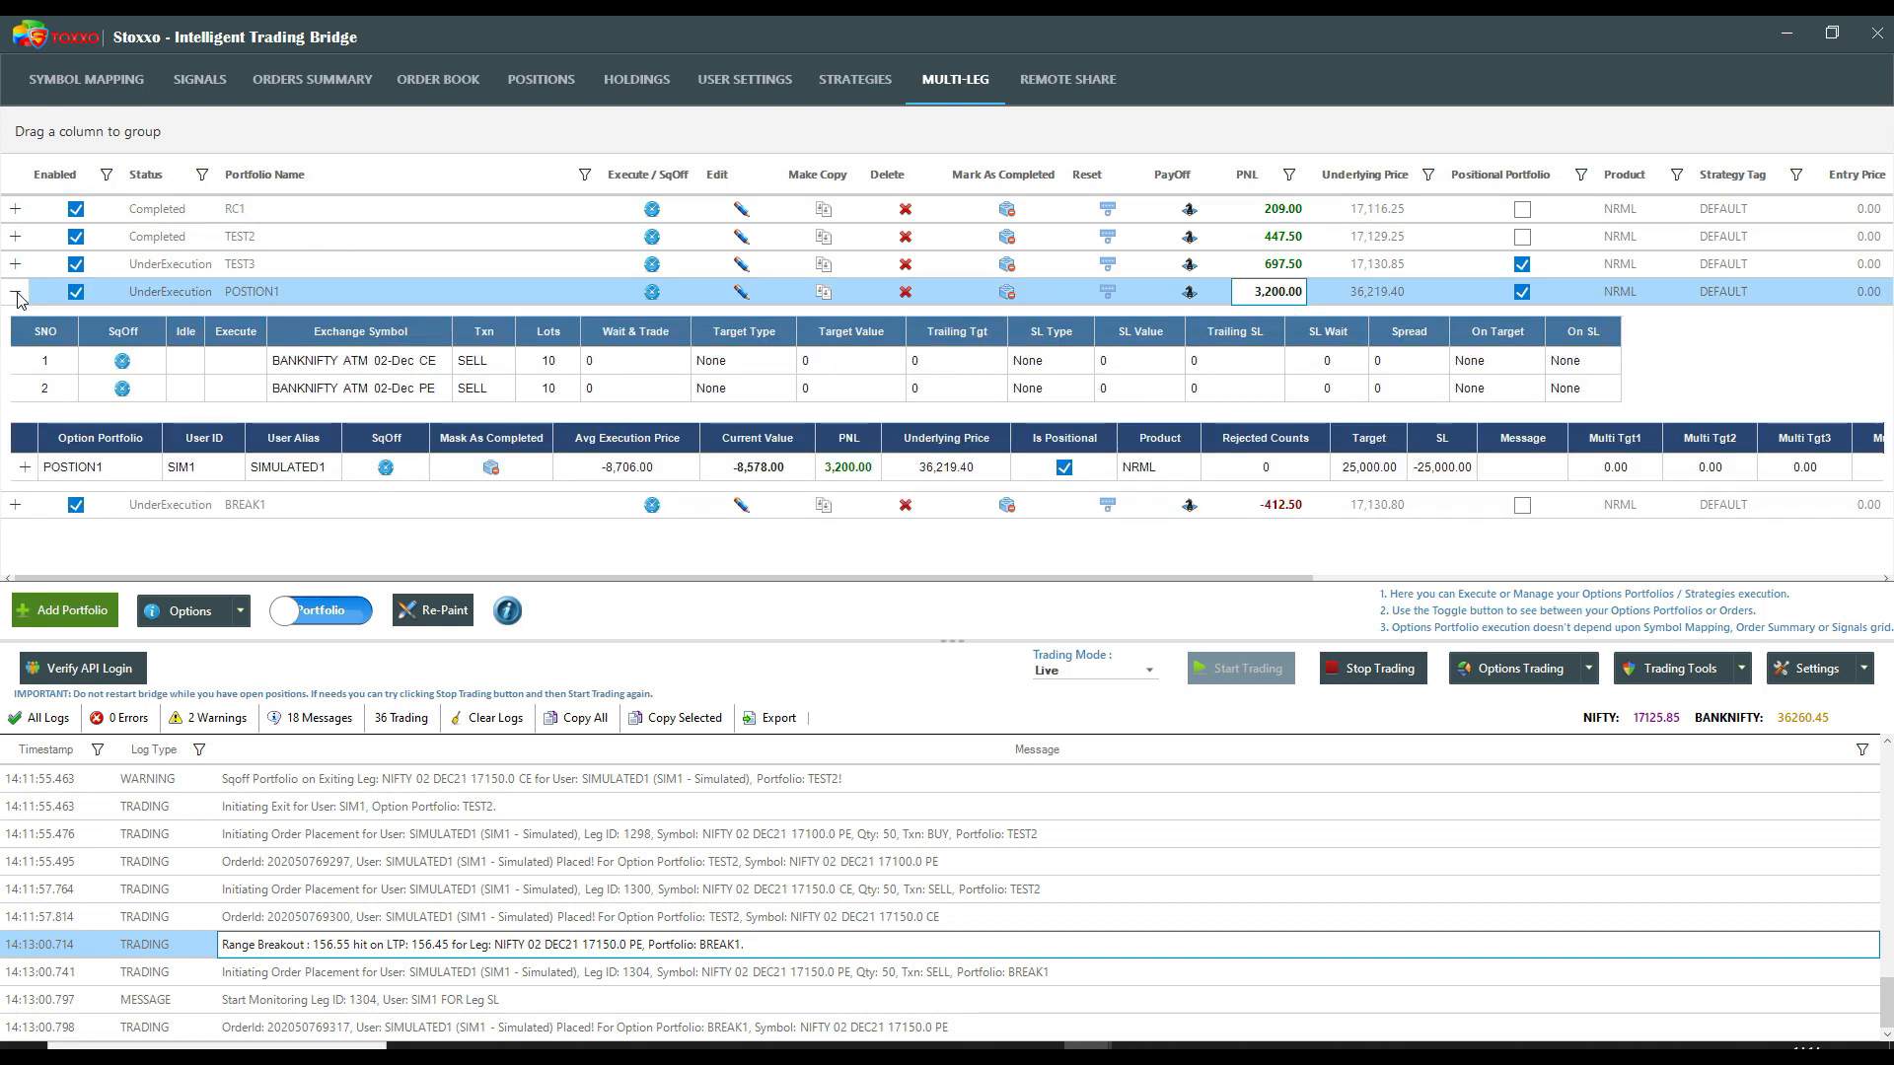
click(23, 468)
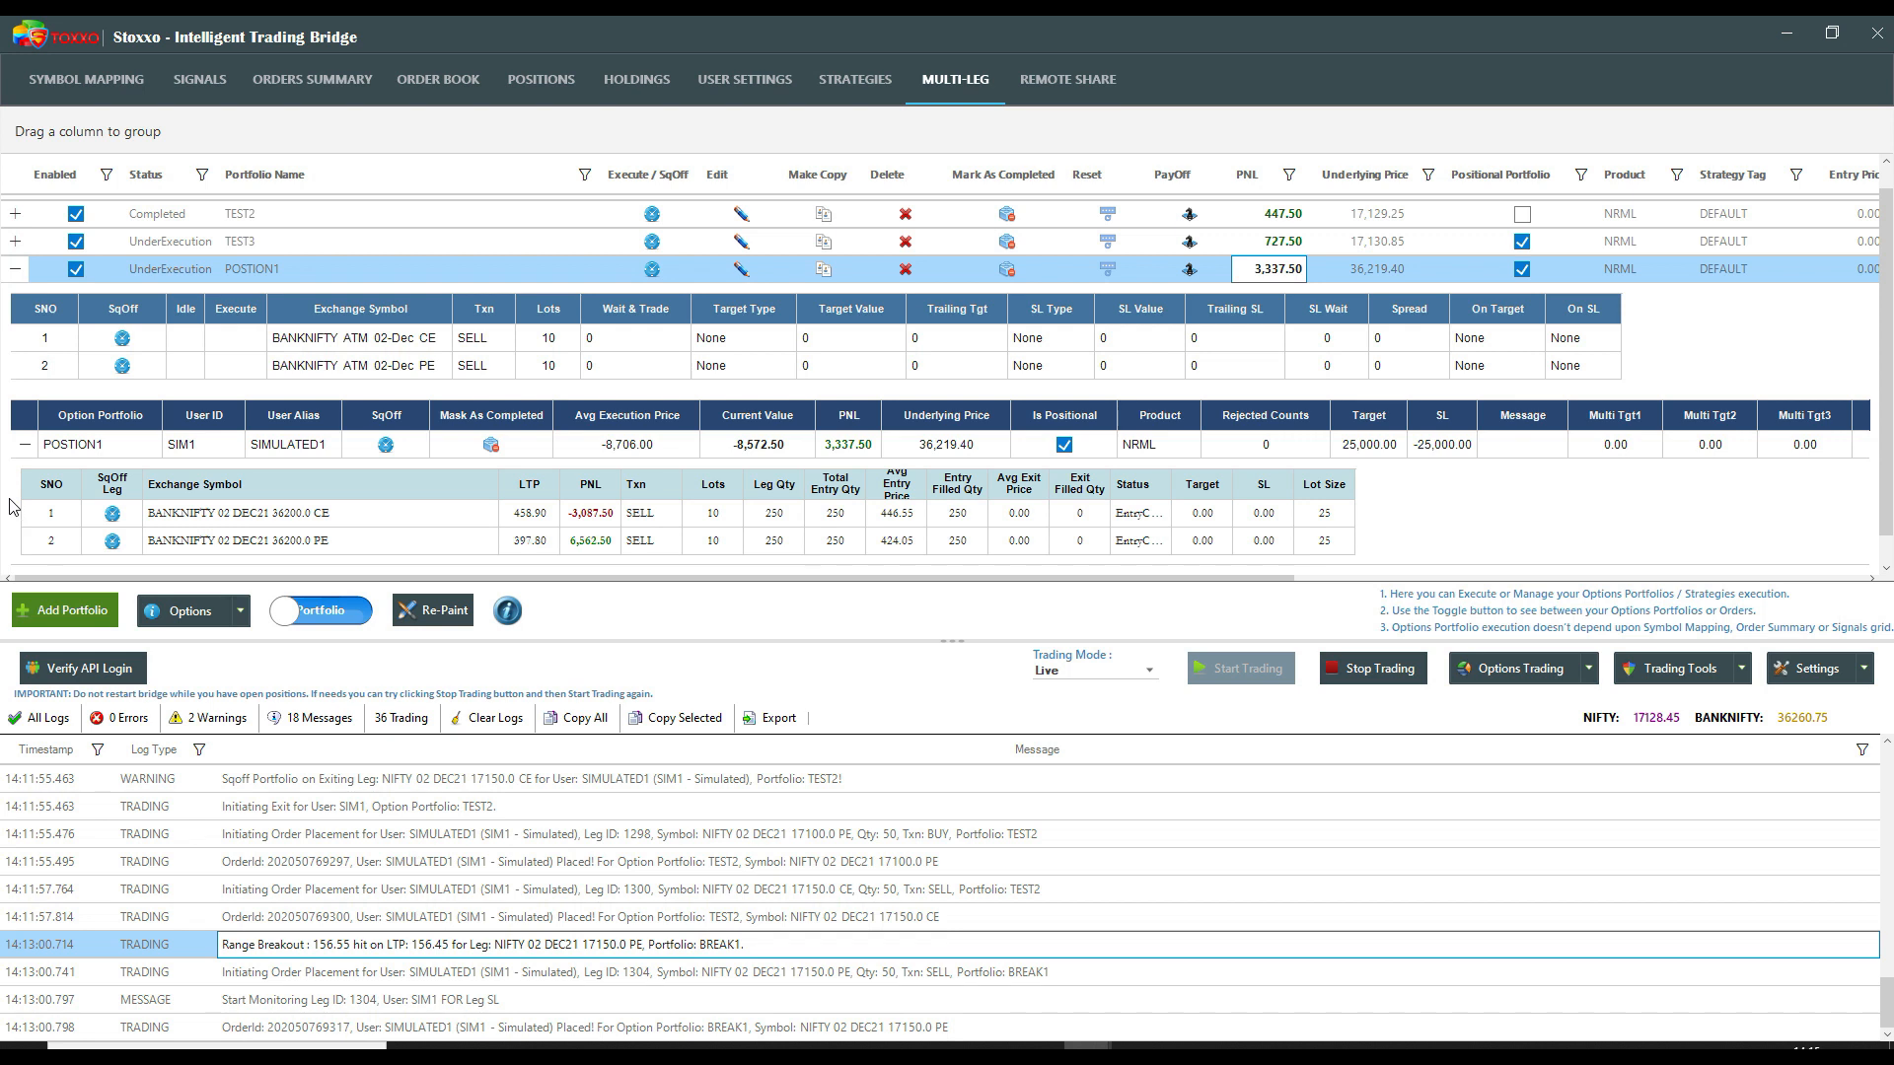
click(15, 269)
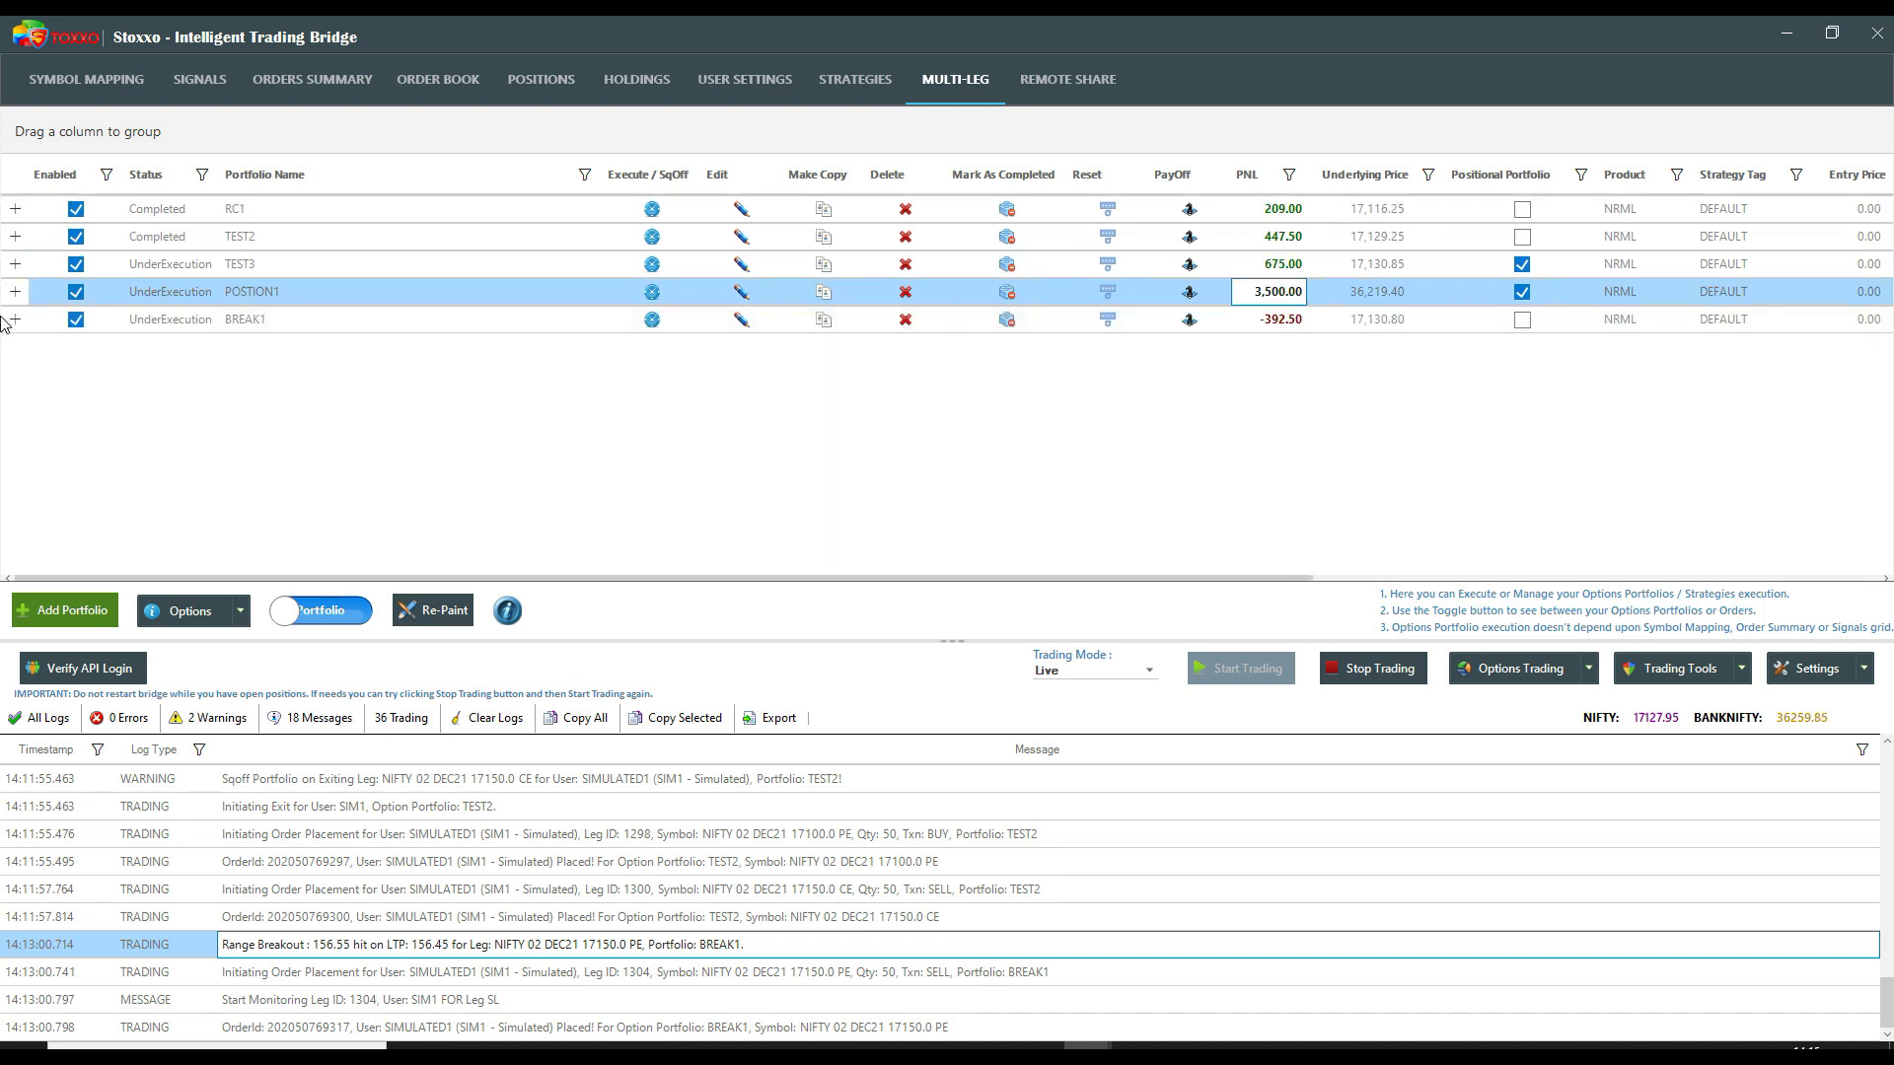